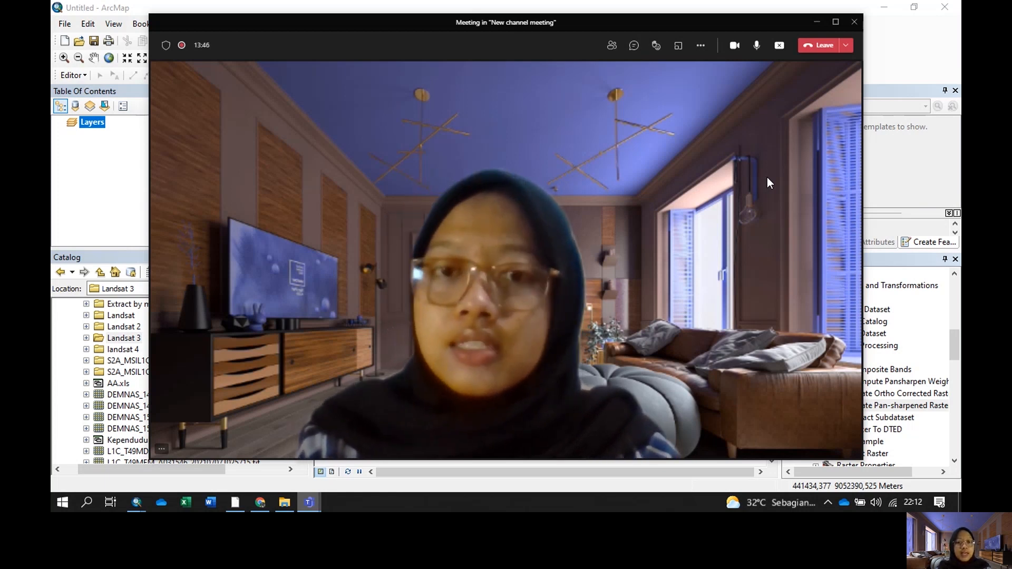
# Minimize the meeting window to reach ArcMap and view the list of available image classification tools
pyautogui.click(816, 25)
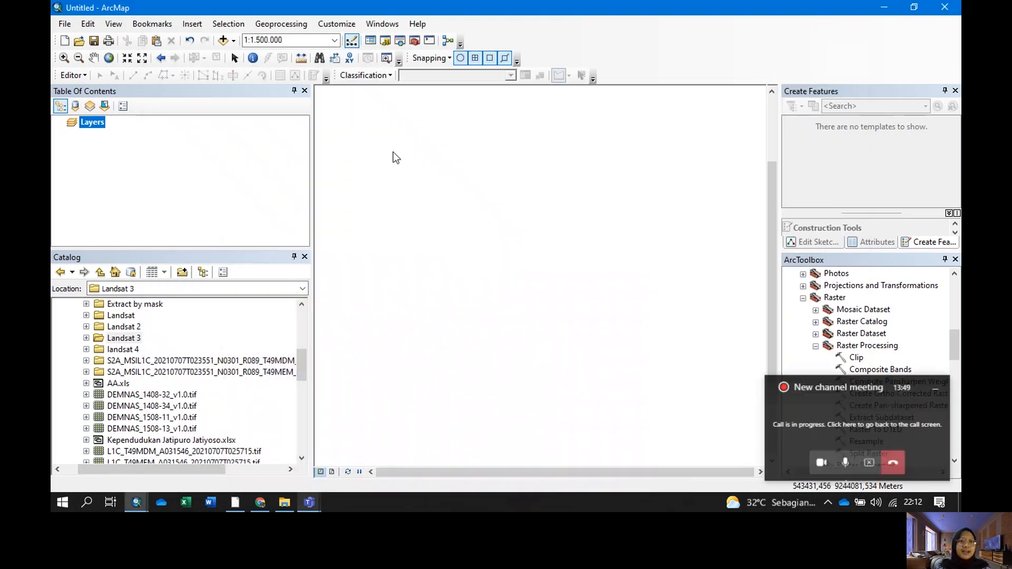
pyautogui.click(388, 77)
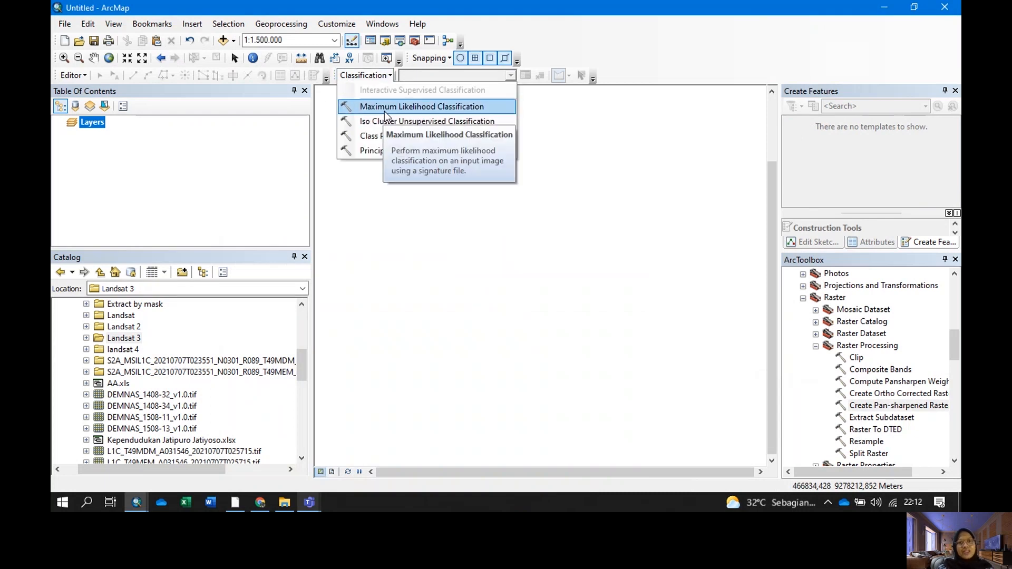
pyautogui.click(378, 77)
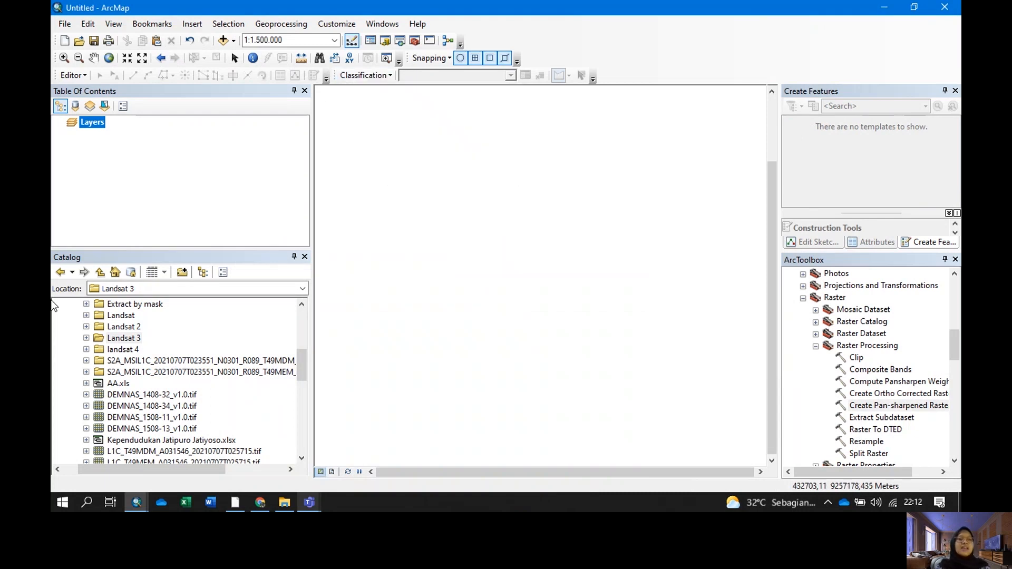
# Add bands B2, B3, B4 and B8 of the LC08 scene from the Landsat folder to the map
pyautogui.click(86, 315)
pyautogui.moveTo(164, 474); pyautogui.dragTo(191, 473)
pyautogui.click(218, 362)
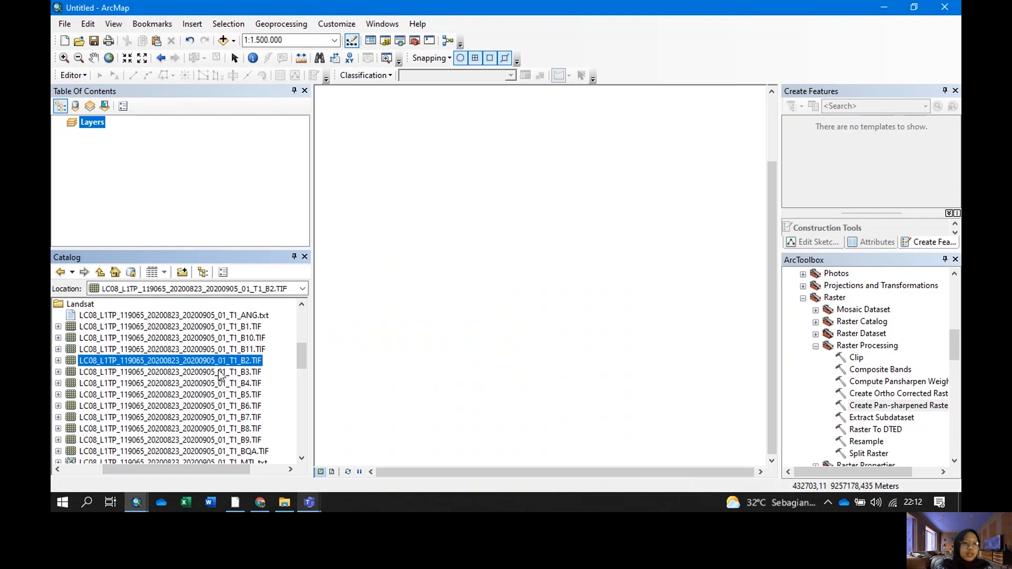
pyautogui.moveTo(204, 360); pyautogui.dragTo(158, 133)
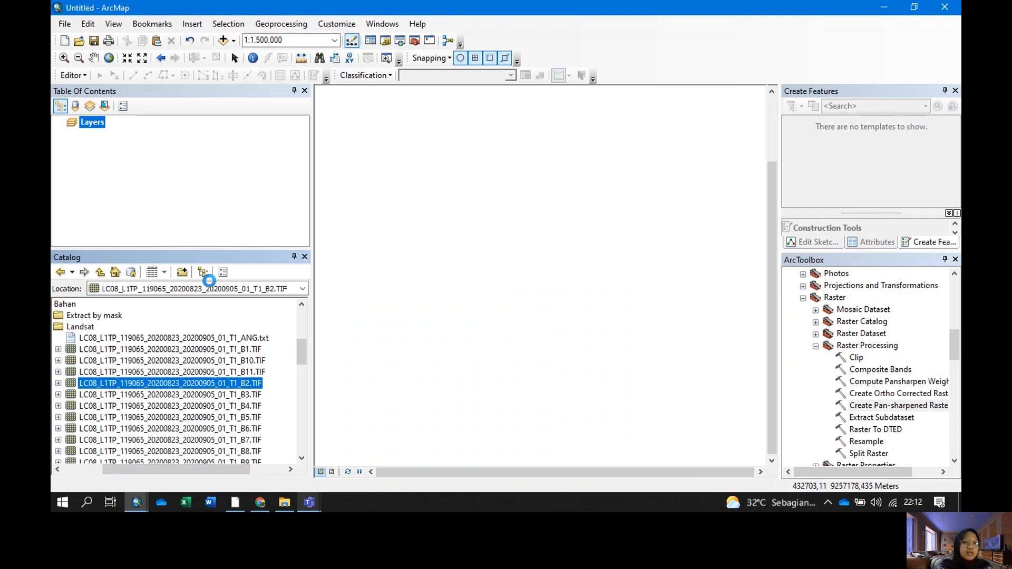
pyautogui.click(232, 395)
pyautogui.click(229, 406)
pyautogui.moveTo(229, 406); pyautogui.dragTo(186, 227)
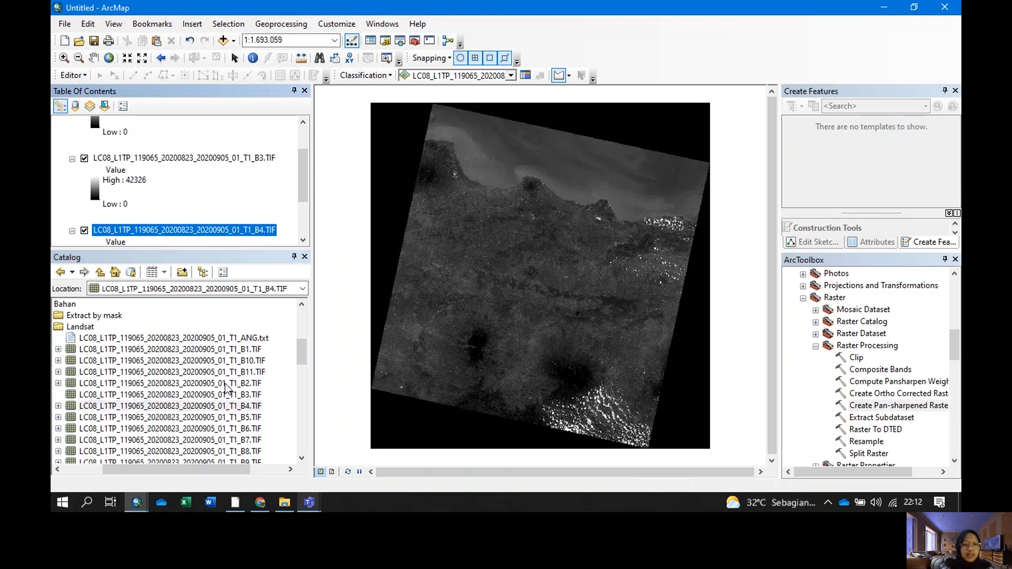
pyautogui.scroll(-2, 225, 384)
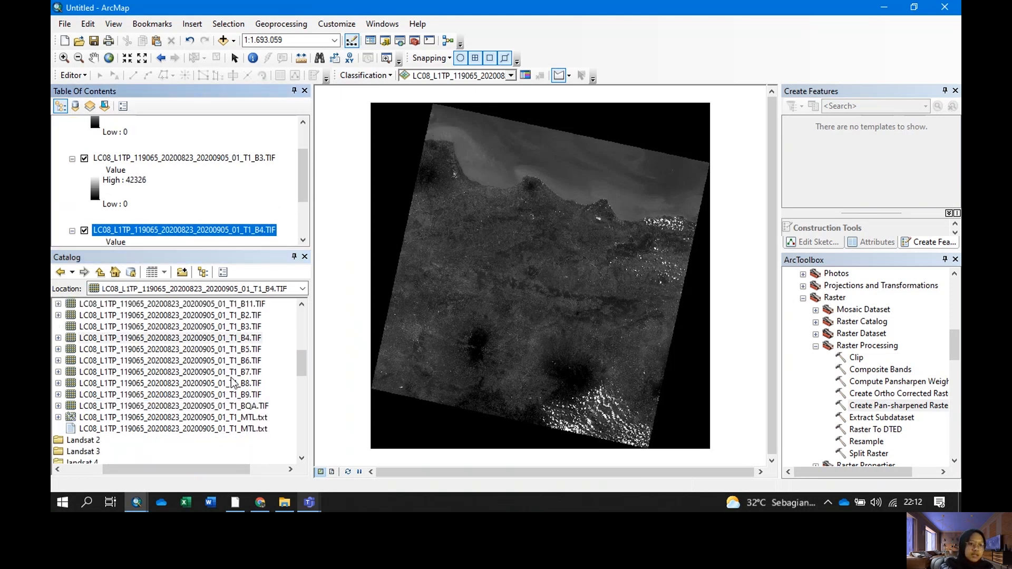
pyautogui.click(235, 388)
pyautogui.moveTo(234, 387); pyautogui.dragTo(182, 238)
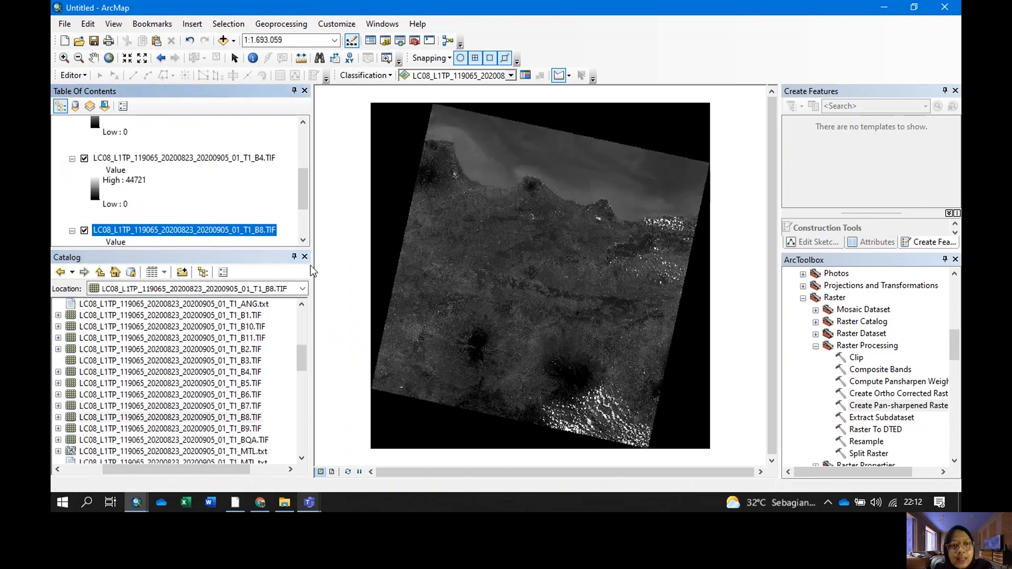
# Collapse the Landsat and Bahan folders and add Desa Jatimulyo.shp from the Sig folder to the map
pyautogui.scroll(5, 258, 411)
pyautogui.moveTo(247, 470); pyautogui.dragTo(207, 469)
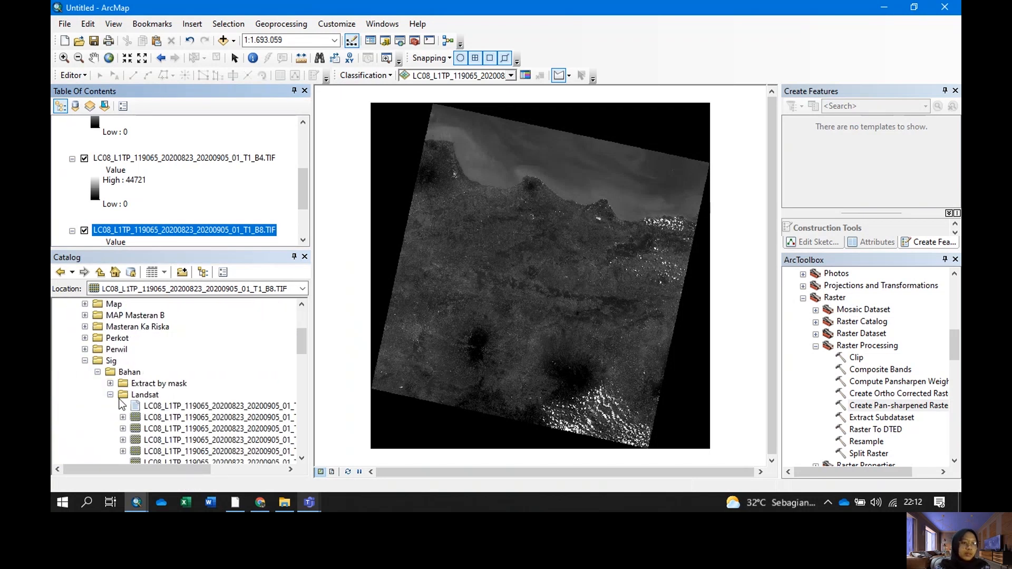
pyautogui.click(110, 395)
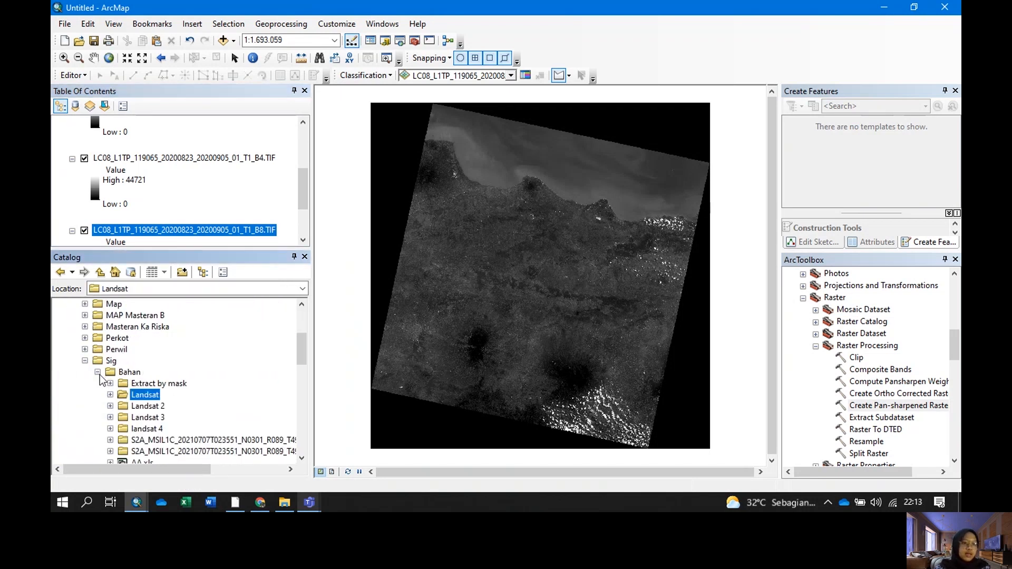
pyautogui.click(98, 372)
pyautogui.scroll(-1, 182, 397)
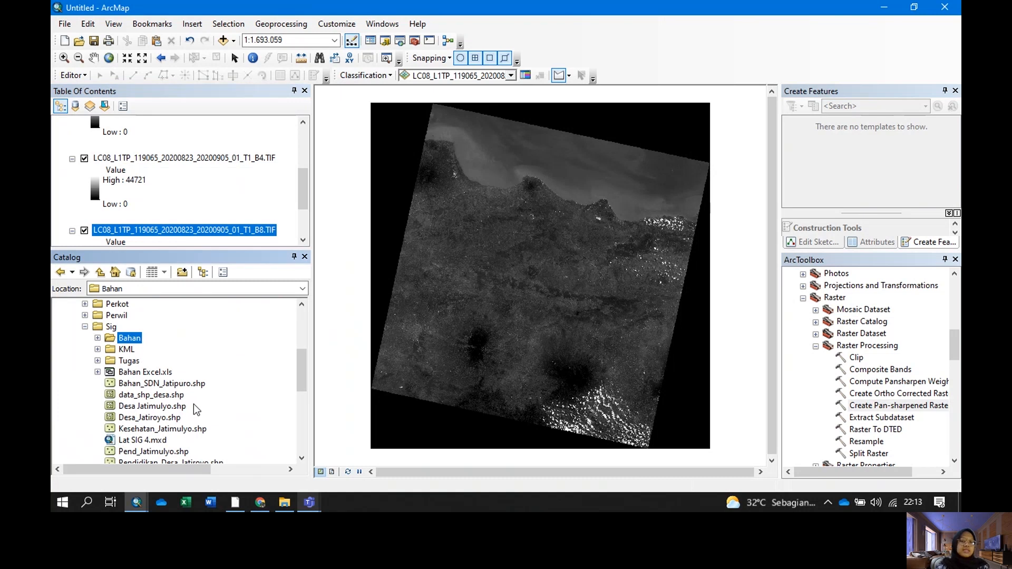
pyautogui.click(180, 407)
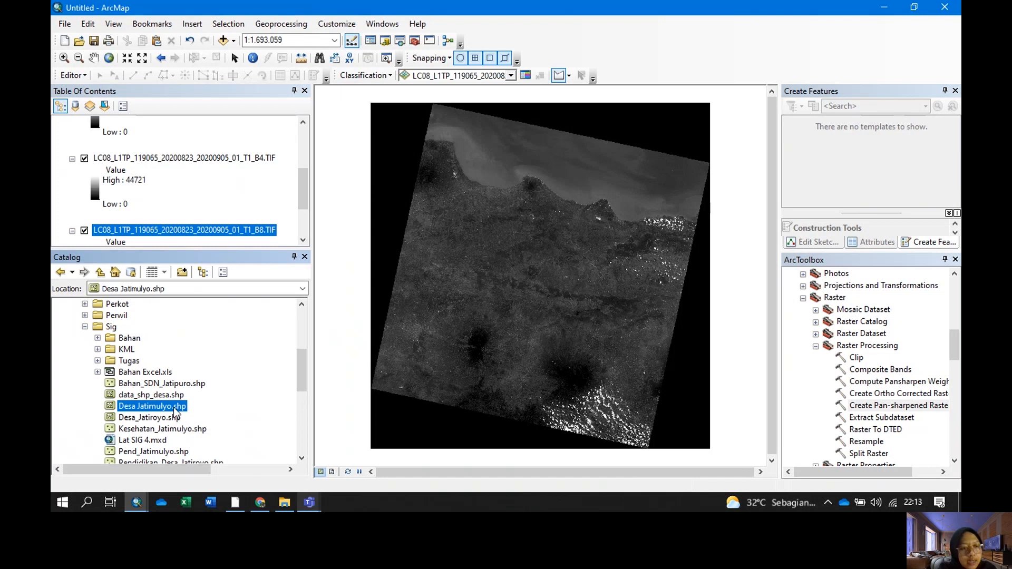
pyautogui.moveTo(170, 412); pyautogui.dragTo(174, 224)
pyautogui.scroll(5, 158, 222)
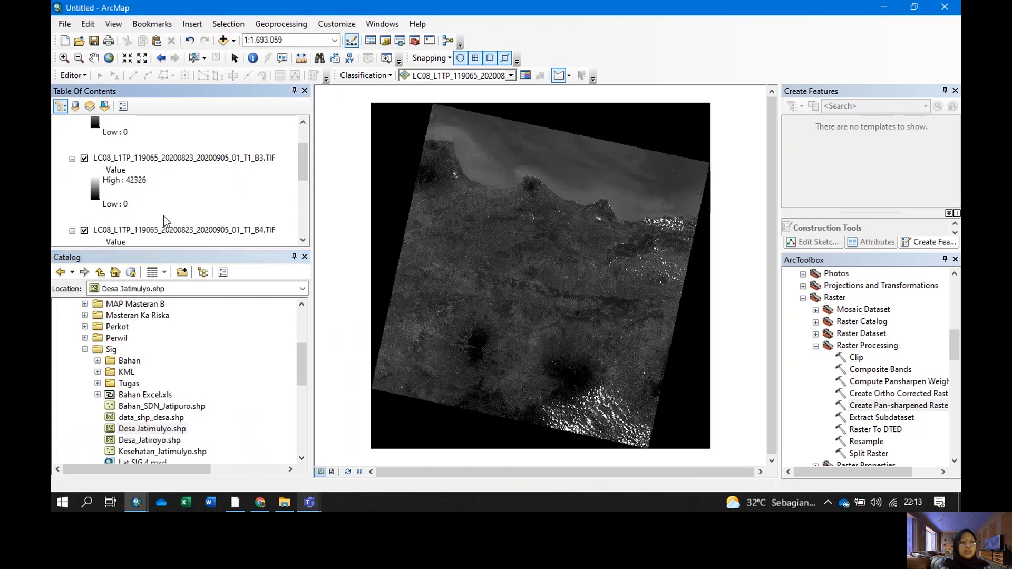
# Run Extract by Mask on the B2 raster with Desa Jatimulyo as the mask, keeping the default output location
pyautogui.scroll(-10, 896, 379)
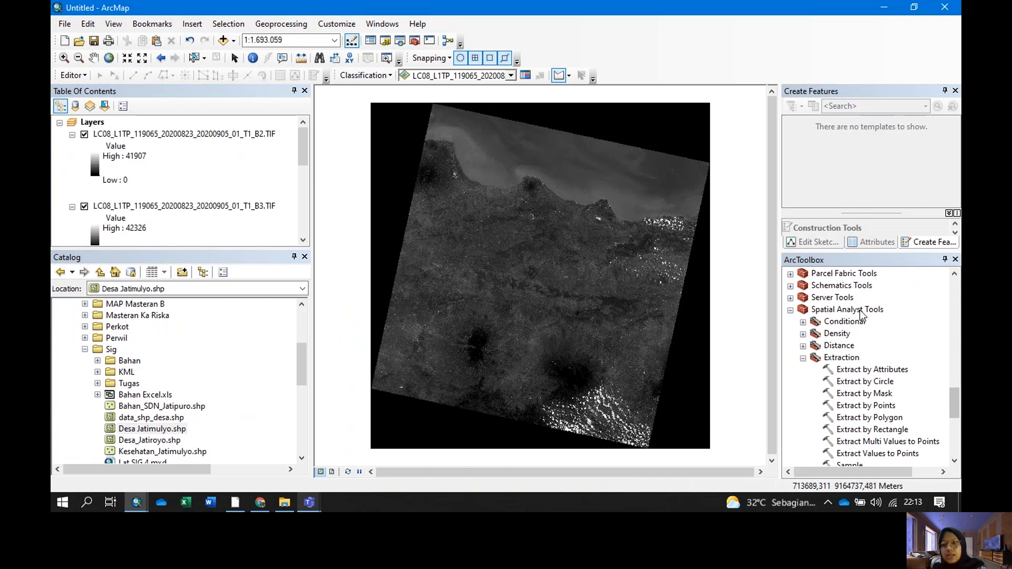
pyautogui.scroll(-2, 829, 362)
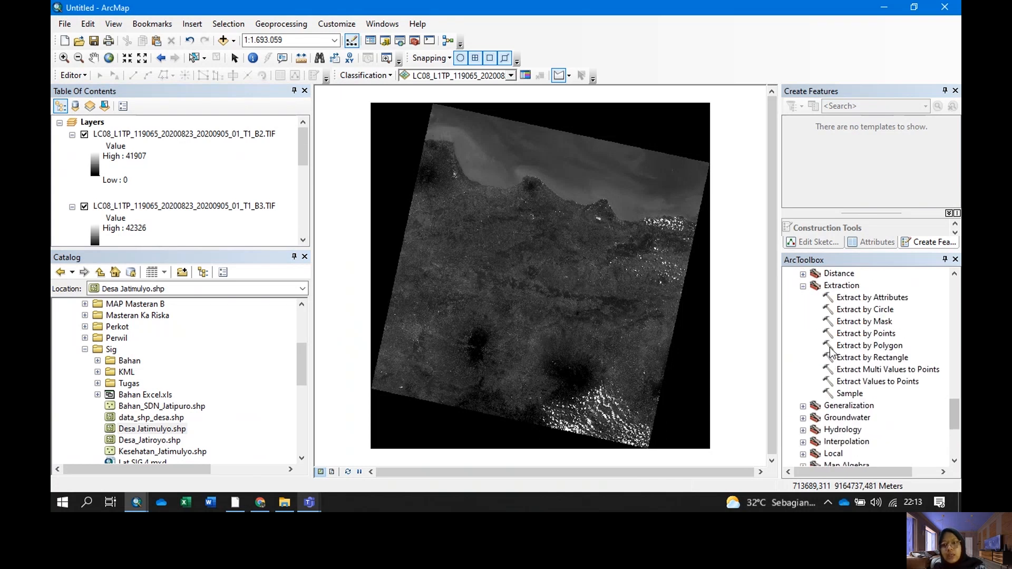
pyautogui.doubleClick(857, 323)
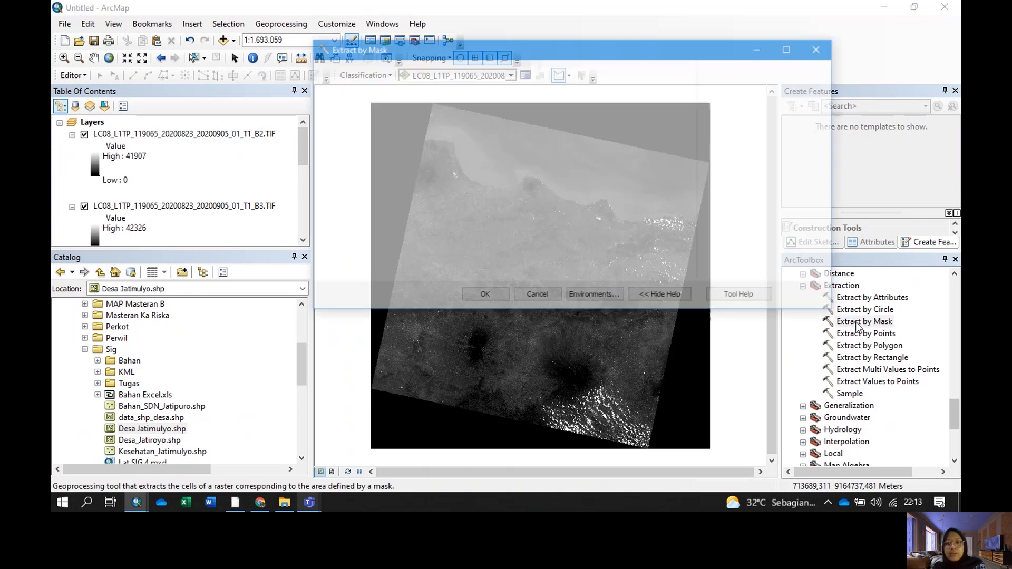
pyautogui.click(651, 86)
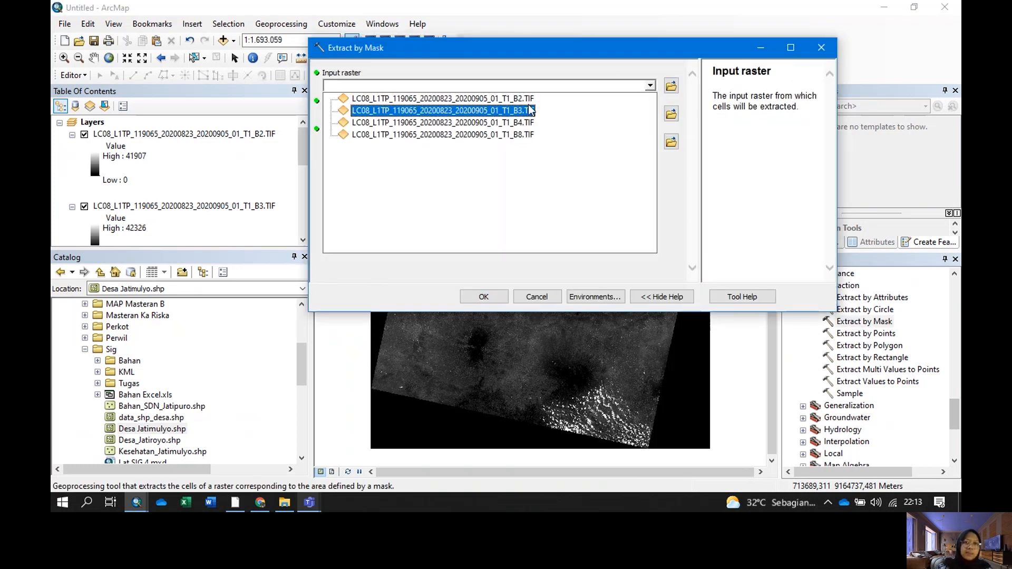
pyautogui.click(567, 97)
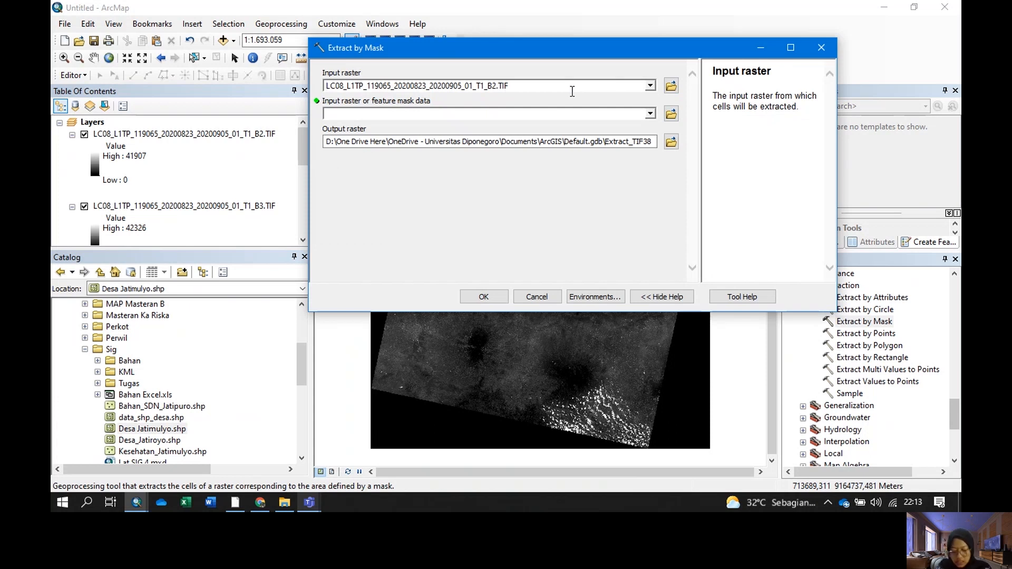
pyautogui.click(651, 114)
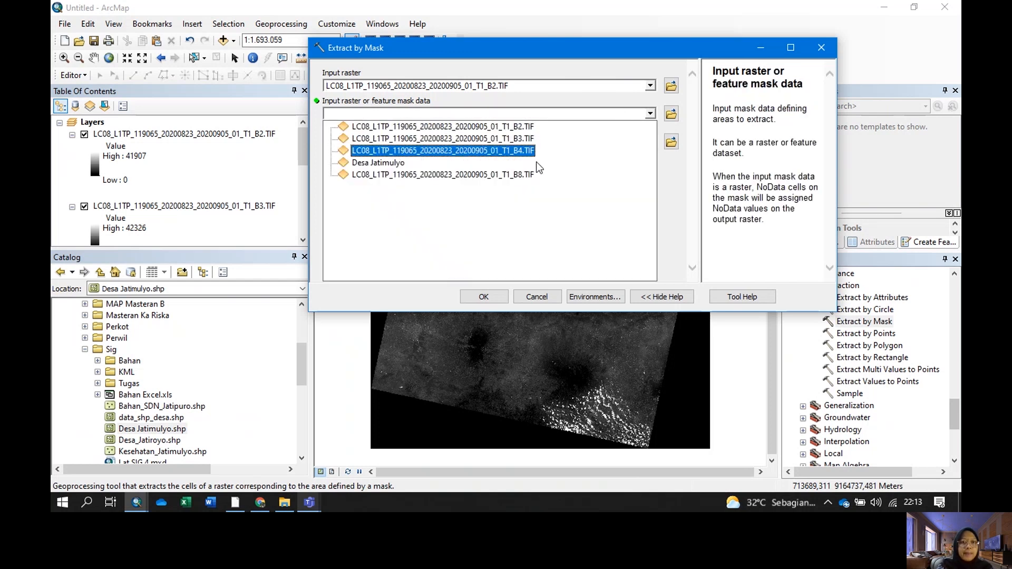
pyautogui.click(398, 162)
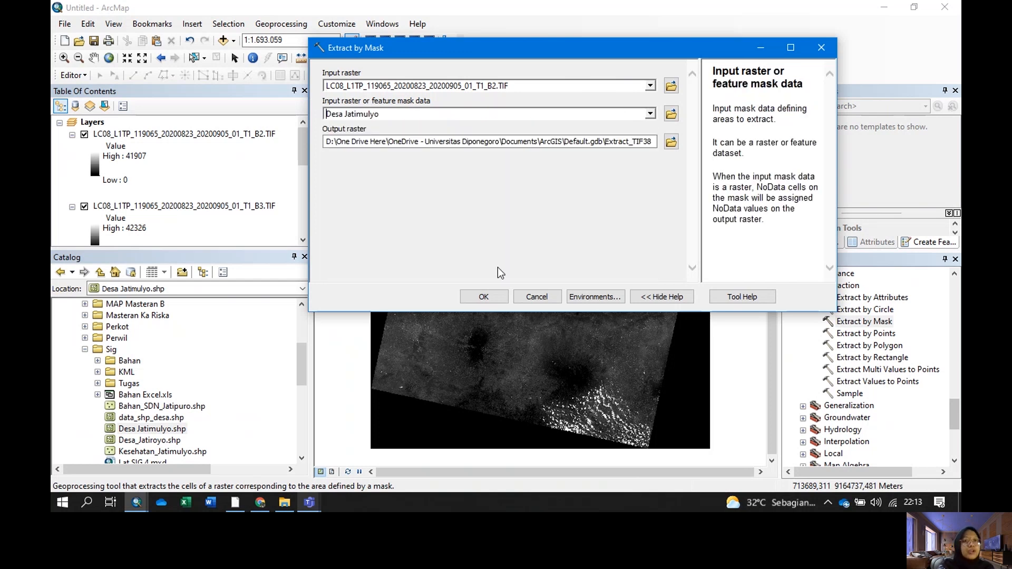
pyautogui.click(494, 296)
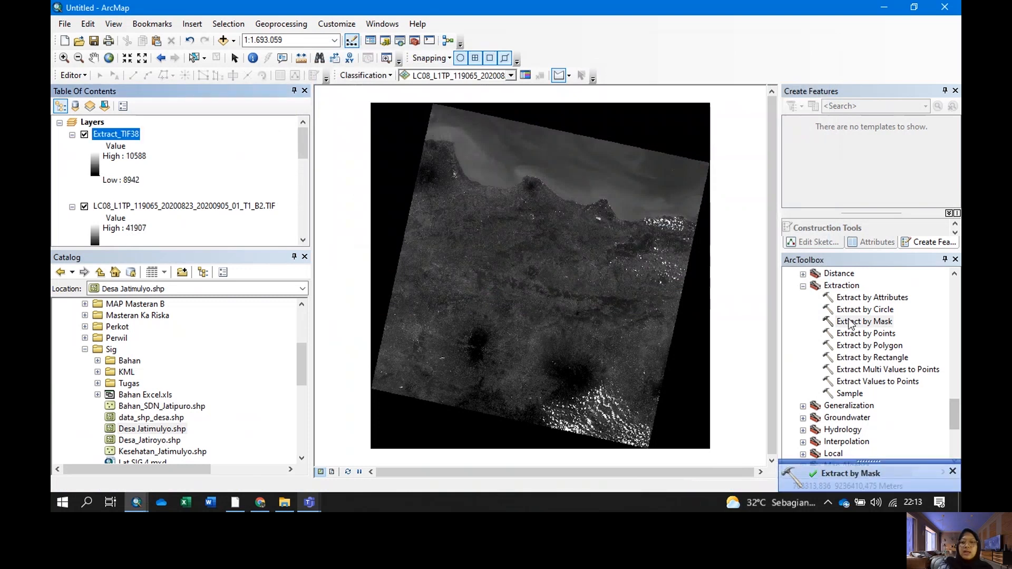
# Run Extract by Mask on the B3 raster with Desa Jatimulyo as the mask
pyautogui.doubleClick(864, 321)
pyautogui.click(651, 86)
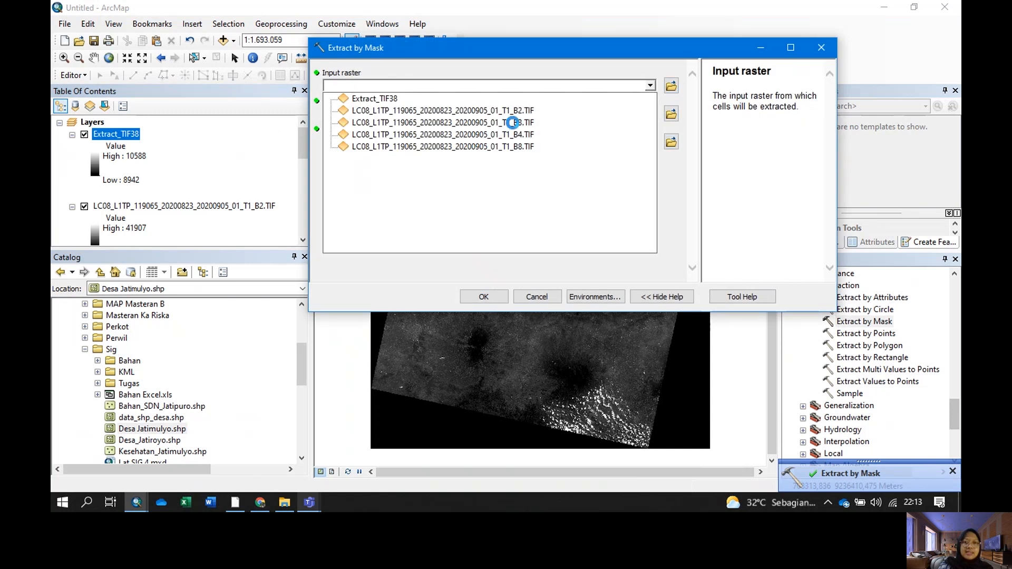
pyautogui.click(534, 127)
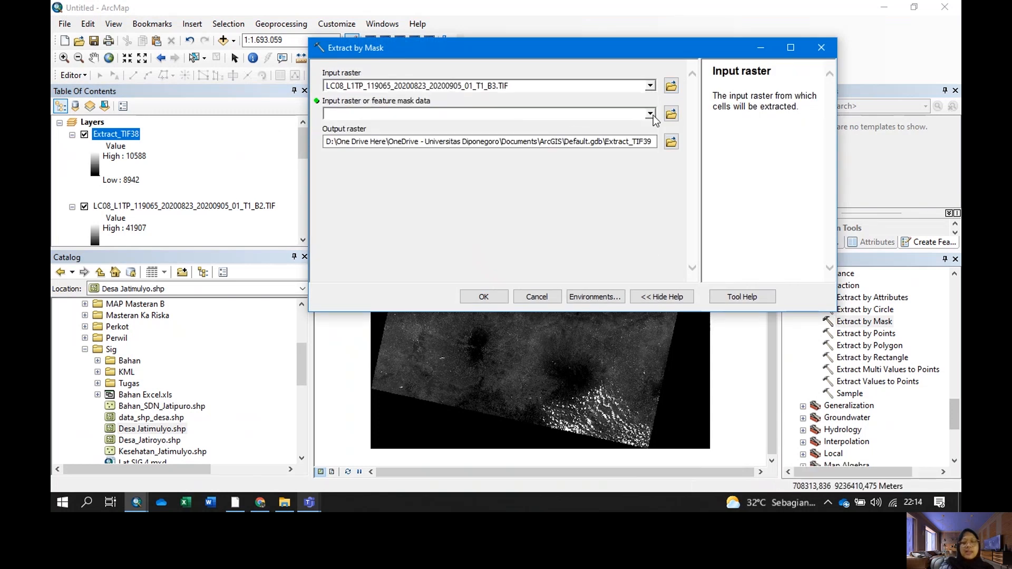
pyautogui.click(652, 114)
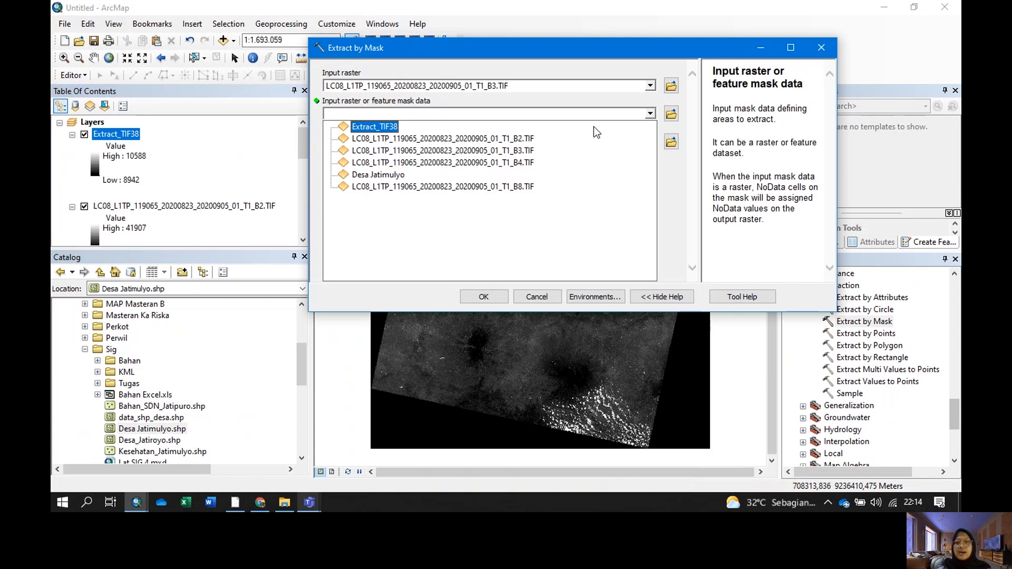
pyautogui.click(405, 174)
pyautogui.click(482, 297)
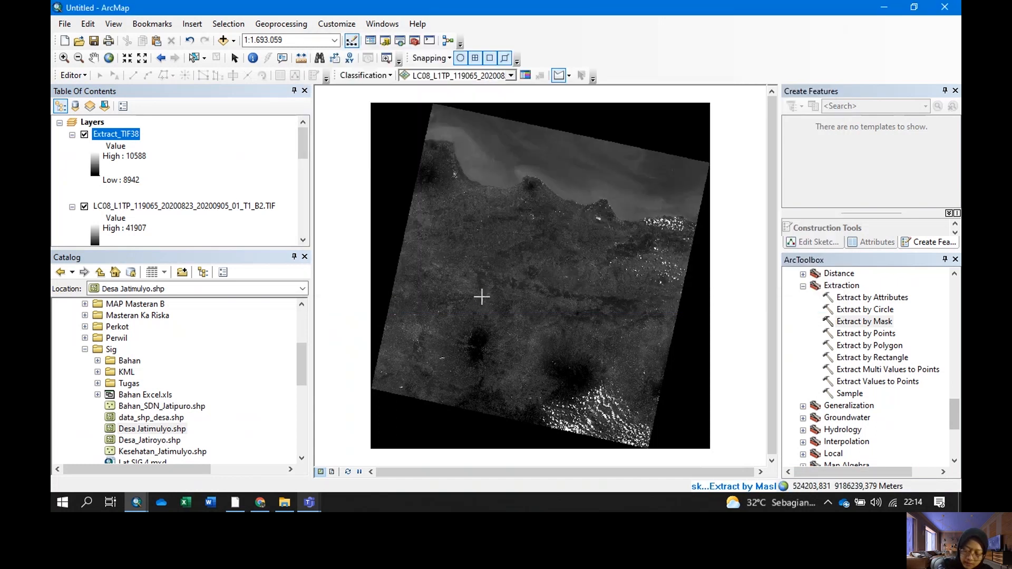
# Run Extract by Mask on the B4 raster with Desa Jatimulyo as the mask
pyautogui.doubleClick(865, 321)
pyautogui.click(650, 86)
pyautogui.click(443, 146)
pyautogui.click(650, 111)
pyautogui.click(405, 186)
pyautogui.click(482, 297)
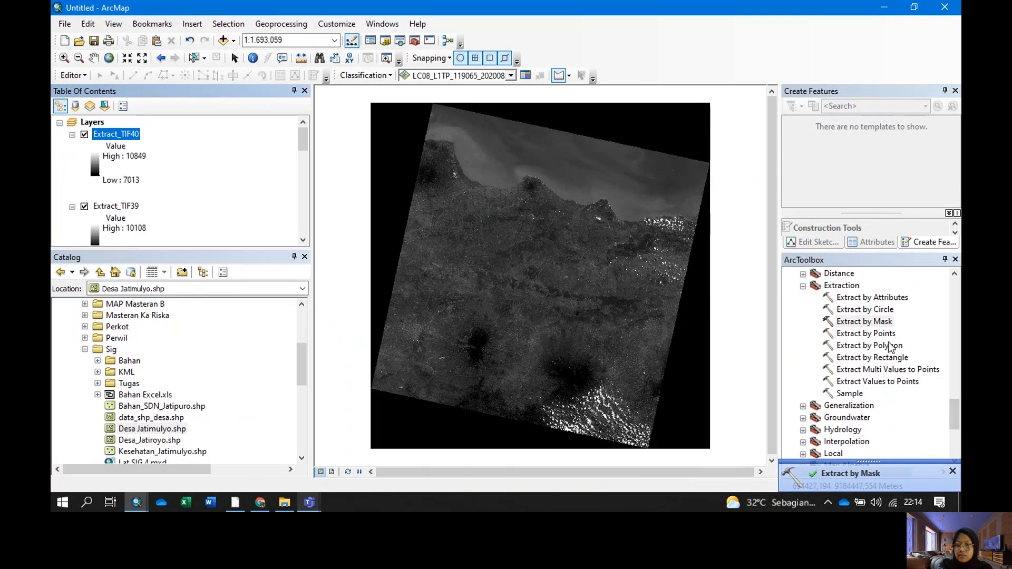
# Run Extract by Mask on the B8 raster with Desa Jatimulyo as the mask
pyautogui.doubleClick(886, 321)
pyautogui.click(650, 86)
pyautogui.click(443, 171)
pyautogui.click(650, 111)
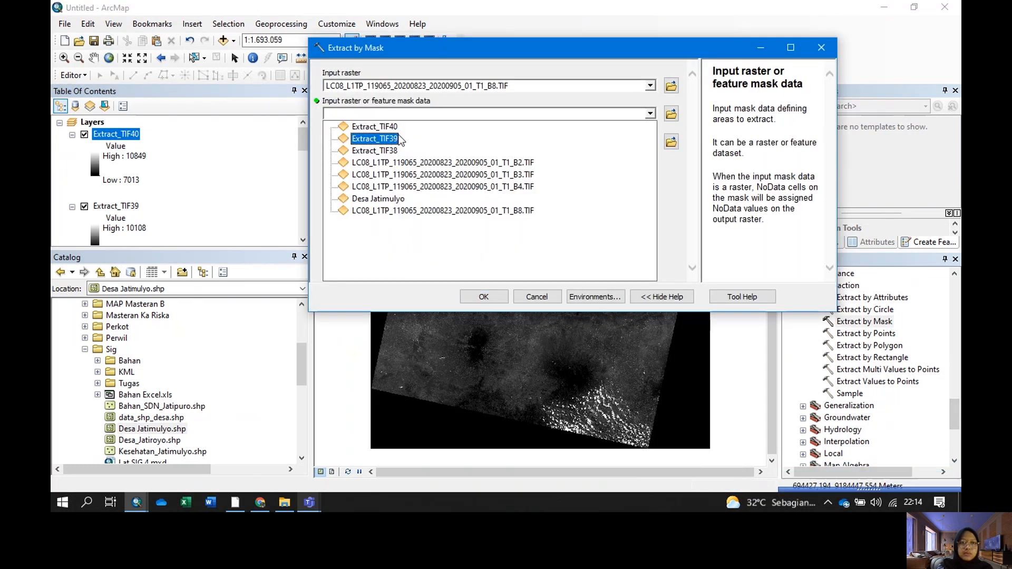
pyautogui.click(442, 209)
pyautogui.click(484, 296)
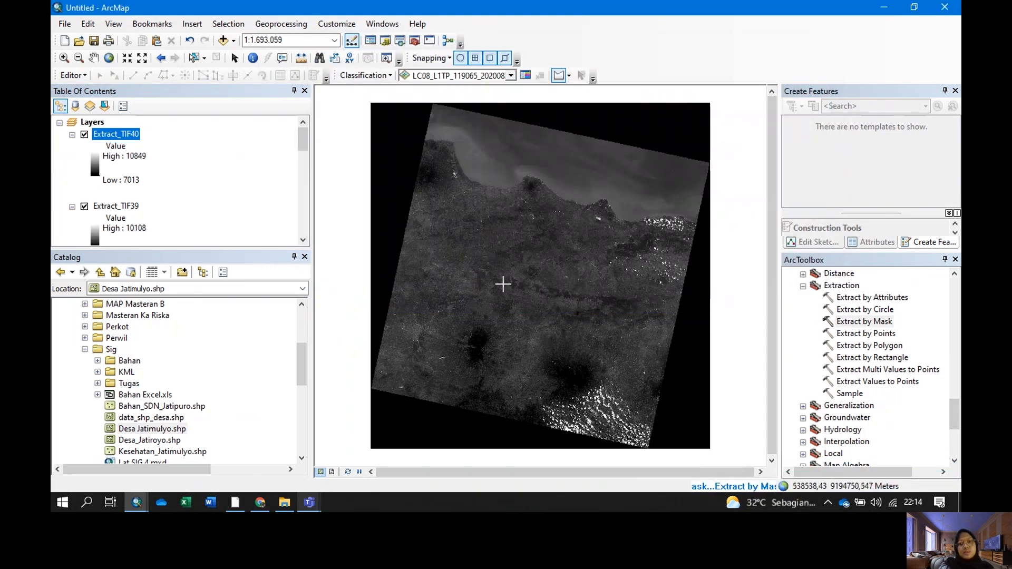
# Collapse the original band legends and remove the B2, B3, B4, B8 and Desa Jatimulyo layers, keeping only the extracted rasters
pyautogui.scroll(-6, 126, 195)
pyautogui.click(71, 194)
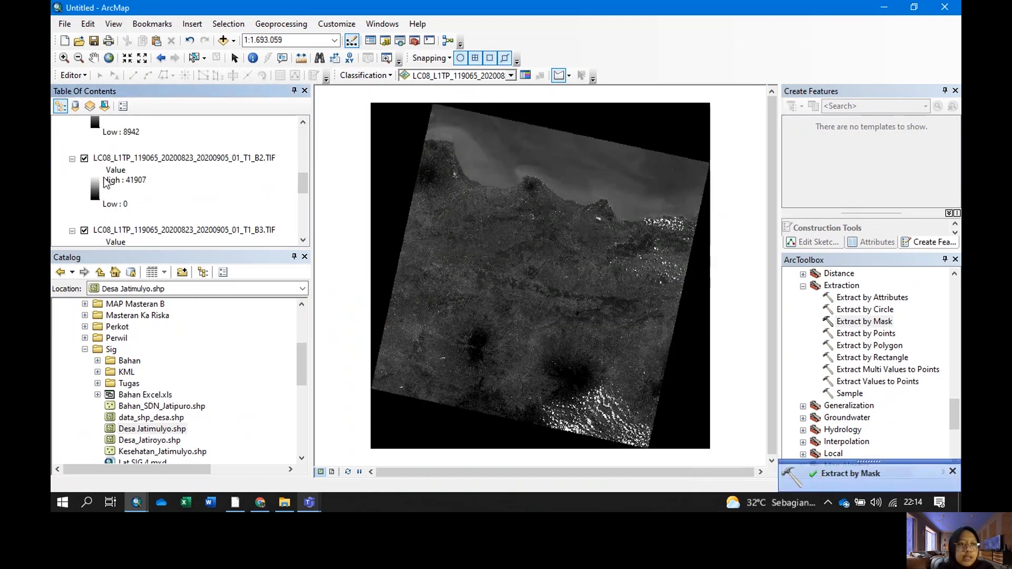
pyautogui.click(73, 171)
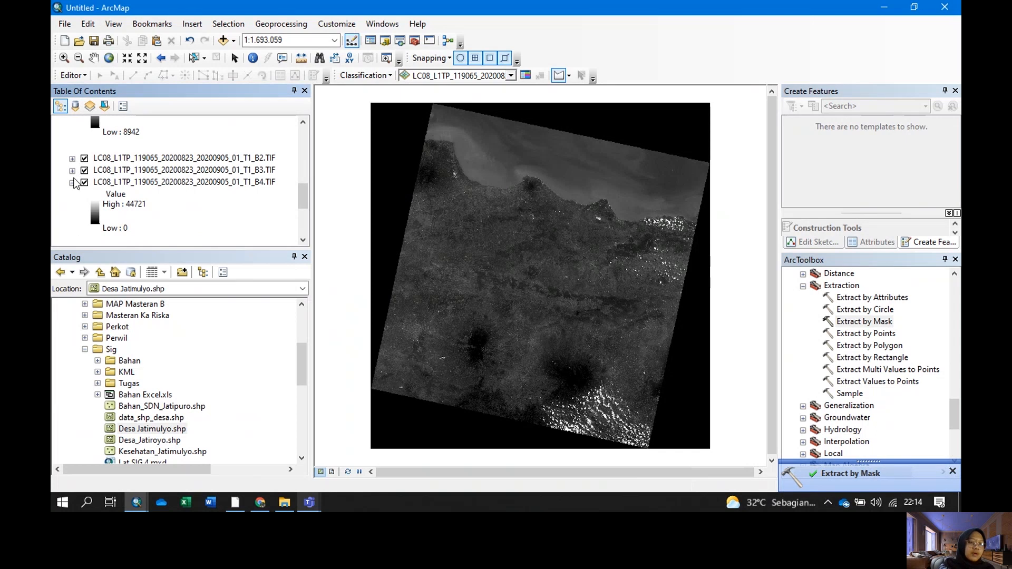
pyautogui.click(71, 183)
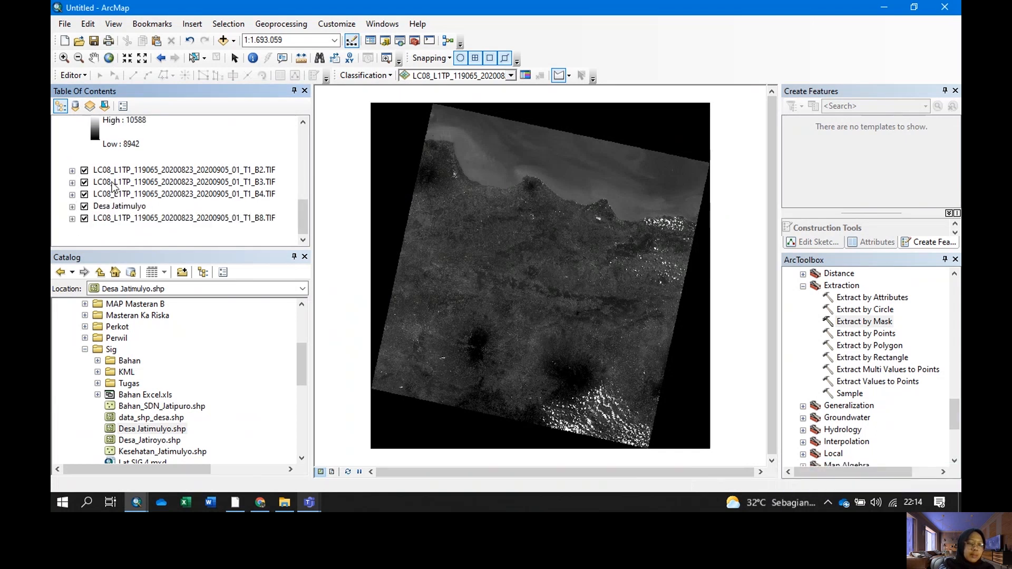
pyautogui.click(151, 172)
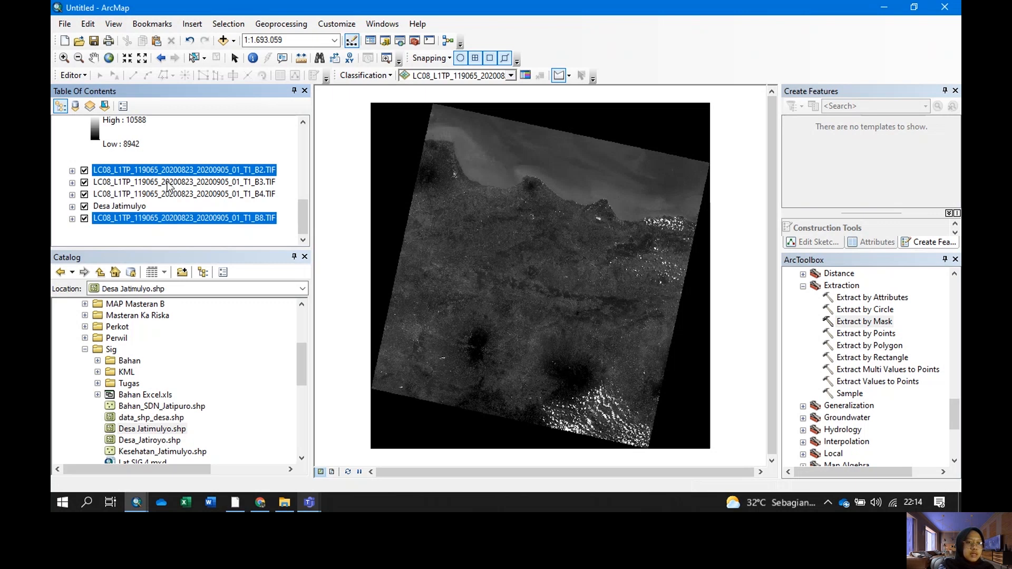
pyautogui.keyDown('shift'); pyautogui.click(170, 217); pyautogui.keyUp('shift')
pyautogui.rightClick(170, 217)
pyautogui.click(203, 240)
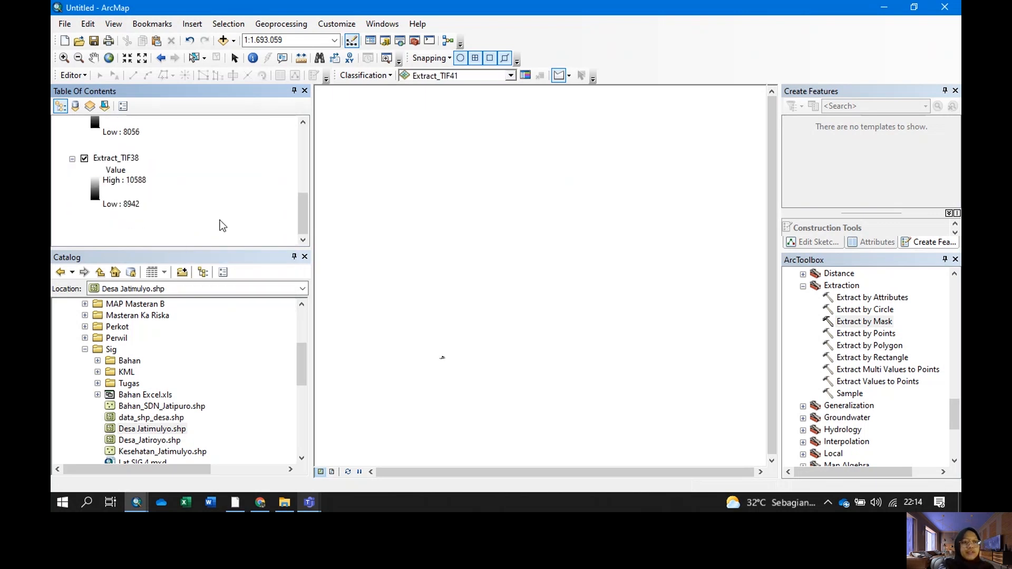
# Run Composite Bands from the Raster Processing tools with Extract_TIF40, Extract_TIF39 and Extract_TIF38 as inputs, in that order
pyautogui.scroll(4, 910, 410)
pyautogui.scroll(5, 910, 410)
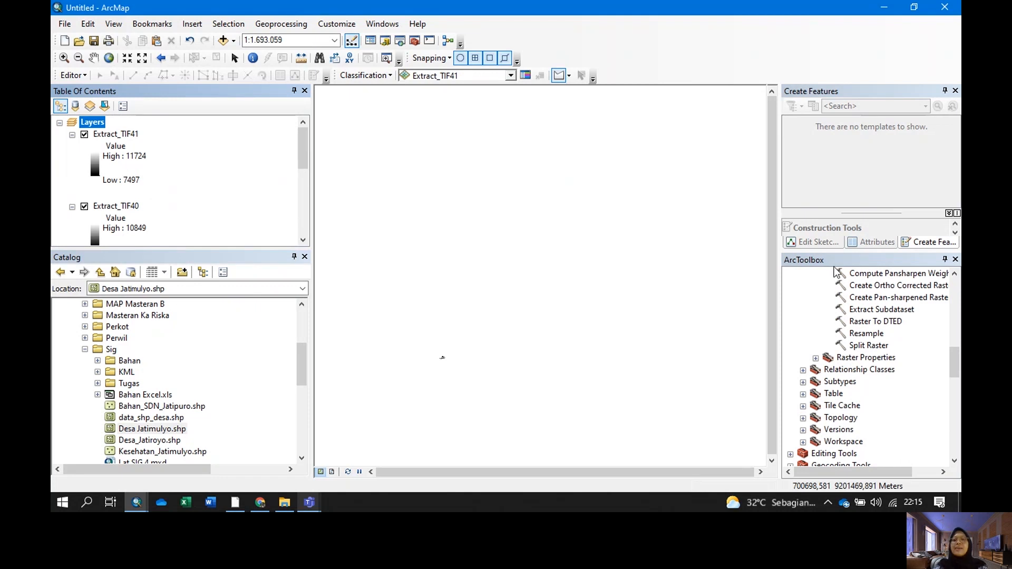
pyautogui.scroll(2, 894, 350)
pyautogui.scroll(7, 895, 351)
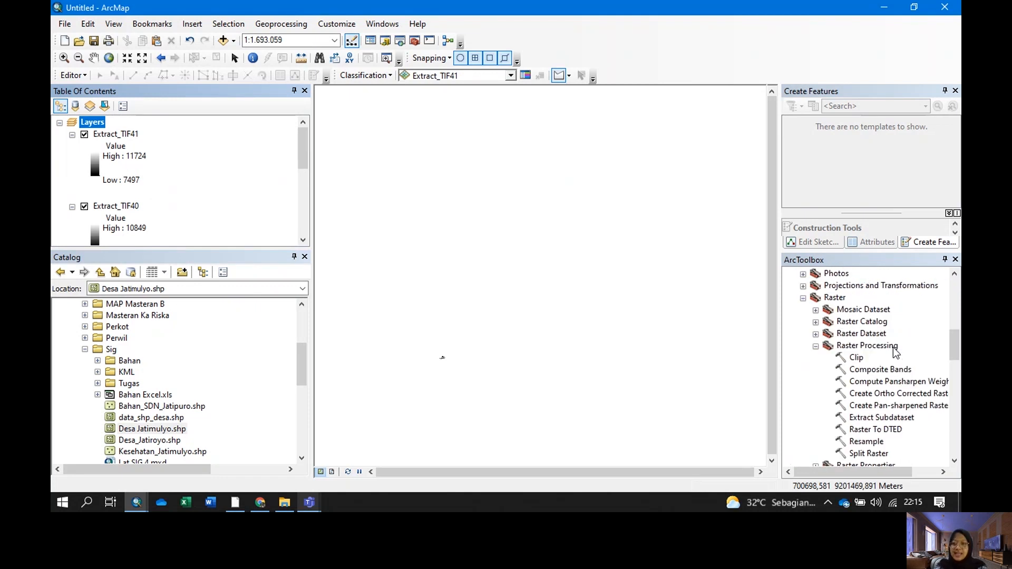
pyautogui.scroll(3, 839, 341)
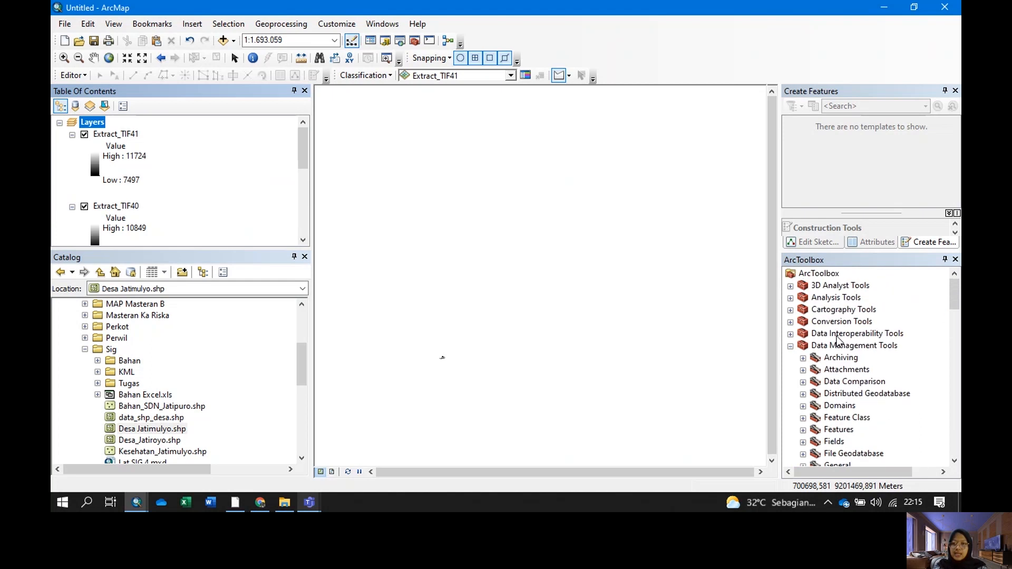
pyautogui.scroll(-8, 839, 350)
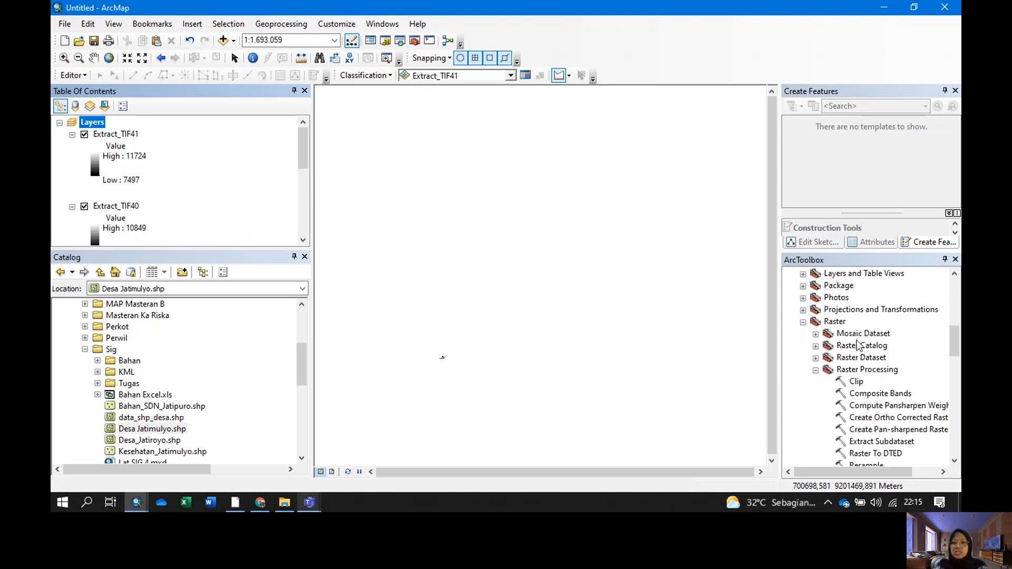
pyautogui.scroll(-2, 870, 364)
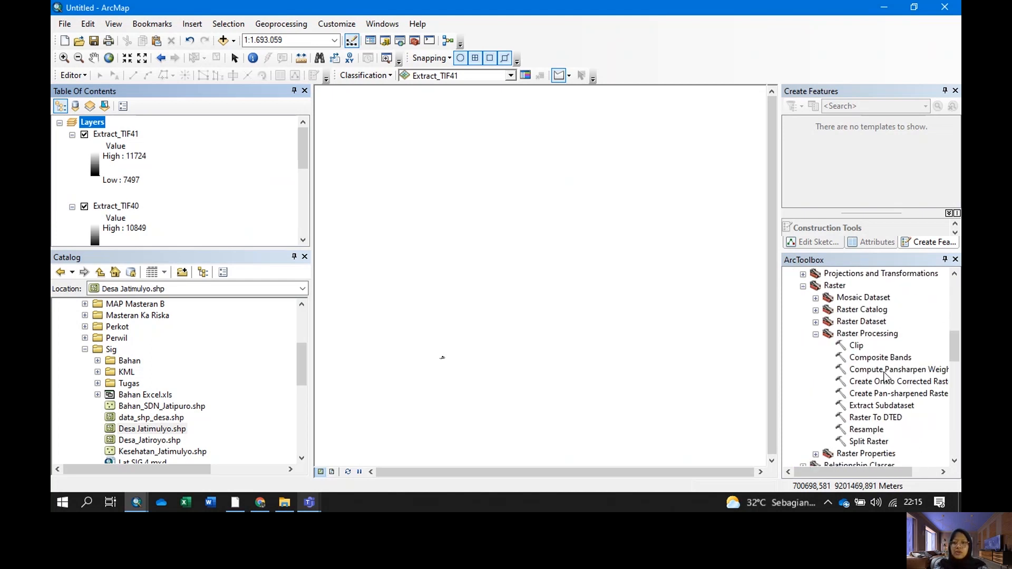
pyautogui.doubleClick(886, 325)
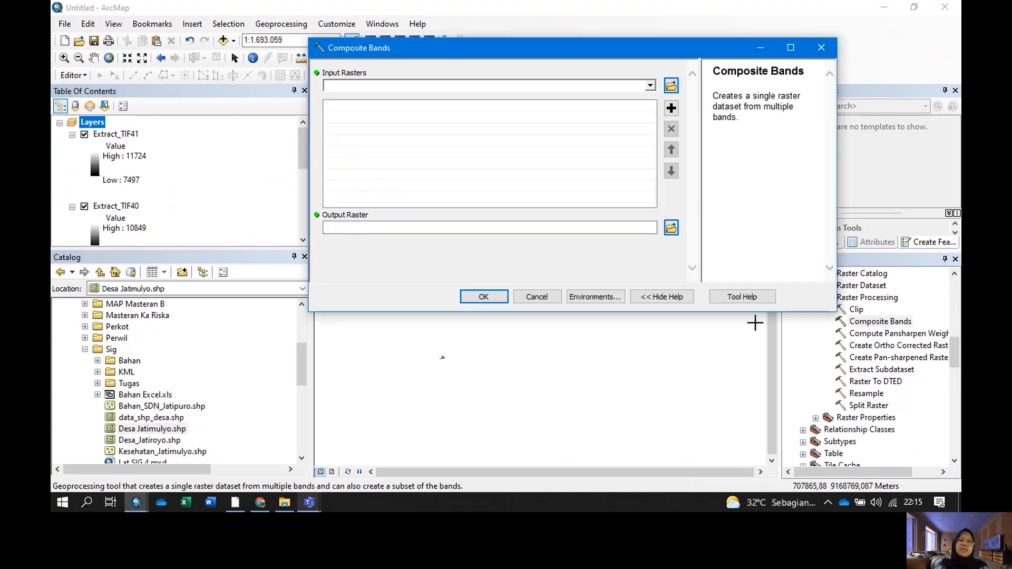
pyautogui.click(651, 86)
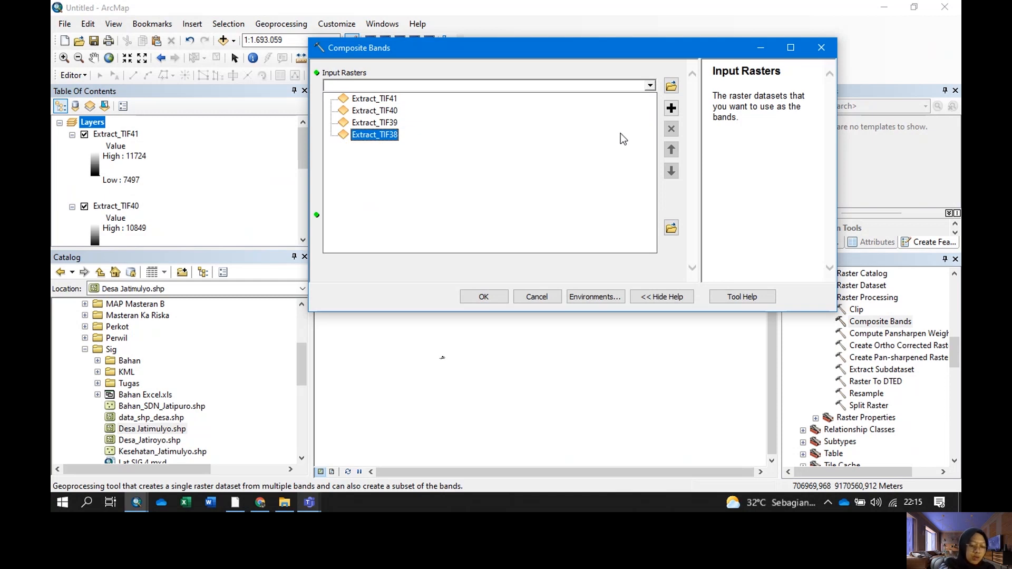
pyautogui.click(378, 109)
pyautogui.click(651, 86)
pyautogui.click(390, 123)
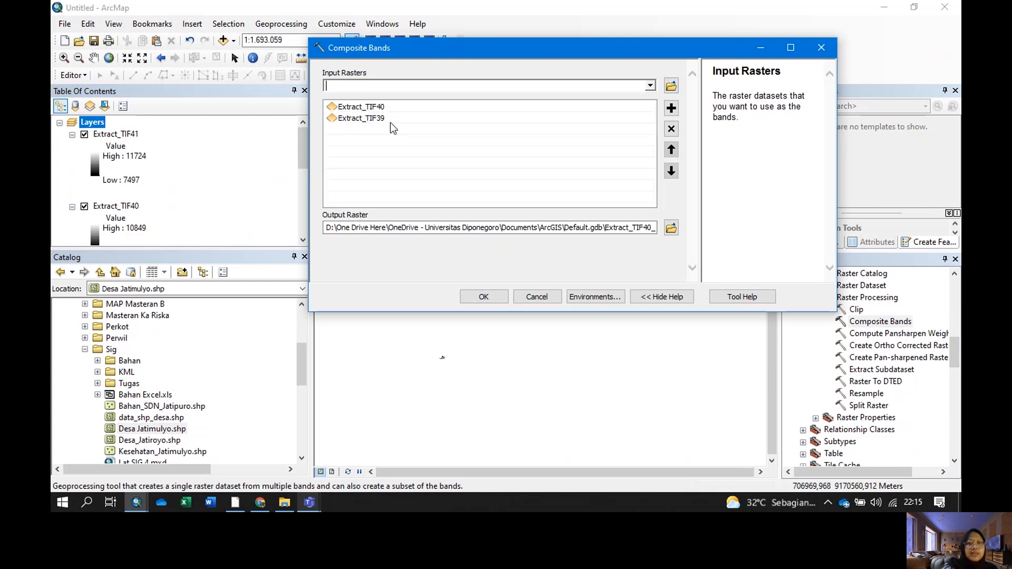
pyautogui.click(651, 87)
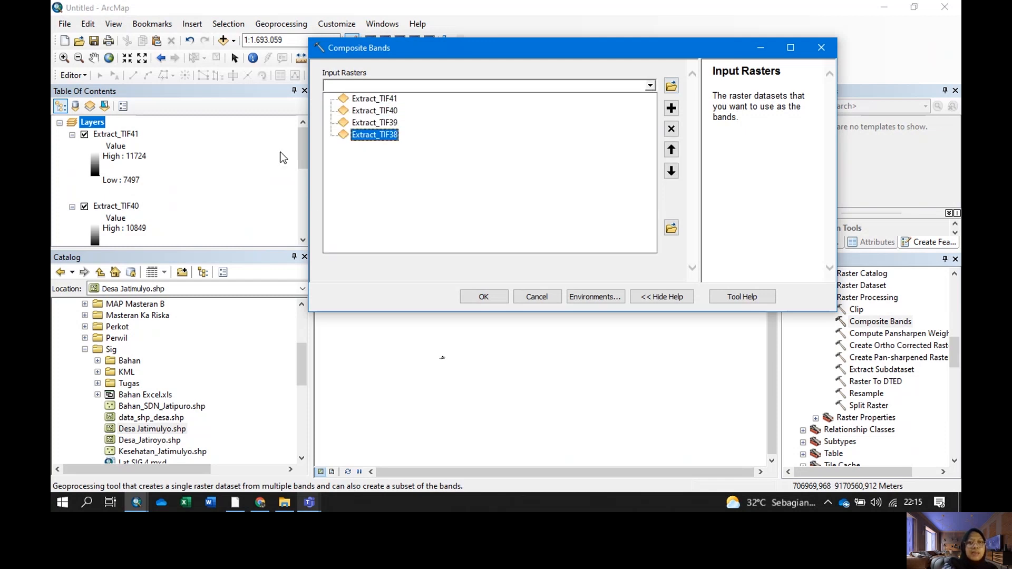
pyautogui.click(359, 135)
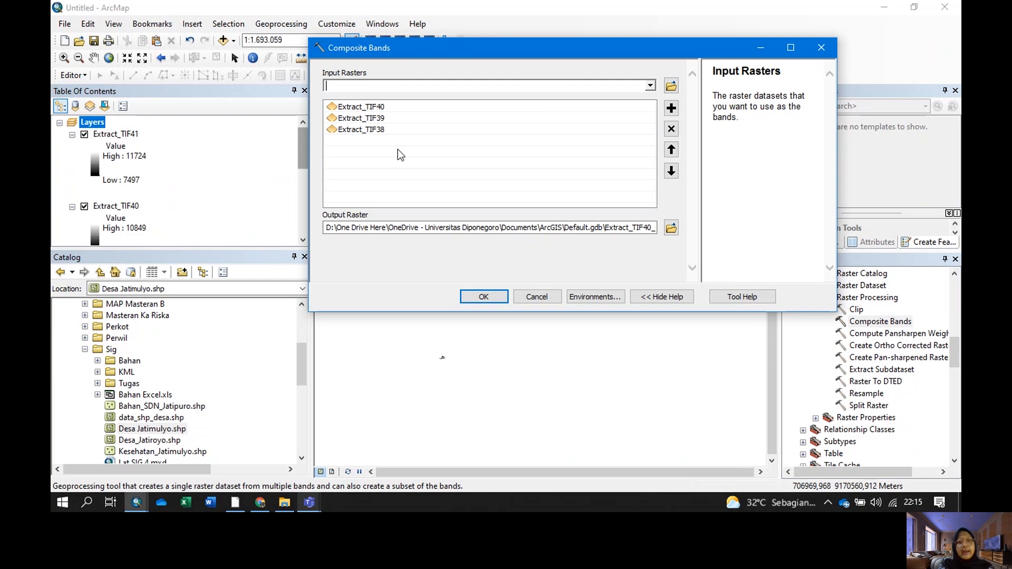
pyautogui.click(486, 296)
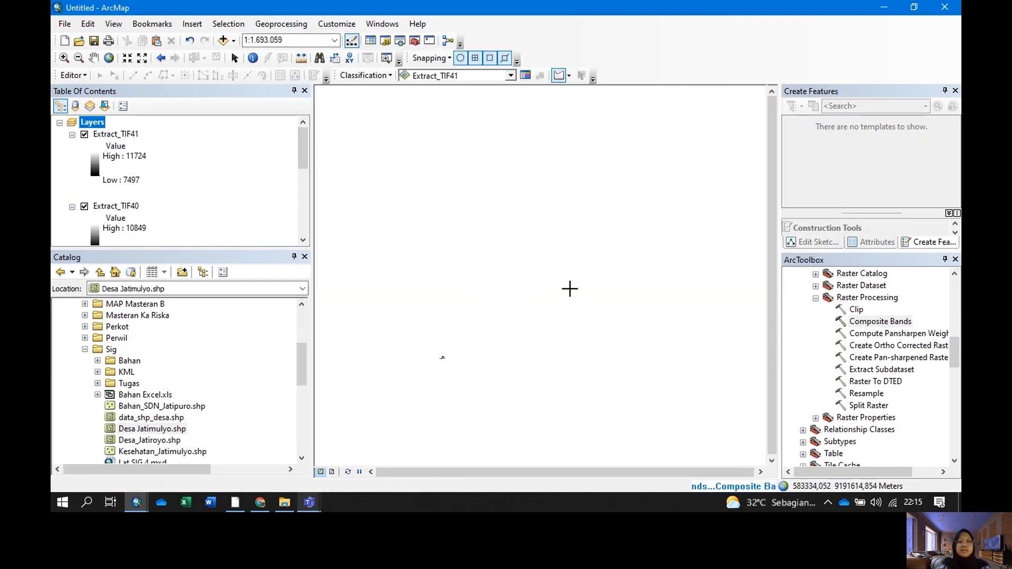
# Inspect the composite raster up close and review its source properties, such as band count and cell size
pyautogui.scroll(10, 438, 366)
pyautogui.scroll(6, 506, 154)
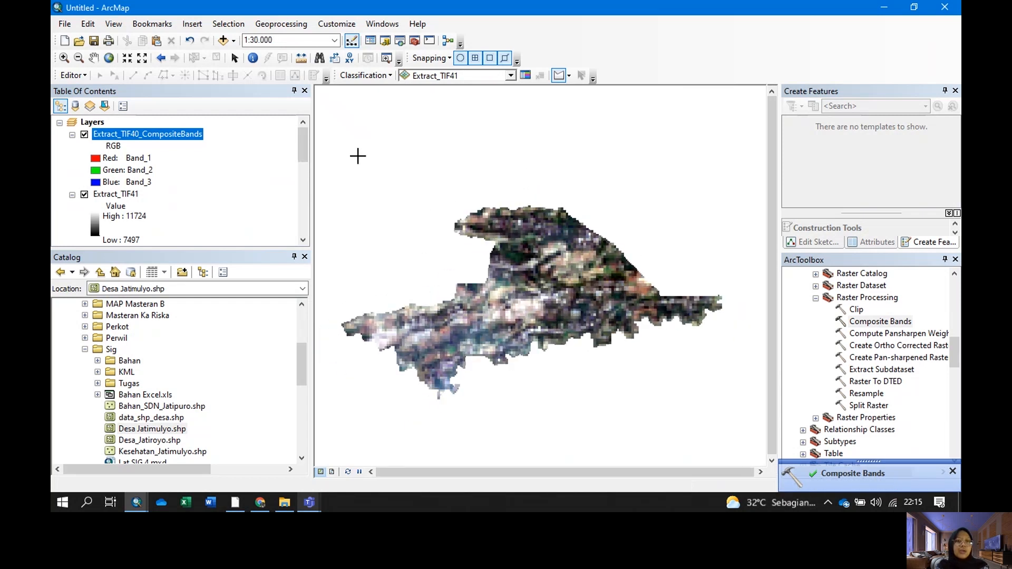
pyautogui.rightClick(164, 136)
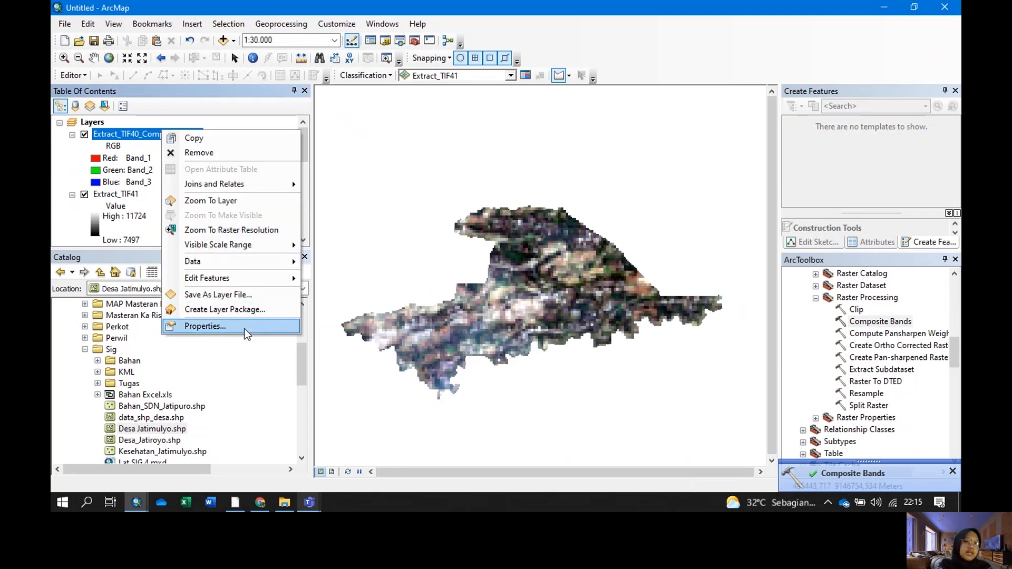
pyautogui.click(221, 326)
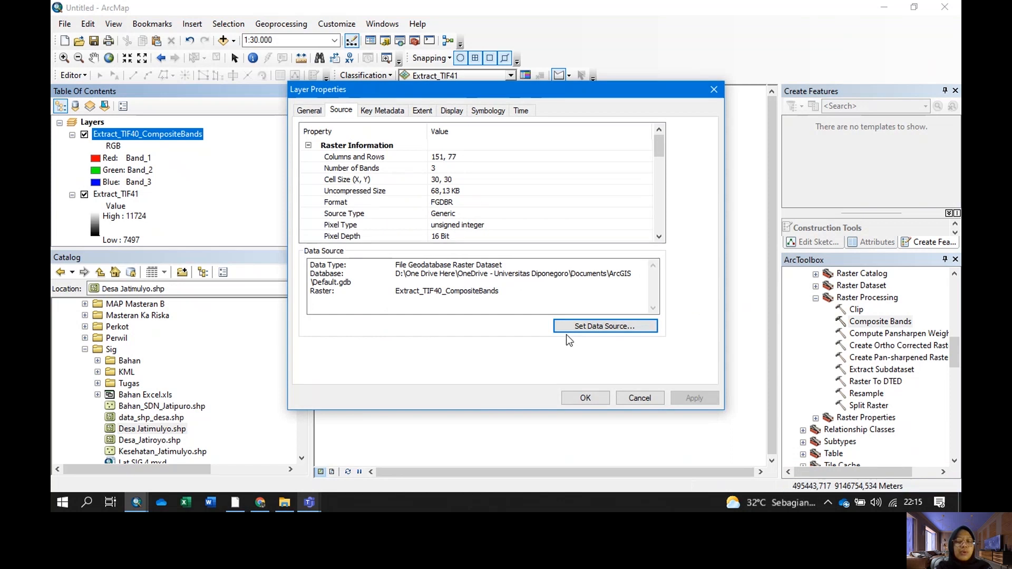
pyautogui.click(585, 398)
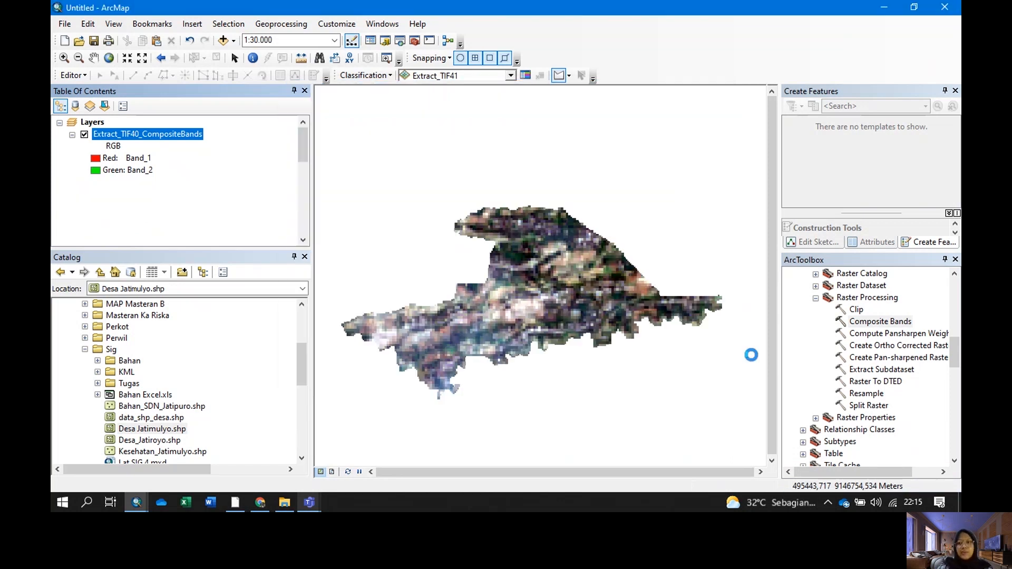
# Create a pan-sharpened raster from Extract_TIF40_CompositeBands with Extract_TIF41 as the panchromatic image and Esri as the pan-sharpening type
pyautogui.click(887, 358)
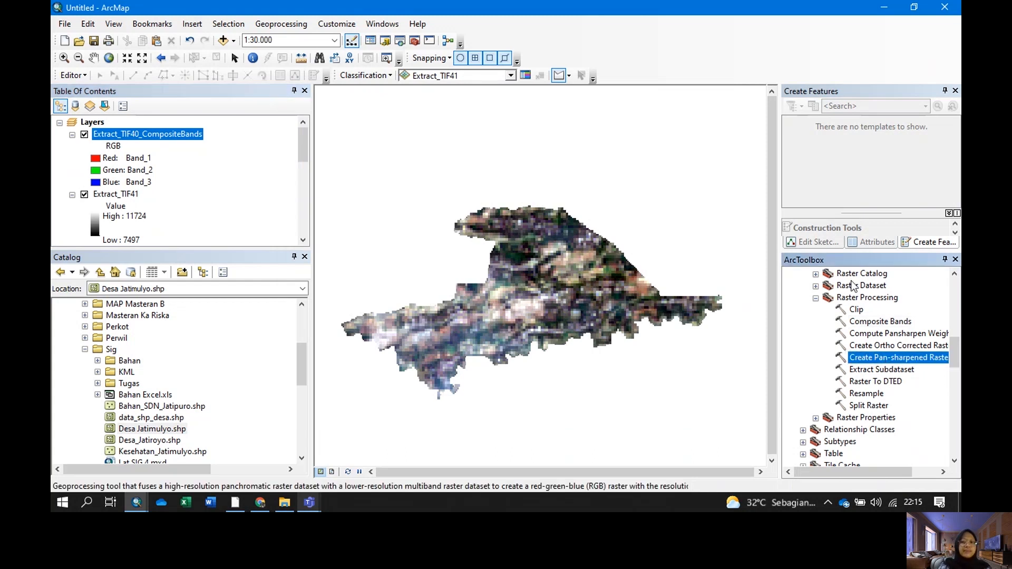
pyautogui.doubleClick(891, 358)
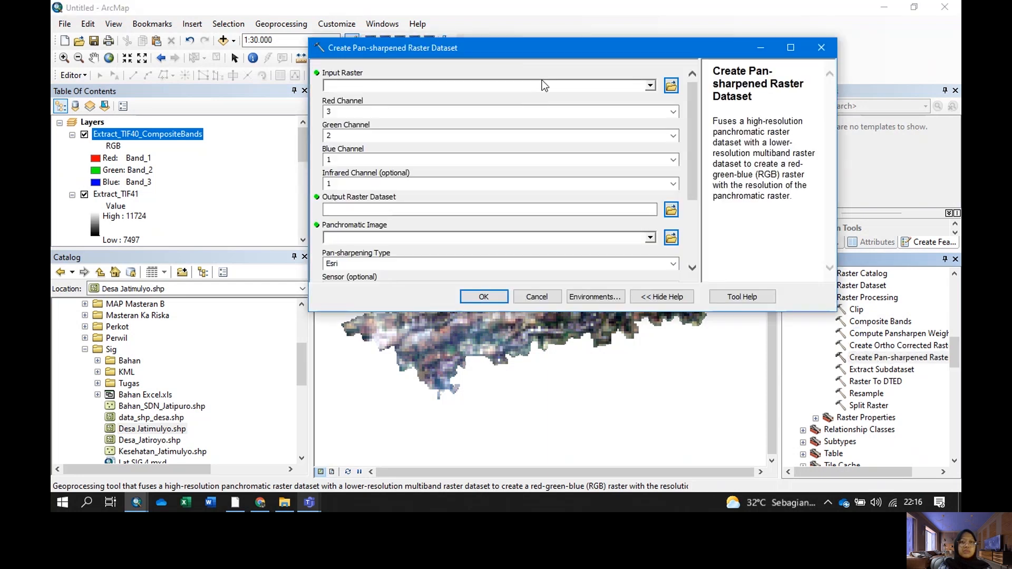
pyautogui.click(651, 87)
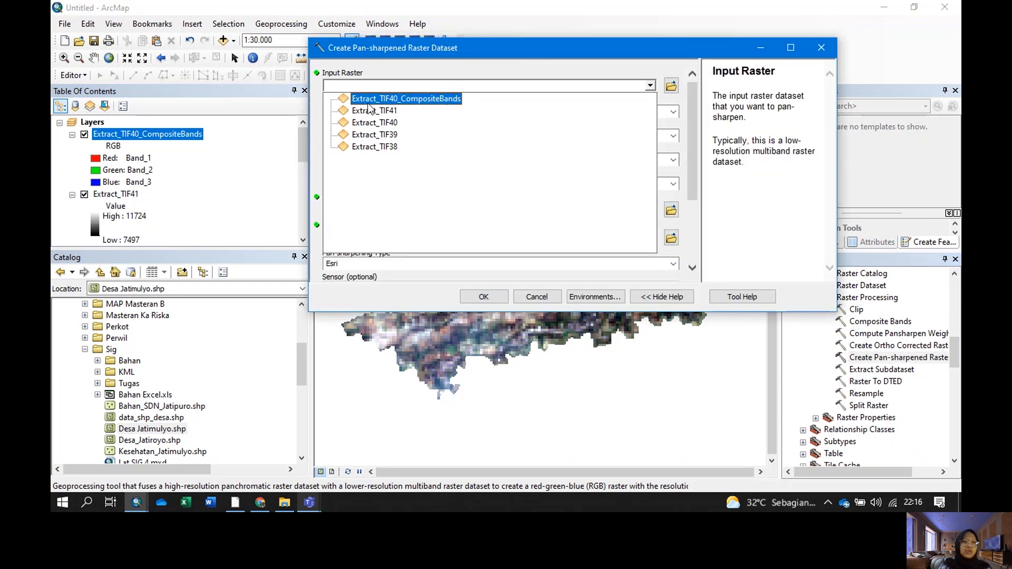
pyautogui.click(399, 100)
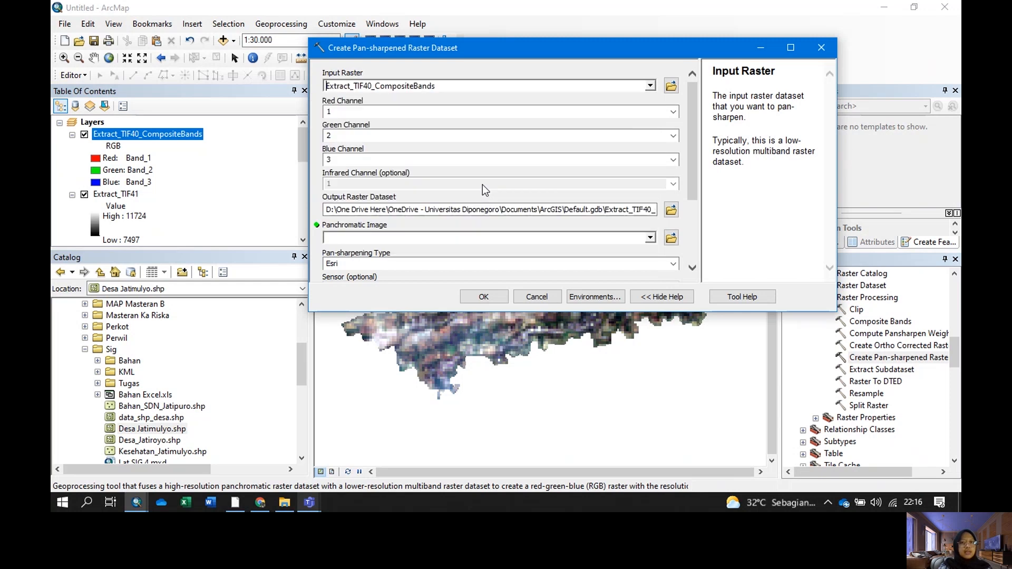
pyautogui.scroll(-3, 584, 176)
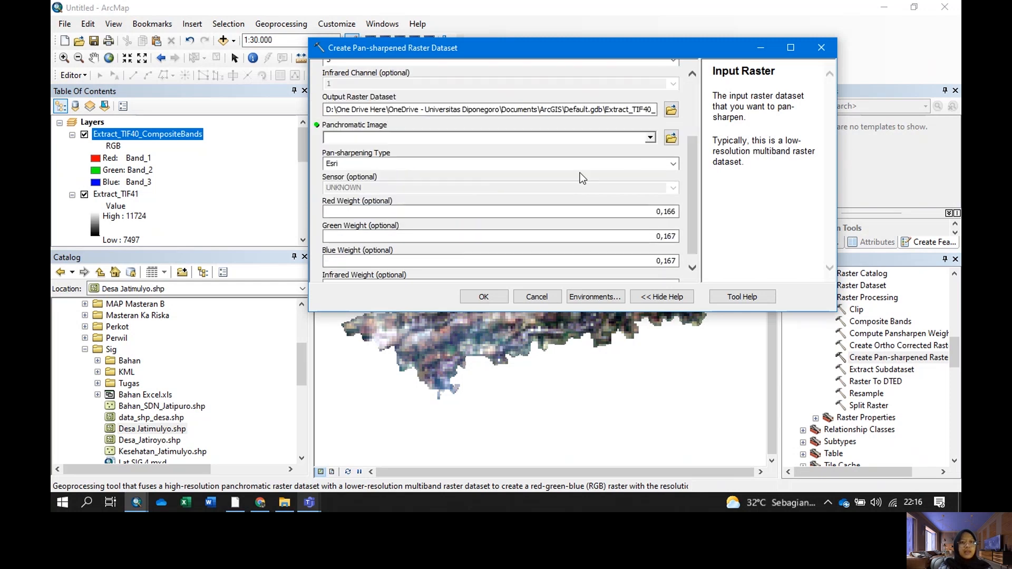
pyautogui.click(650, 138)
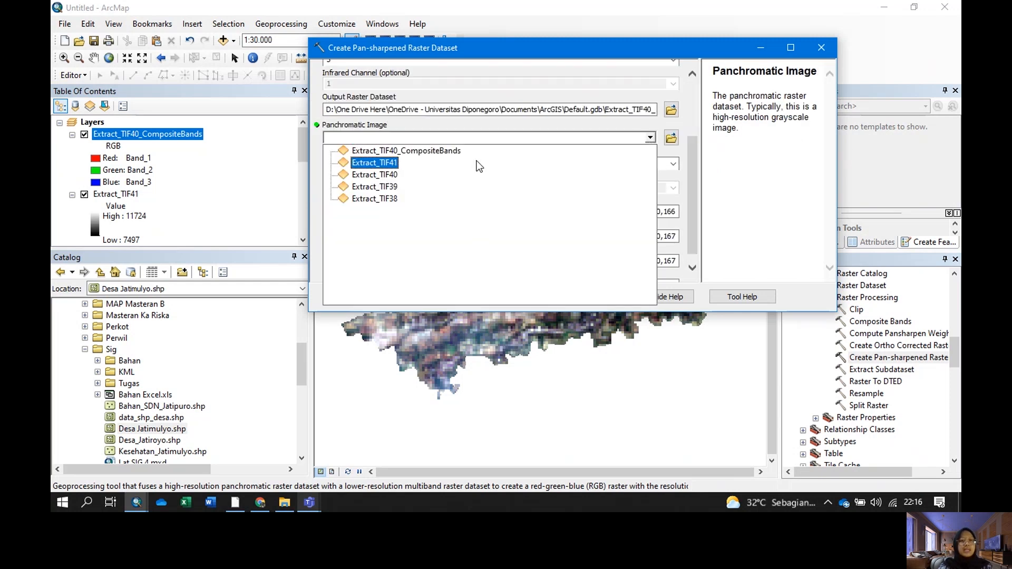
pyautogui.click(389, 162)
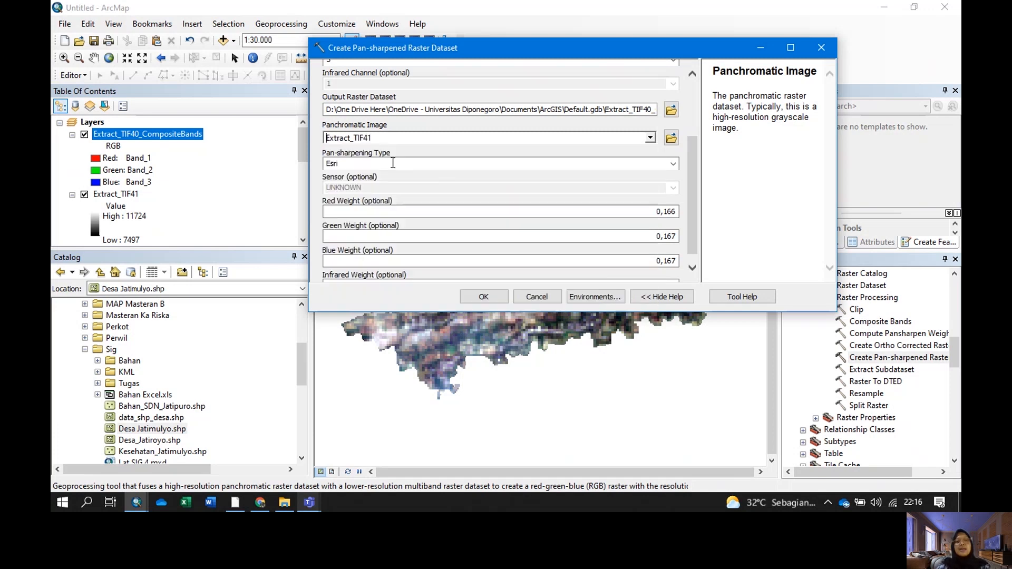
pyautogui.click(502, 296)
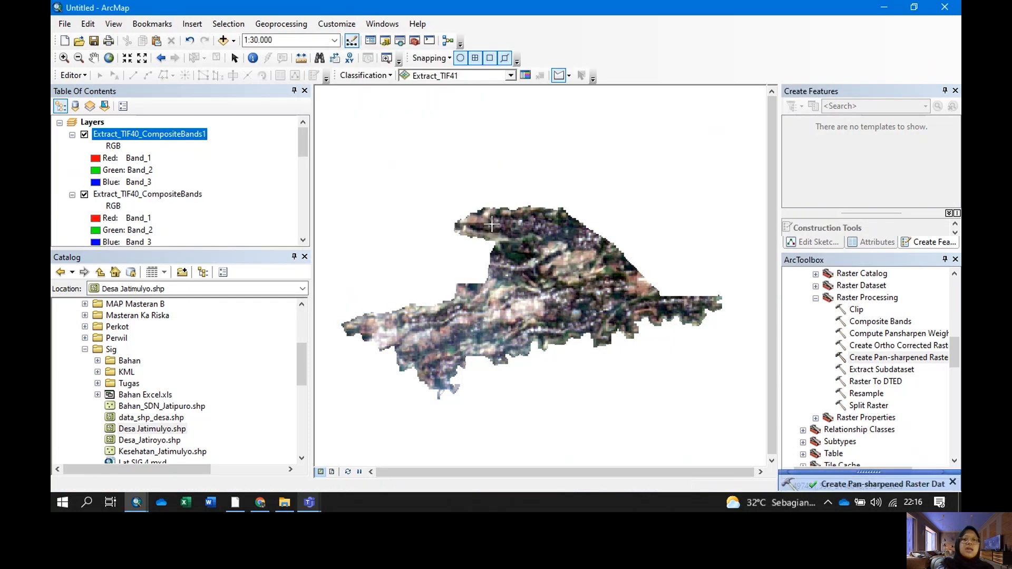
# Check which extensions are enabled, including Spatial Analyst, and close the list
pyautogui.click(327, 27)
pyautogui.click(354, 53)
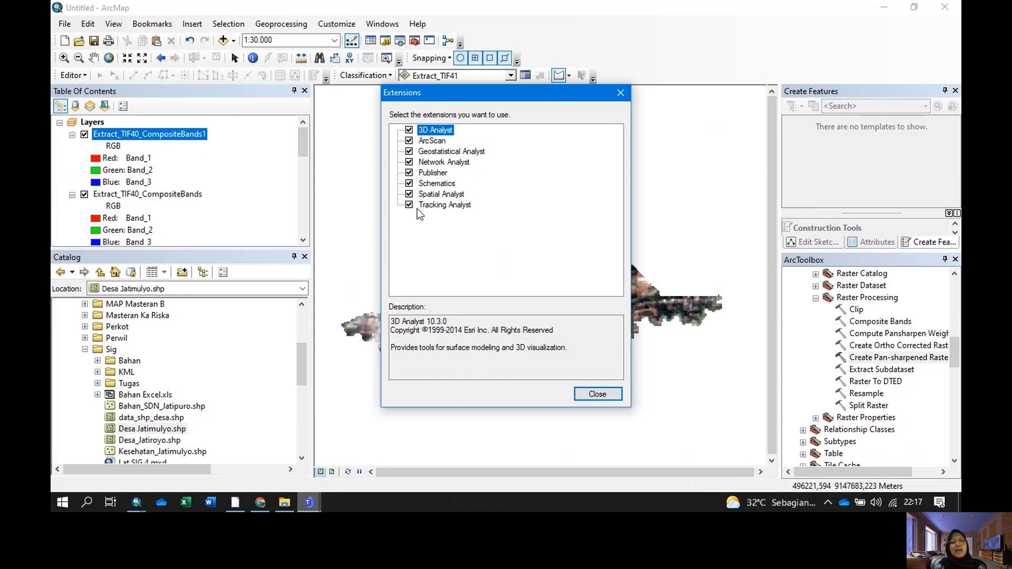
pyautogui.click(614, 398)
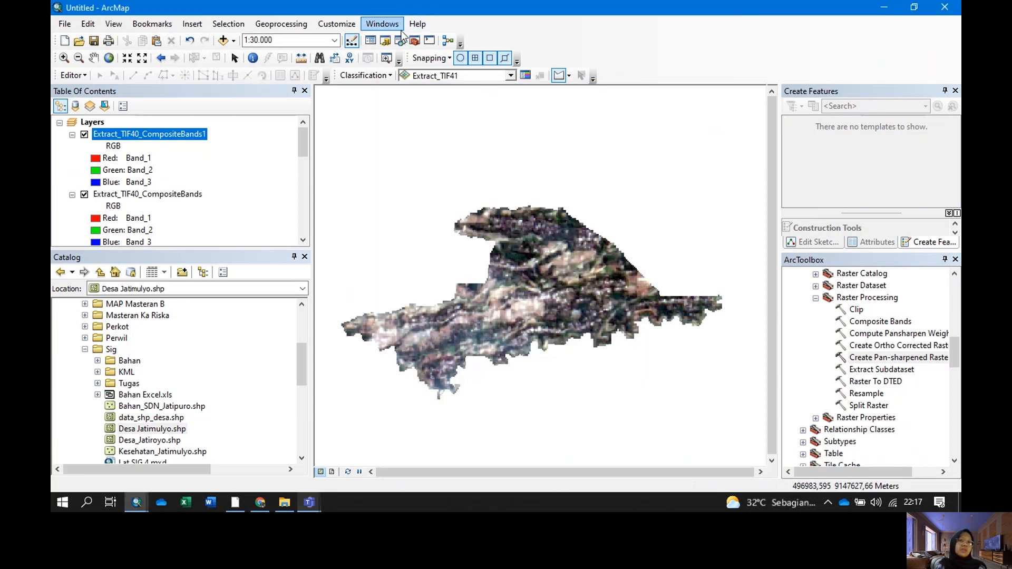
# Check that the Image Classification toolbar is turned on and view its Training Sample Manager
pyautogui.click(340, 24)
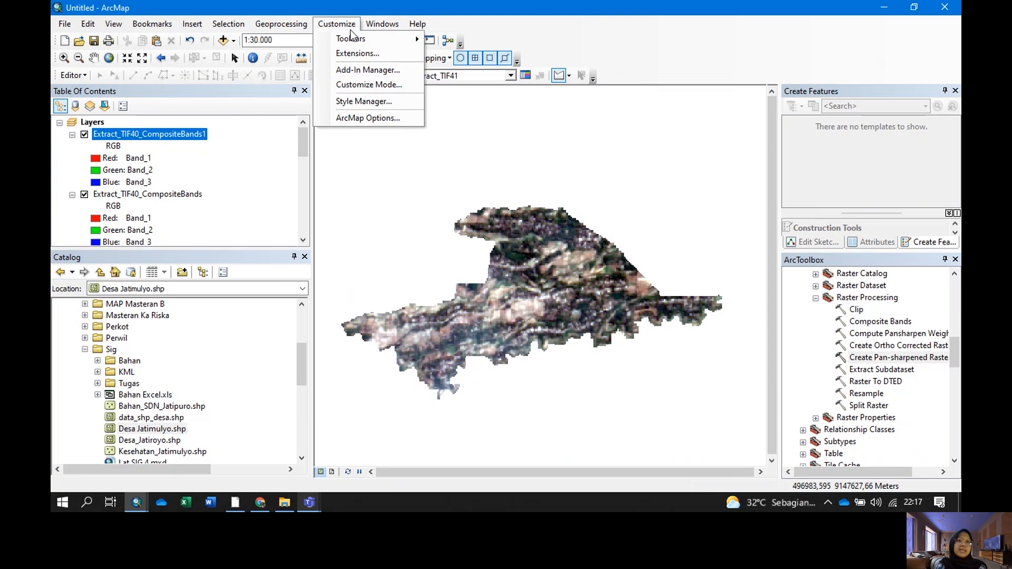
pyautogui.click(353, 76)
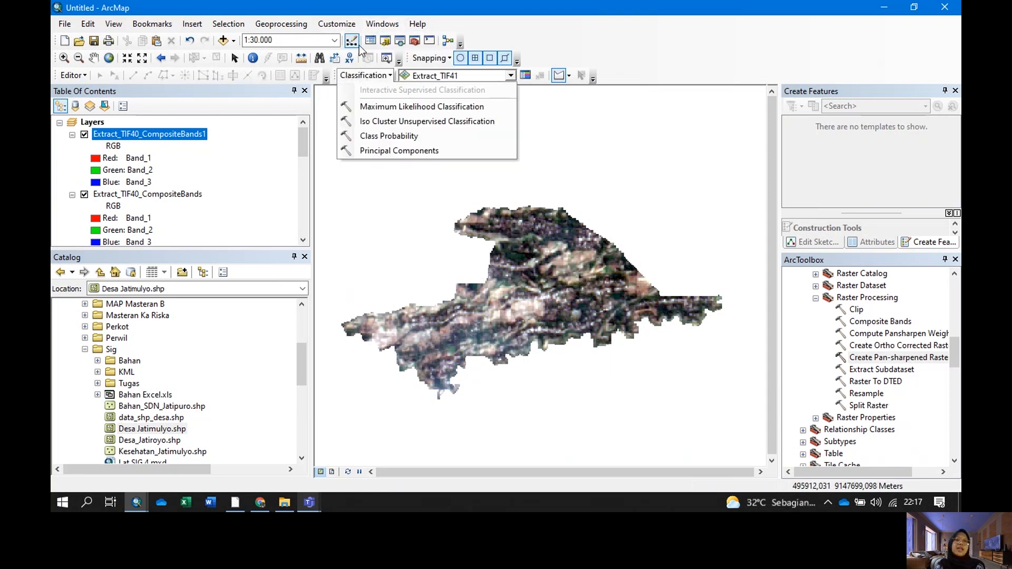
pyautogui.click(340, 23)
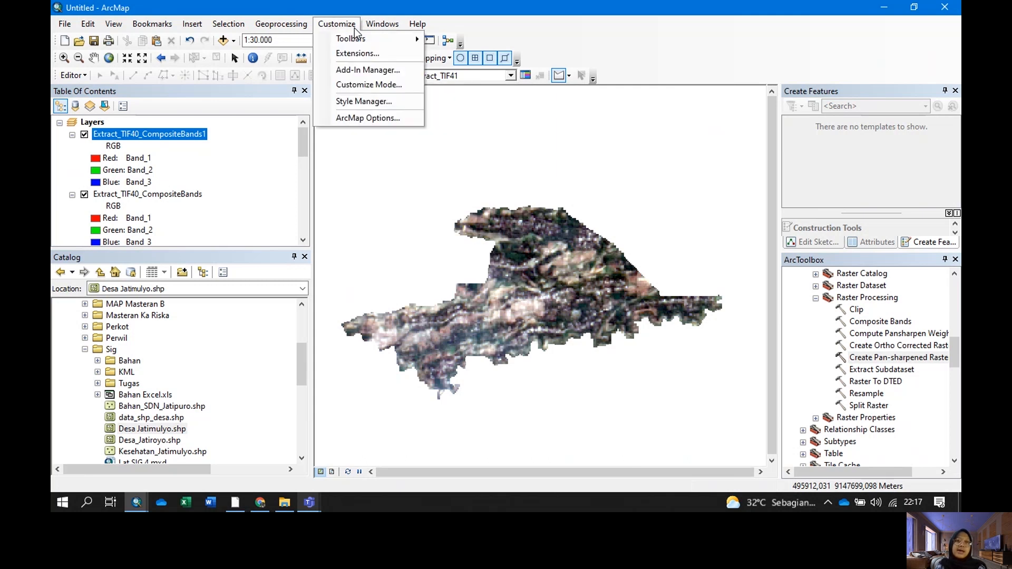
pyautogui.moveTo(362, 39)
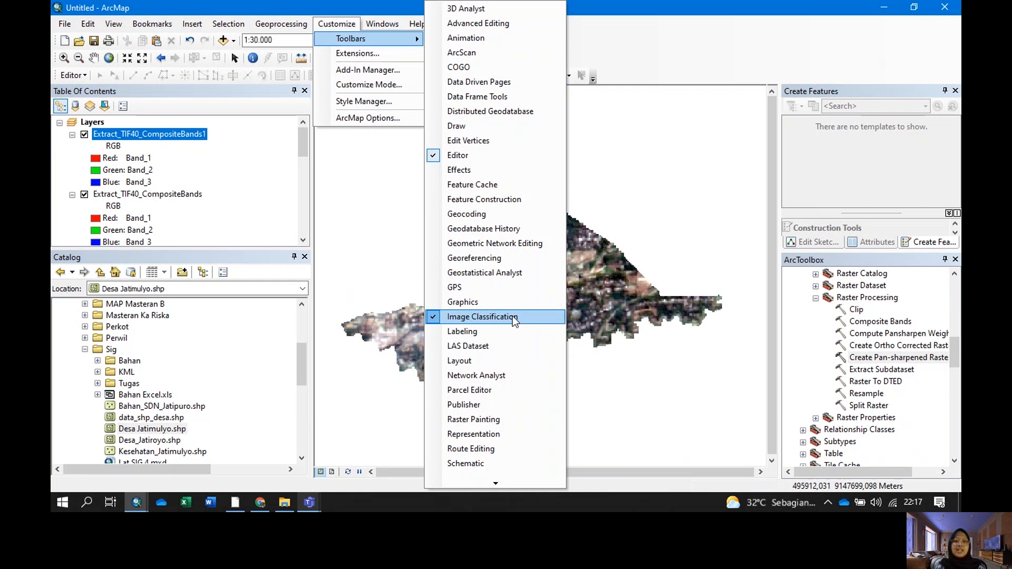
pyautogui.click(636, 159)
pyautogui.click(526, 75)
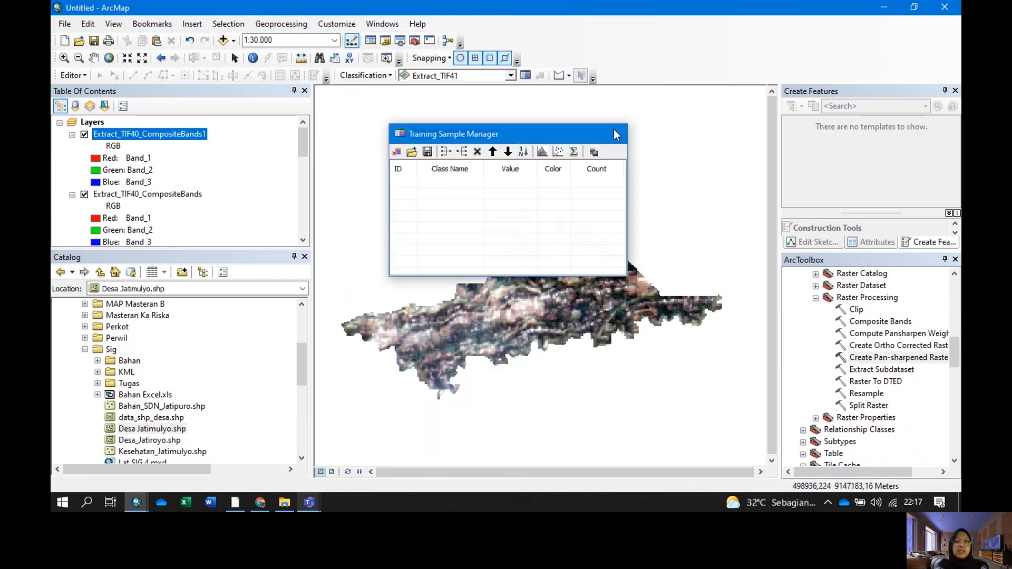
pyautogui.click(616, 135)
# Activate the Draw Polygon method for creating training samples on the pan-sharpened raster
pyautogui.scroll(-2, 576, 276)
pyautogui.scroll(3, 576, 276)
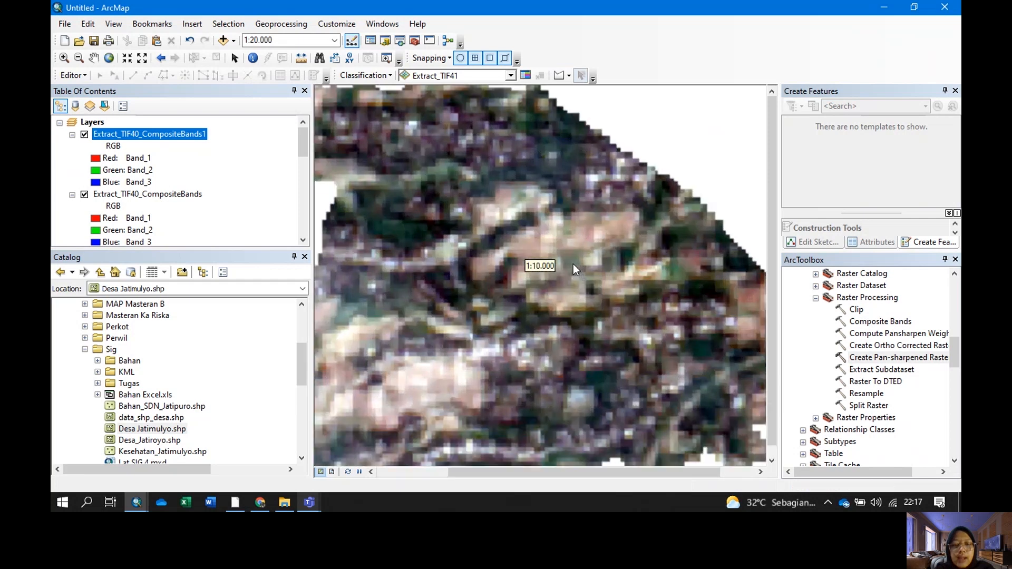
pyautogui.scroll(-1, 581, 238)
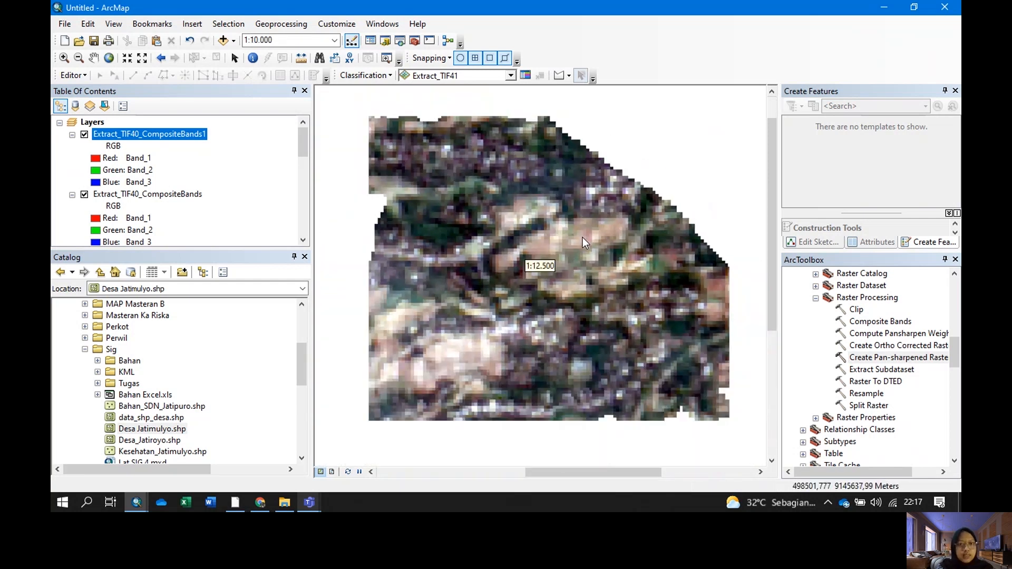
pyautogui.click(569, 75)
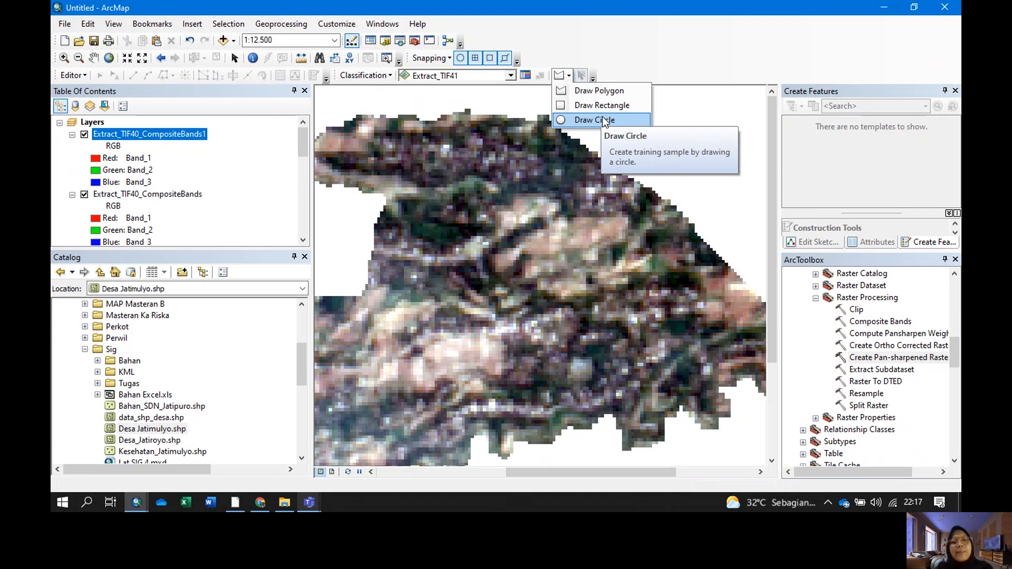
pyautogui.click(616, 90)
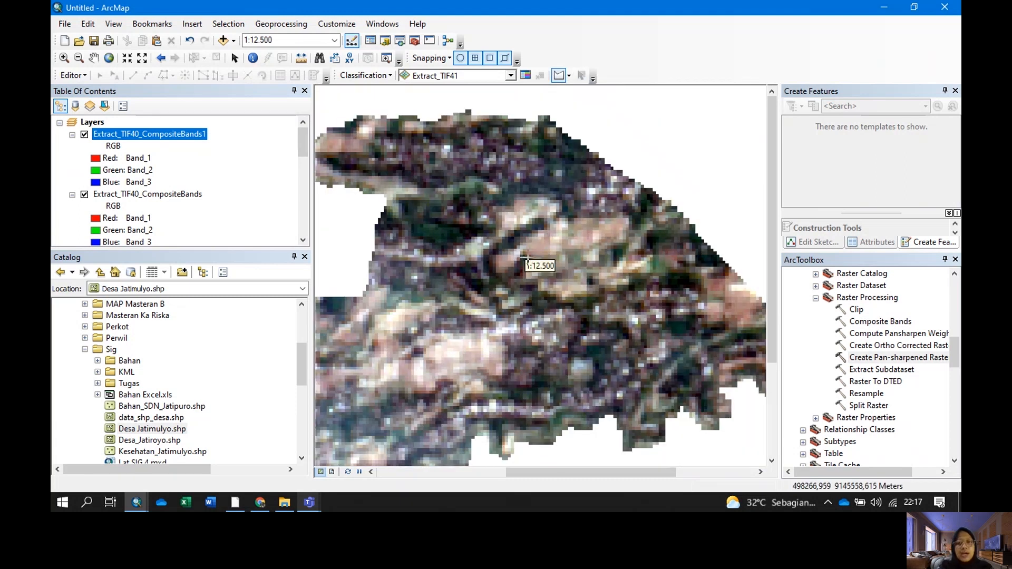
pyautogui.scroll(-2, 527, 258)
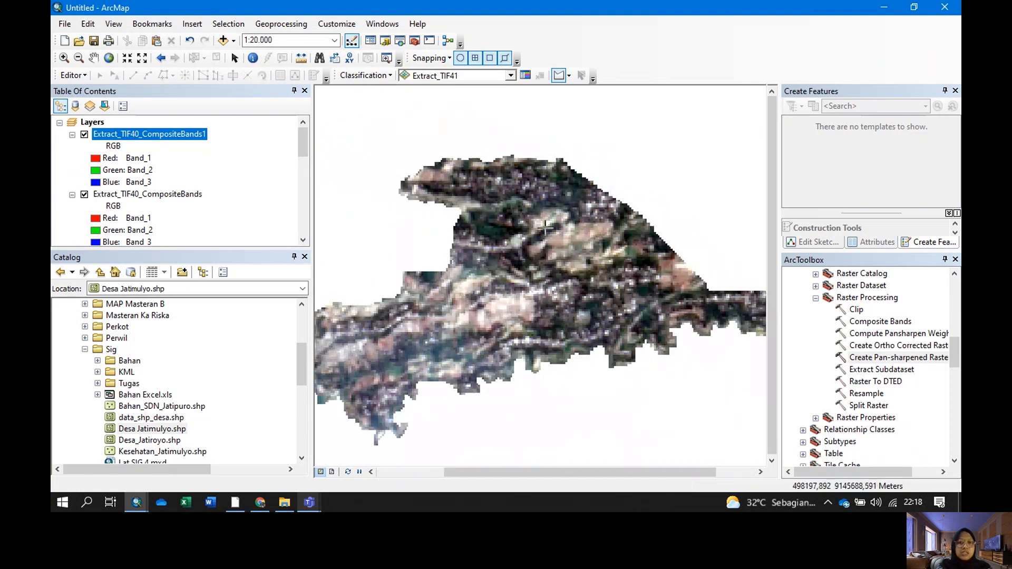
# Examine the pan-sharpened raster of the village at several scales
pyautogui.scroll(-1, 555, 287)
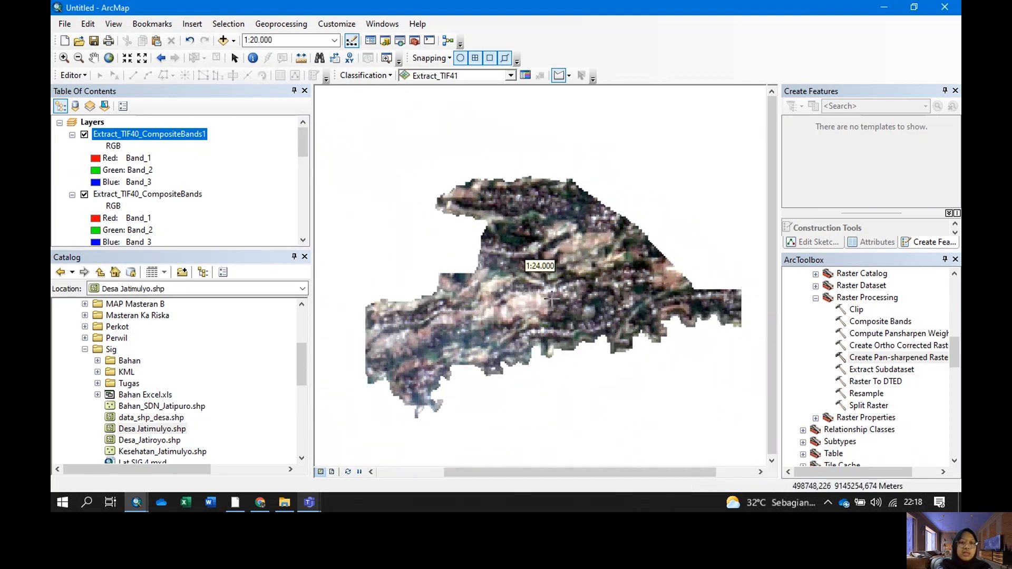
pyautogui.scroll(-1, 596, 281)
pyautogui.scroll(1, 595, 232)
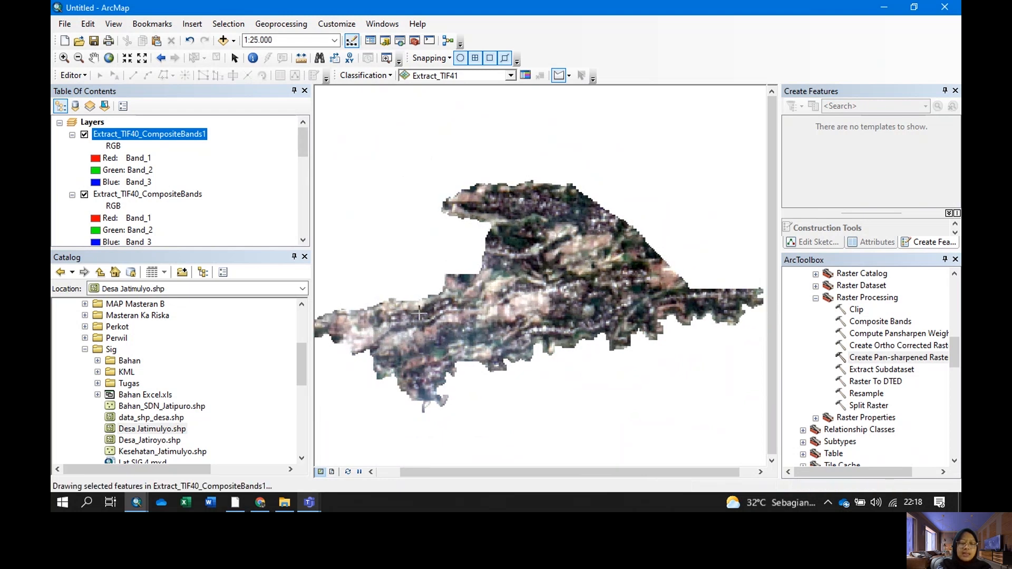
pyautogui.scroll(4, 540, 261)
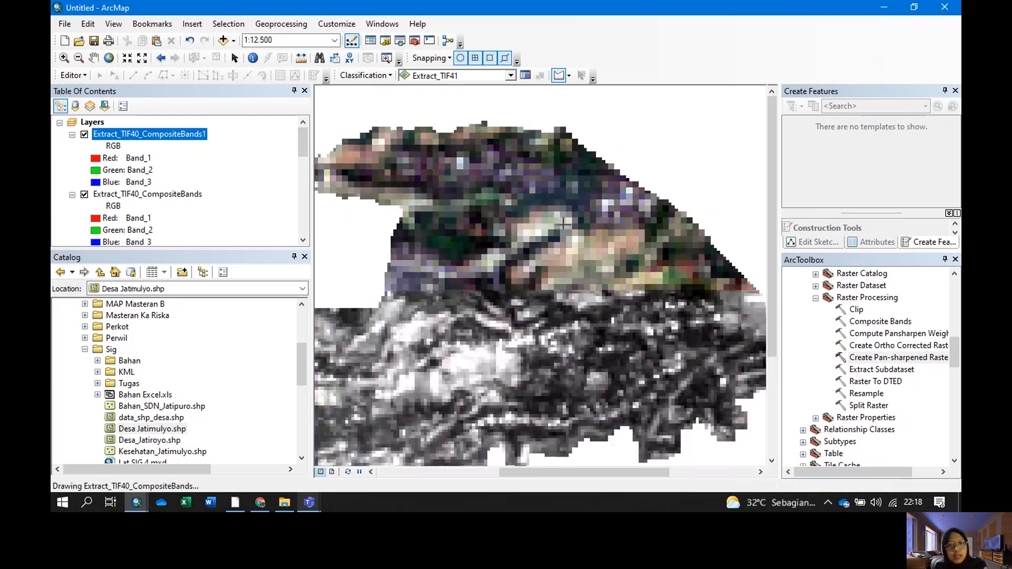
pyautogui.scroll(-4, 527, 264)
pyautogui.scroll(-1, 389, 261)
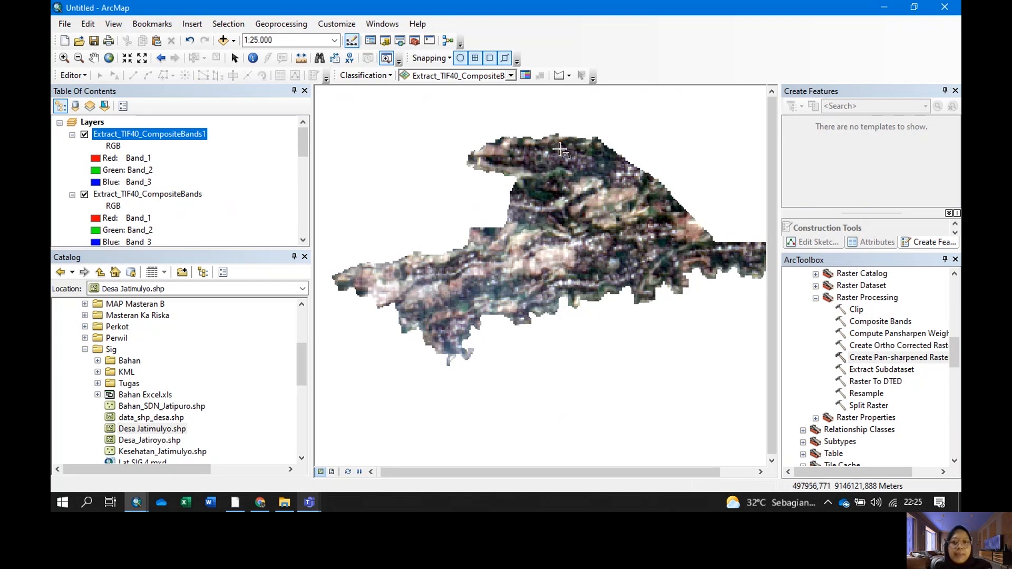
pyautogui.scroll(2, 572, 131)
pyautogui.scroll(1, 572, 131)
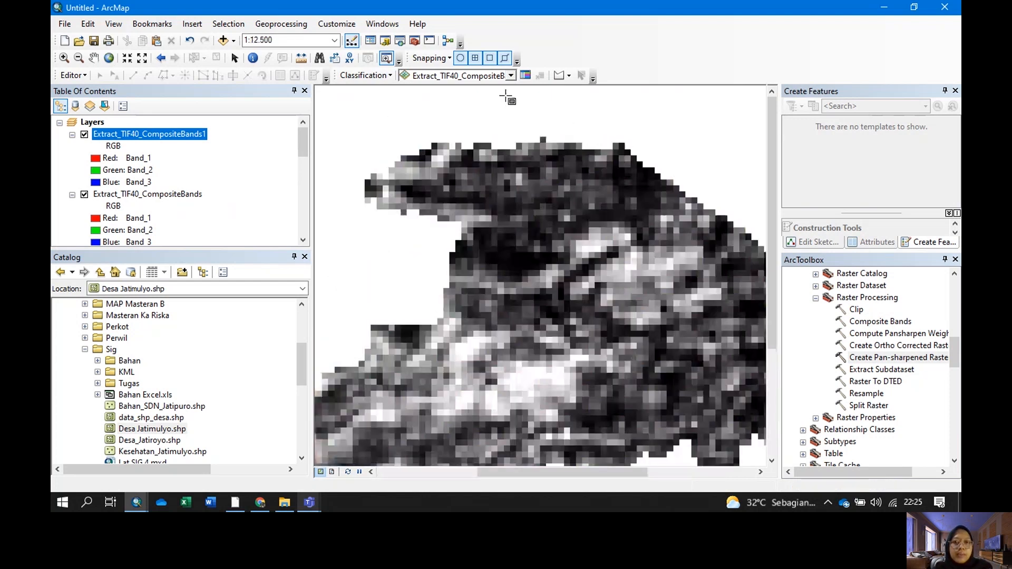
# Check that Extract_TIF40_CompositeBands1 is the image classification layer and activate the Draw Polygon method for training samples
pyautogui.click(511, 76)
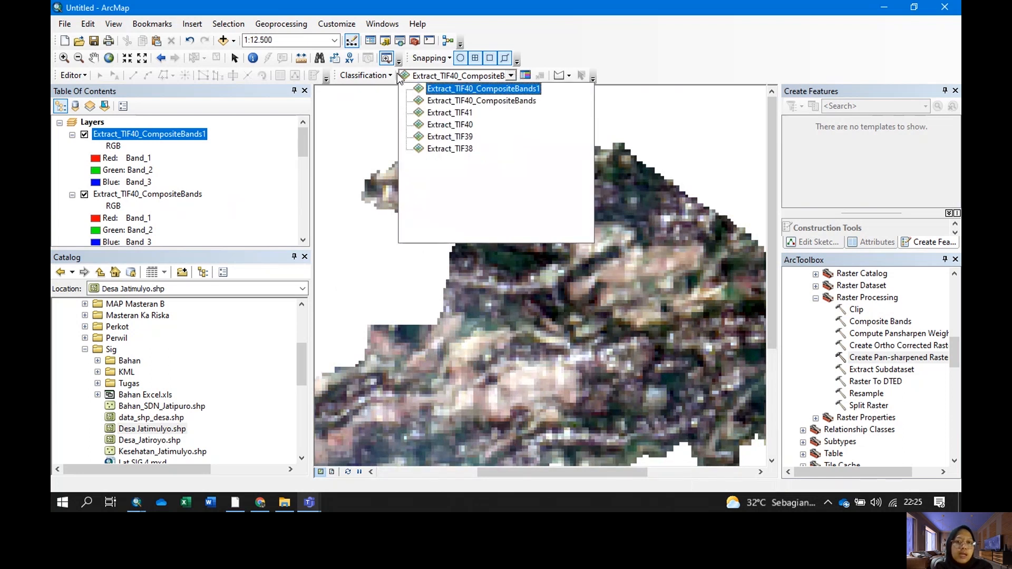
pyautogui.click(512, 74)
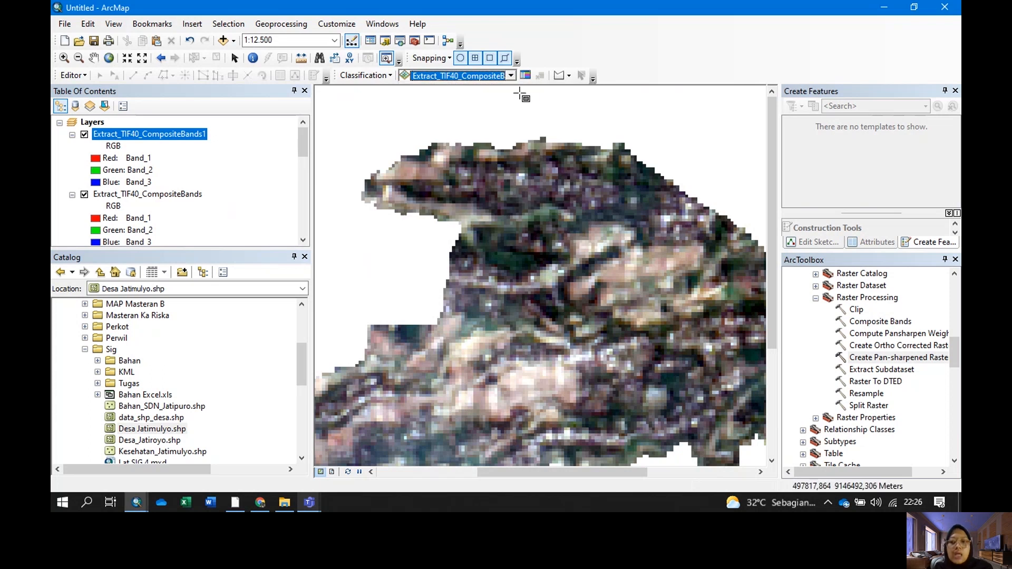
pyautogui.click(558, 77)
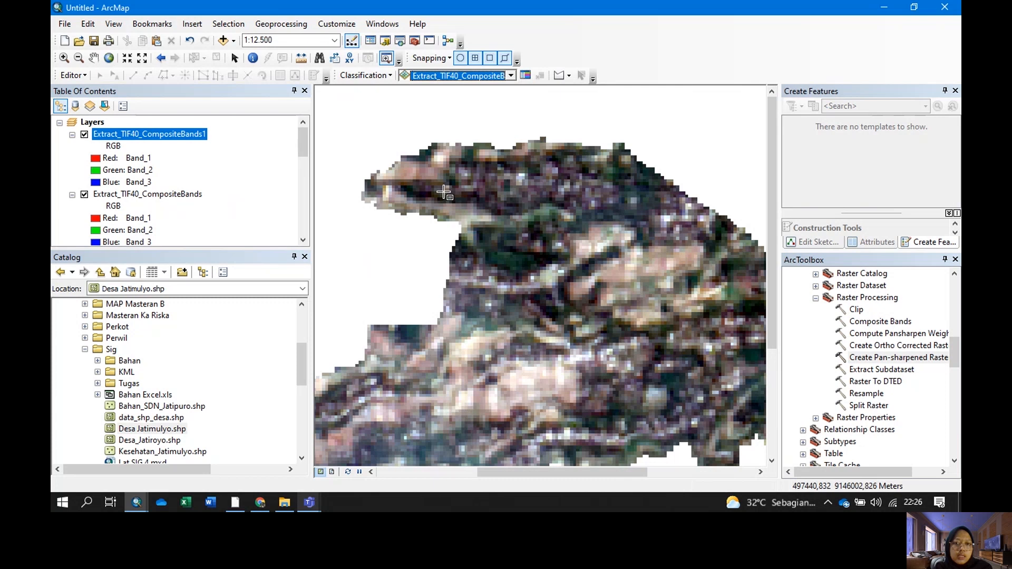
pyautogui.click(561, 77)
# Draw a long training sample polygon around the dark speckled settlement strip near the village's northern edge
pyautogui.click(447, 195)
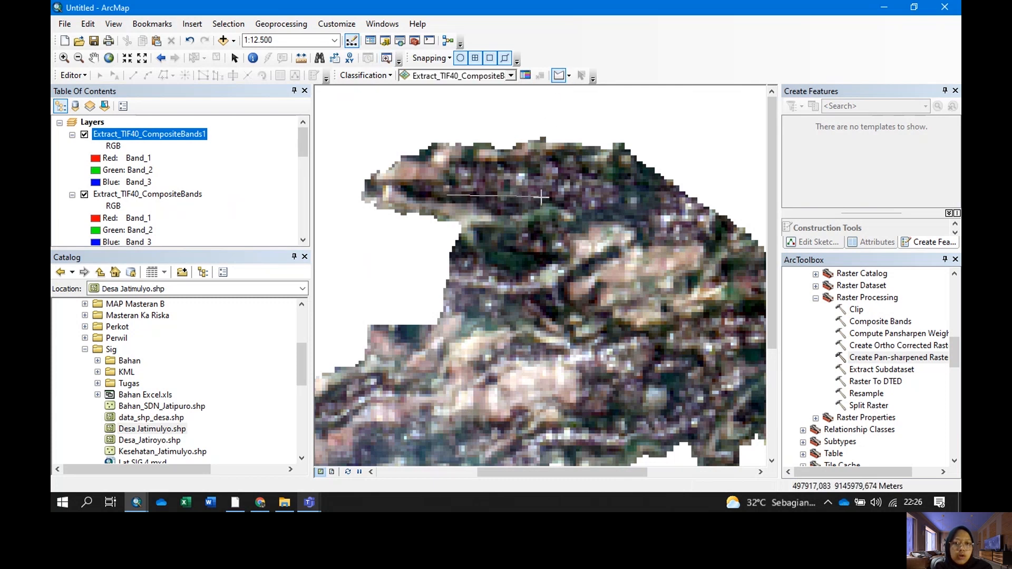
pyautogui.click(549, 199)
pyautogui.click(613, 209)
pyautogui.click(620, 184)
pyautogui.click(558, 165)
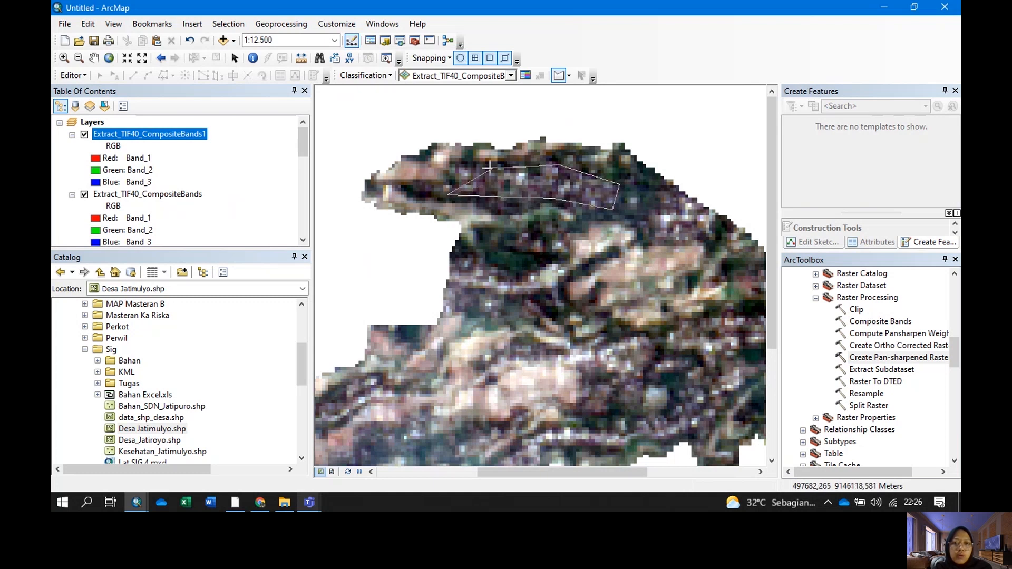
pyautogui.doubleClick(457, 168)
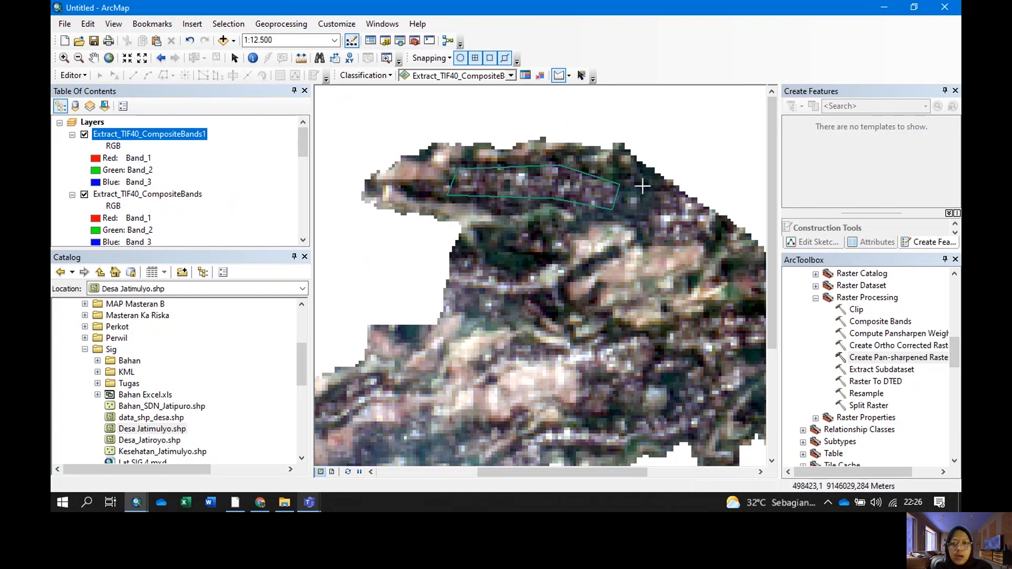
# Draw a second training sample polygon around the speckled settlement patch on the northeastern edge
pyautogui.click(675, 190)
pyautogui.click(652, 220)
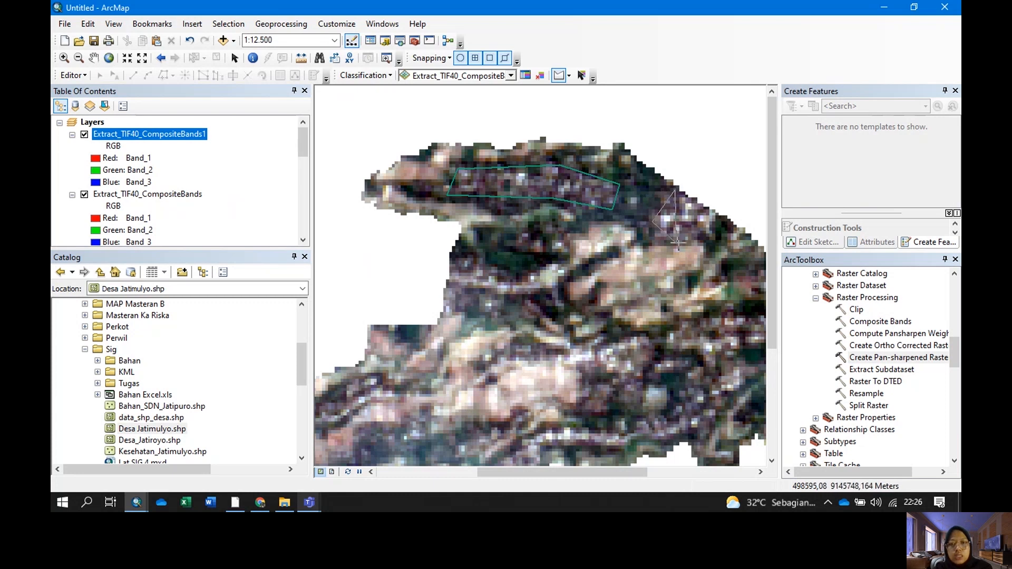
pyautogui.click(662, 240)
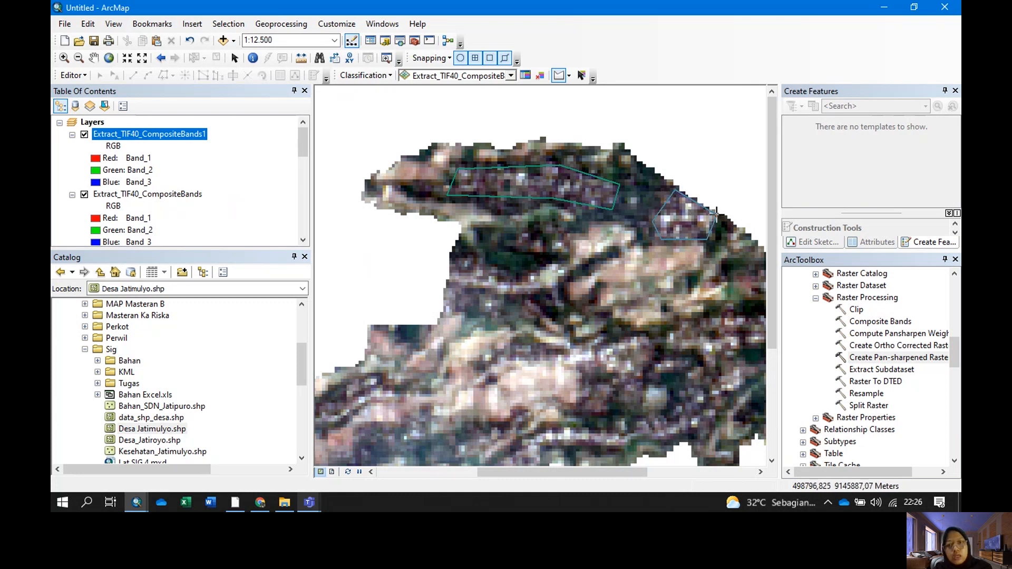
# Draw six more training sample polygons over settlement patches along the southern edge, eastern strip and western part of the village
pyautogui.scroll(-1, 426, 136)
pyautogui.scroll(2, 426, 136)
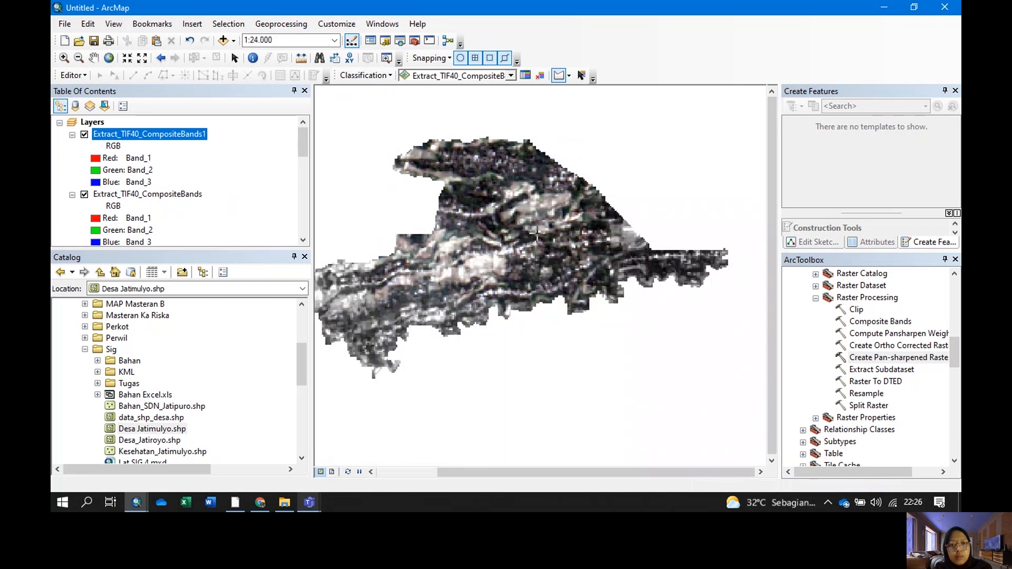
pyautogui.scroll(-1, 506, 294)
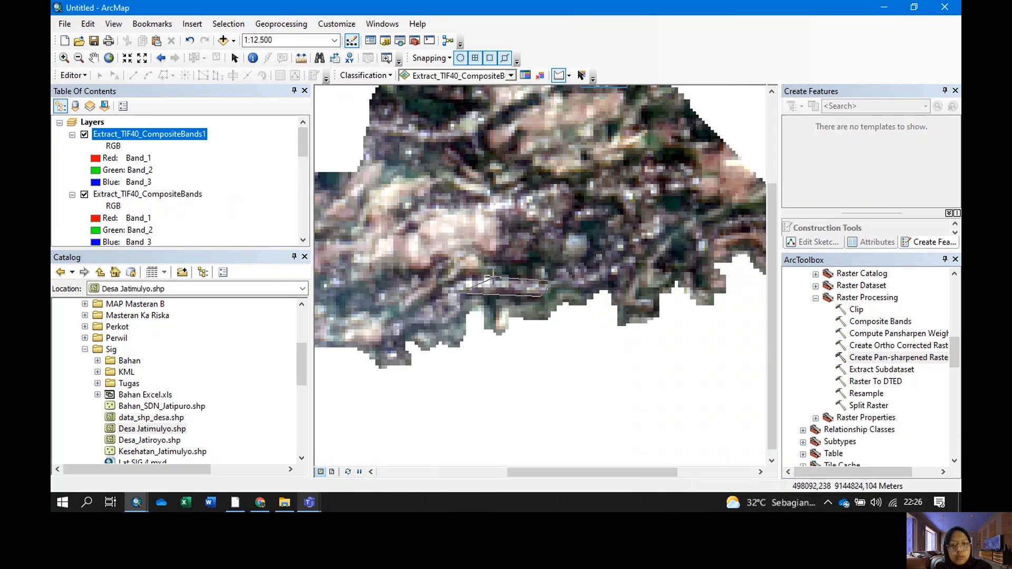
pyautogui.scroll(2, 551, 277)
pyautogui.scroll(-2, 538, 264)
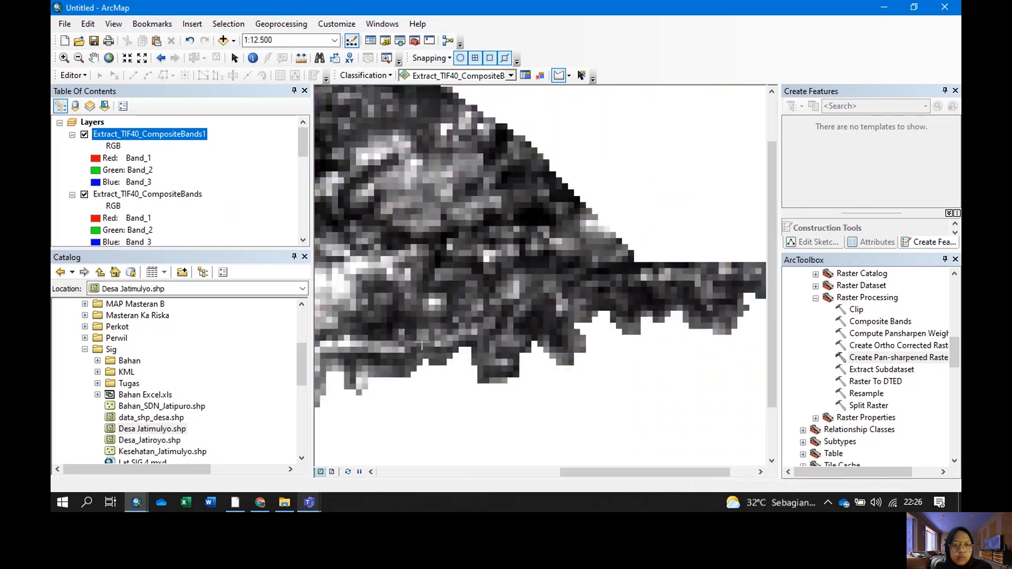
pyautogui.scroll(-2, 540, 271)
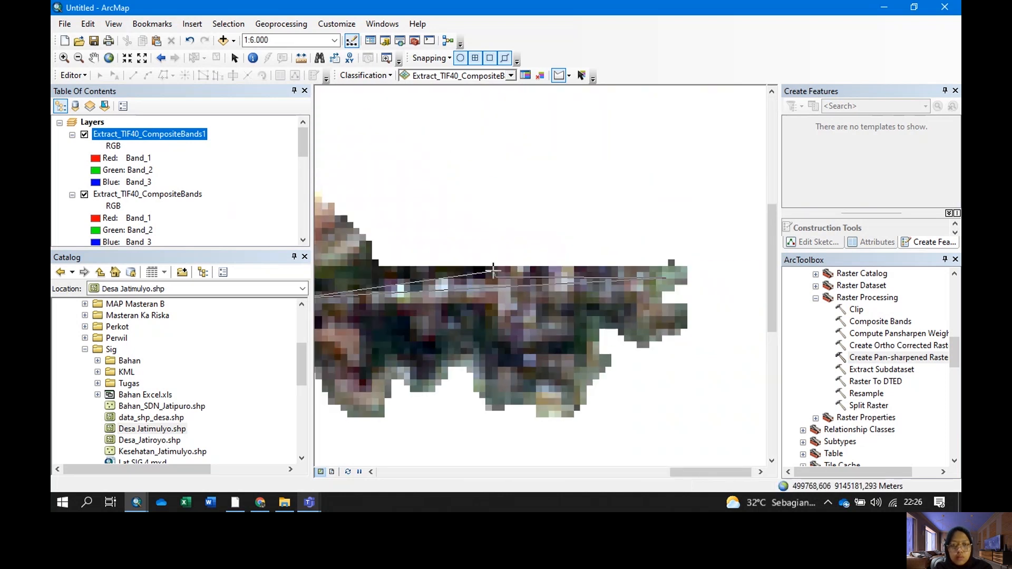
pyautogui.scroll(3, 452, 284)
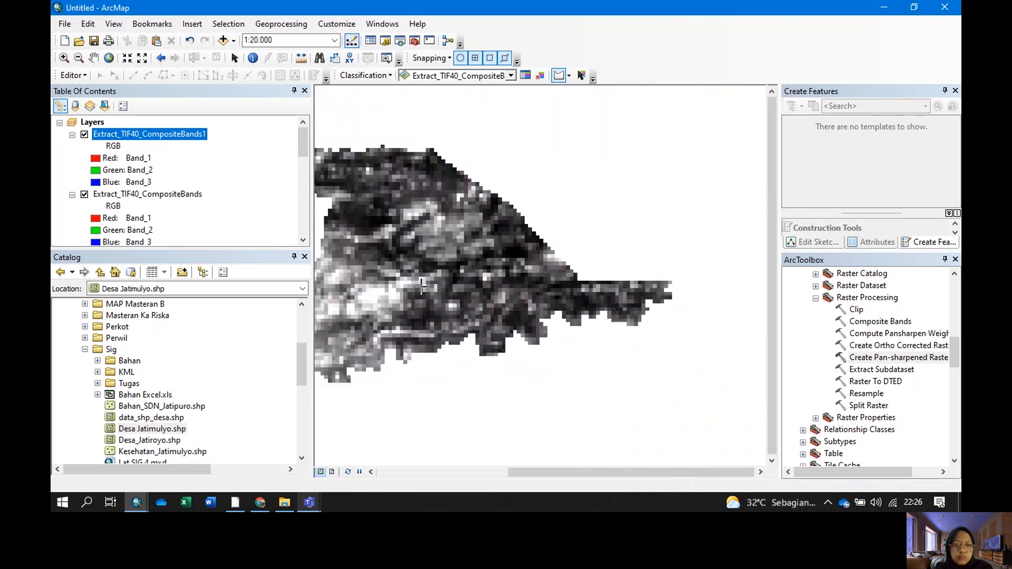
pyautogui.scroll(-2, 453, 284)
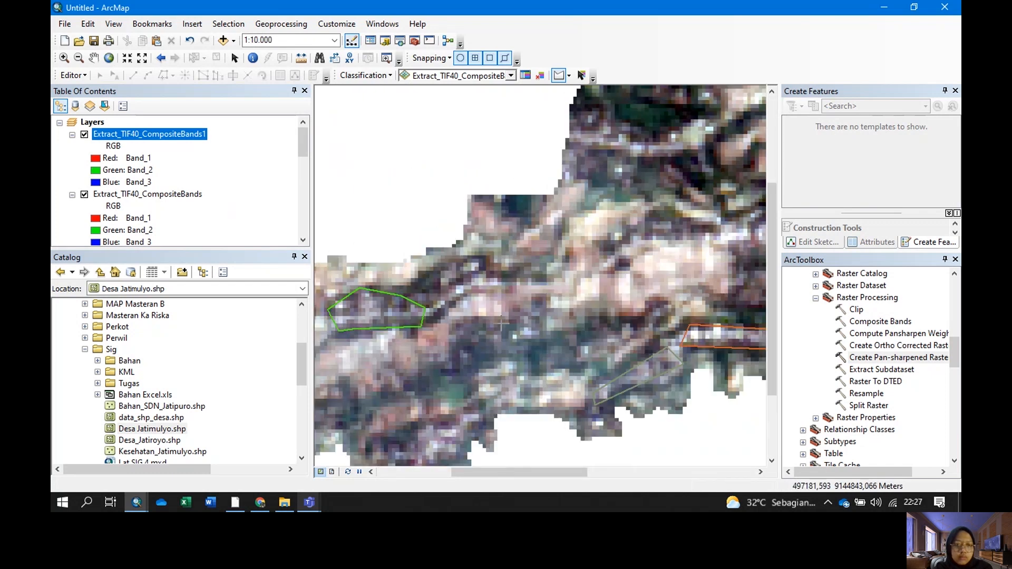
pyautogui.scroll(2, 628, 185)
pyautogui.scroll(-2, 536, 316)
pyautogui.click(517, 337)
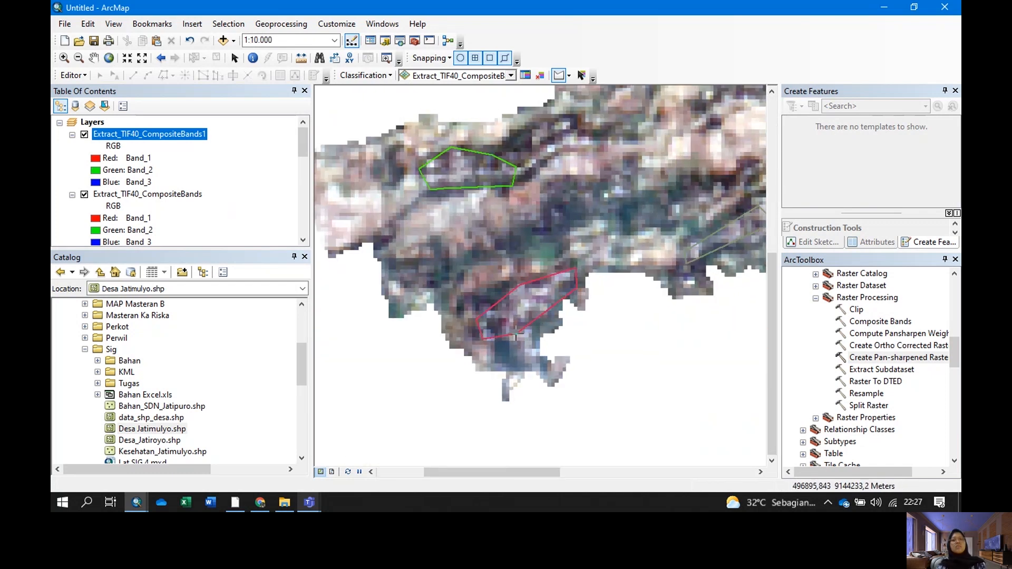
# Merge all eight training samples into one class in the Training Sample Manager and name it rumah
pyautogui.click(524, 76)
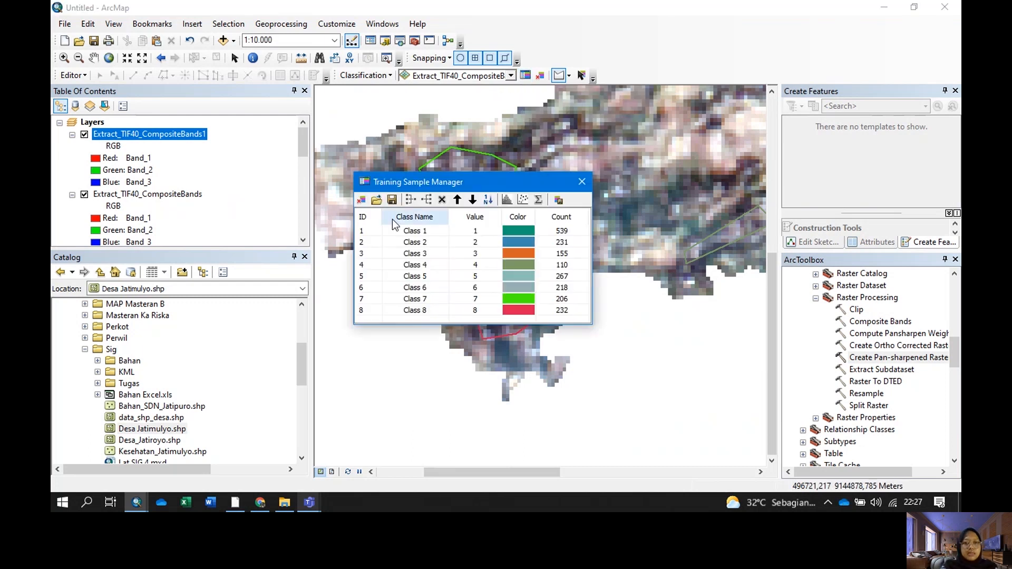
pyautogui.click(365, 230)
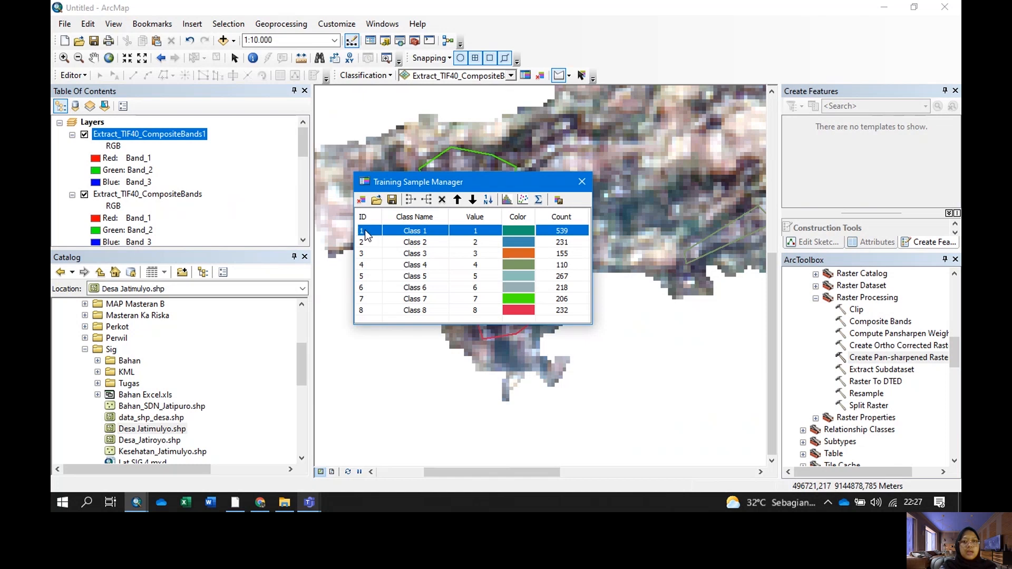
pyautogui.keyDown('shift'); pyautogui.click(366, 311); pyautogui.keyUp('shift')
pyautogui.click(411, 200)
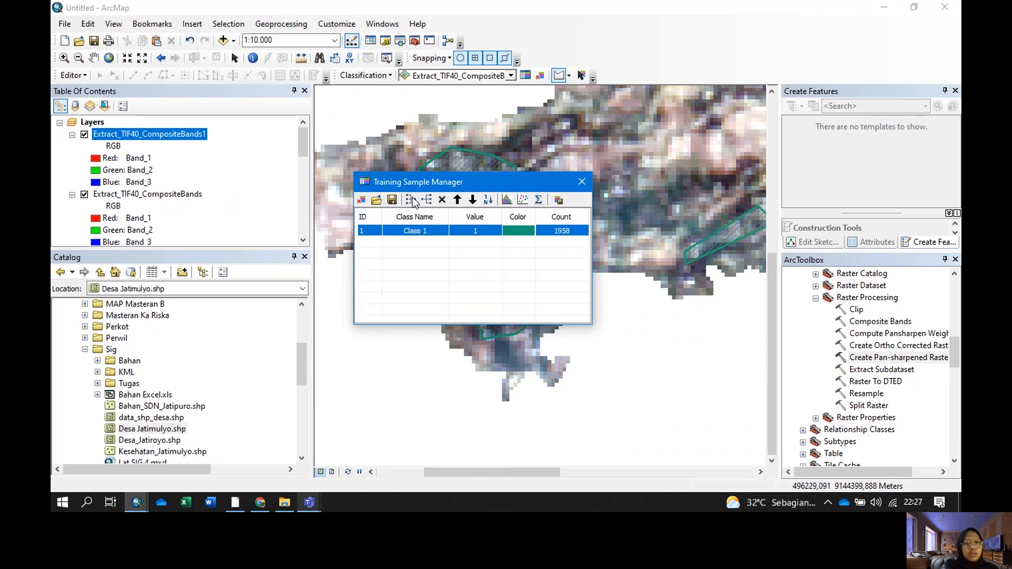
pyautogui.doubleClick(424, 235)
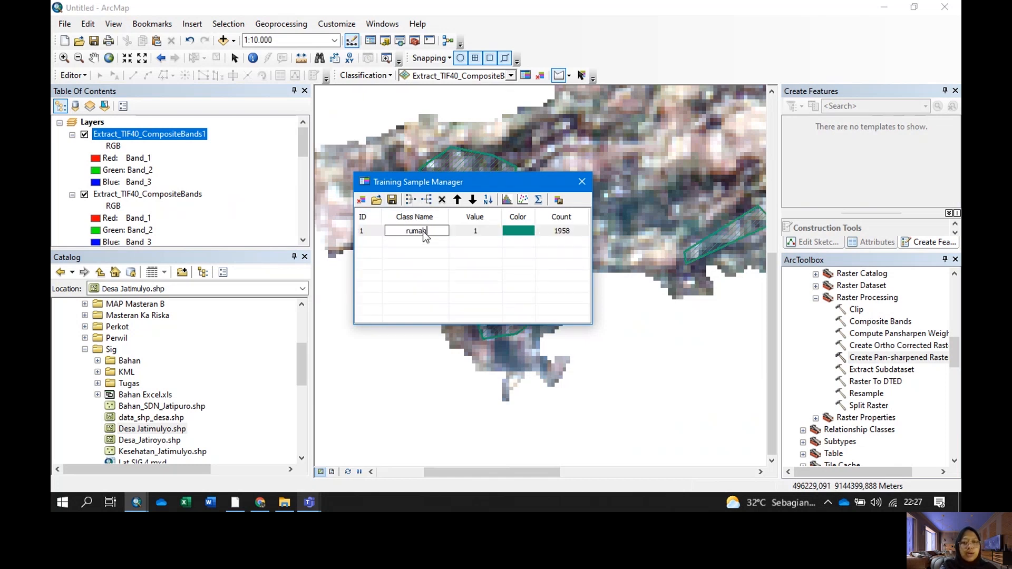
pyautogui.press('Return')
# Move the Training Sample Manager off the map and draw a training sample polygon around the large pale field in the village centre
pyautogui.moveTo(514, 185); pyautogui.dragTo(266, 157)
pyautogui.scroll(3, 525, 240)
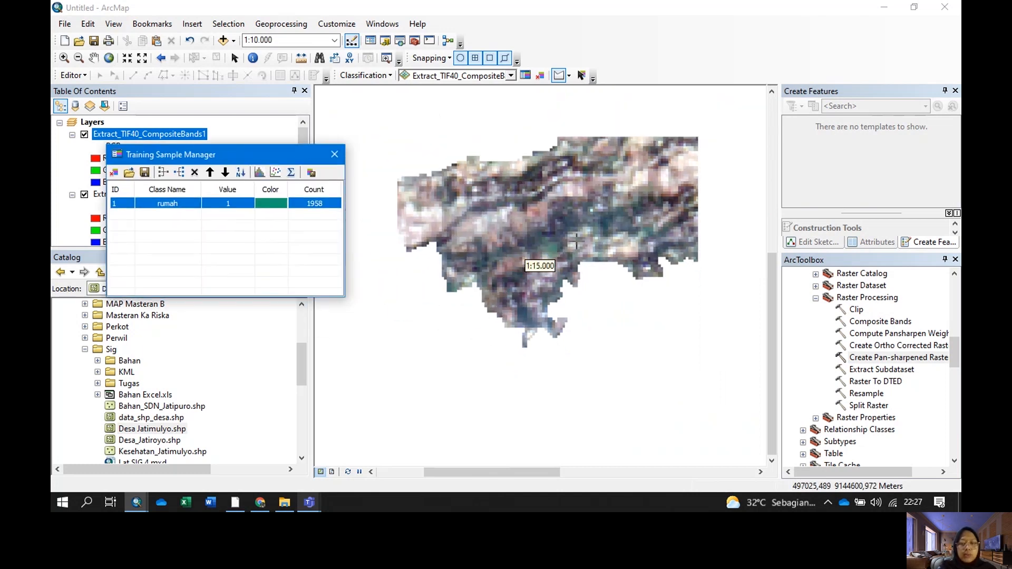
pyautogui.scroll(-3, 482, 258)
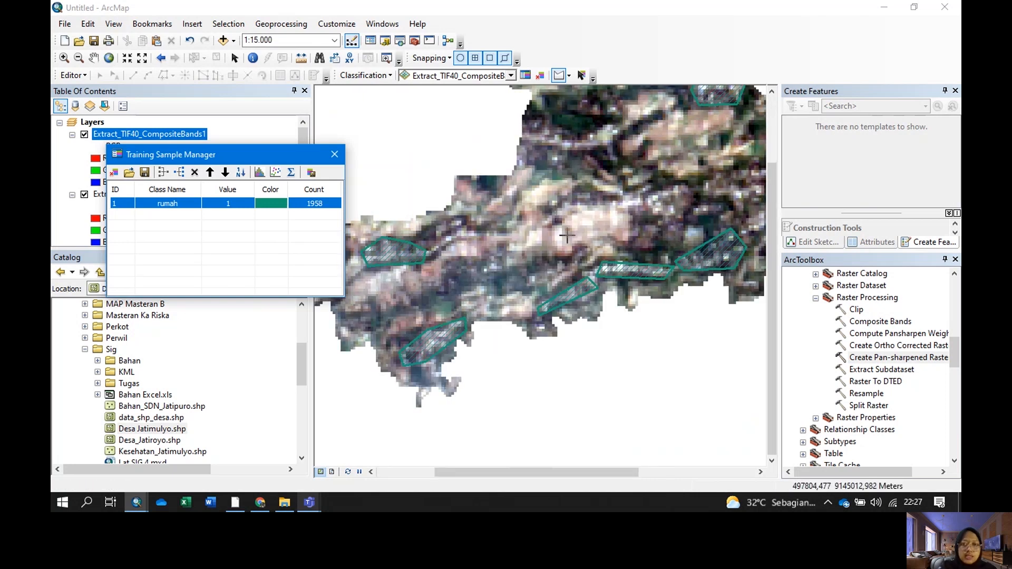
pyautogui.click(531, 238)
pyautogui.click(575, 209)
pyautogui.click(617, 205)
pyautogui.click(637, 227)
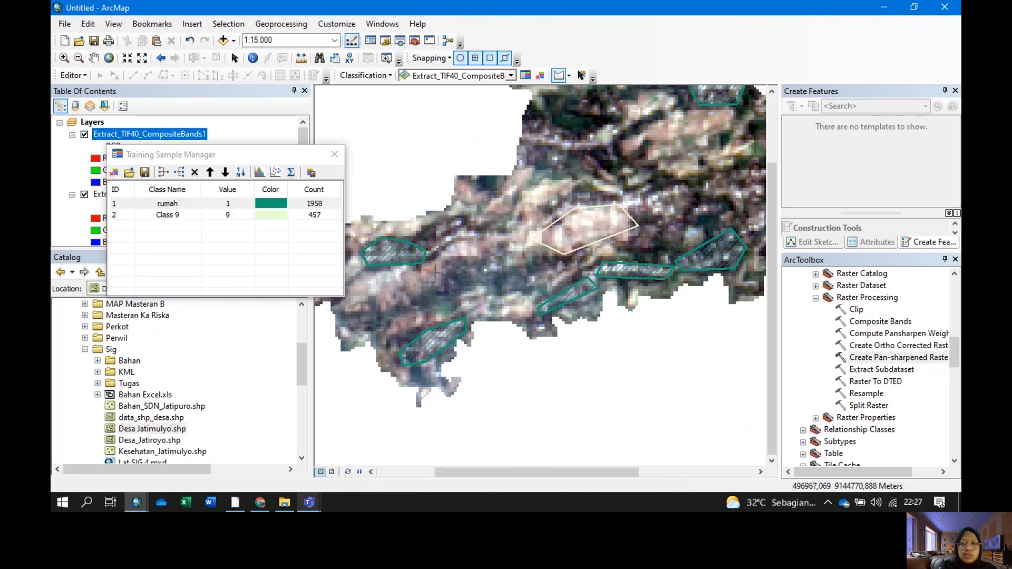
# Draw training sample polygons around the pale fields north of the central one, below the northern settlement strip
pyautogui.scroll(2, 422, 273)
pyautogui.scroll(-2, 598, 180)
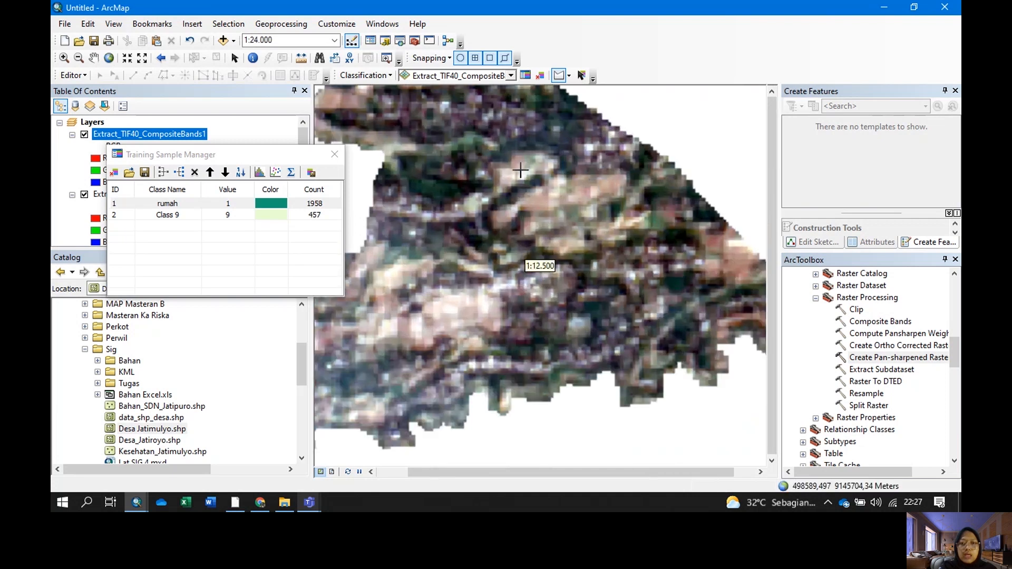
pyautogui.scroll(-2, 521, 172)
pyautogui.click(547, 184)
pyautogui.click(511, 205)
pyautogui.click(498, 210)
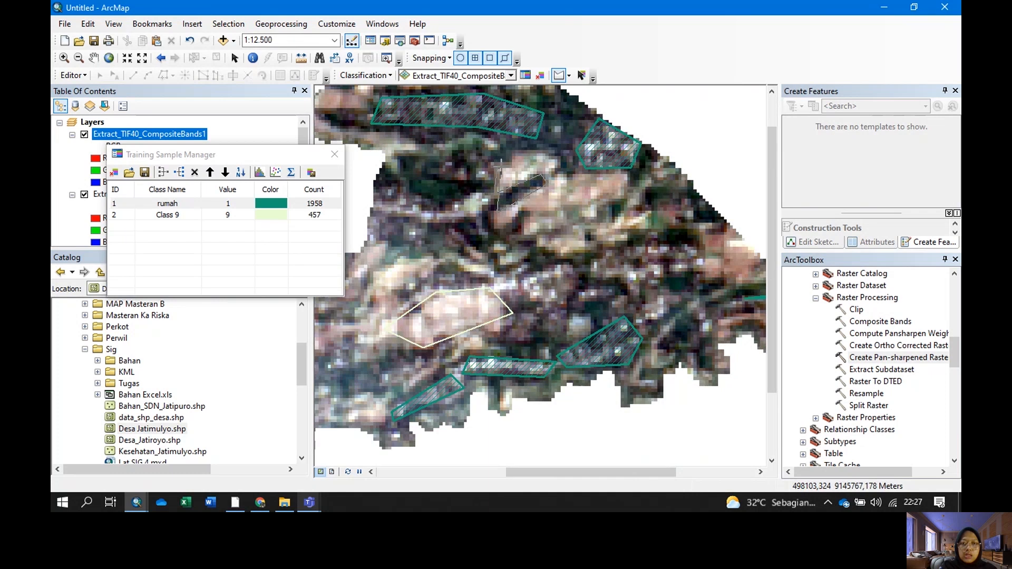
pyautogui.click(524, 153)
pyautogui.click(550, 151)
pyautogui.click(559, 171)
pyautogui.click(628, 173)
pyautogui.click(626, 195)
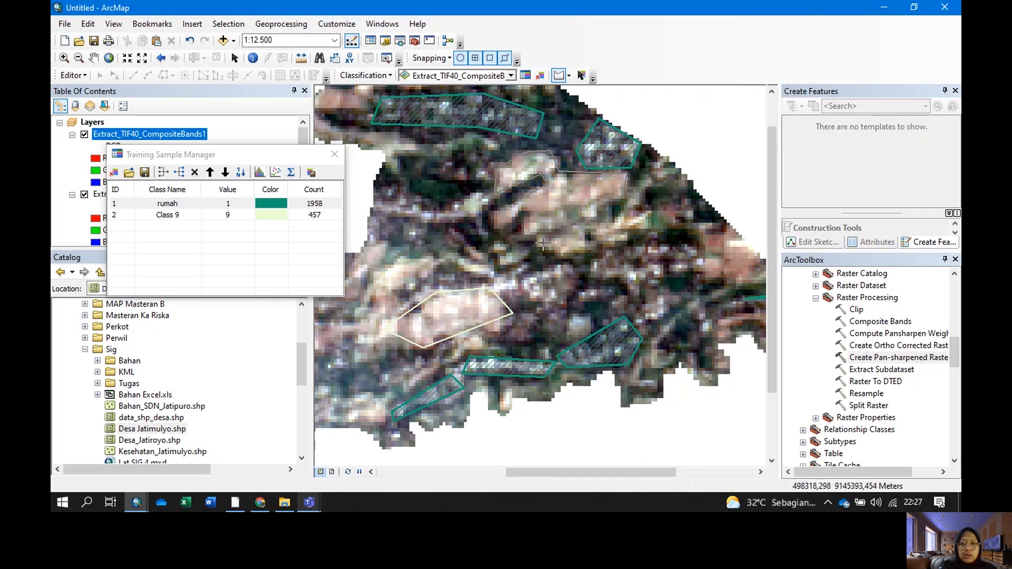
pyautogui.doubleClick(530, 208)
# Draw a four-sided training sample polygon around the pale field at the village's western end
pyautogui.scroll(-2, 688, 259)
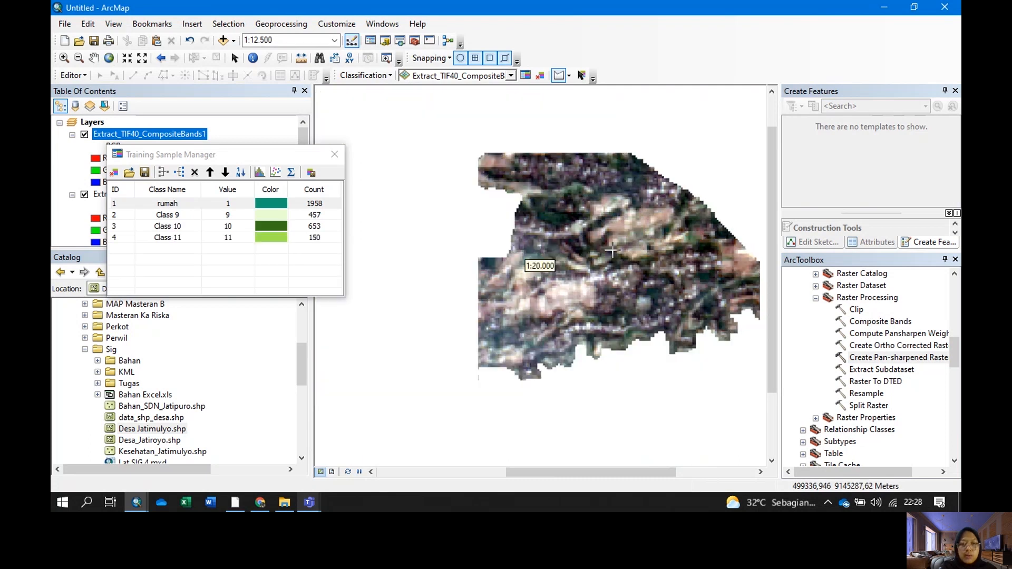
pyautogui.scroll(1, 379, 307)
pyautogui.click(401, 286)
pyautogui.click(460, 282)
pyautogui.click(449, 341)
pyautogui.doubleClick(392, 320)
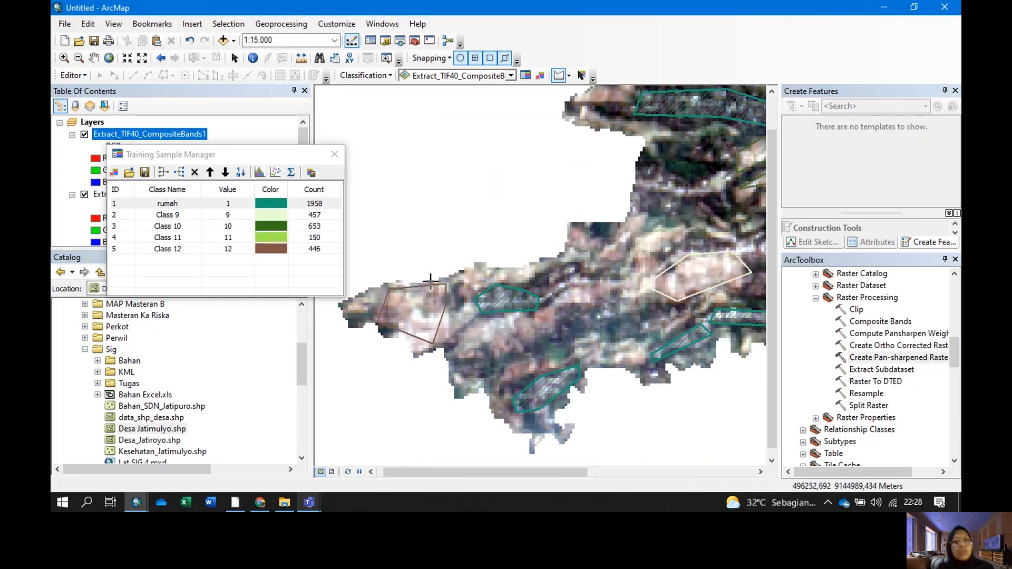
# Draw three small training sample polygons over the pale fields between the western end and the central field
pyautogui.doubleClick(560, 309)
pyautogui.click(575, 304)
pyautogui.click(596, 273)
pyautogui.doubleClick(623, 281)
pyautogui.click(686, 225)
pyautogui.click(653, 248)
pyautogui.doubleClick(652, 260)
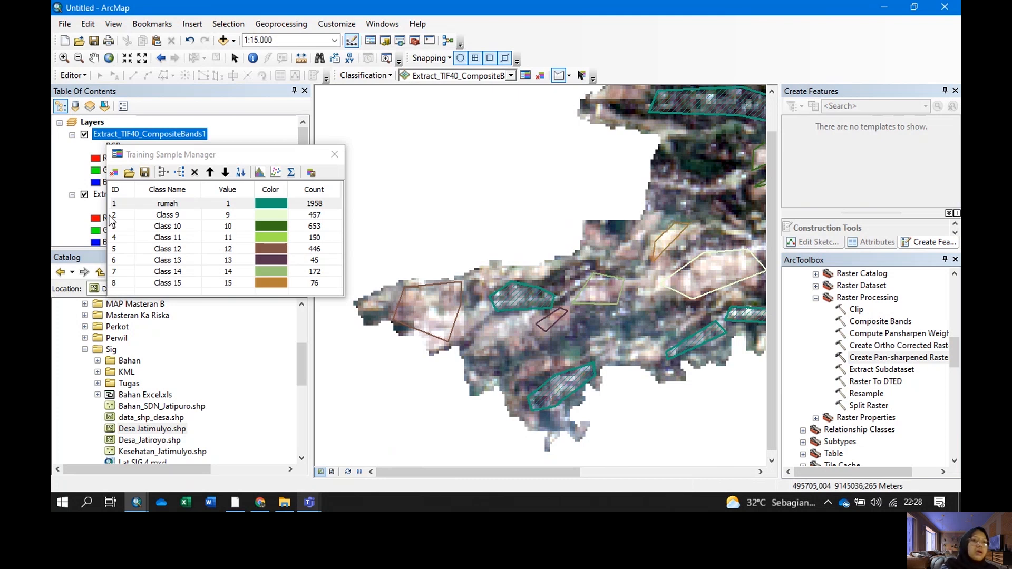
# Merge the training samples Class 9 to Class 15 into one class and name it sawah
pyautogui.click(113, 214)
pyautogui.keyDown('shift'); pyautogui.click(115, 283); pyautogui.keyUp('shift')
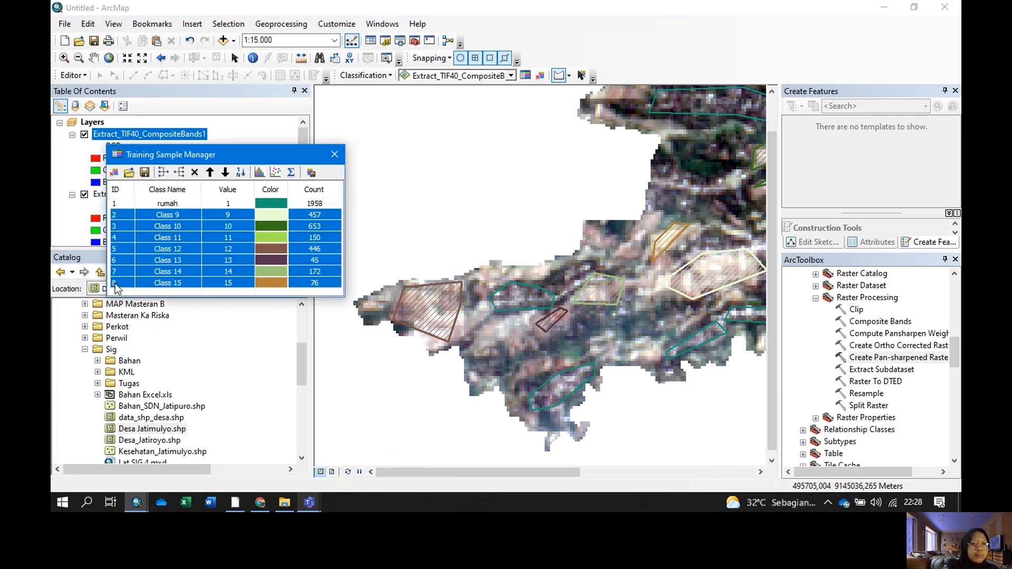
pyautogui.click(164, 173)
pyautogui.doubleClick(172, 214)
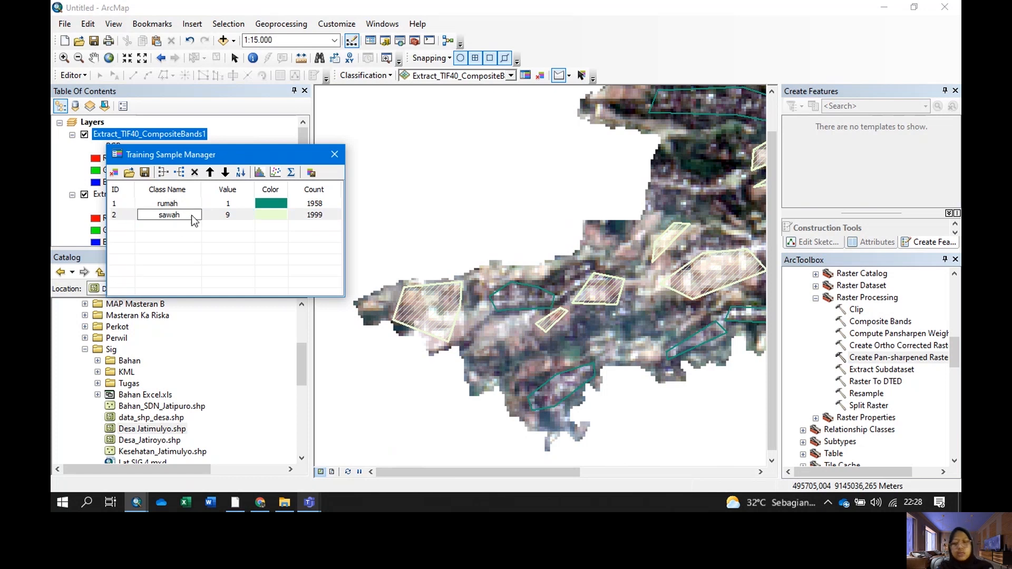
# Draw a four-sided training sample polygon around the dark green patch west of the northern sawah samples
pyautogui.click(217, 216)
pyautogui.scroll(3, 433, 284)
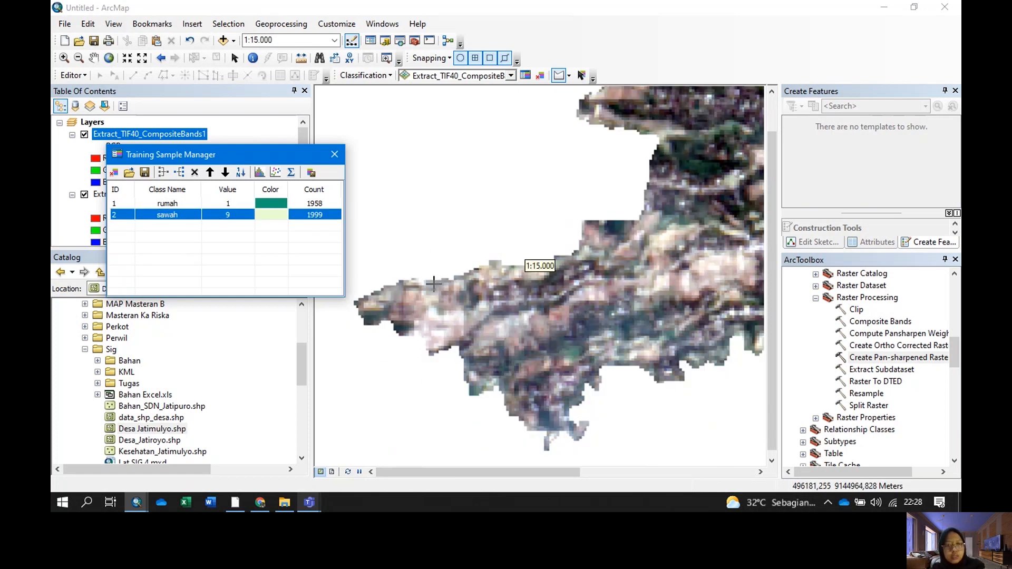
pyautogui.scroll(-2, 652, 170)
pyautogui.click(543, 273)
pyautogui.click(579, 261)
pyautogui.click(529, 248)
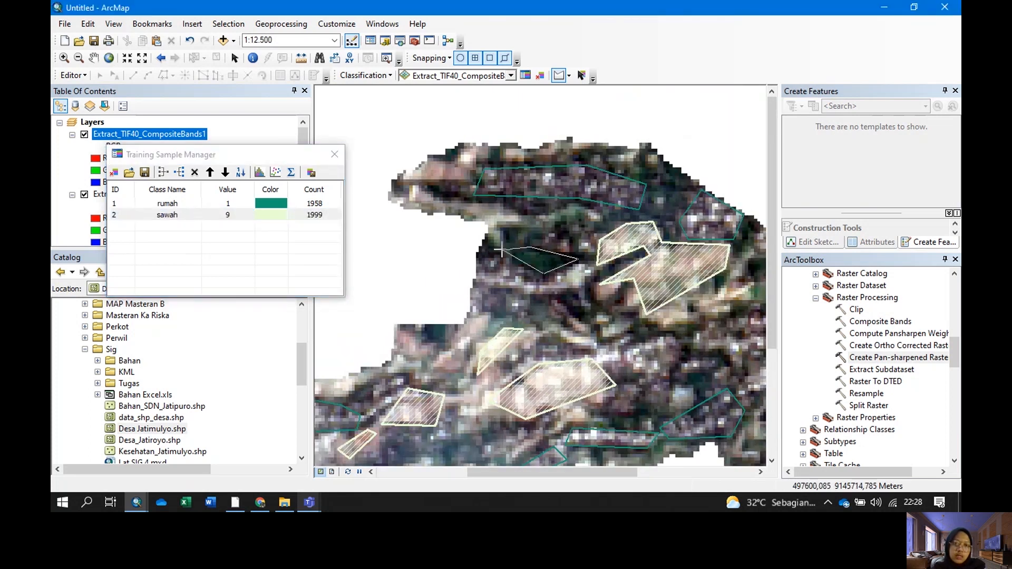
pyautogui.doubleClick(507, 251)
# Draw a four-sided training sample polygon around the dark patch just south of the eastern settlement strip
pyautogui.scroll(2, 520, 259)
pyautogui.scroll(-2, 691, 334)
pyautogui.click(694, 332)
pyautogui.click(717, 316)
pyautogui.click(708, 303)
pyautogui.doubleClick(690, 305)
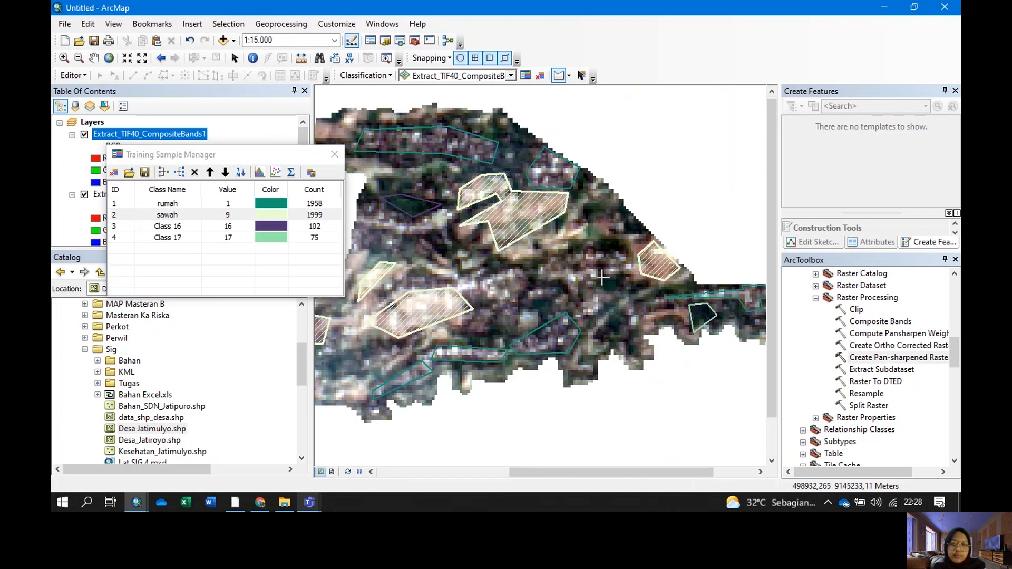
# Draw two small four-sided training sample polygons over the dark patches between the eastern sawah sample and the southern settlement
pyautogui.click(604, 290)
pyautogui.click(620, 290)
pyautogui.click(623, 278)
pyautogui.doubleClick(603, 279)
pyautogui.doubleClick(549, 301)
# Draw training sample polygons over the dark patches between the two northern settlement samples and just north of the southwestern settlement
pyautogui.click(507, 142)
pyautogui.click(528, 164)
pyautogui.click(514, 174)
pyautogui.doubleClick(491, 158)
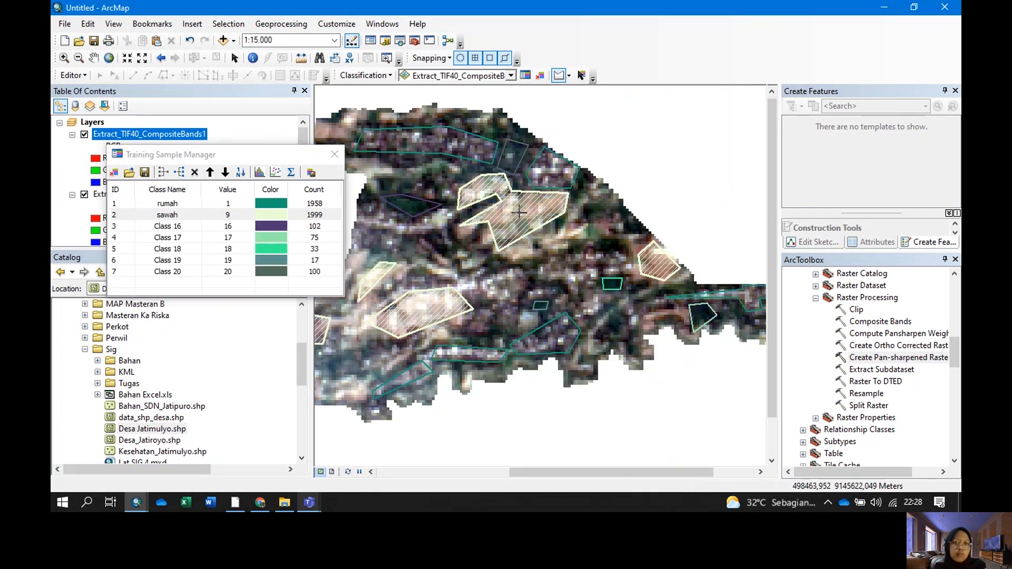
pyautogui.scroll(2, 580, 153)
pyautogui.scroll(-2, 342, 314)
# Merge the training samples Class 16 to Class 21 into one class and name it hutan
pyautogui.click(197, 242)
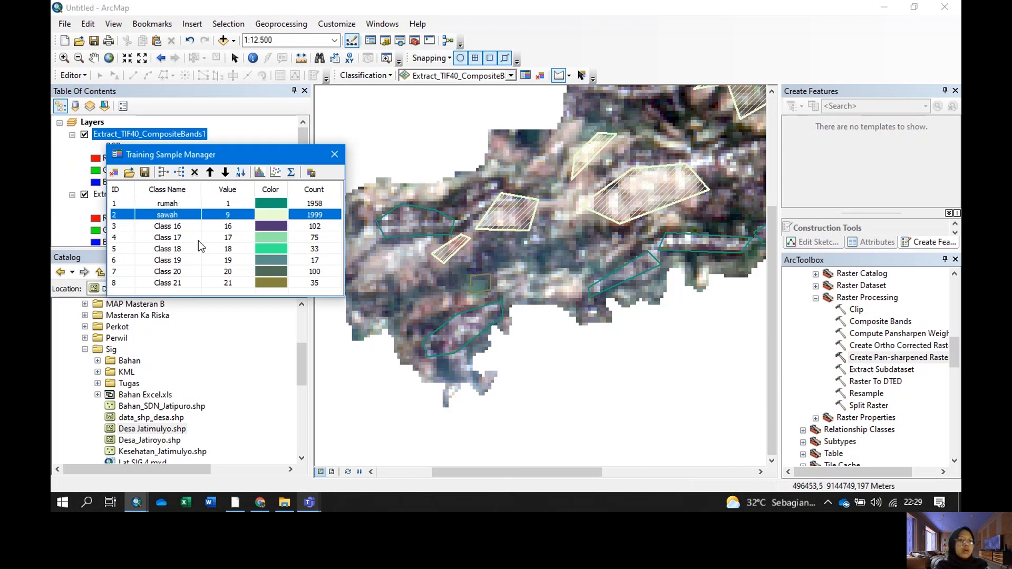
pyautogui.click(116, 226)
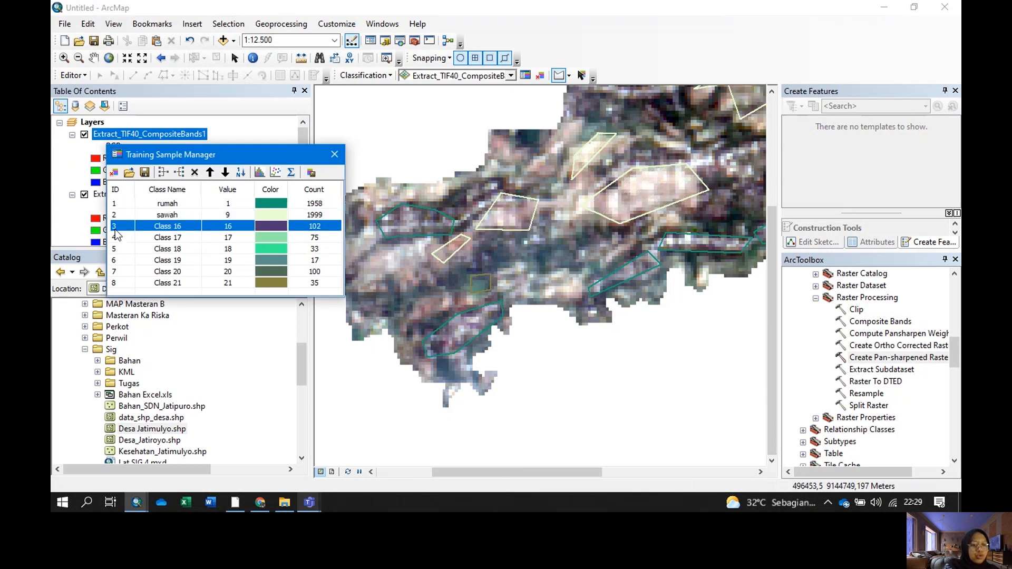
pyautogui.keyDown('shift'); pyautogui.click(115, 284); pyautogui.keyUp('shift')
pyautogui.click(165, 174)
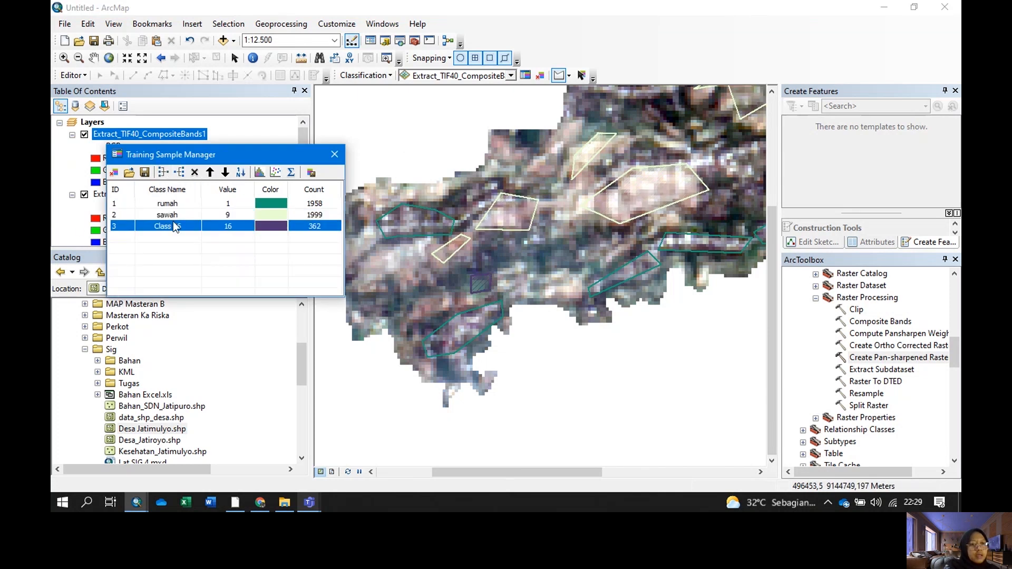
pyautogui.doubleClick(174, 228)
pyautogui.write('hutan')
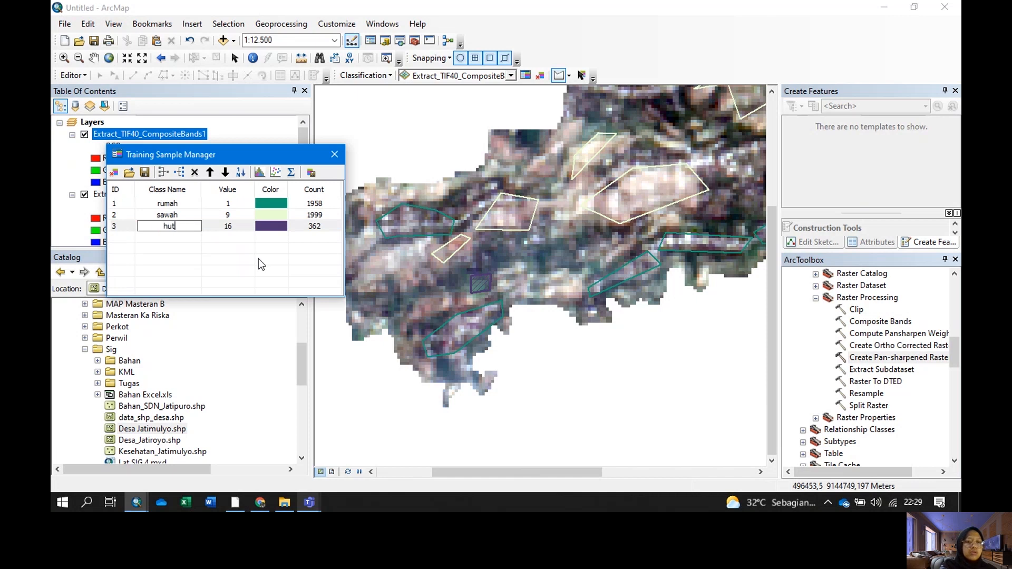
pyautogui.press('Return')
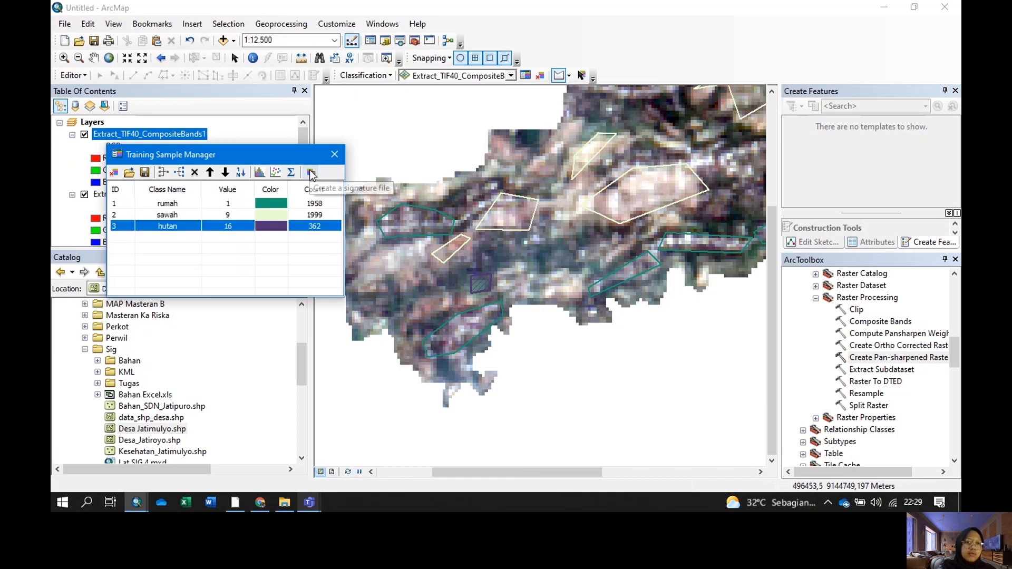
# Create a signature file from the training samples and save it in Downloads as Klaslahan
pyautogui.click(311, 173)
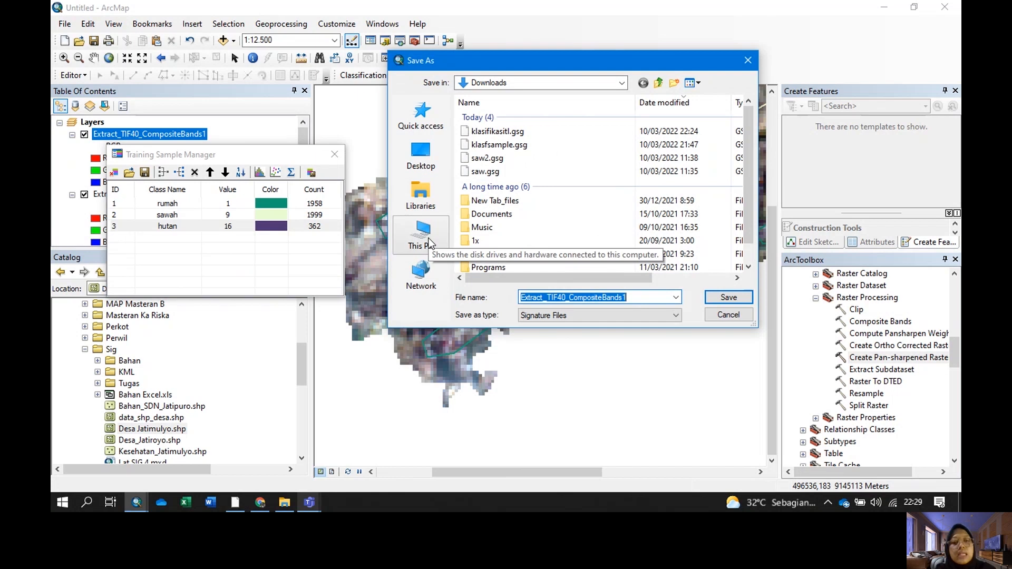
pyautogui.click(645, 296)
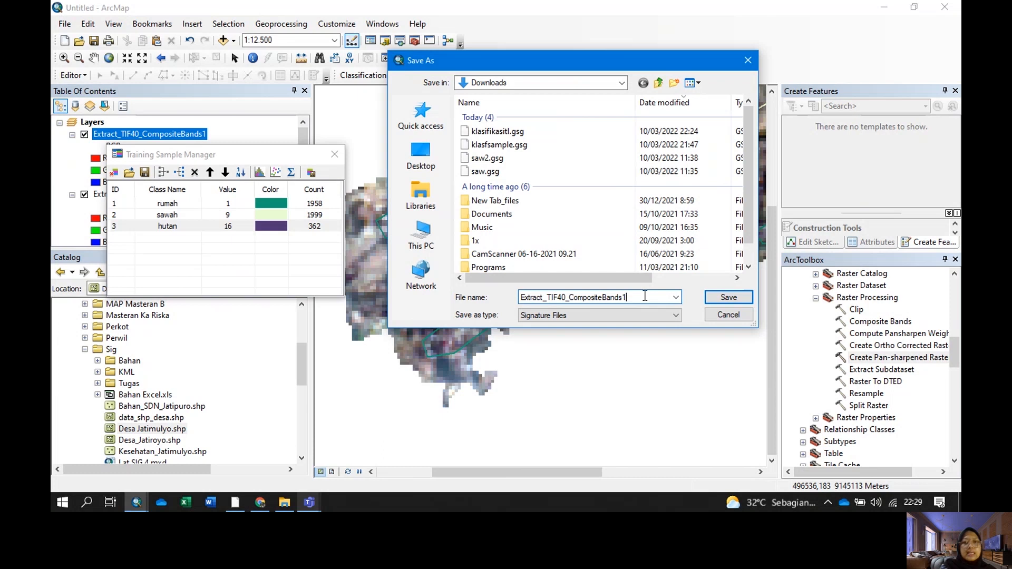
pyautogui.press('BackSpace')
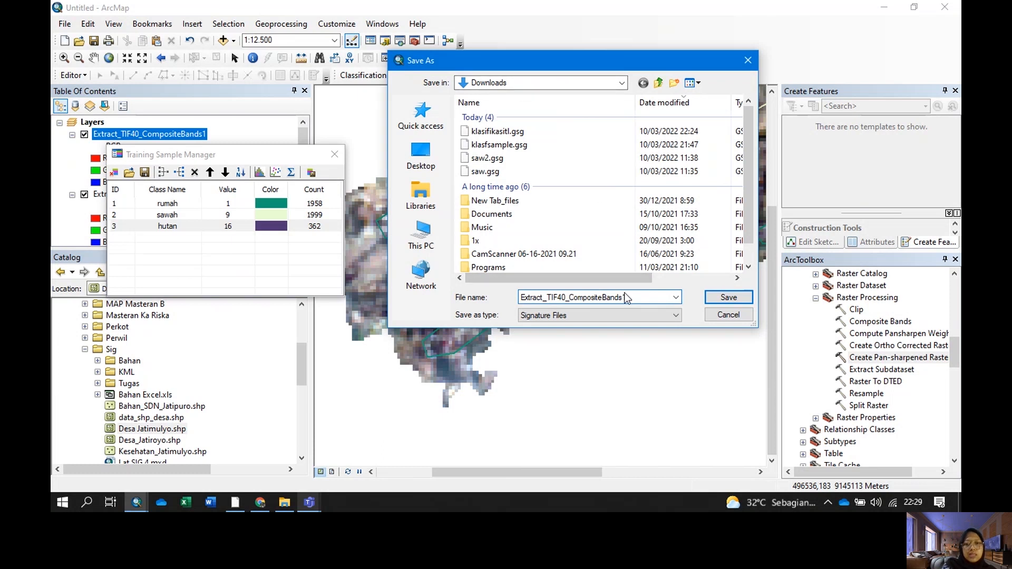
pyautogui.moveTo(641, 297); pyautogui.dragTo(531, 300)
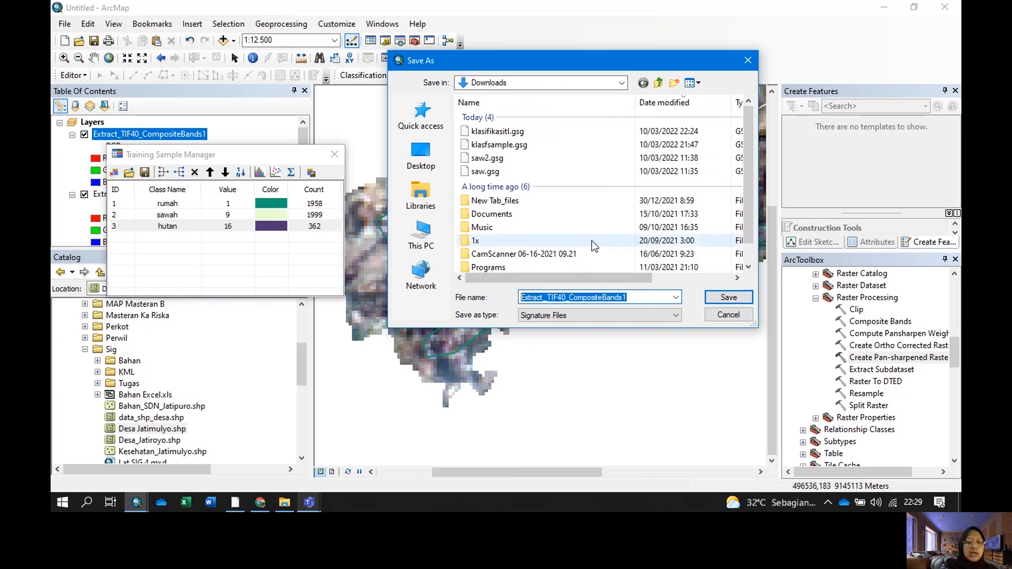
pyautogui.write('Kla')
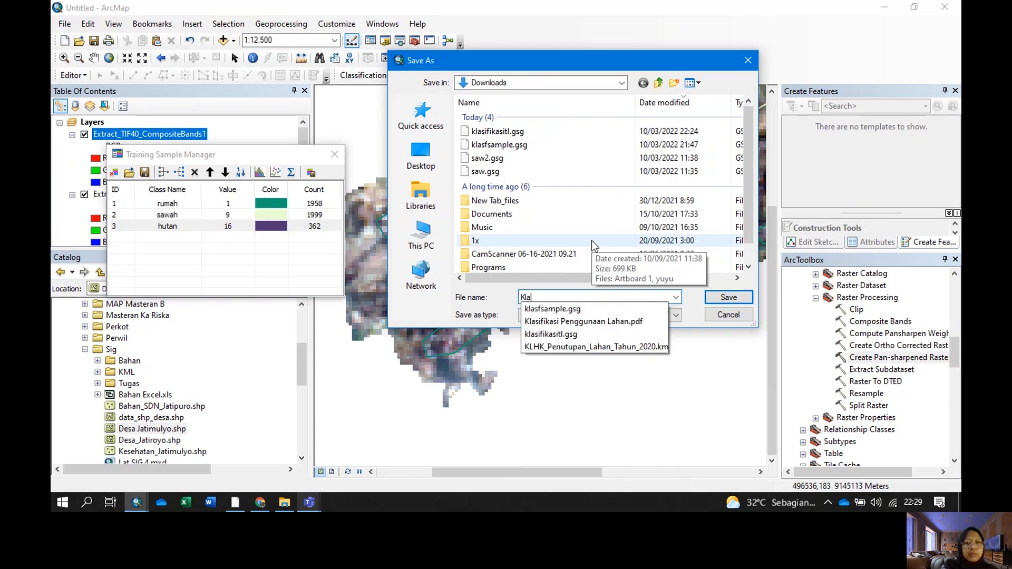
pyautogui.write('sifikas')
pyautogui.press('BackSpace')
pyautogui.press('BackSpace')
pyautogui.press('BackSpace')
pyautogui.press('BackSpace')
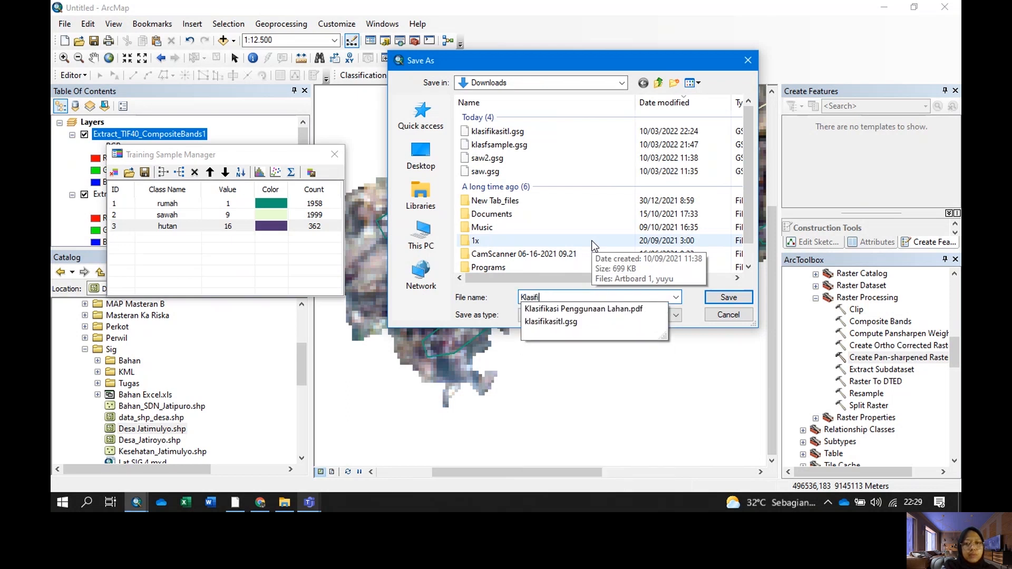
pyautogui.press('BackSpace')
pyautogui.press('BackSpace')
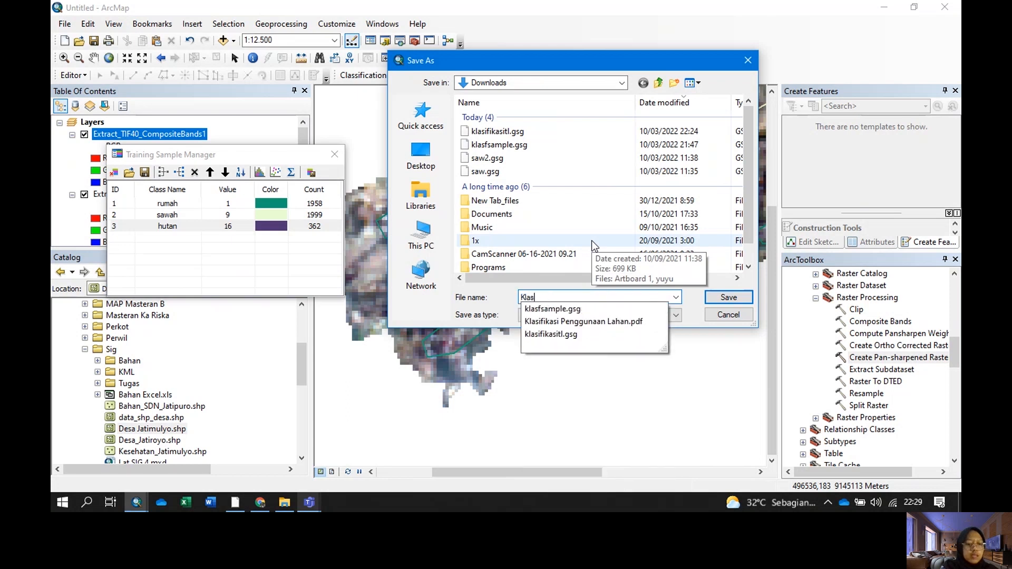
pyautogui.write('lahan')
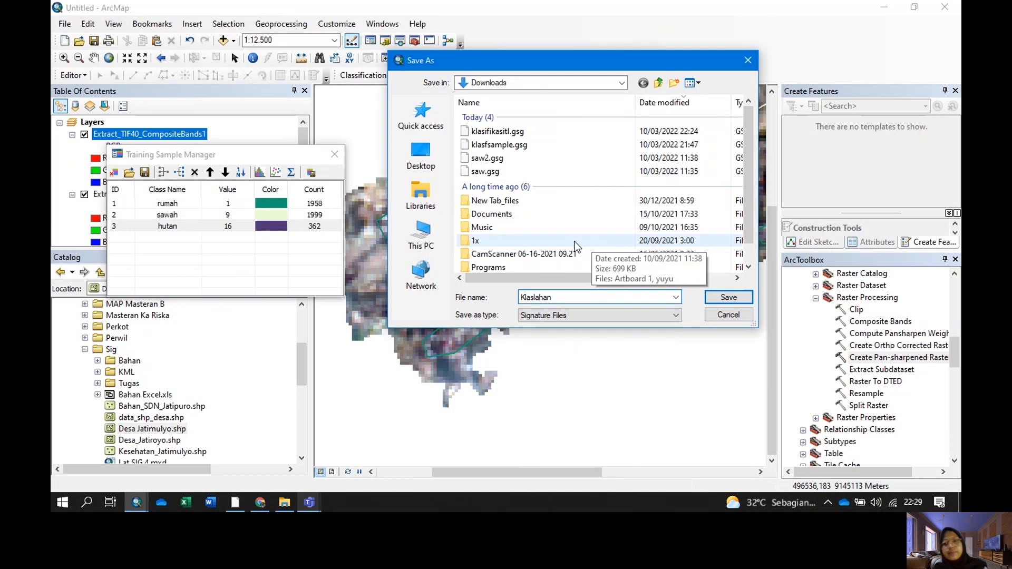
pyautogui.click(728, 299)
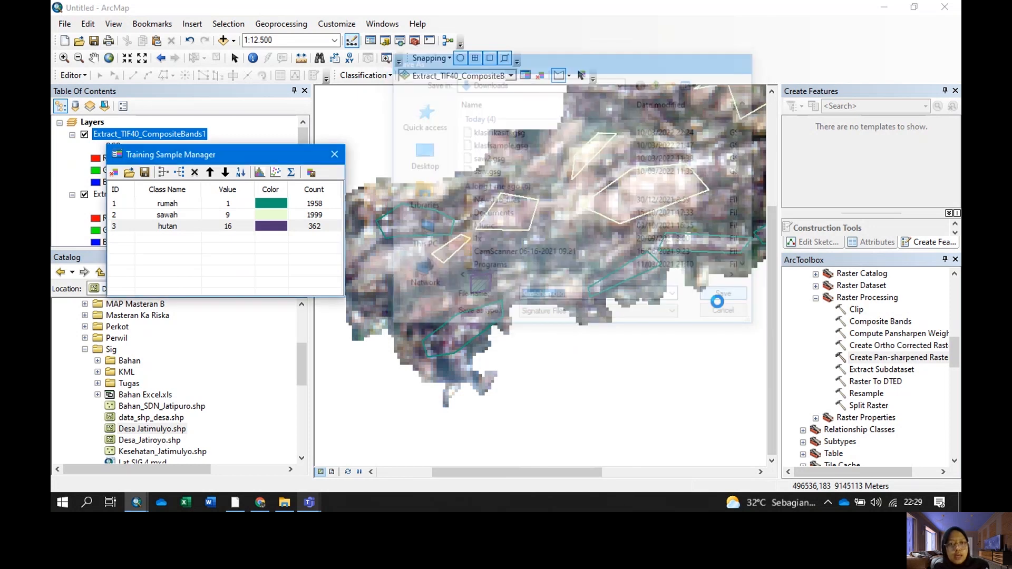
# Run Maximum Likelihood Classification on Extract_TIF40_CompositeBands1 using the signature file klaslahan.gsg from Downloads and the default output raster
pyautogui.moveTo(284, 154); pyautogui.dragTo(571, 196)
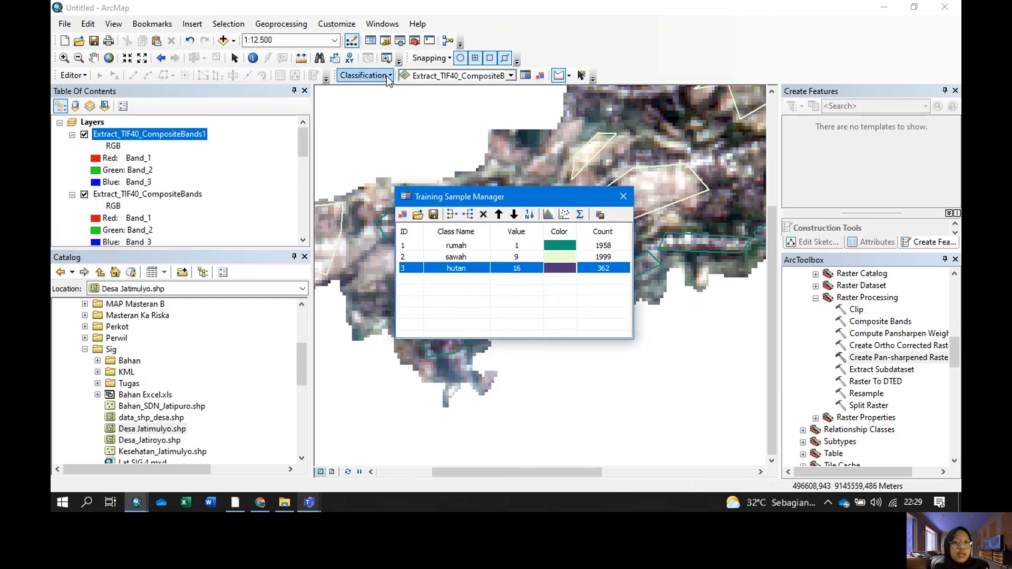
pyautogui.click(387, 76)
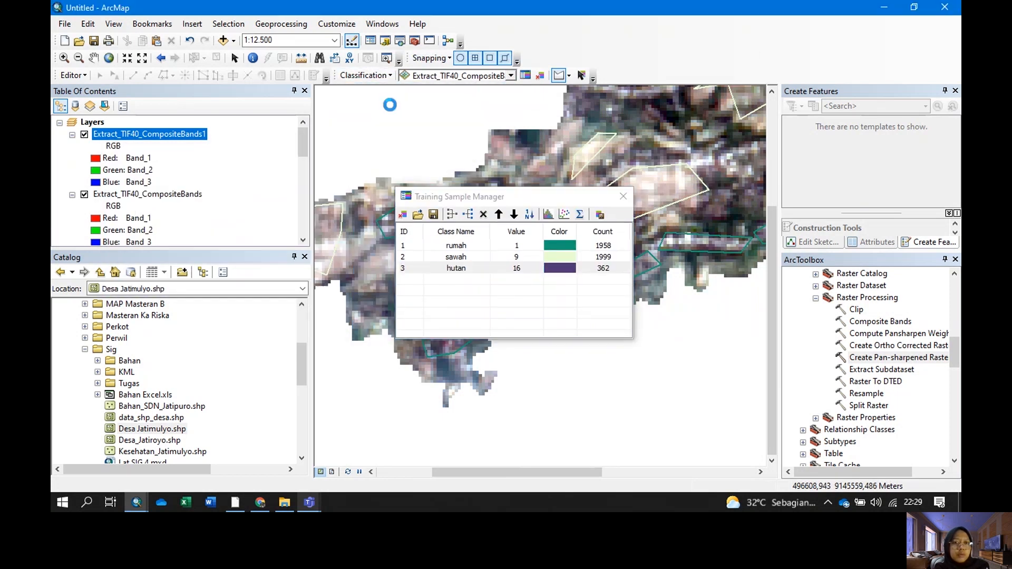
pyautogui.click(396, 106)
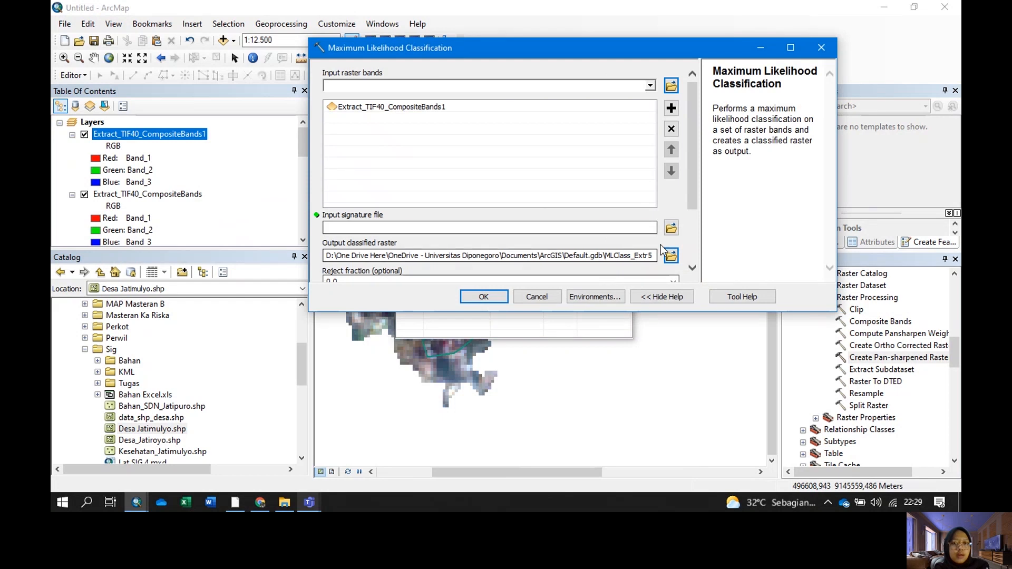
pyautogui.click(670, 230)
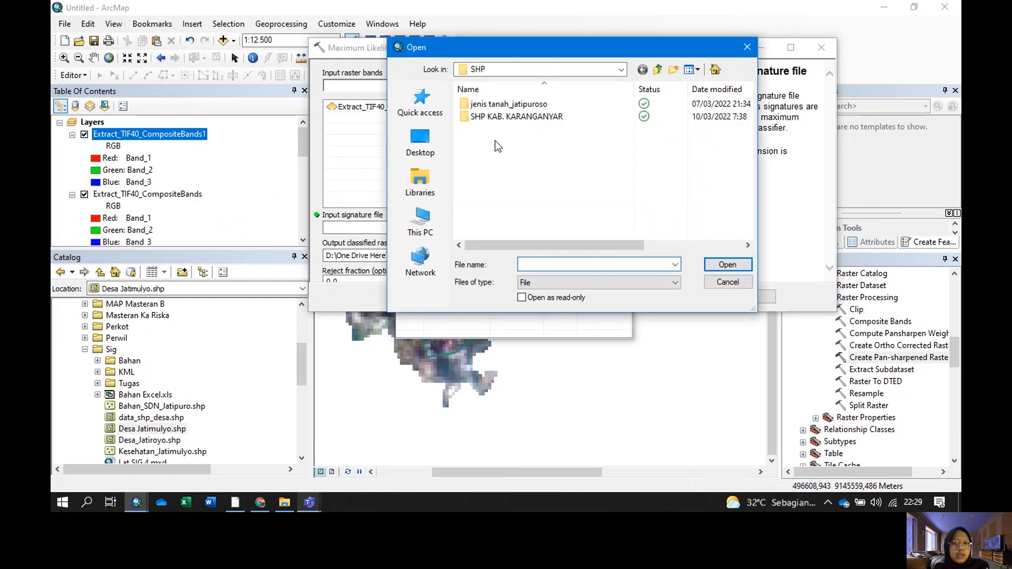
pyautogui.click(418, 183)
pyautogui.click(420, 218)
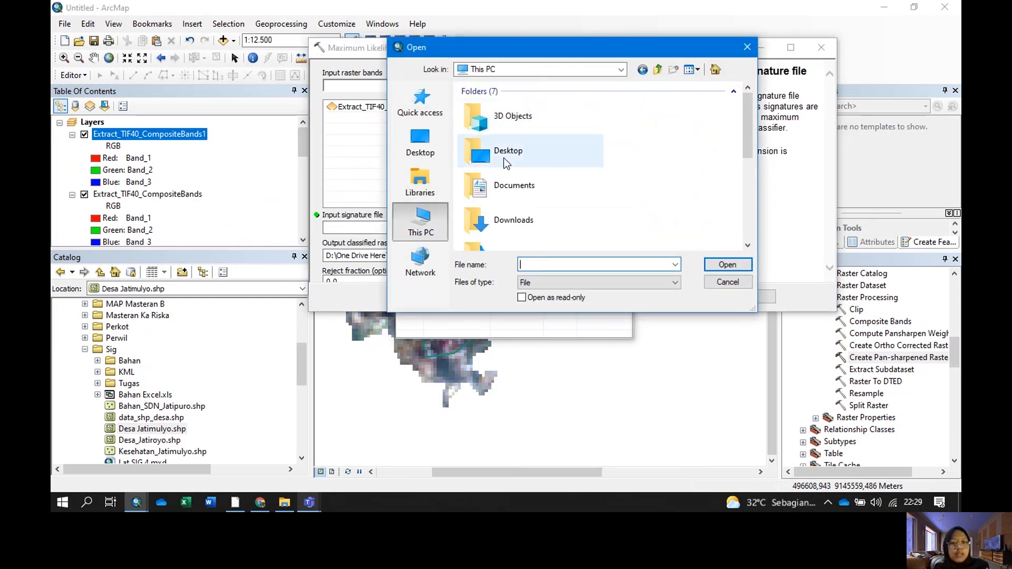
pyautogui.doubleClick(507, 216)
pyautogui.click(509, 118)
pyautogui.click(728, 264)
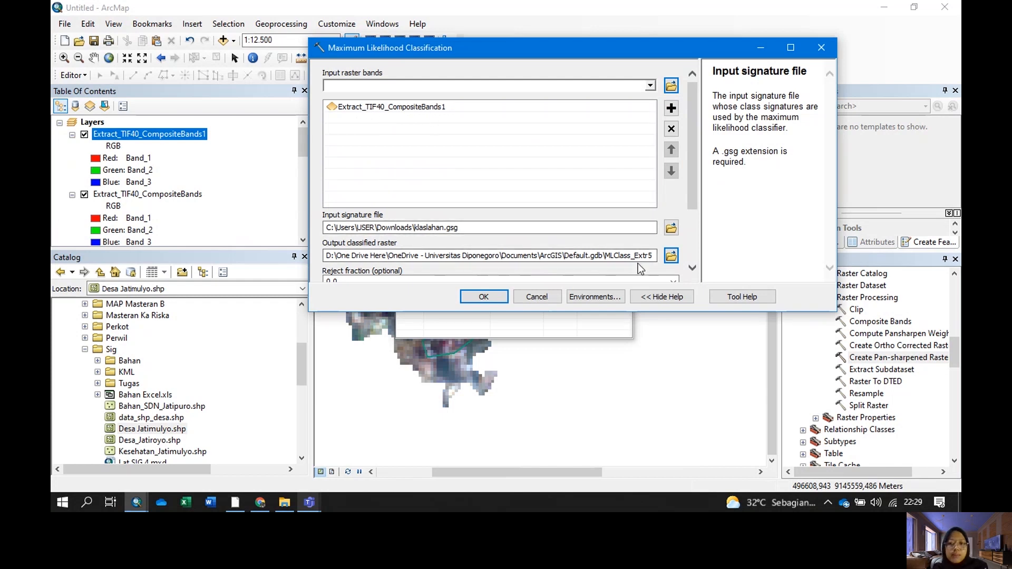
pyautogui.moveTo(694, 203); pyautogui.dragTo(698, 253)
pyautogui.click(483, 297)
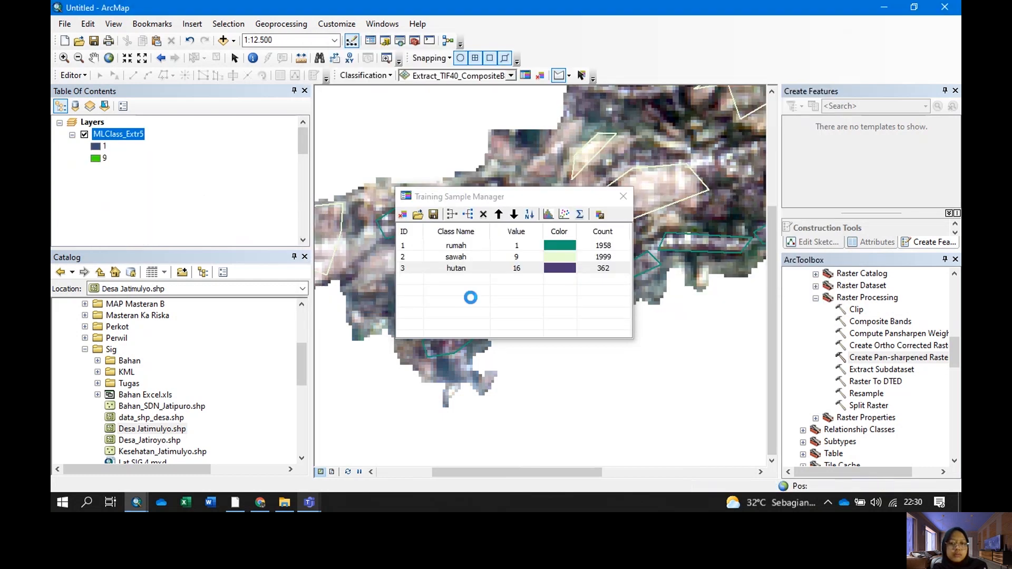
# Clear all training samples from the classified map and close the Training Sample Manager
pyautogui.moveTo(544, 202); pyautogui.dragTo(608, 308)
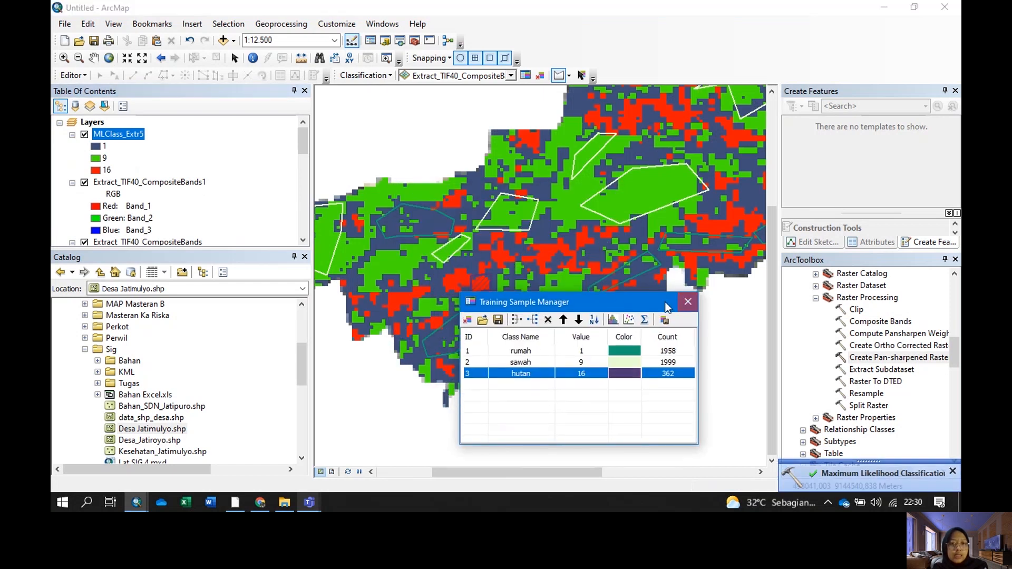
pyautogui.moveTo(637, 306); pyautogui.dragTo(783, 207)
pyautogui.scroll(2, 433, 293)
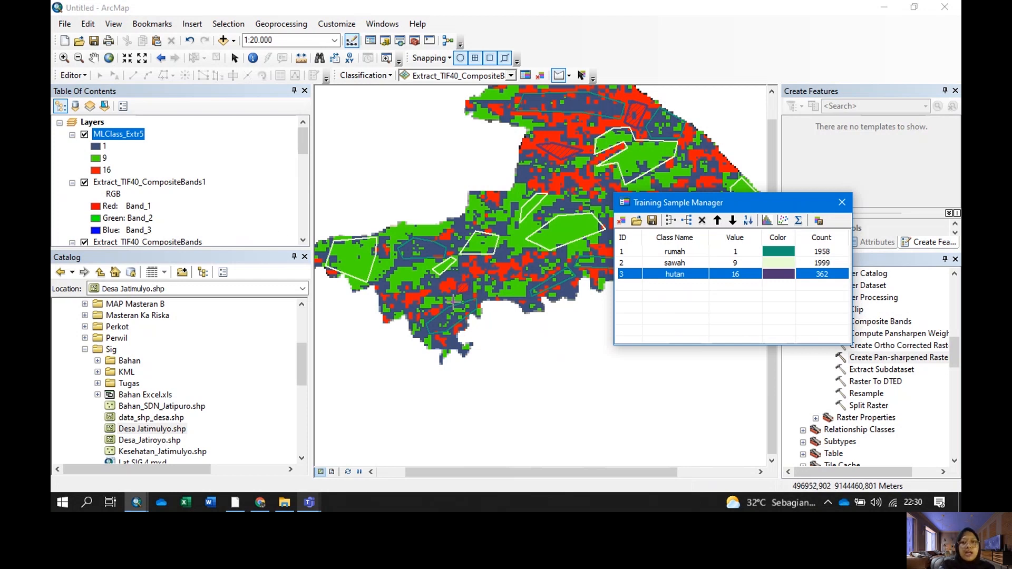
pyautogui.scroll(1, 480, 309)
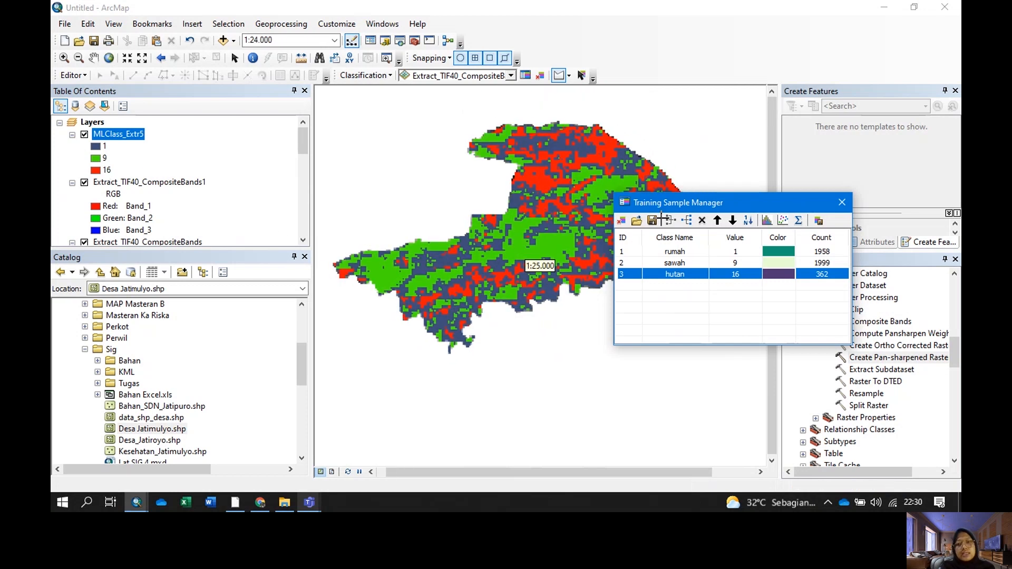
pyautogui.moveTo(699, 204); pyautogui.dragTo(778, 331)
pyautogui.scroll(1, 533, 264)
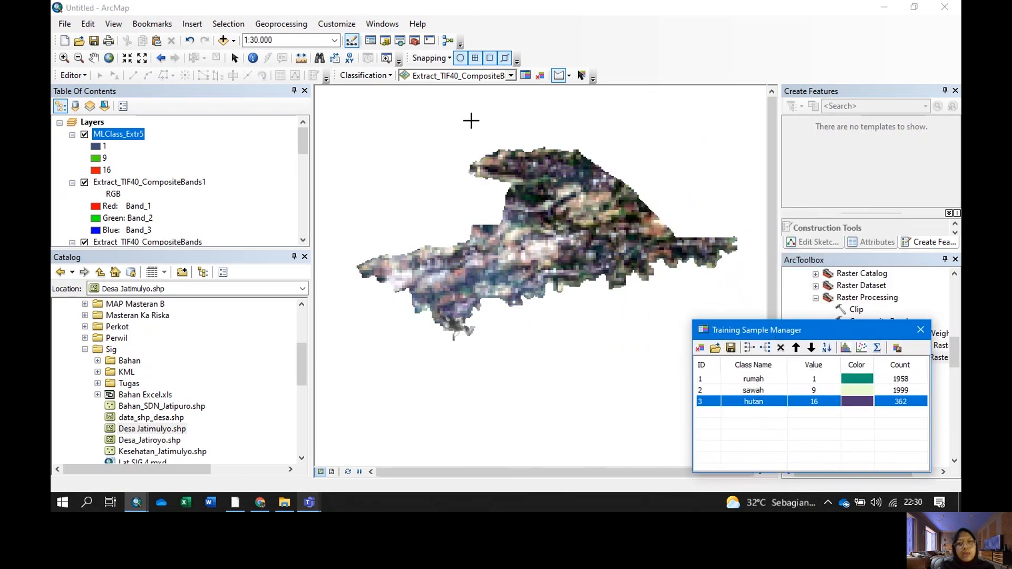
pyautogui.click(541, 78)
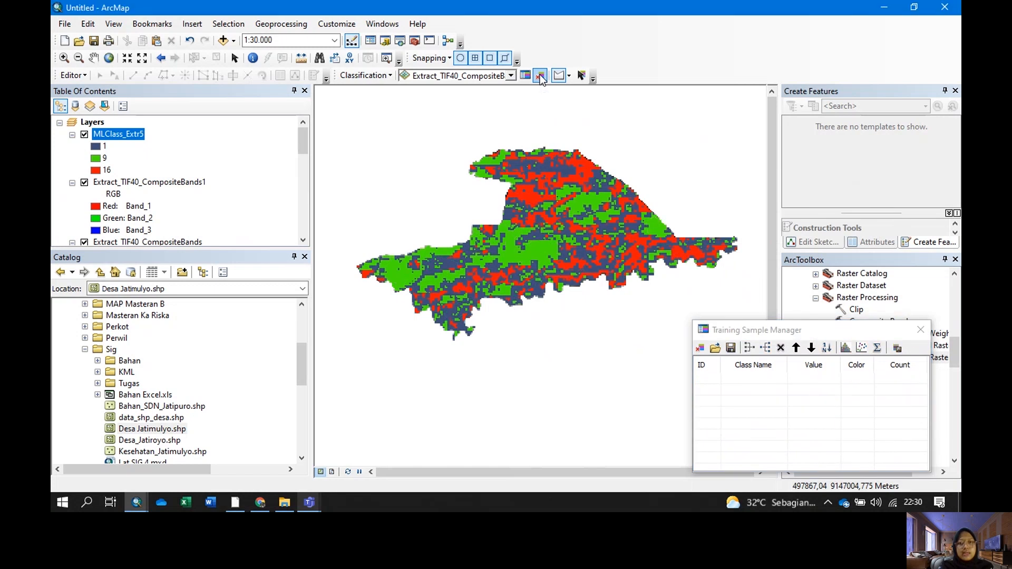
pyautogui.click(920, 330)
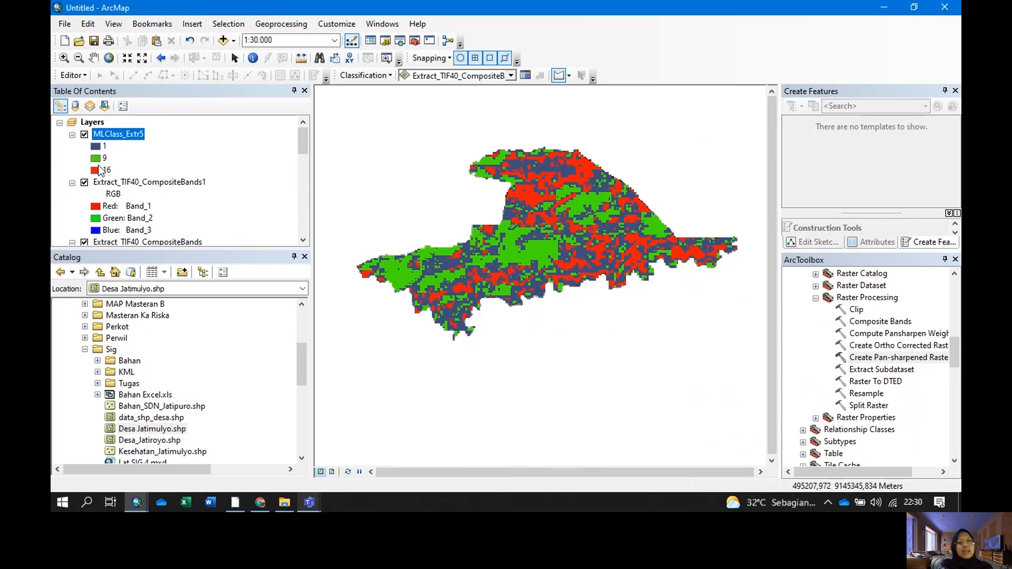
# Switch to the Microsoft Teams meeting window
pyautogui.scroll(-1, 518, 210)
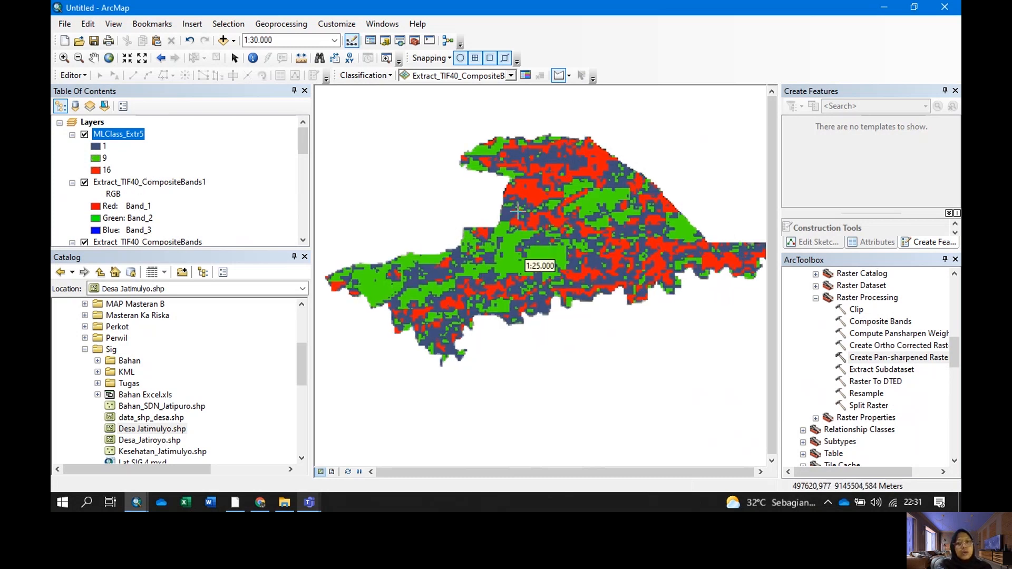
pyautogui.scroll(1, 552, 216)
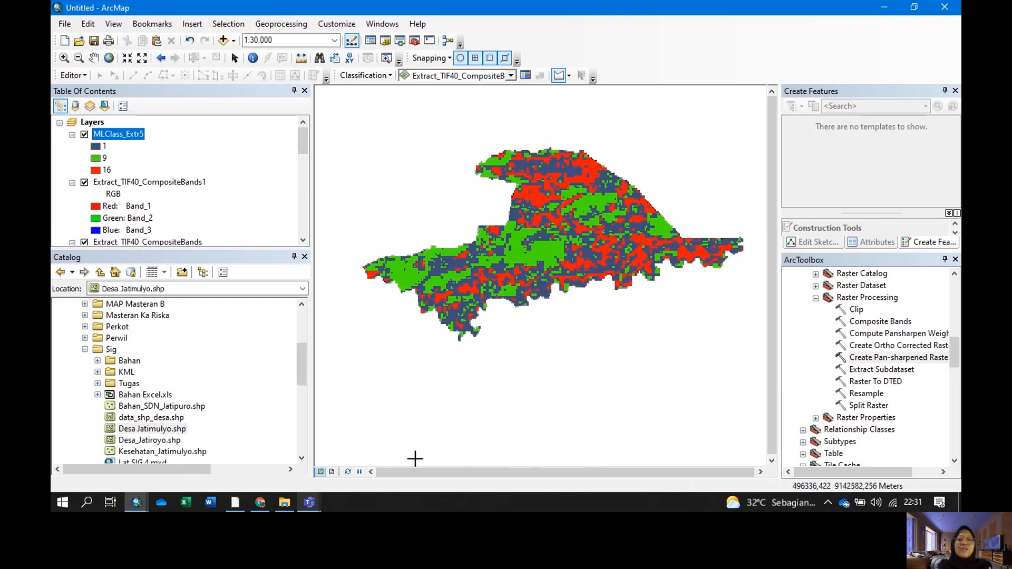
pyautogui.click(313, 508)
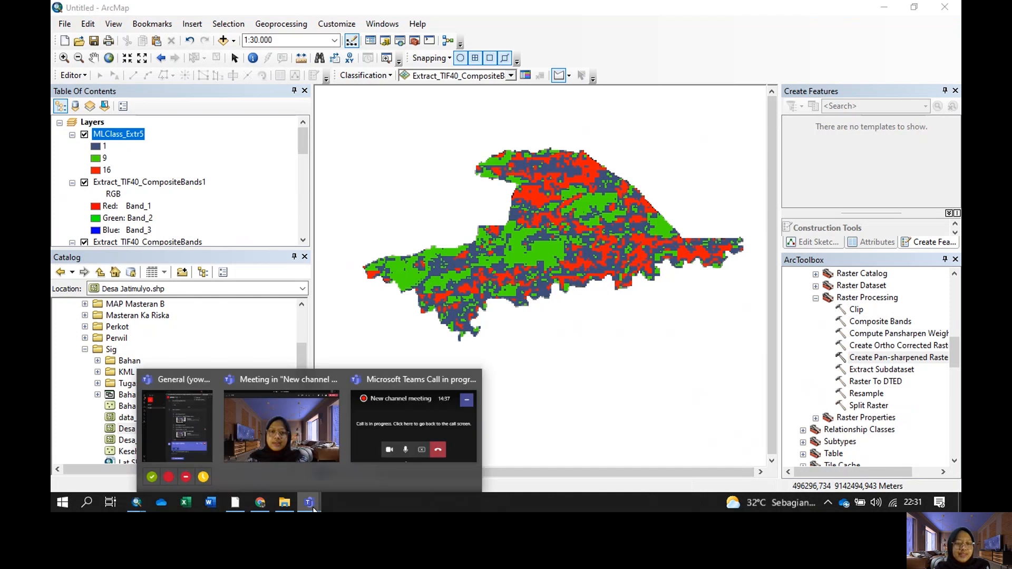
pyautogui.click(282, 426)
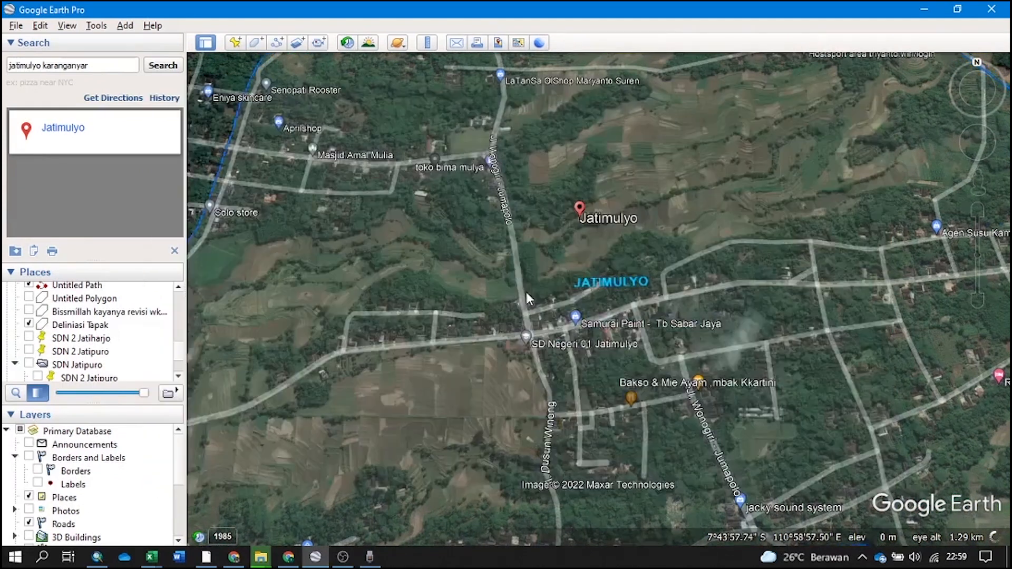
# Start a new placemark in the Pendidikan folder and position it at SD Negeri 01 Jatimulyo, about 7°44'1.6"S, 110°58'56.8"E
pyautogui.scroll(-2, 526, 291)
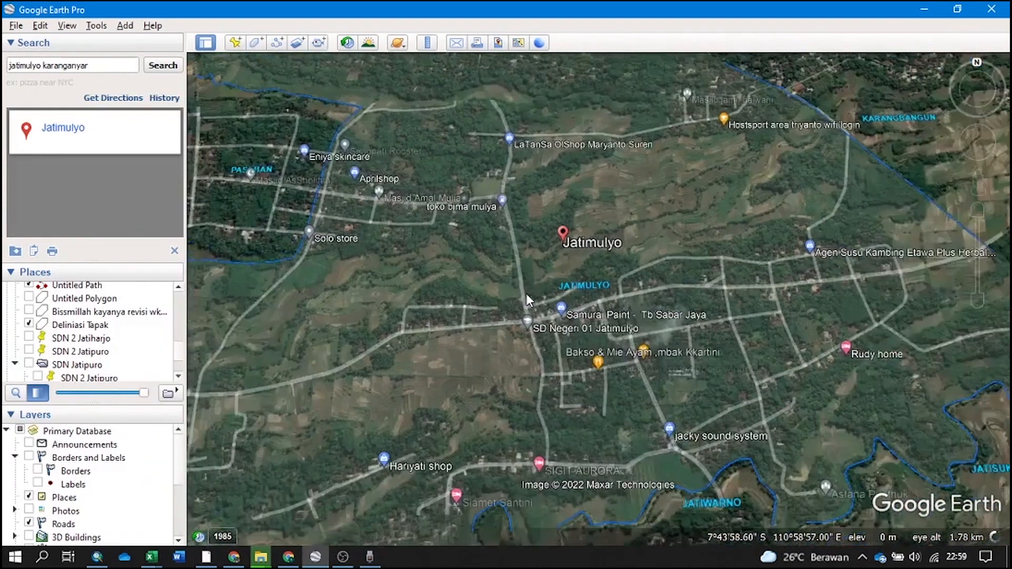
pyautogui.scroll(2, 526, 293)
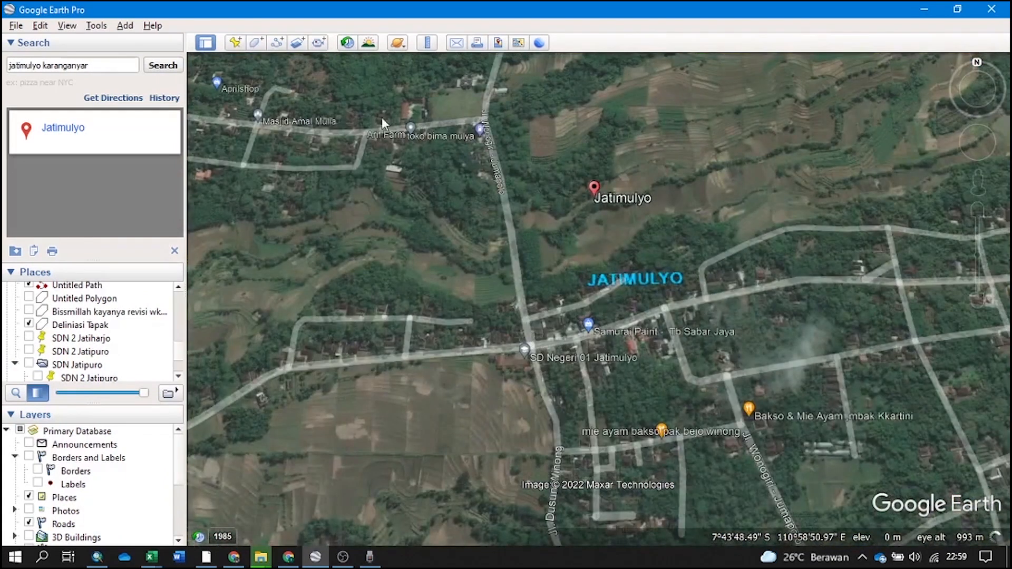
pyautogui.scroll(-3, 94, 332)
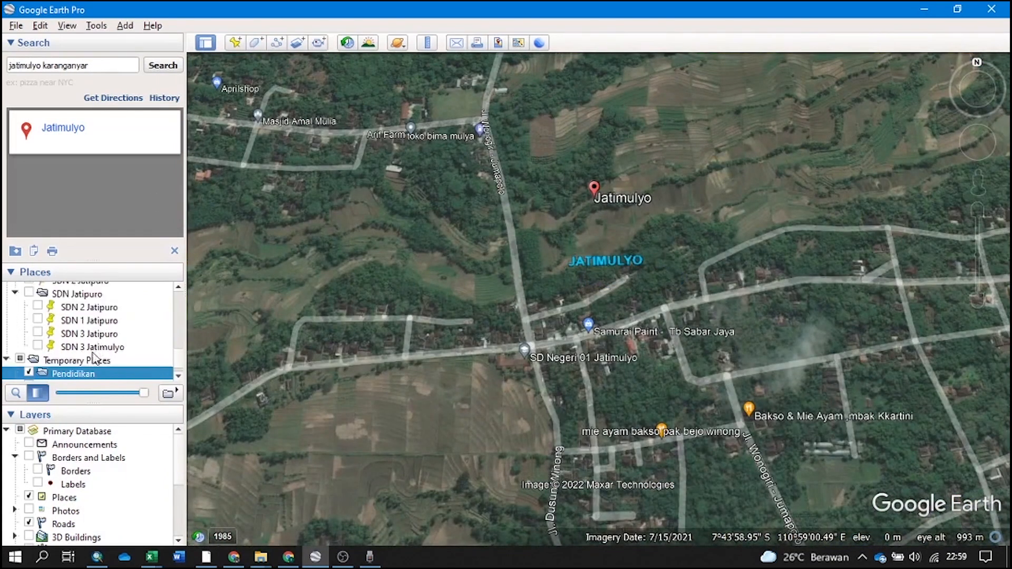
pyautogui.rightClick(93, 352)
pyautogui.moveTo(103, 359)
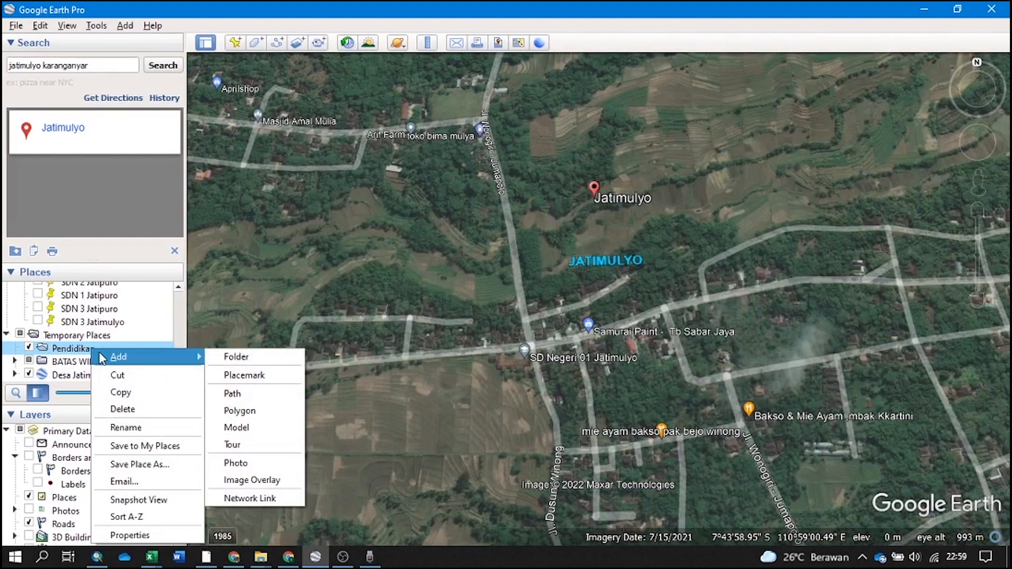
pyautogui.click(227, 369)
pyautogui.moveTo(589, 321); pyautogui.dragTo(744, 296)
pyautogui.scroll(3, 707, 328)
pyautogui.moveTo(836, 208); pyautogui.dragTo(669, 341)
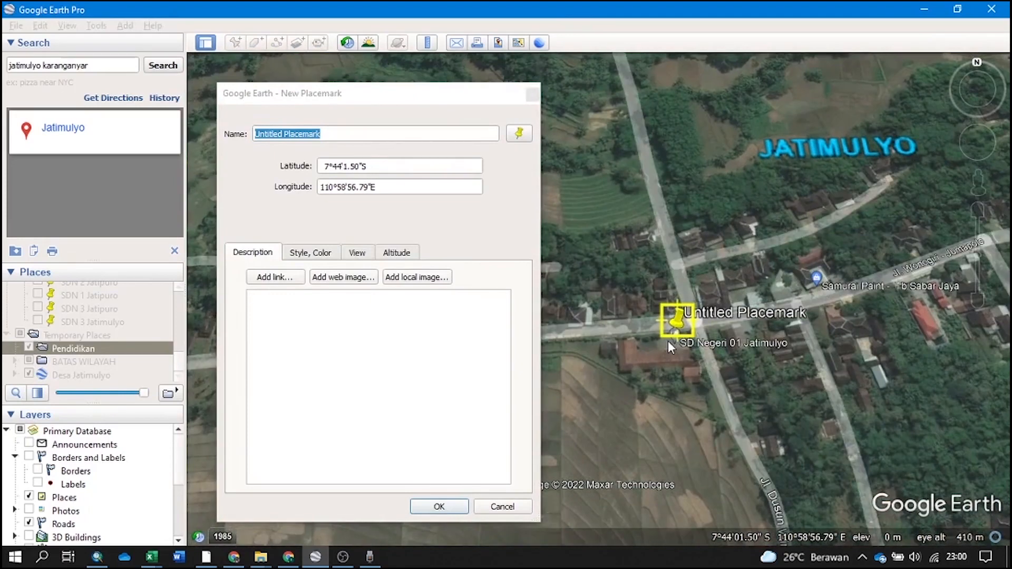
pyautogui.scroll(3, 669, 341)
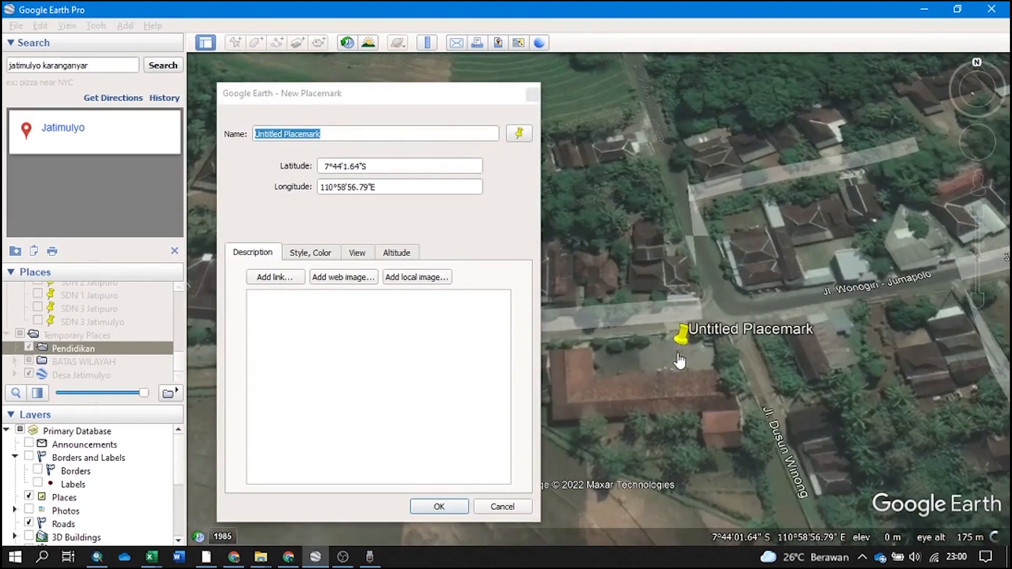
# Name the new school placemark SDN 1 Jatimulyo and save it
pyautogui.click(341, 133)
pyautogui.hotkey('ctrl', 'a')
pyautogui.write('SDN')
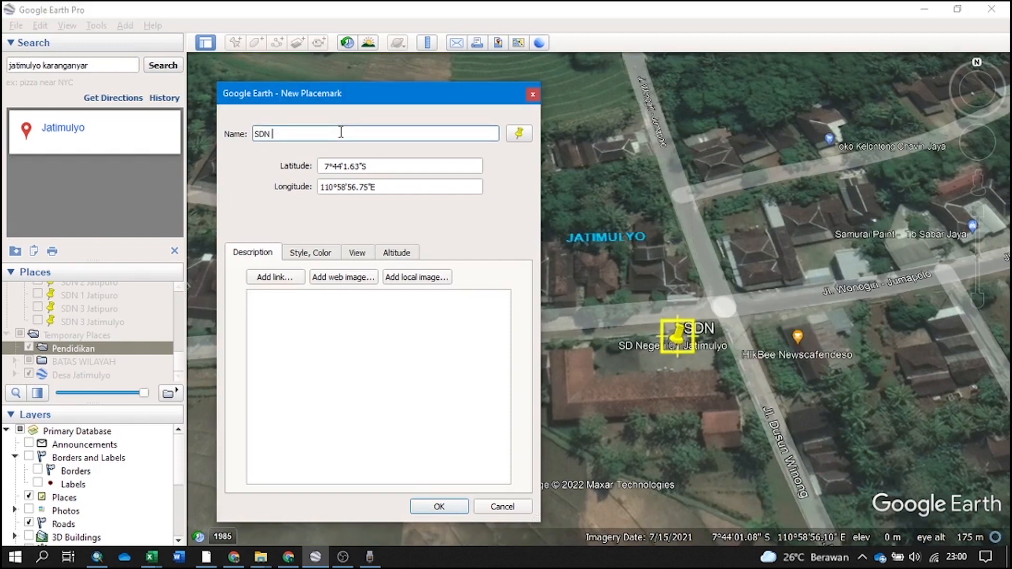
pyautogui.write(' 1 Jatimulyo')
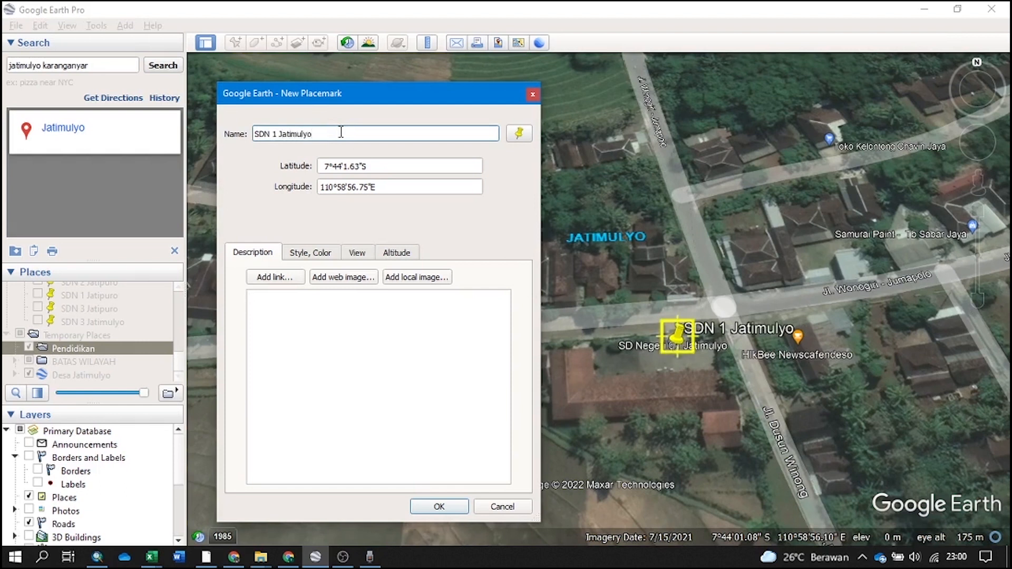
pyautogui.click(425, 507)
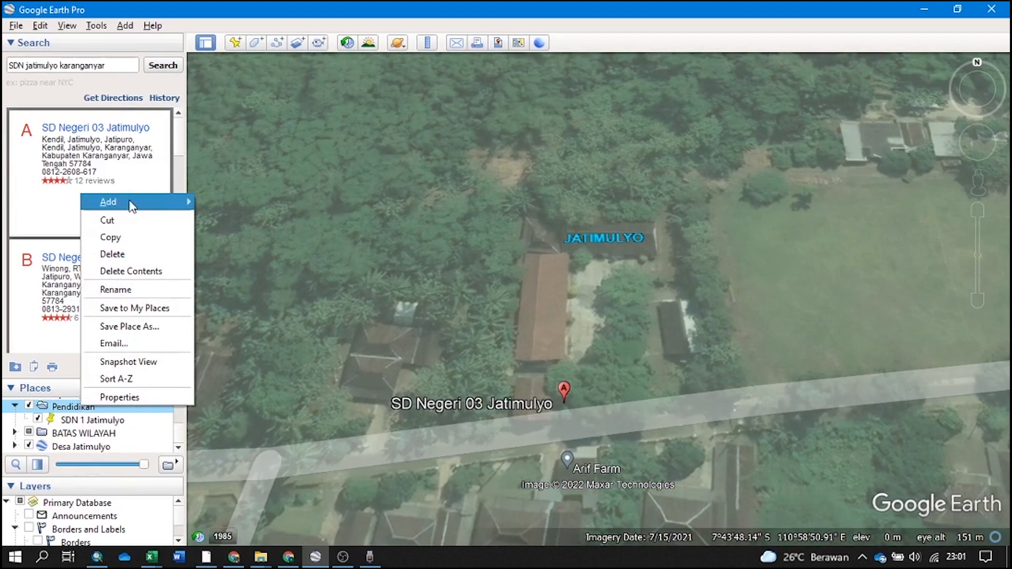
# Start another placemark in the Pendidikan folder and name it SDN 3 Jatimulyo
pyautogui.moveTo(135, 204)
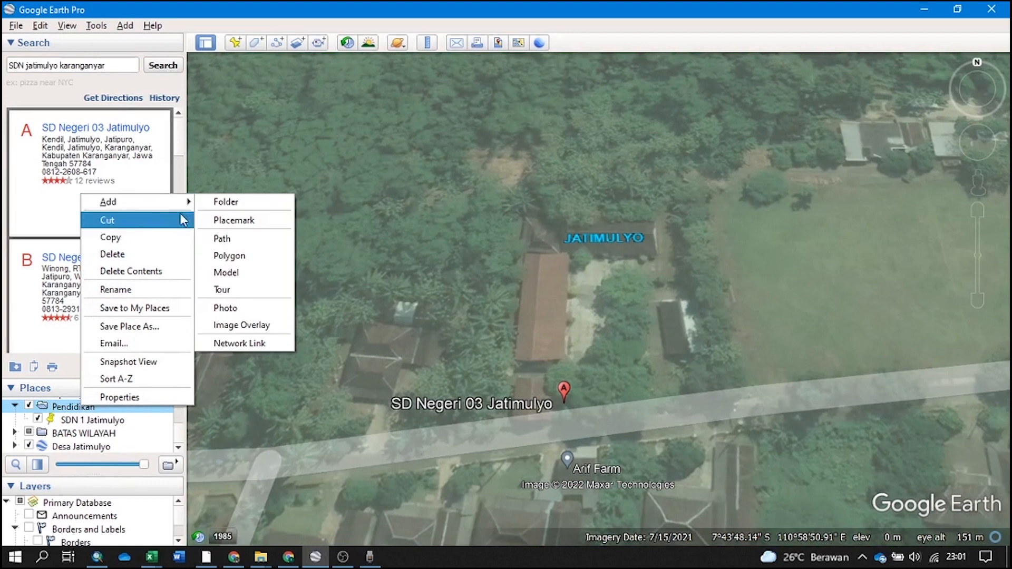
pyautogui.click(208, 220)
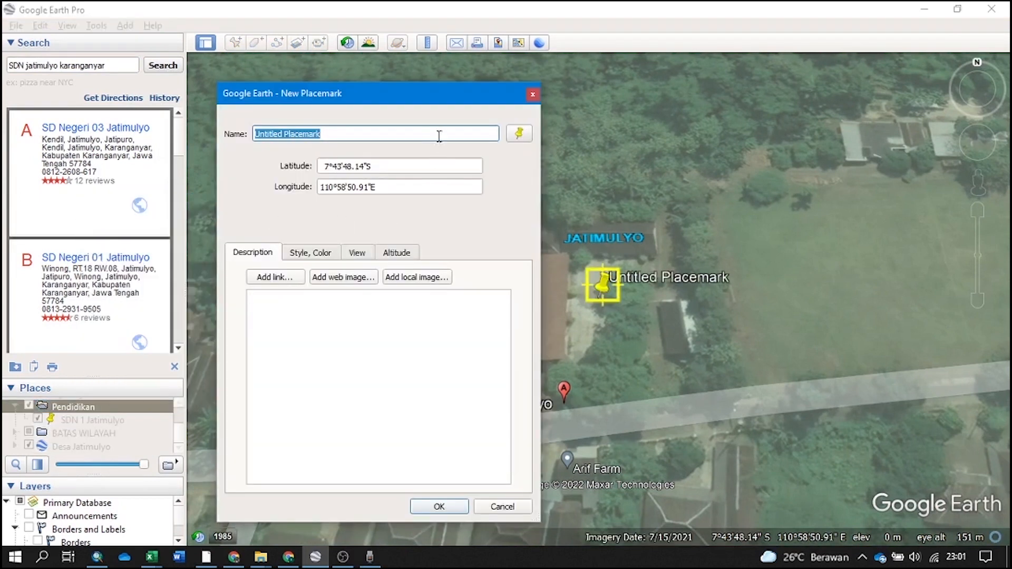
pyautogui.write('SDN ')
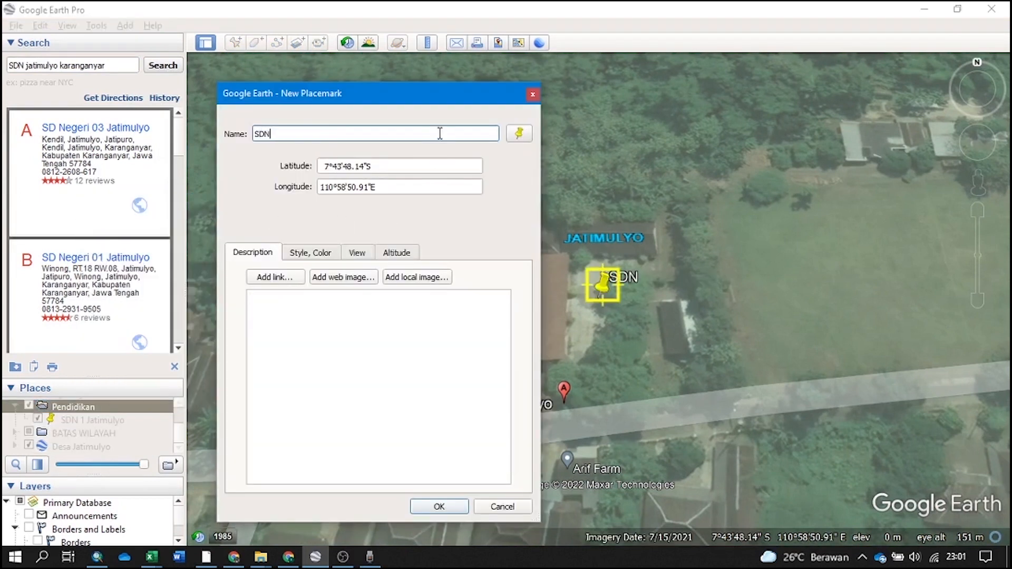
pyautogui.write('3 Jatimulyo')
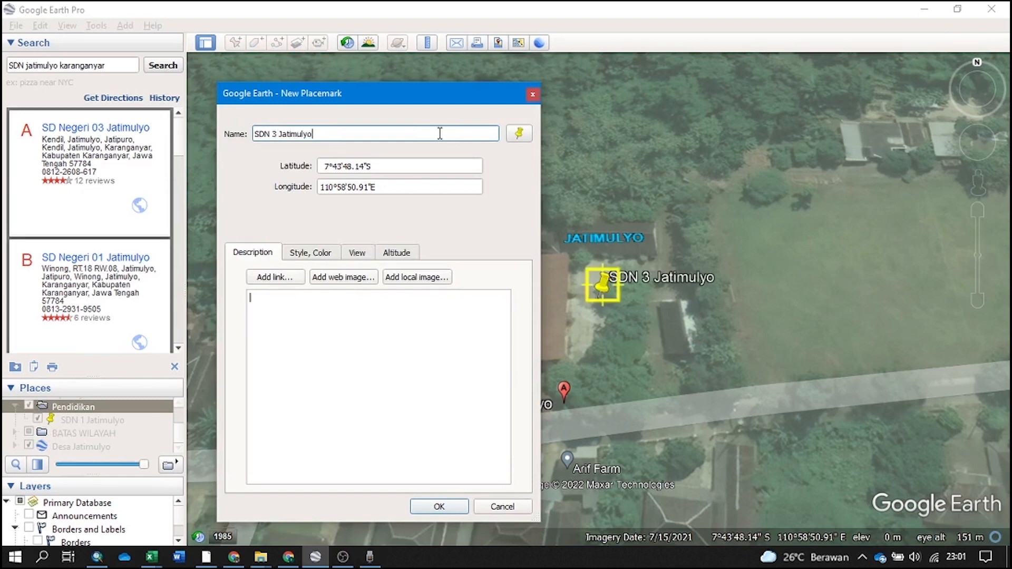
# Position the SDN 3 Jatimulyo placemark at the SD Negeri 03 Jatimulyo marker, about 7°43'49.0"S, 110°58'50.6"E, and save it
pyautogui.moveTo(613, 305); pyautogui.dragTo(771, 324)
pyautogui.scroll(2, 775, 333)
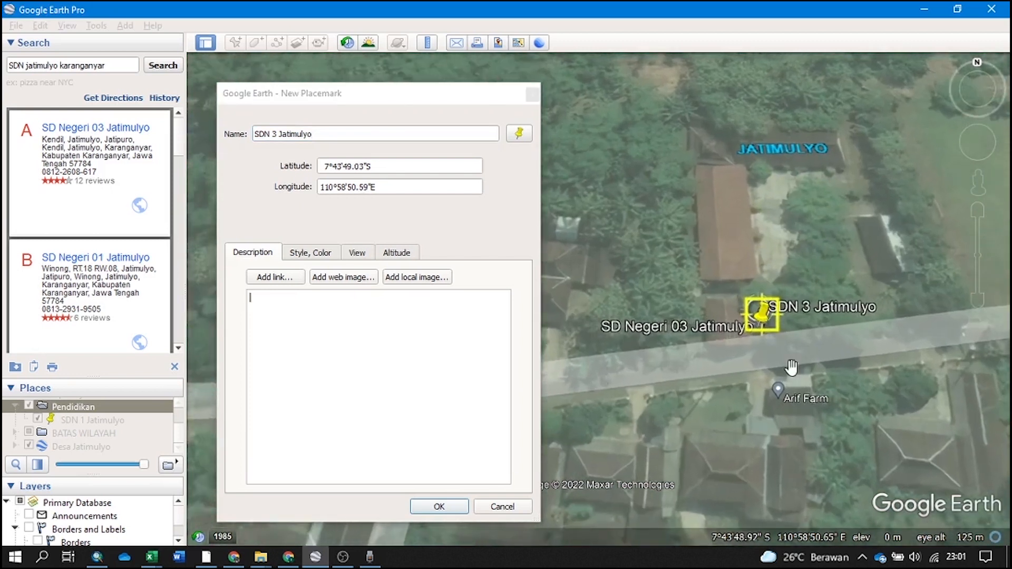
pyautogui.scroll(1, 783, 353)
pyautogui.scroll(2, 747, 319)
pyautogui.scroll(1, 748, 332)
pyautogui.moveTo(749, 332); pyautogui.dragTo(756, 340)
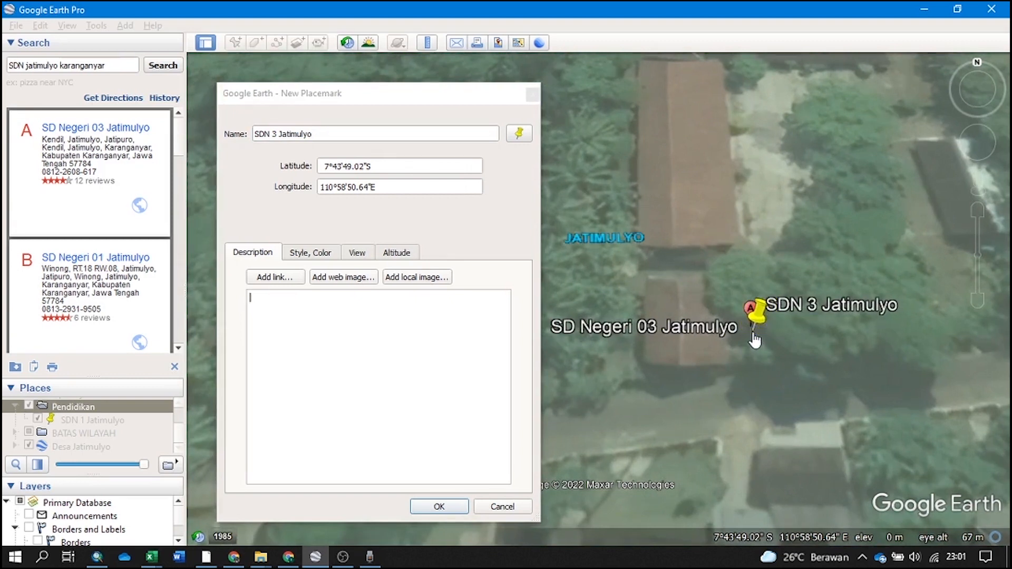
pyautogui.click(440, 506)
# Create a folder named Peribadatan under Temporary Places
pyautogui.scroll(-1, 516, 355)
pyautogui.scroll(-5, 516, 355)
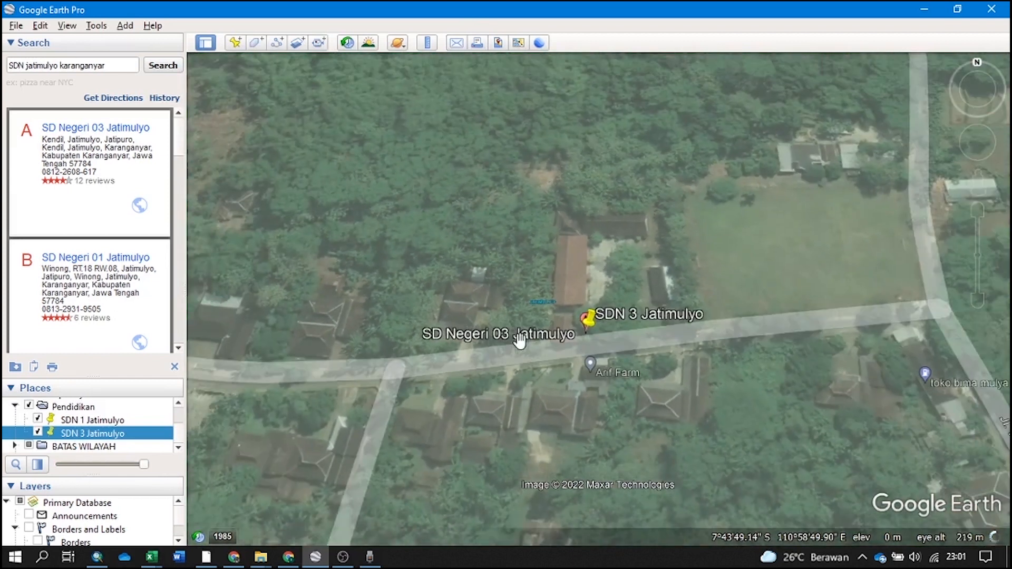
pyautogui.scroll(-1, 521, 341)
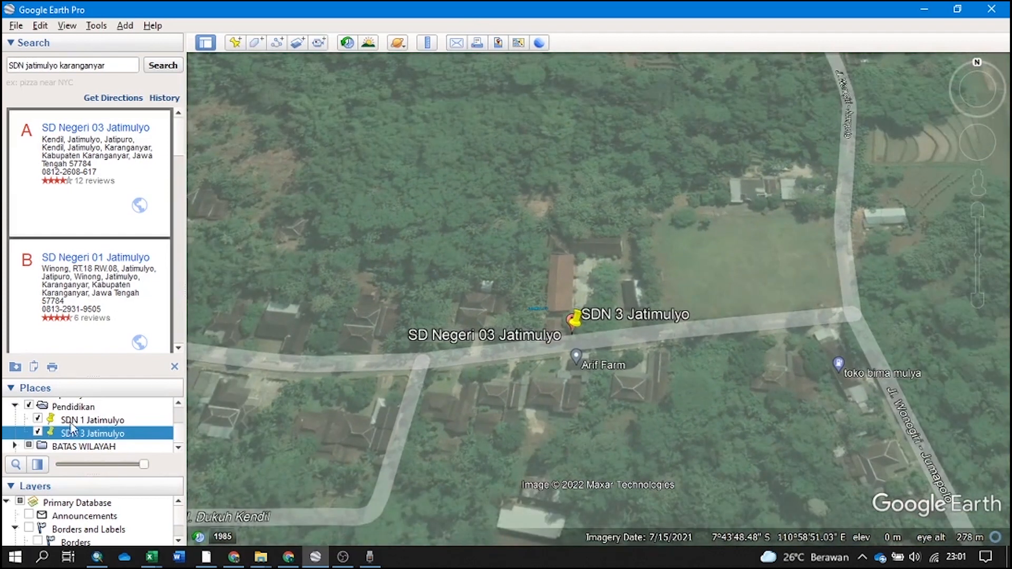
pyautogui.click(74, 410)
pyautogui.scroll(1, 75, 414)
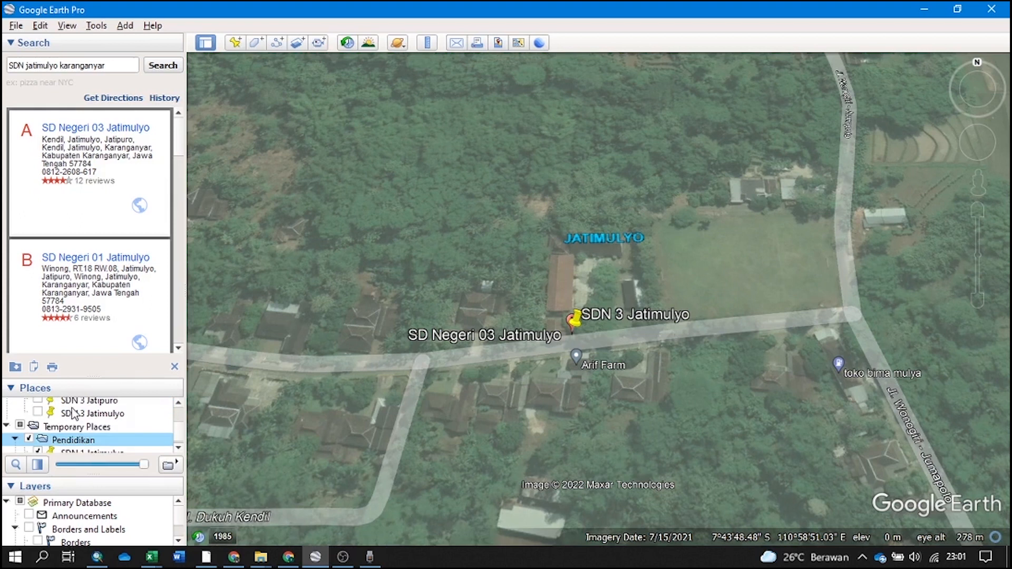
pyautogui.click(72, 427)
pyautogui.rightClick(72, 428)
pyautogui.moveTo(87, 440)
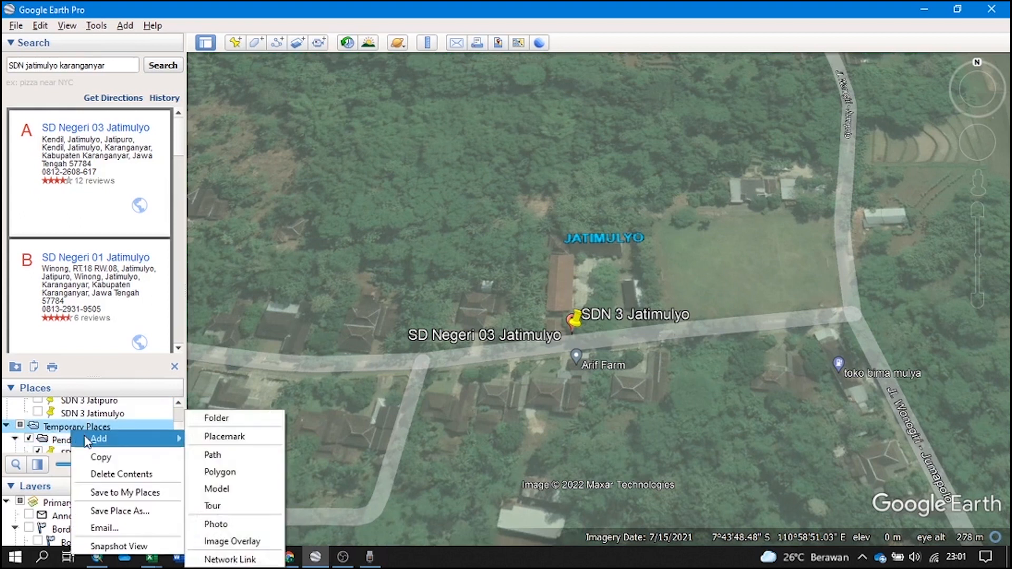
pyautogui.click(206, 418)
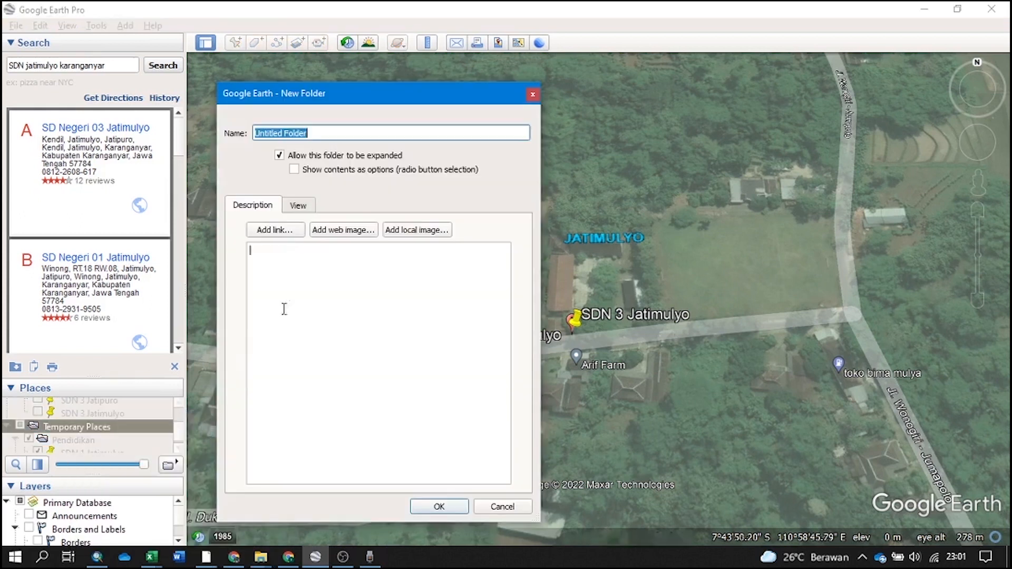
pyautogui.write('Peribadatan')
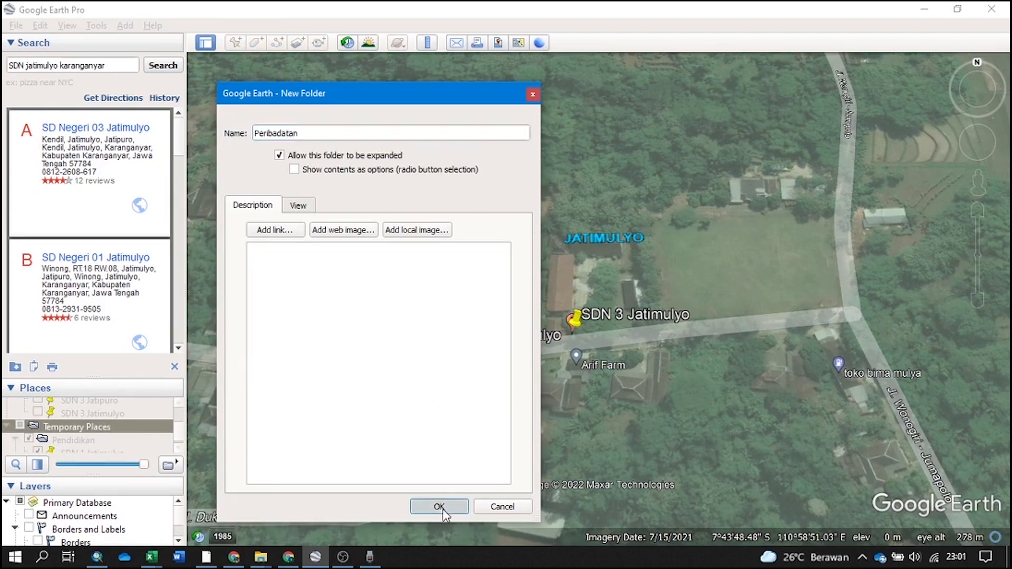
pyautogui.click(440, 507)
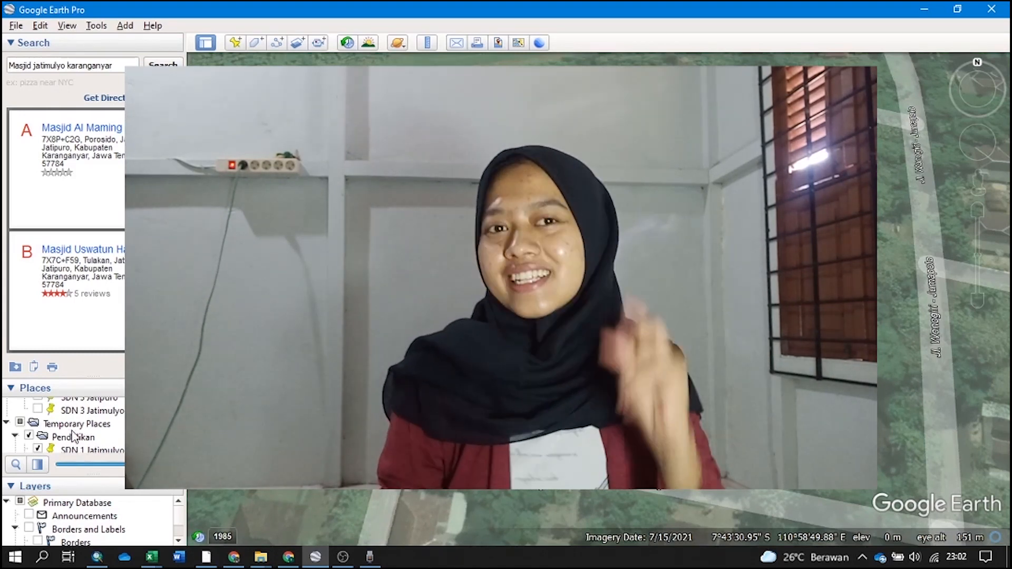
# Start a placemark named Masjid Baiturrahman Suren in the Peribadatan folder and position it on the mosque building
pyautogui.scroll(-2, 74, 437)
pyautogui.scroll(1, 74, 437)
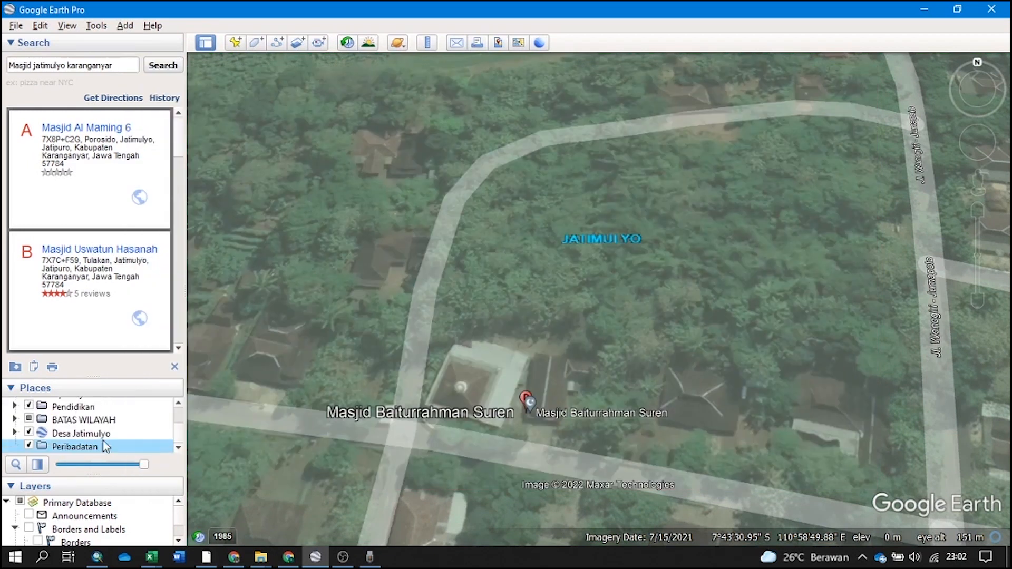
pyautogui.rightClick(91, 448)
pyautogui.moveTo(129, 263)
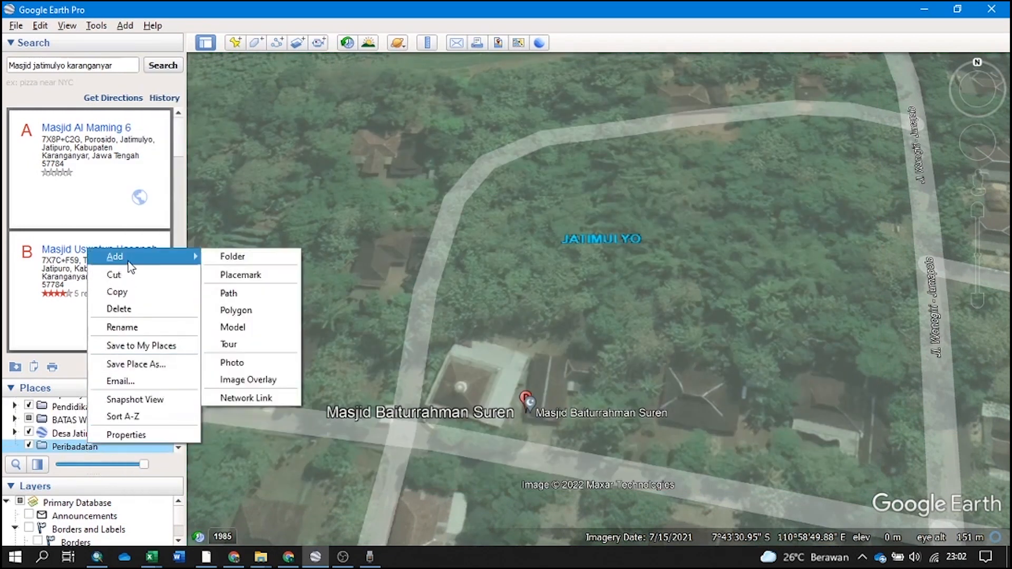
pyautogui.click(226, 275)
pyautogui.moveTo(428, 100); pyautogui.dragTo(215, 129)
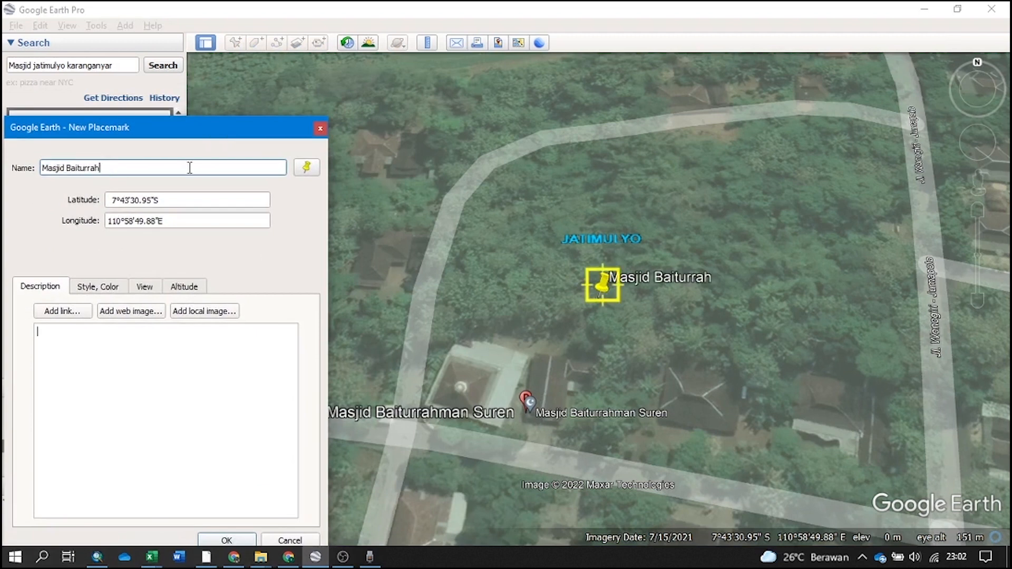
pyautogui.moveTo(606, 291); pyautogui.dragTo(480, 425)
# Give the Masjid Baiturrahman Suren placemark a blue pushpin icon and save it
pyautogui.click(307, 167)
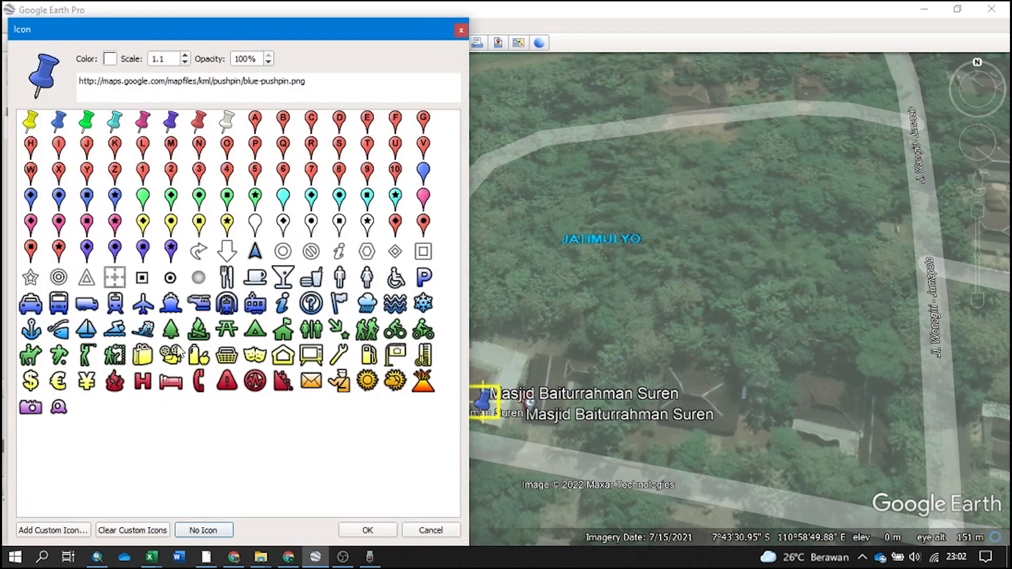
pyautogui.click(384, 533)
pyautogui.click(237, 539)
# Add a placemark named Masjid Jamil Halwani to the Peribadatan folder at that mosque, about 7°43'38.7"S, 110°59'12.4"E
pyautogui.scroll(-10, 409, 253)
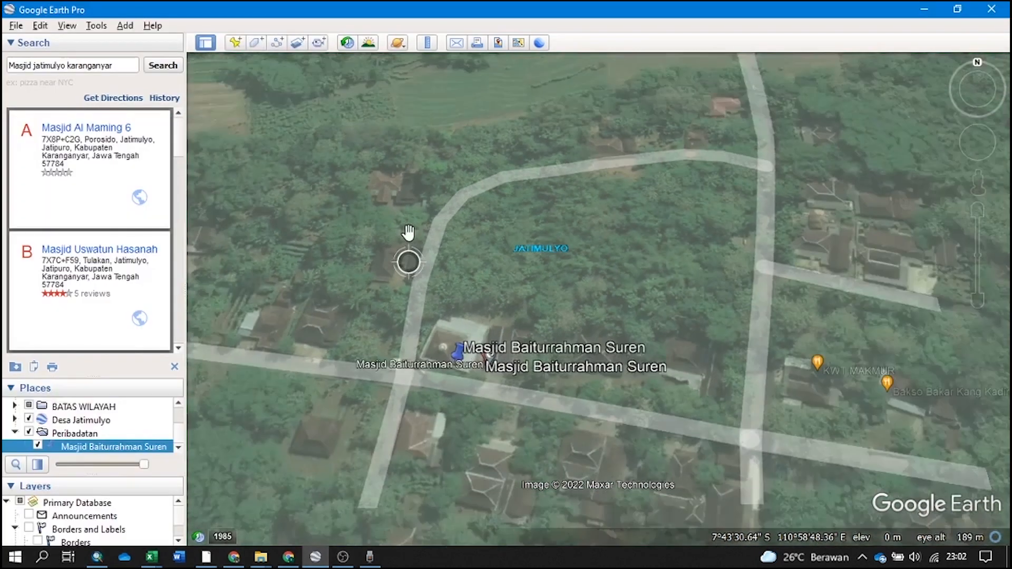
pyautogui.scroll(10, 651, 262)
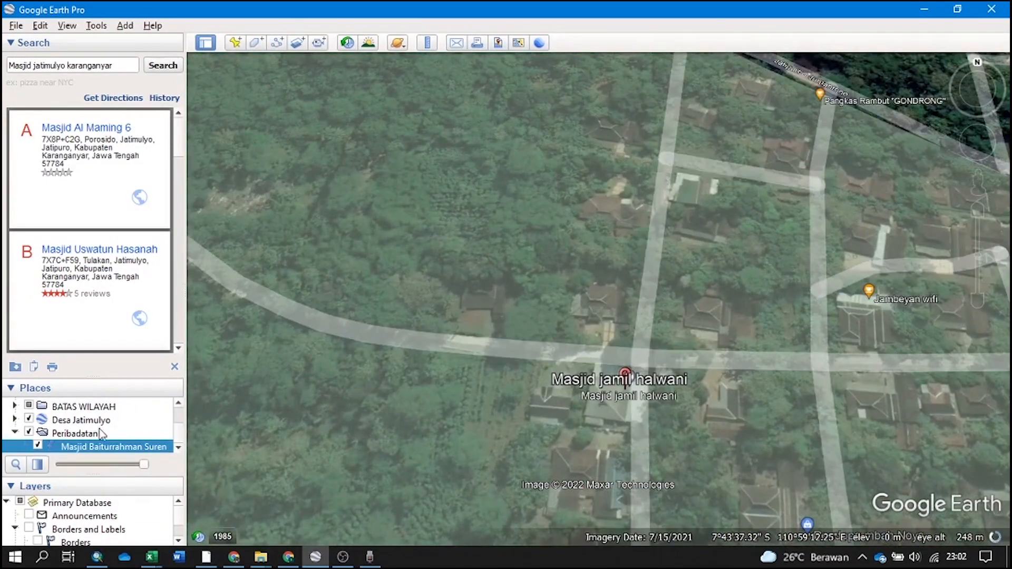
pyautogui.rightClick(102, 434)
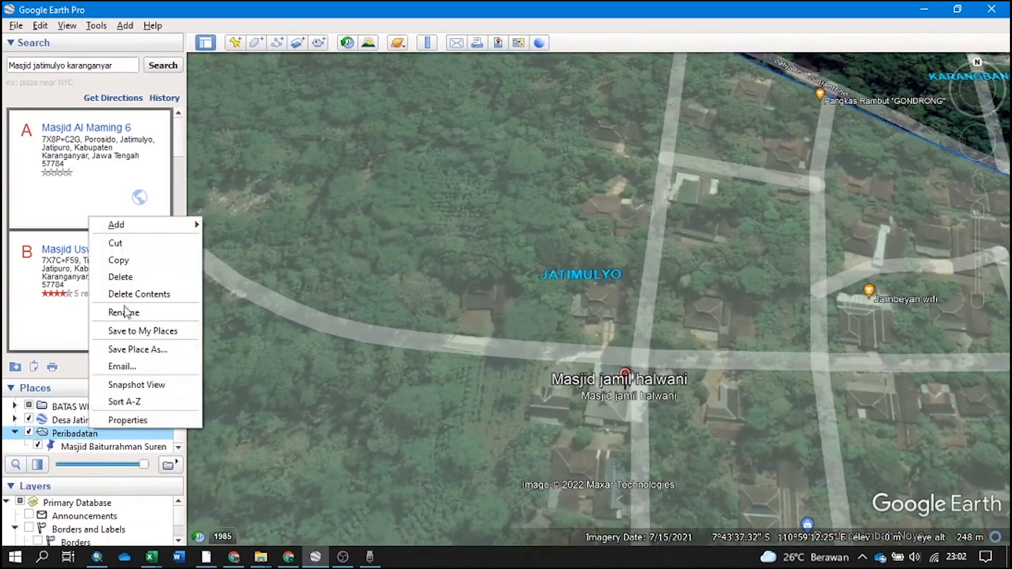
pyautogui.moveTo(158, 224)
pyautogui.click(227, 245)
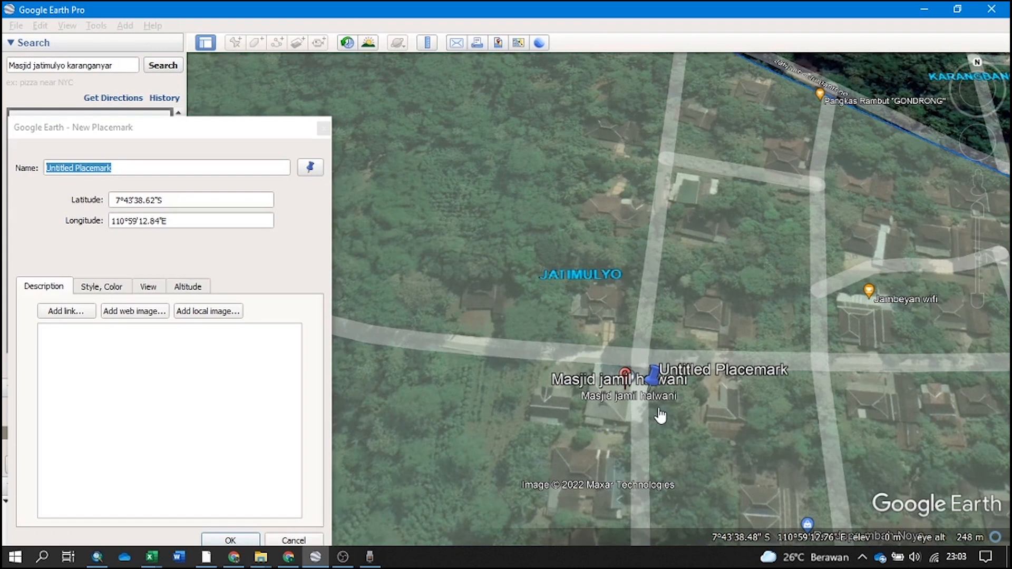
pyautogui.click(620, 388)
pyautogui.click(160, 163)
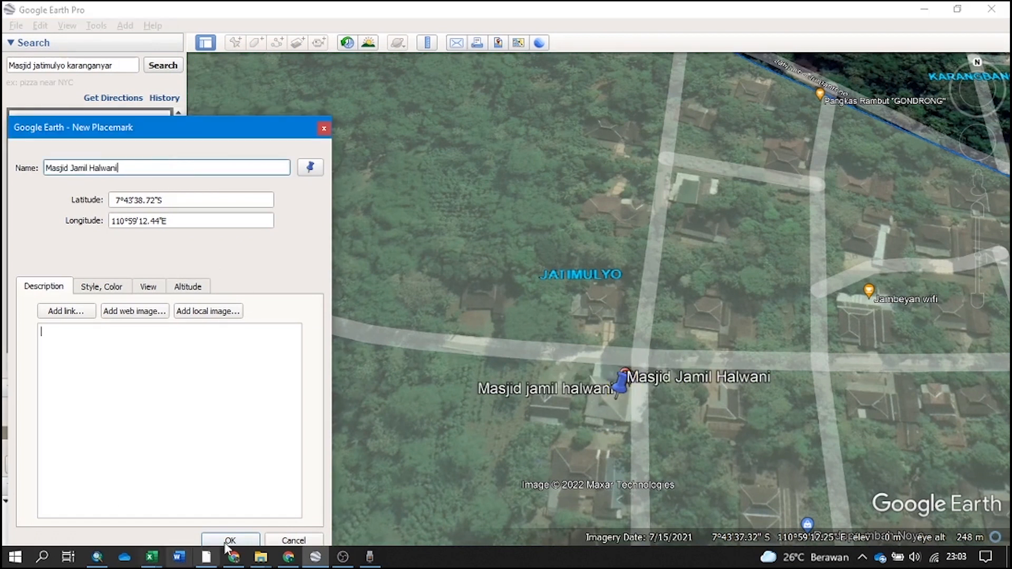
pyautogui.click(243, 537)
# Add a placemark named Masjid Amal Mulia to the Peribadatan folder at that mosque, about 7°43'48.5"S, 110°58'42.5"E
pyautogui.scroll(-7, 672, 242)
pyautogui.scroll(2, 309, 350)
pyautogui.scroll(6, 343, 348)
pyautogui.moveTo(427, 408); pyautogui.dragTo(493, 369)
pyautogui.scroll(1, 493, 344)
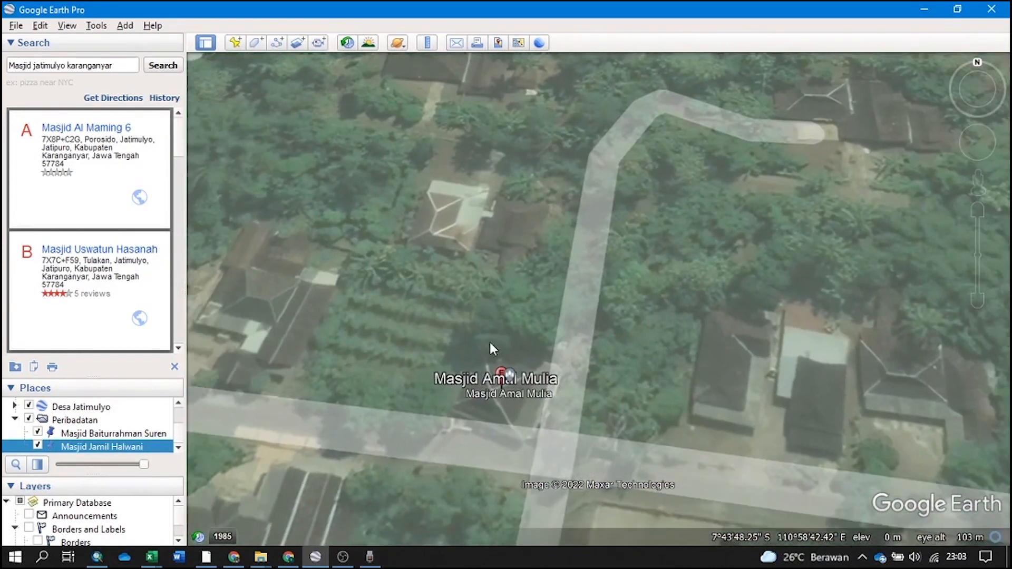
pyautogui.rightClick(85, 422)
pyautogui.moveTo(151, 218)
pyautogui.click(232, 234)
pyautogui.moveTo(602, 290); pyautogui.dragTo(512, 386)
pyautogui.click(200, 169)
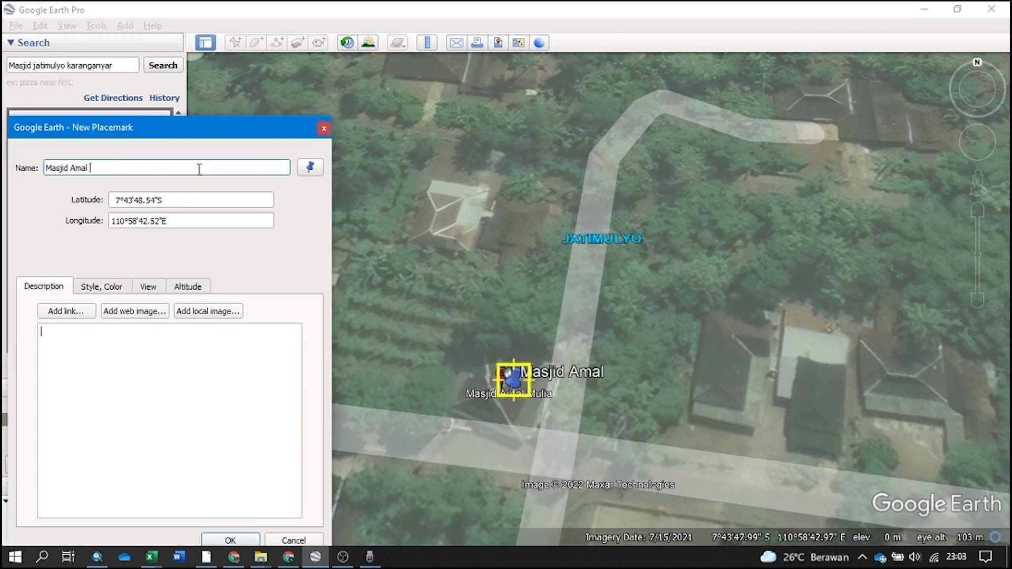
pyautogui.click(230, 540)
# Add a placemark named Masjid Uswatun Hasanah to the Peribadatan folder and position it on that mosque
pyautogui.scroll(-10, 437, 218)
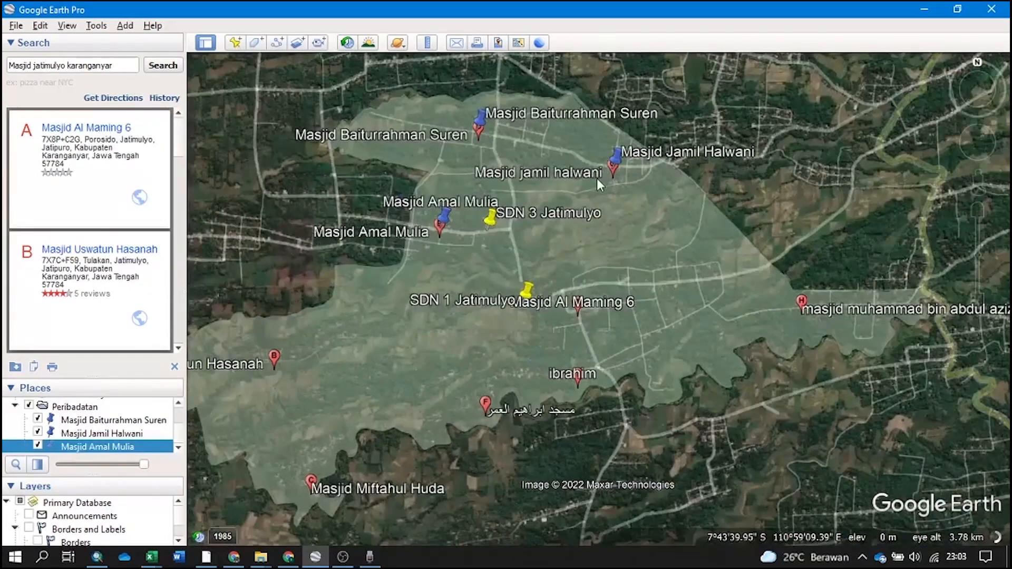
pyautogui.doubleClick(231, 359)
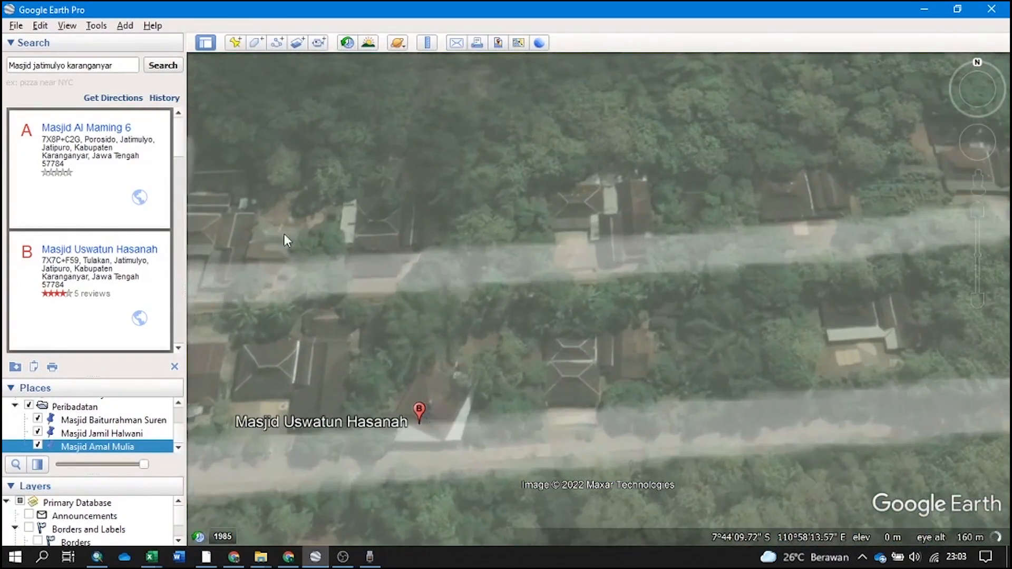
pyautogui.click(93, 408)
pyautogui.rightClick(93, 409)
pyautogui.moveTo(124, 201)
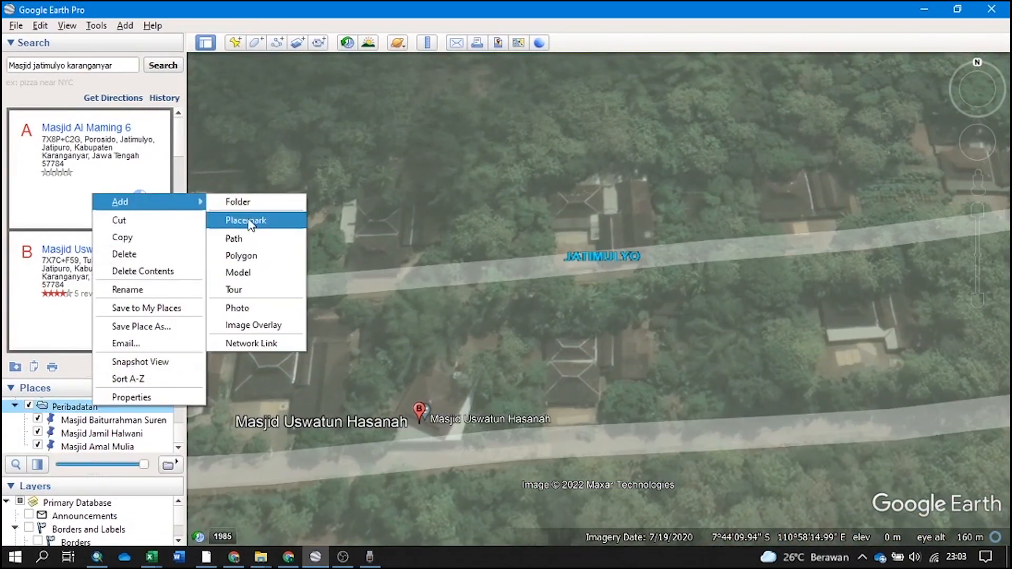
pyautogui.click(237, 219)
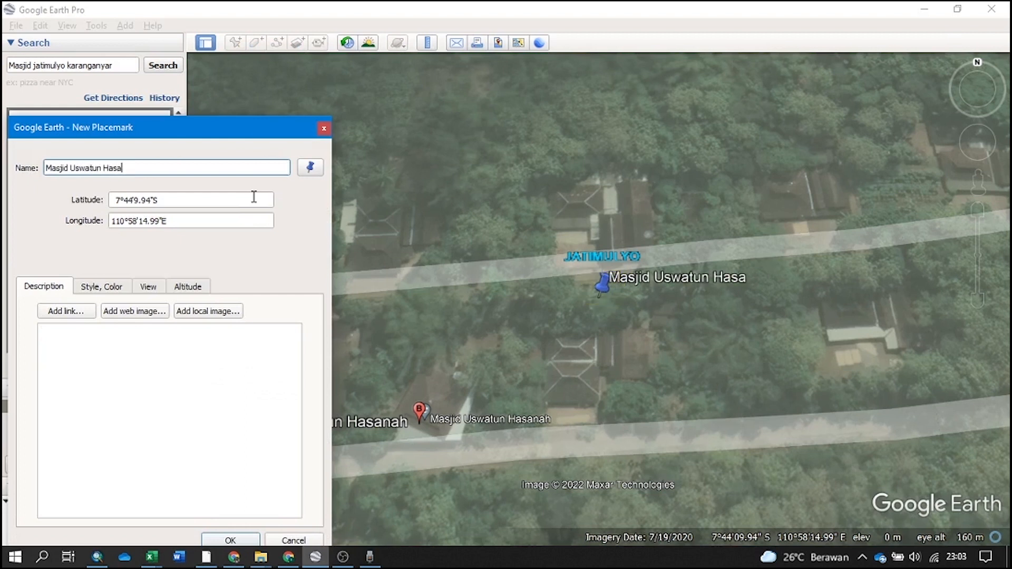
pyautogui.moveTo(394, 286); pyautogui.dragTo(895, 206)
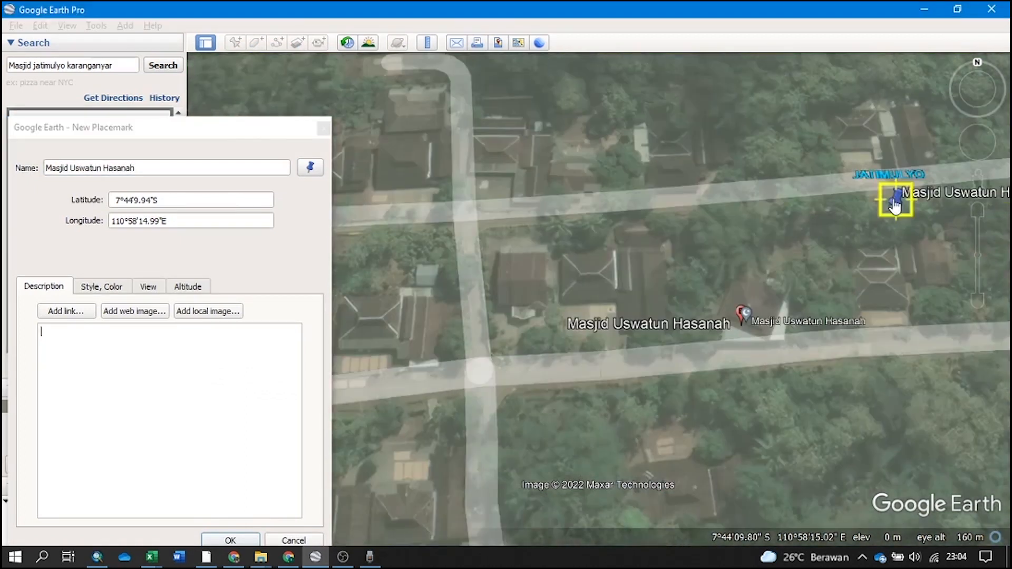
pyautogui.click(231, 541)
# Start a placemark named Masjid Miftahul Huda in the Peribadatan folder and position it on that mosque, about 7°44'32.3"S, 110°58'19.9"E
pyautogui.scroll(-5, 339, 299)
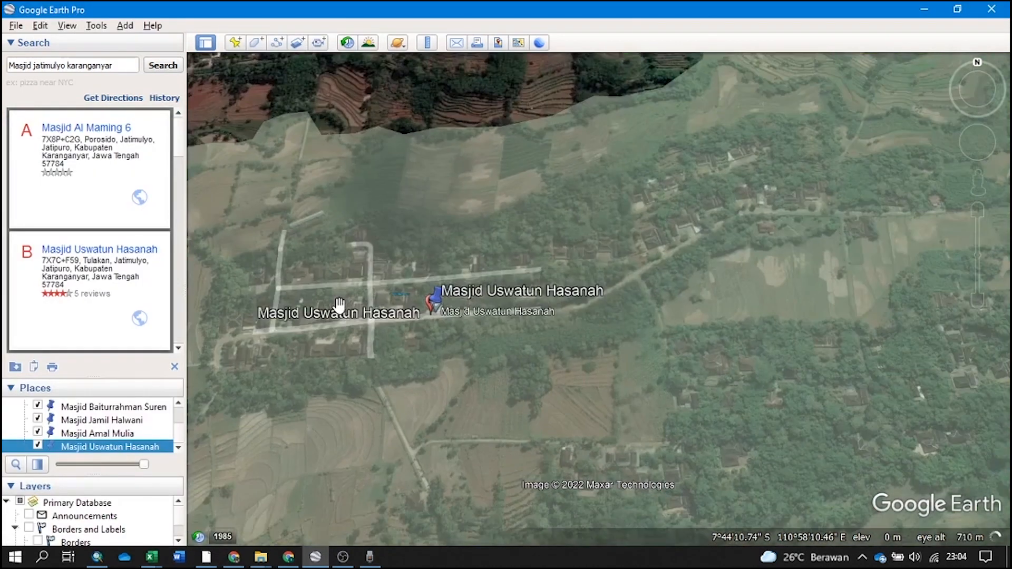
pyautogui.scroll(5, 383, 467)
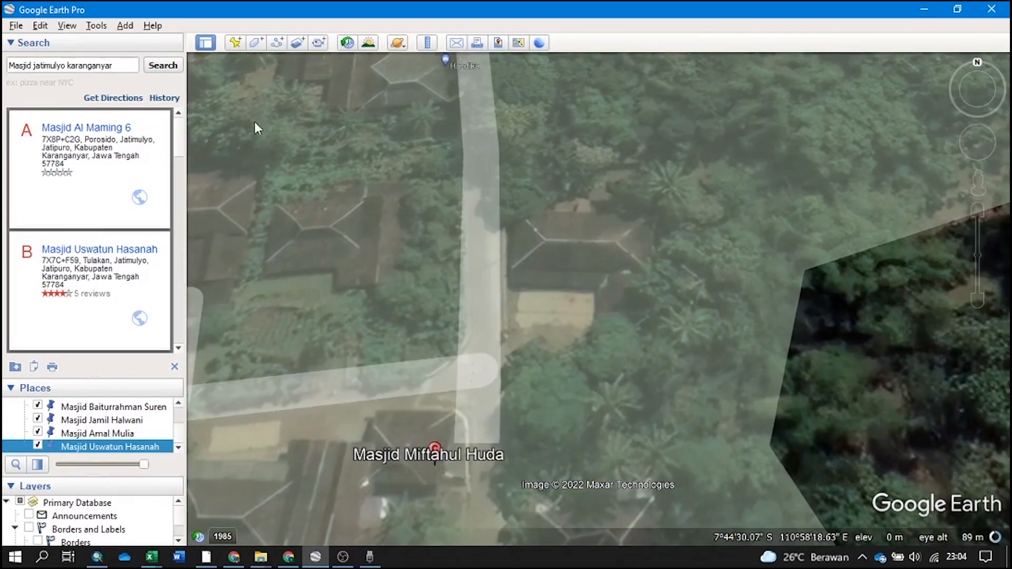
pyautogui.scroll(2, 92, 422)
pyautogui.scroll(-2, 96, 438)
pyautogui.scroll(1, 88, 428)
pyautogui.rightClick(89, 427)
pyautogui.moveTo(132, 222)
pyautogui.click(232, 239)
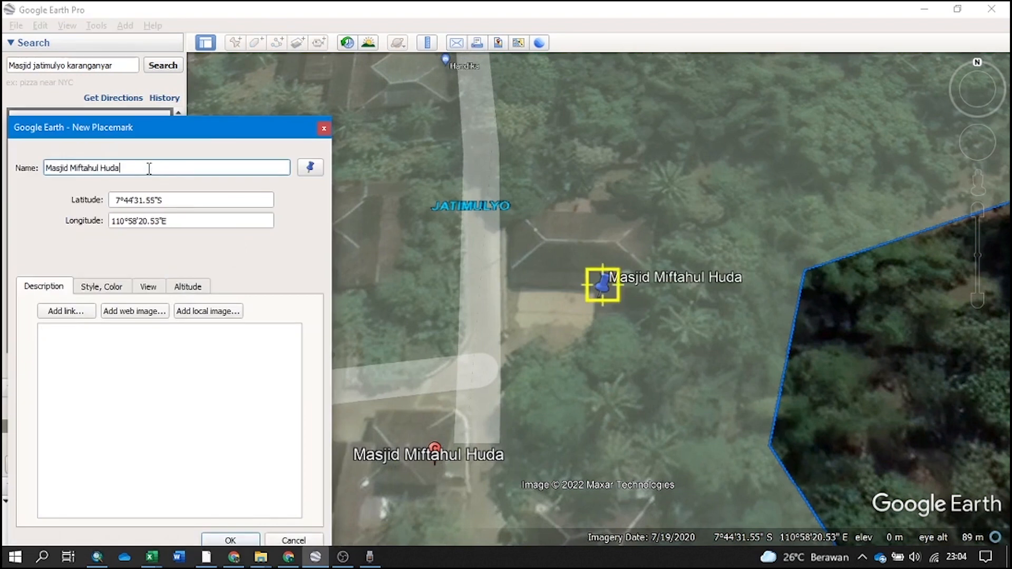
pyautogui.moveTo(606, 291); pyautogui.dragTo(438, 443)
# Inspect the buildings along the road beside the Arabic-labelled mosque marker in Street View, and return to the aerial view
pyautogui.scroll(-5, 447, 322)
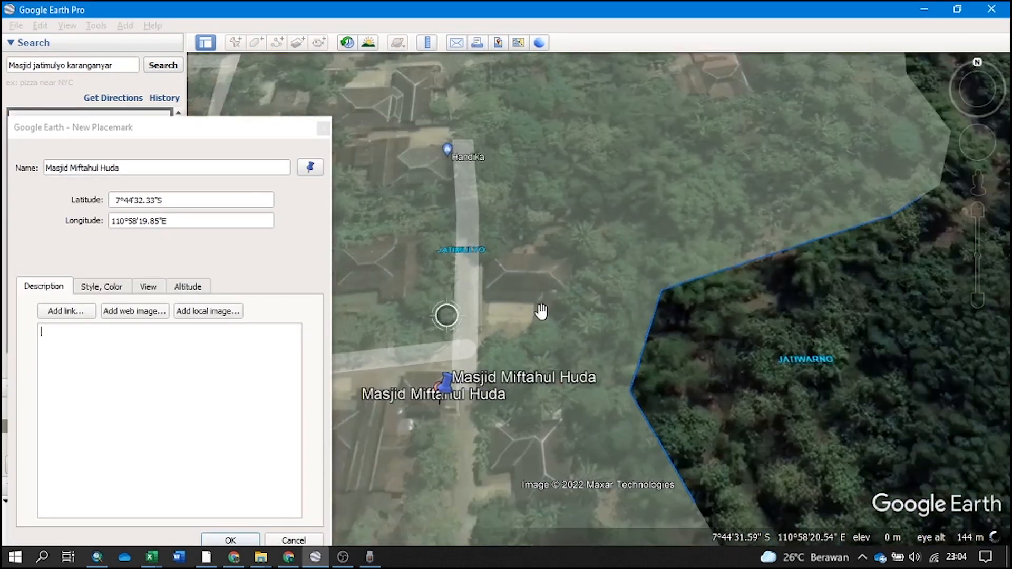
pyautogui.scroll(-2, 533, 342)
pyautogui.scroll(5, 698, 234)
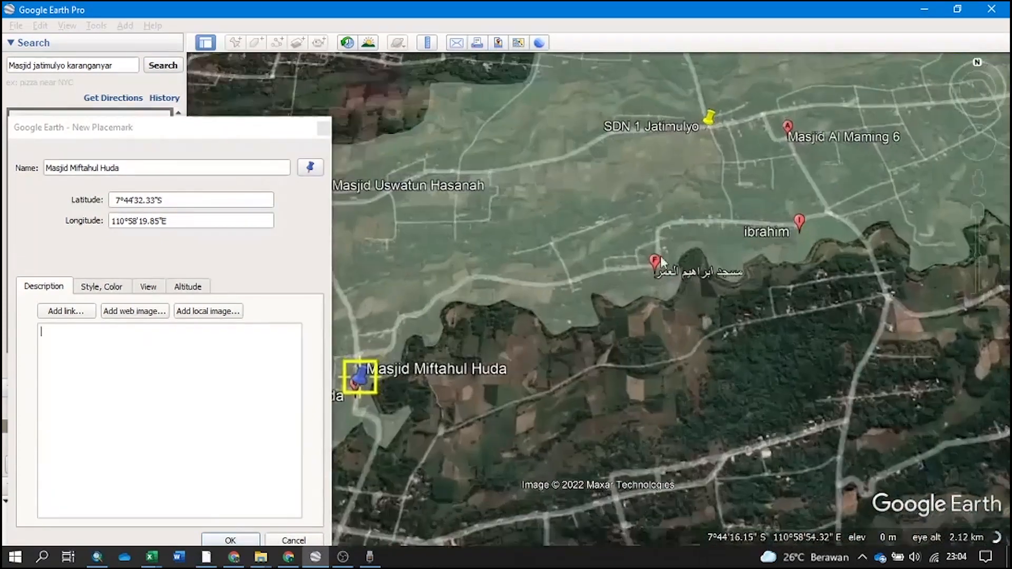
pyautogui.scroll(3, 632, 289)
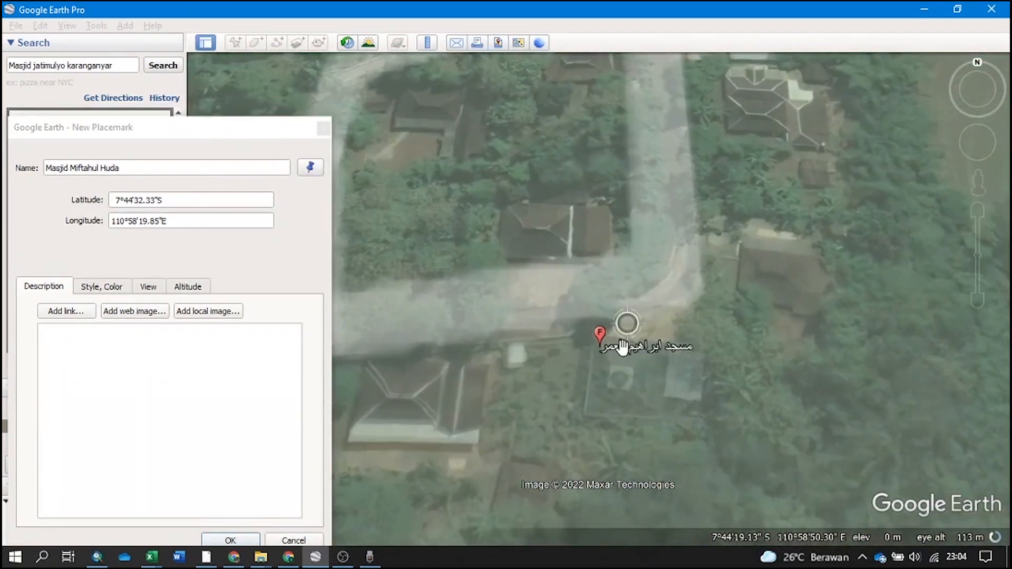
pyautogui.moveTo(978, 182); pyautogui.dragTo(820, 251)
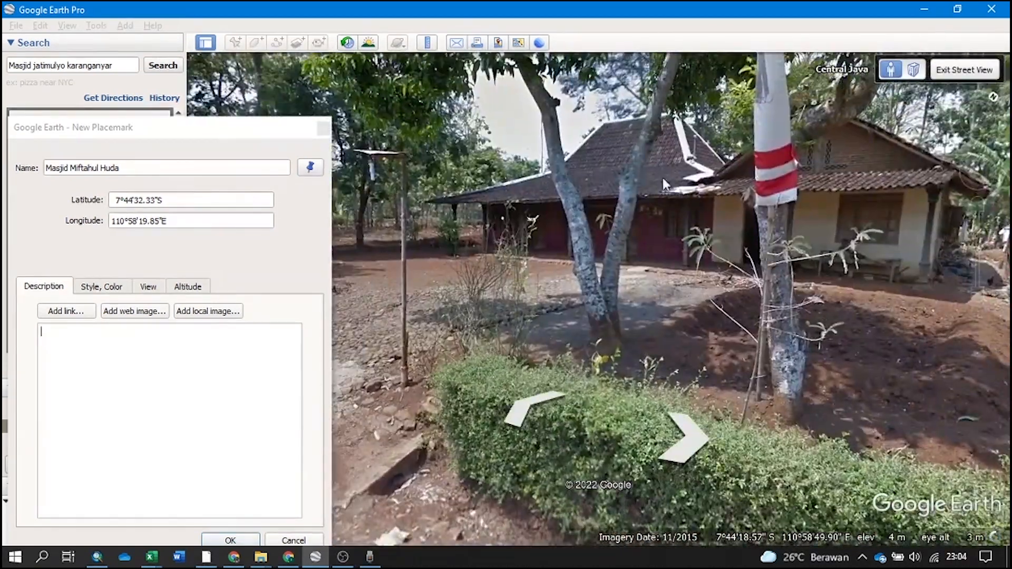
pyautogui.moveTo(531, 193); pyautogui.dragTo(792, 292)
pyautogui.click(574, 387)
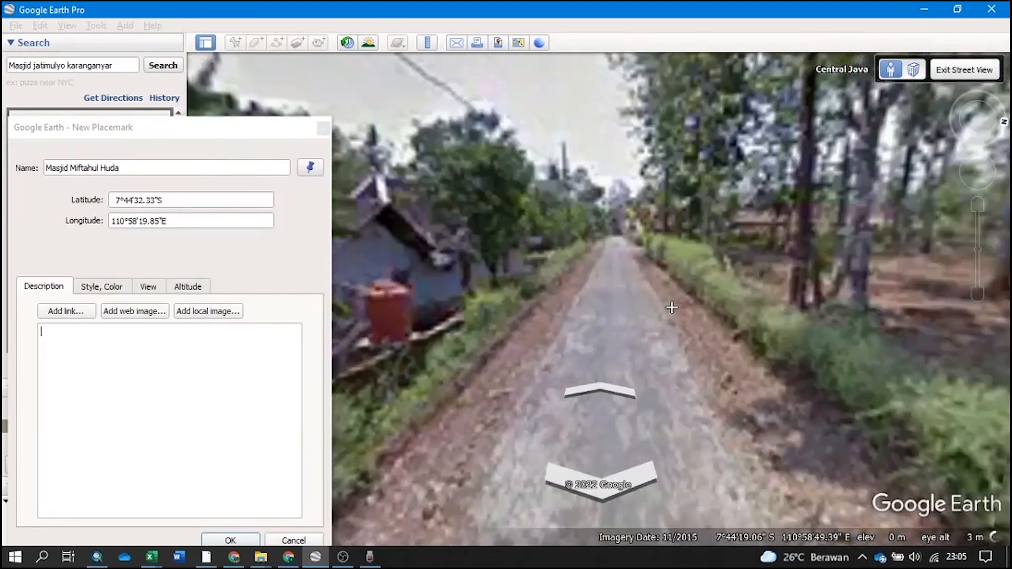
pyautogui.moveTo(672, 307); pyautogui.dragTo(780, 219)
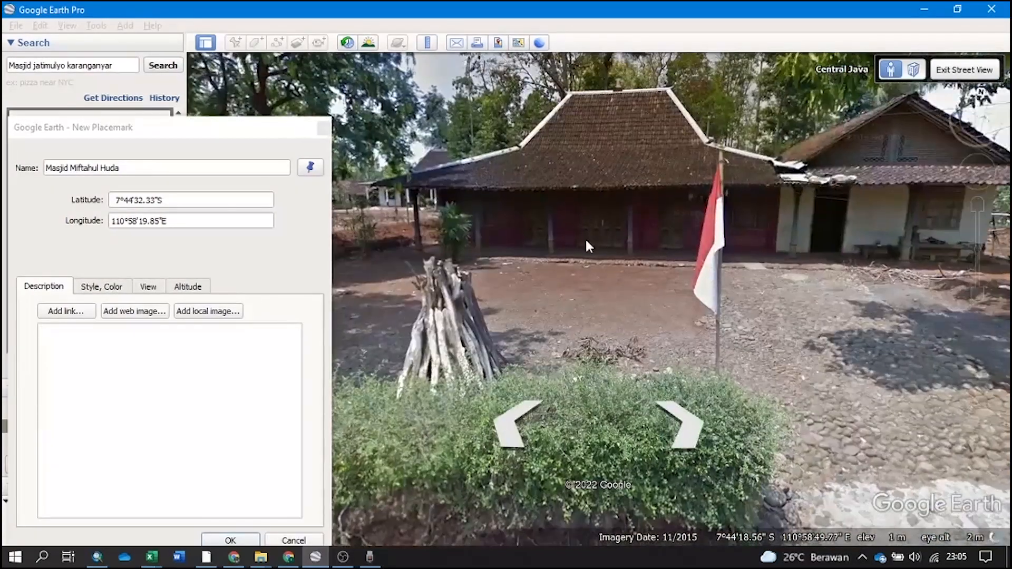
pyautogui.moveTo(640, 167); pyautogui.dragTo(649, 196)
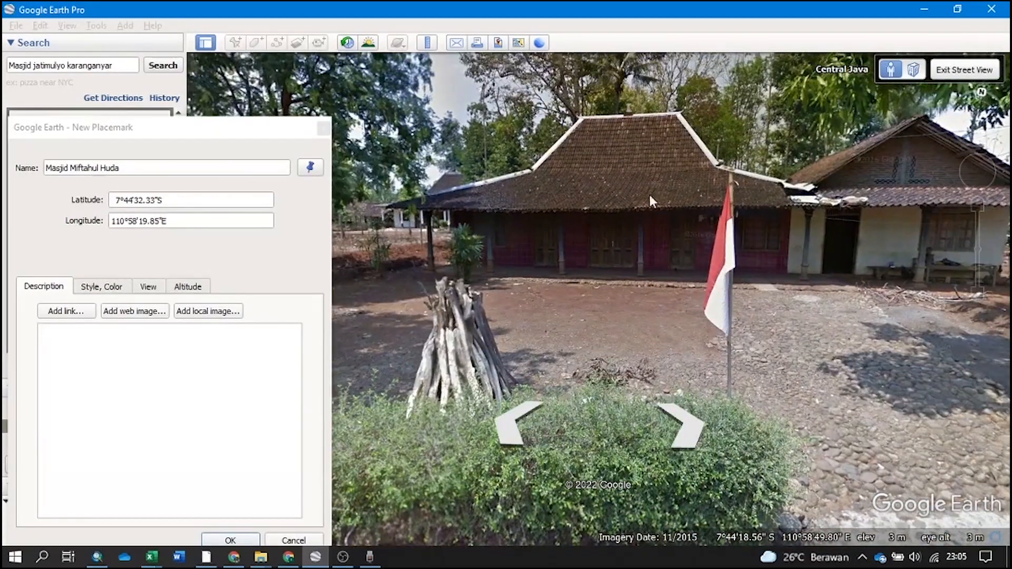
pyautogui.click(948, 72)
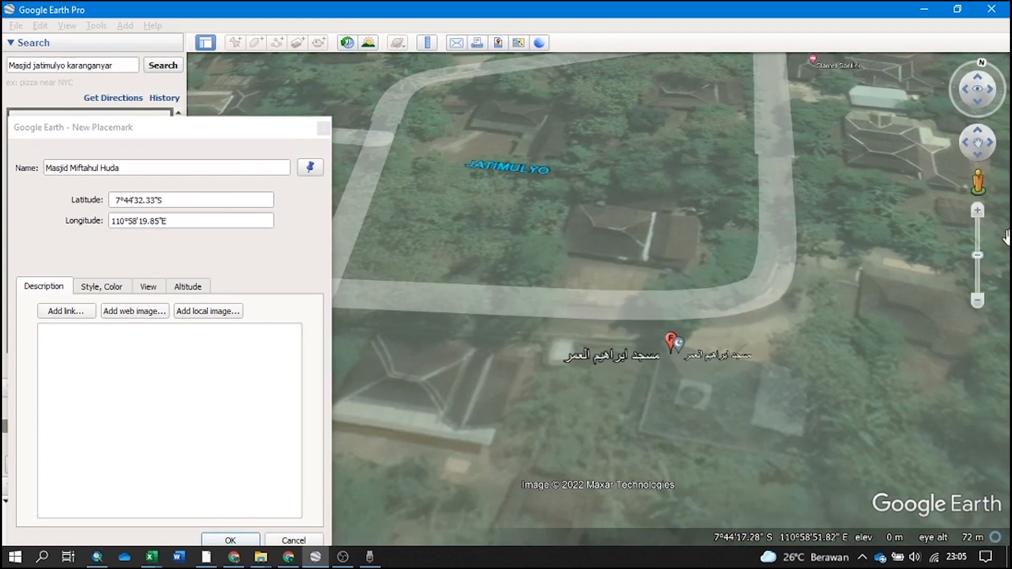
# Examine the road bend and gateway near the Arabic-labelled mosque marker in Street View and compare them with the aerial imagery
pyautogui.moveTo(721, 285); pyautogui.dragTo(724, 283)
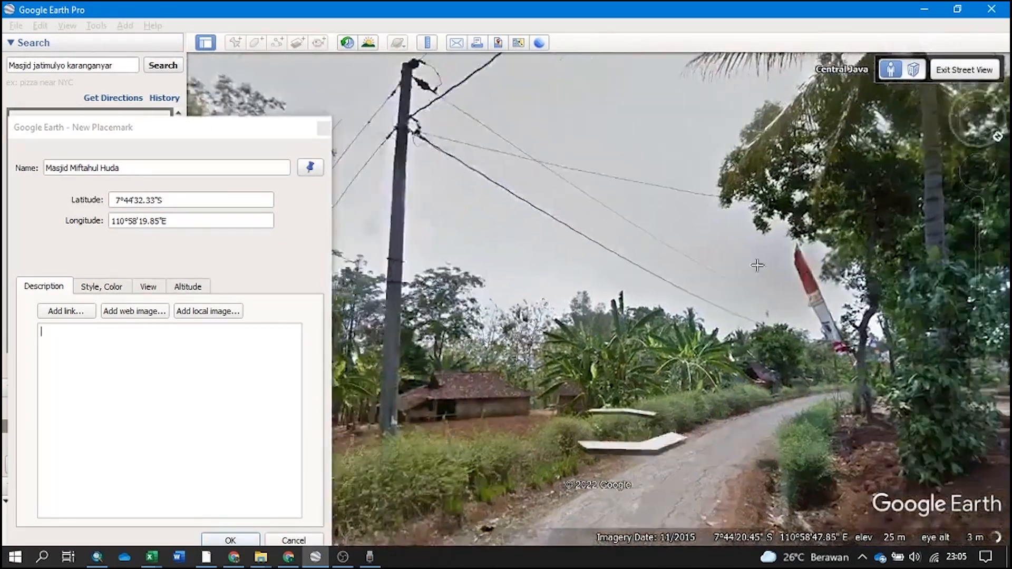
pyautogui.moveTo(501, 258); pyautogui.dragTo(759, 265)
pyautogui.moveTo(527, 248); pyautogui.dragTo(749, 250)
pyautogui.moveTo(448, 237); pyautogui.dragTo(801, 247)
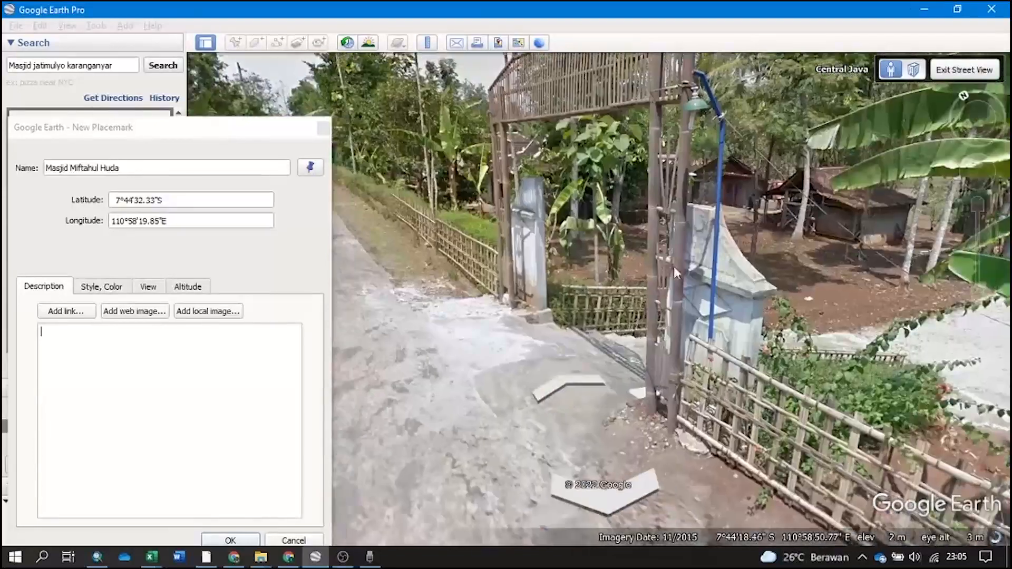
pyautogui.moveTo(641, 267); pyautogui.dragTo(843, 295)
pyautogui.scroll(2, 706, 308)
pyautogui.moveTo(706, 307); pyautogui.dragTo(573, 199)
pyautogui.doubleClick(572, 199)
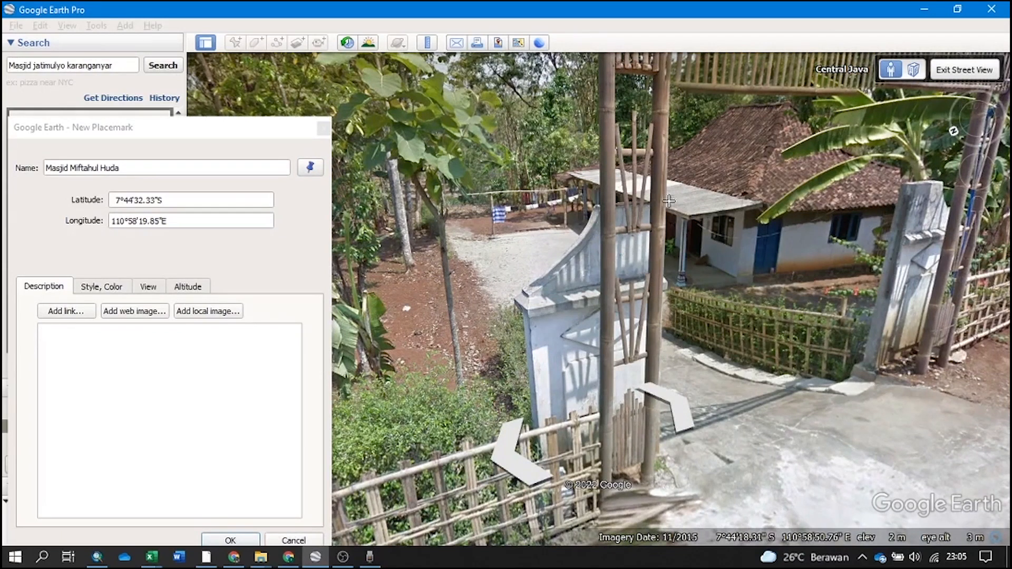
pyautogui.scroll(-5, 694, 220)
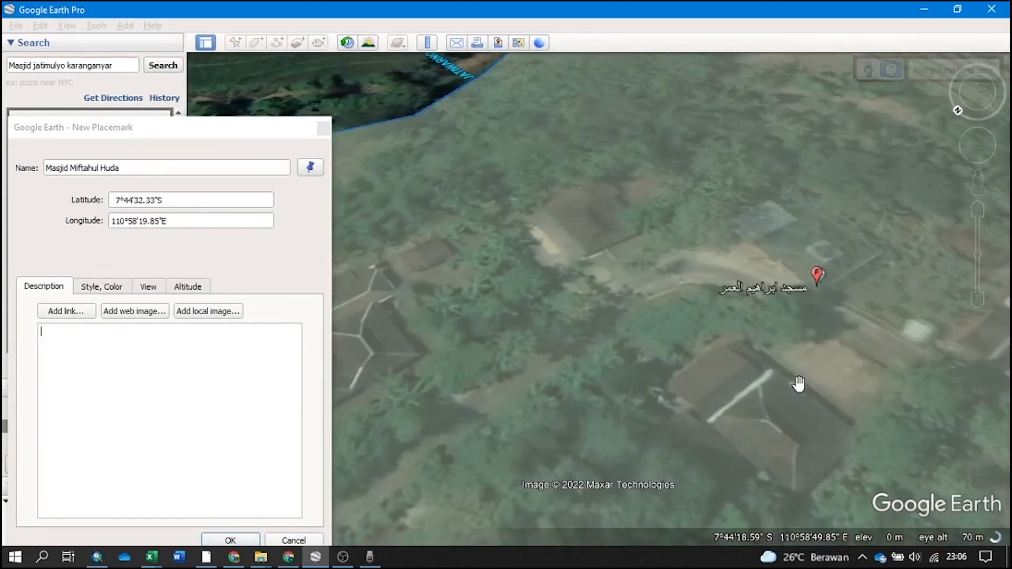
pyautogui.scroll(-4, 783, 308)
pyautogui.scroll(4, 796, 290)
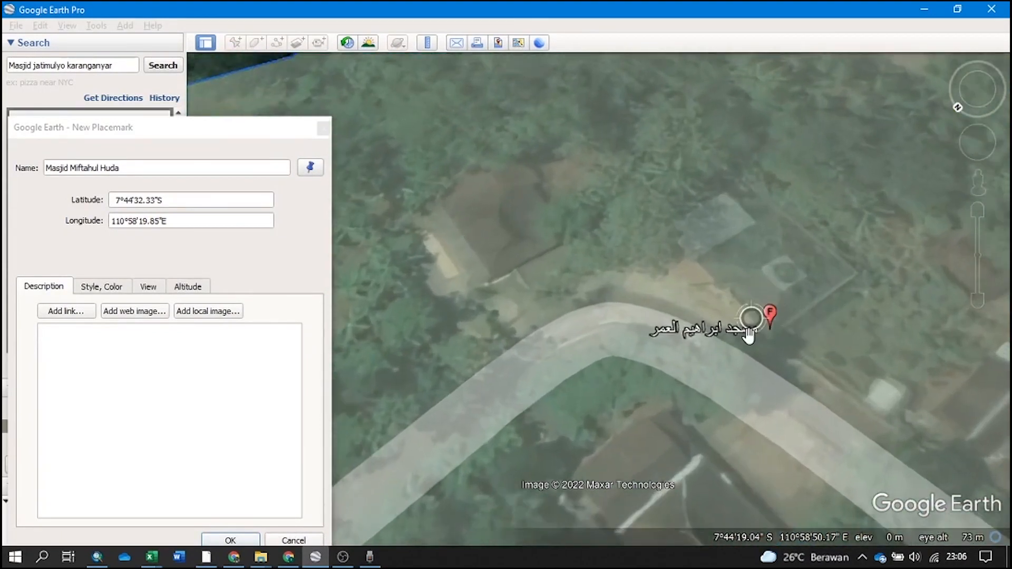
pyautogui.scroll(-3, 722, 331)
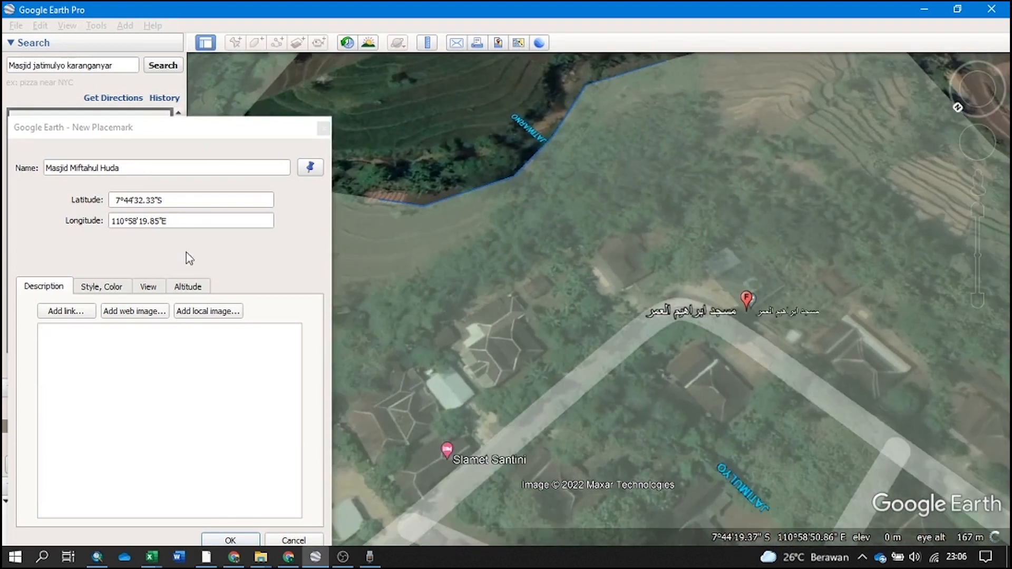
# Save the Masjid Miftahul Huda placemark and add one named Masjid X at the Arabic-labelled mosque, about 7°44'19.1"S, 110°58'50.1"E
pyautogui.click(224, 539)
pyautogui.scroll(1, 94, 432)
pyautogui.rightClick(84, 414)
pyautogui.moveTo(158, 211)
pyautogui.click(258, 231)
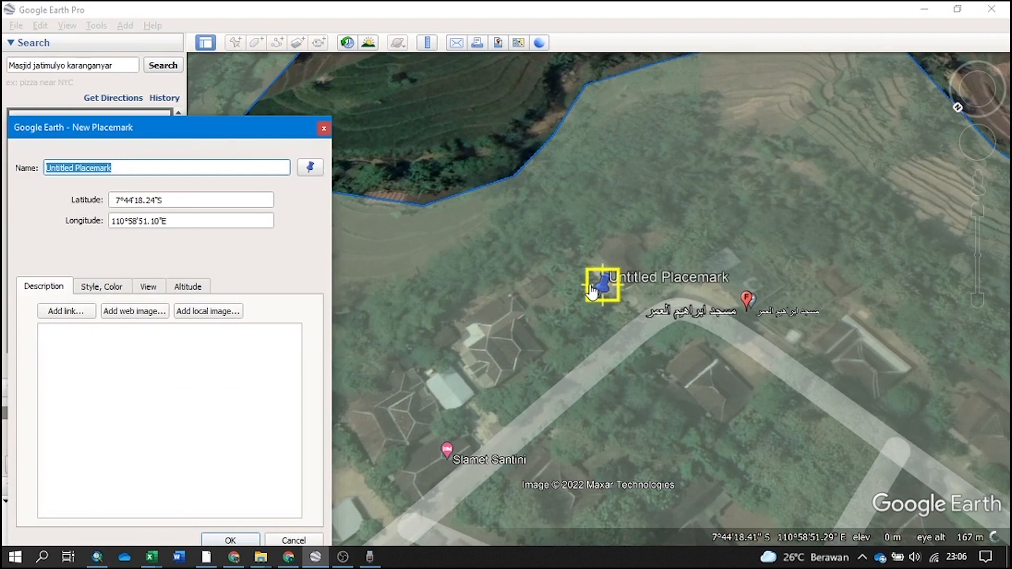
pyautogui.moveTo(593, 290); pyautogui.dragTo(731, 284)
pyautogui.click(147, 160)
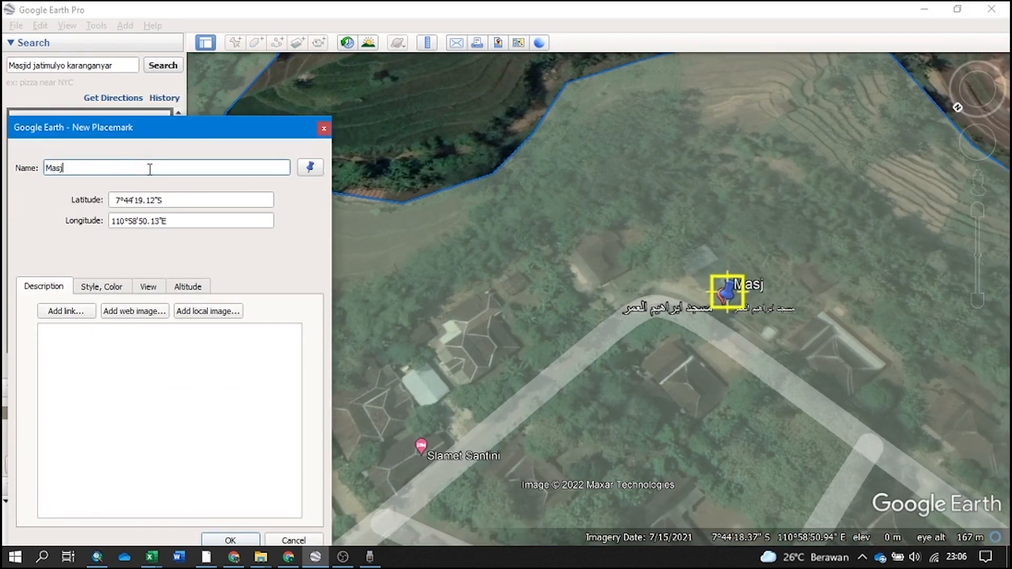
pyautogui.click(231, 540)
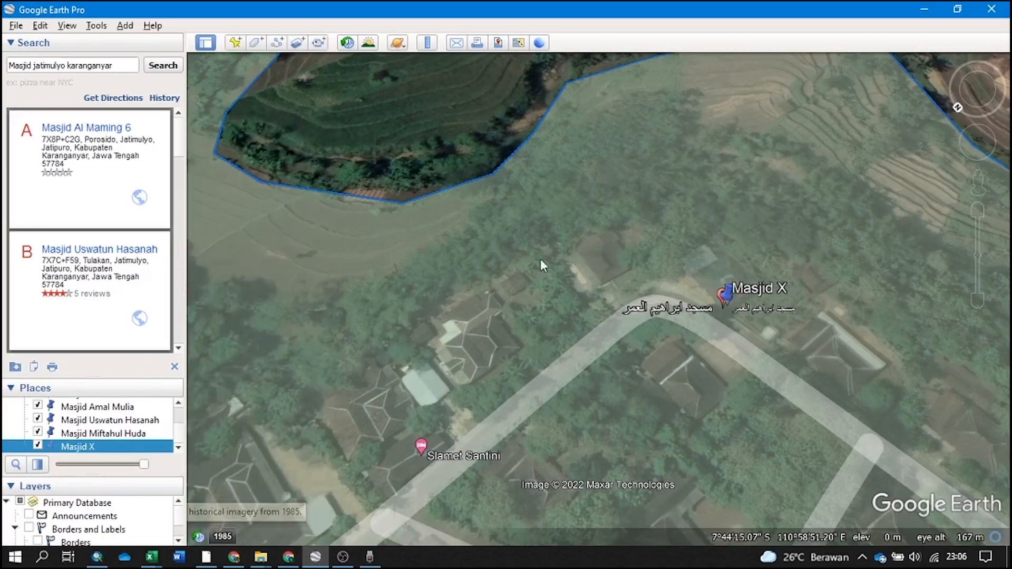
# Check the building at the ibrahim marker from the air and from the adjacent road at ground level
pyautogui.scroll(-5, 501, 290)
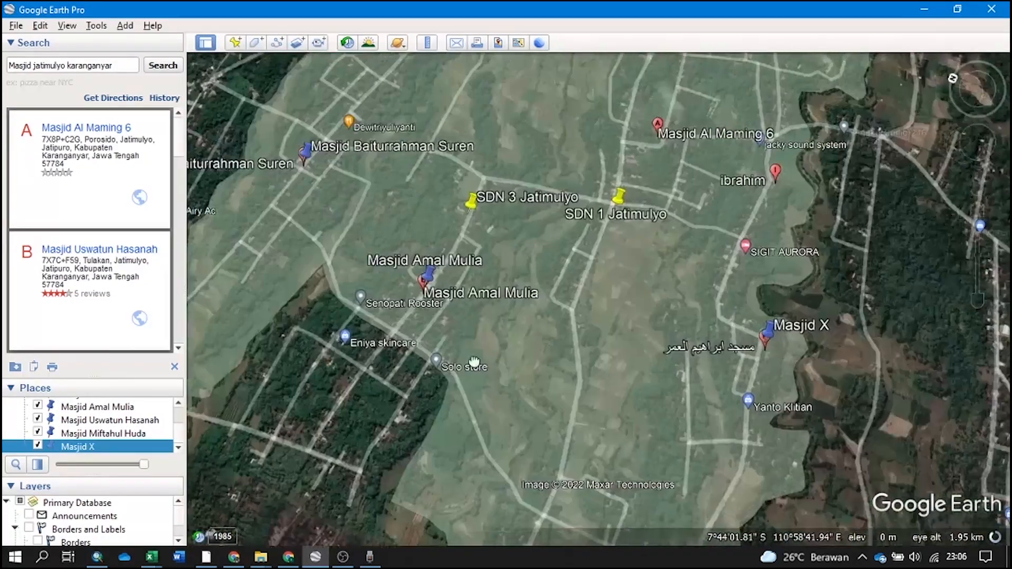
pyautogui.moveTo(475, 362); pyautogui.dragTo(617, 222)
pyautogui.scroll(6, 655, 269)
pyautogui.scroll(2, 653, 369)
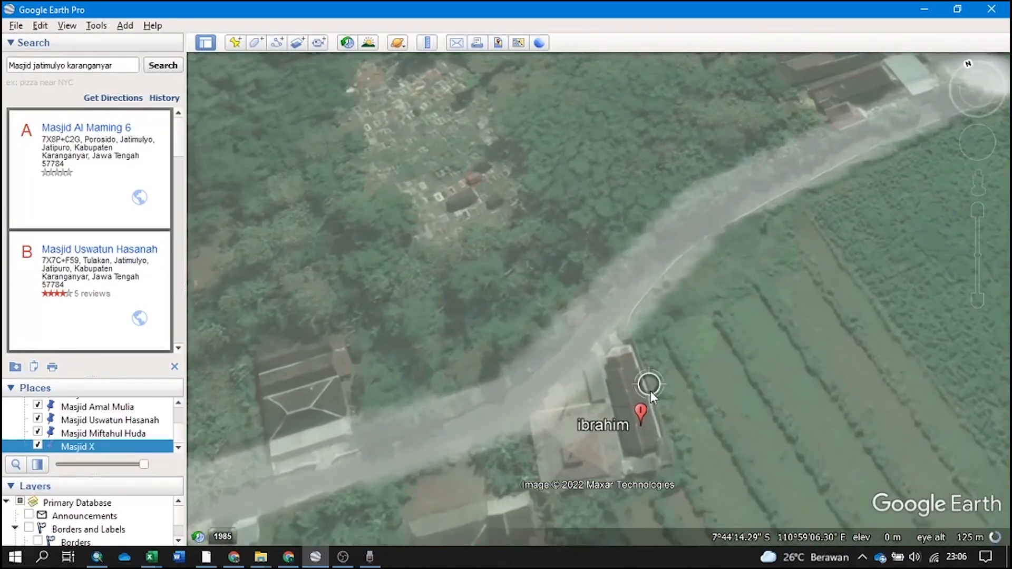
pyautogui.moveTo(978, 185); pyautogui.dragTo(554, 307)
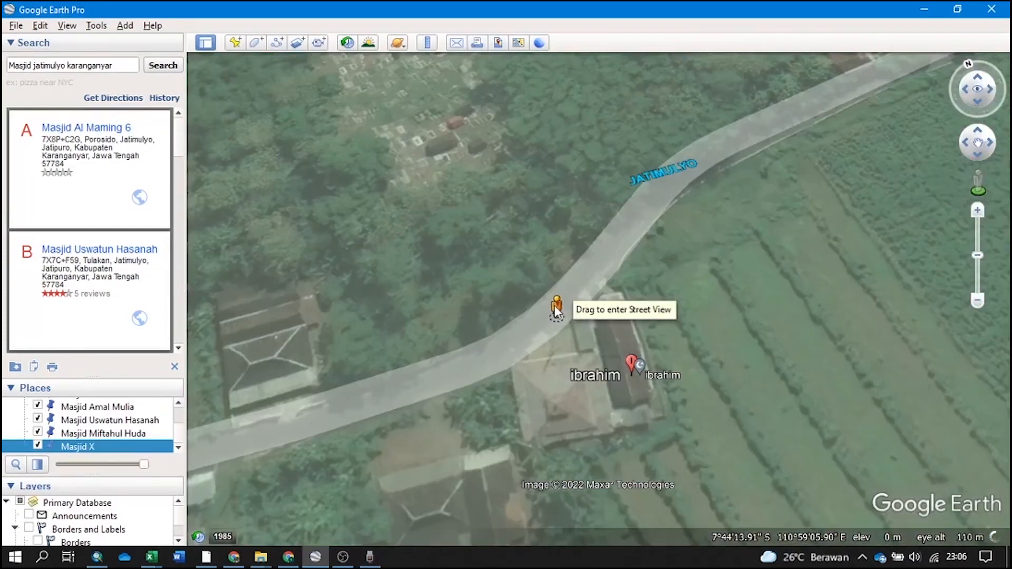
pyautogui.moveTo(580, 275); pyautogui.dragTo(615, 266)
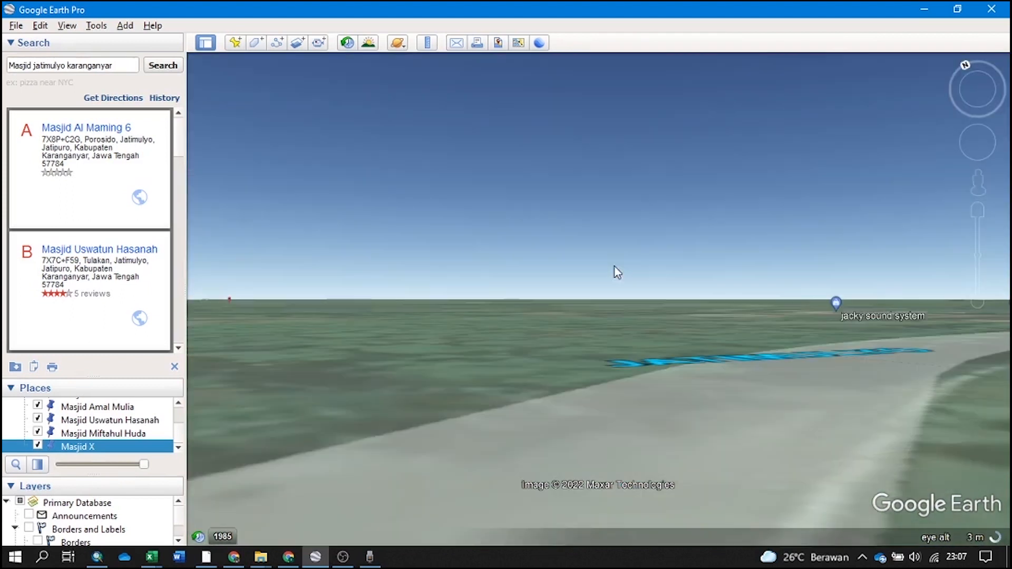
pyautogui.click(934, 70)
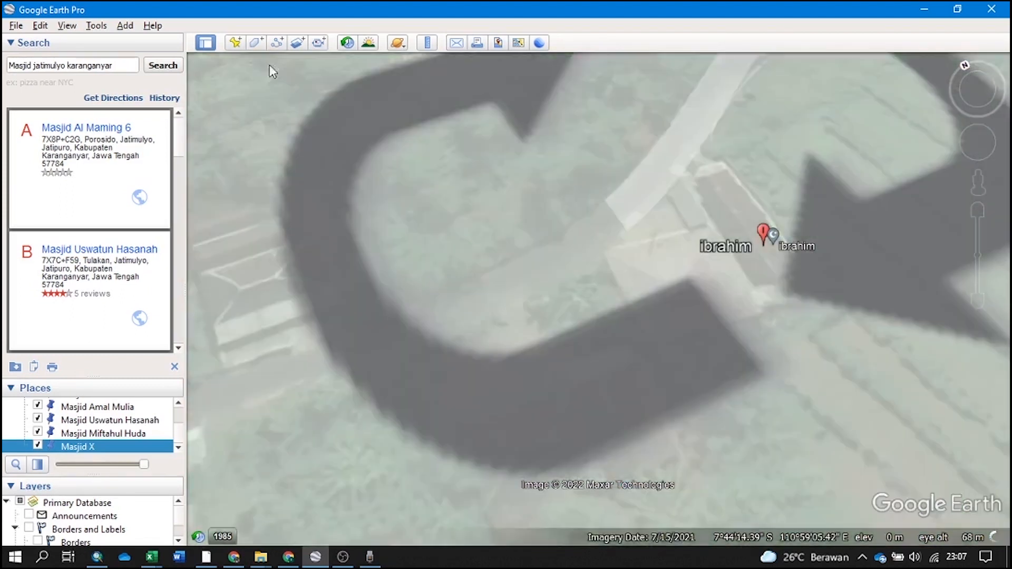
# Add a placemark named Masjid Ibrahim to the Peribadatan folder beside the ibrahim marker, about 7°44'14.5"S, 110°59'5.8"E
pyautogui.scroll(-3, 96, 444)
pyautogui.rightClick(93, 436)
pyautogui.moveTo(158, 230)
pyautogui.click(227, 237)
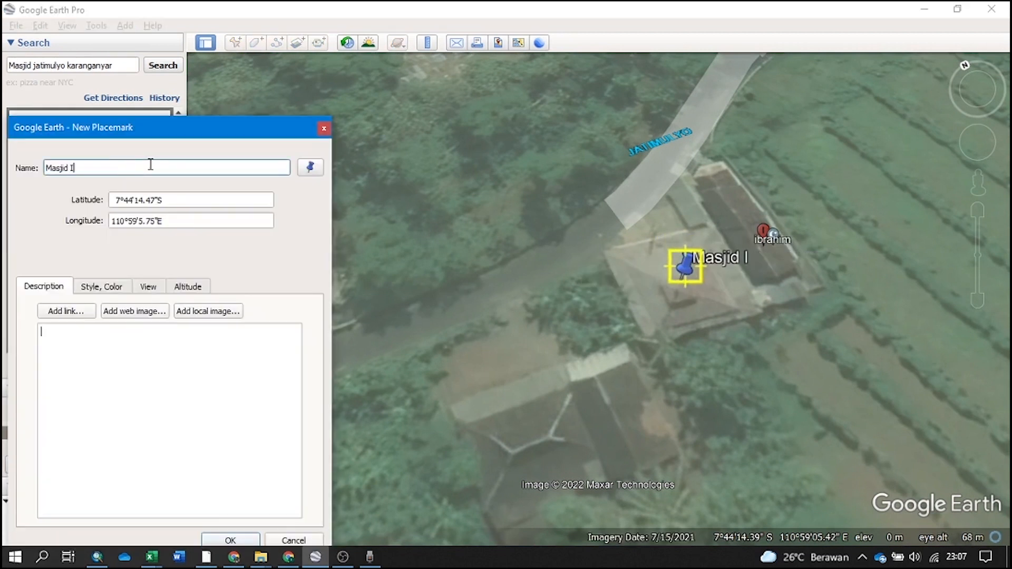
pyautogui.click(230, 540)
# Add a placemark named Masjid Al Maming 6 to the Peribadatan folder at the matching search marker, about 7°44'2.2"S, 110°59'6.3"E
pyautogui.scroll(-5, 516, 369)
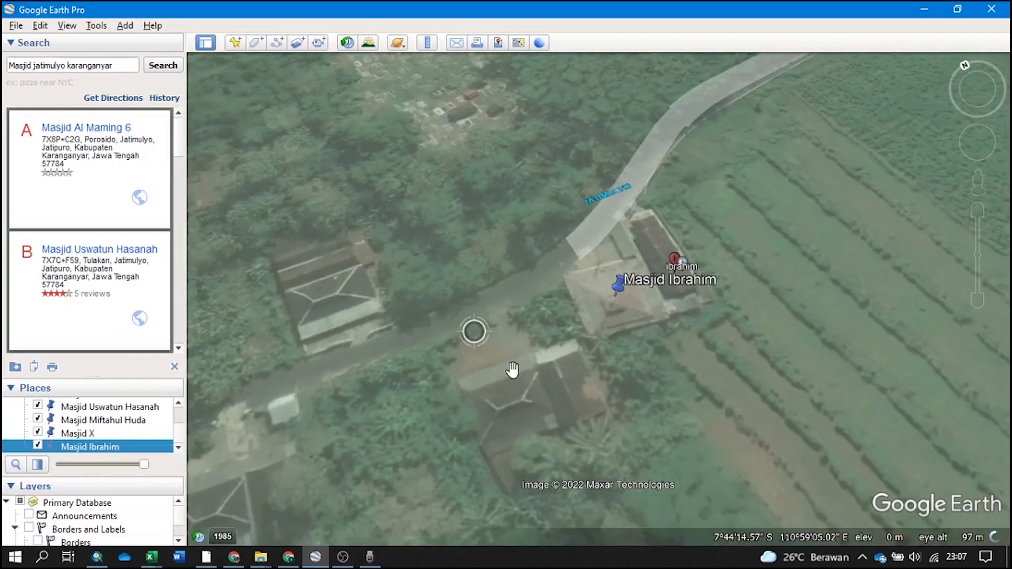
pyautogui.scroll(3, 609, 303)
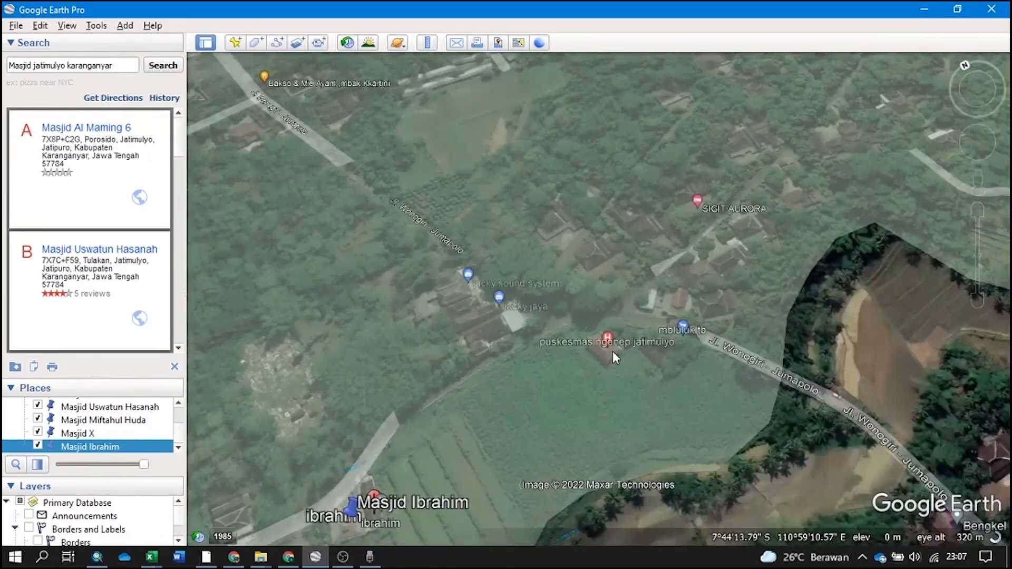
pyautogui.scroll(-5, 586, 377)
pyautogui.scroll(-3, 586, 376)
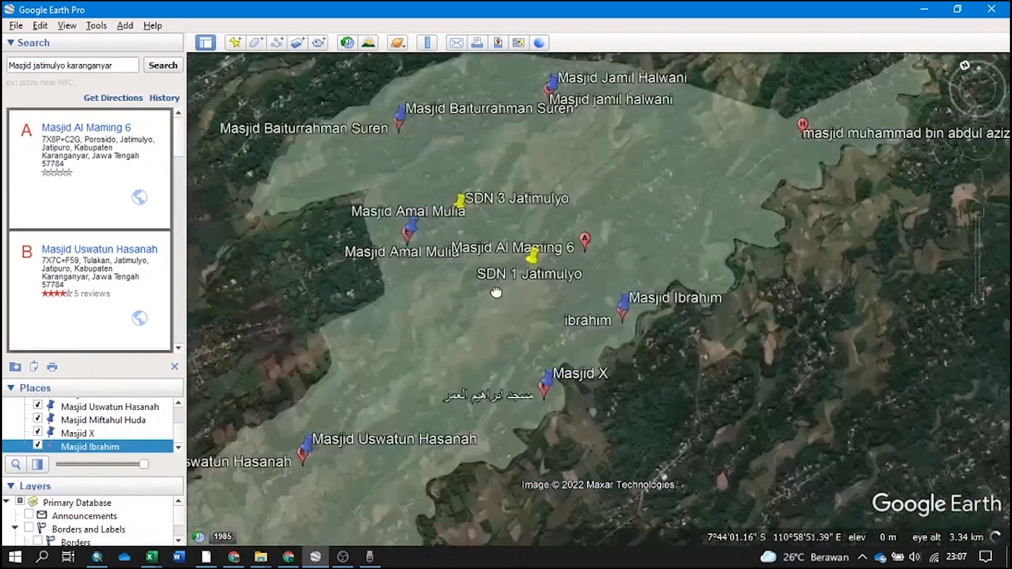
pyautogui.scroll(10, 559, 295)
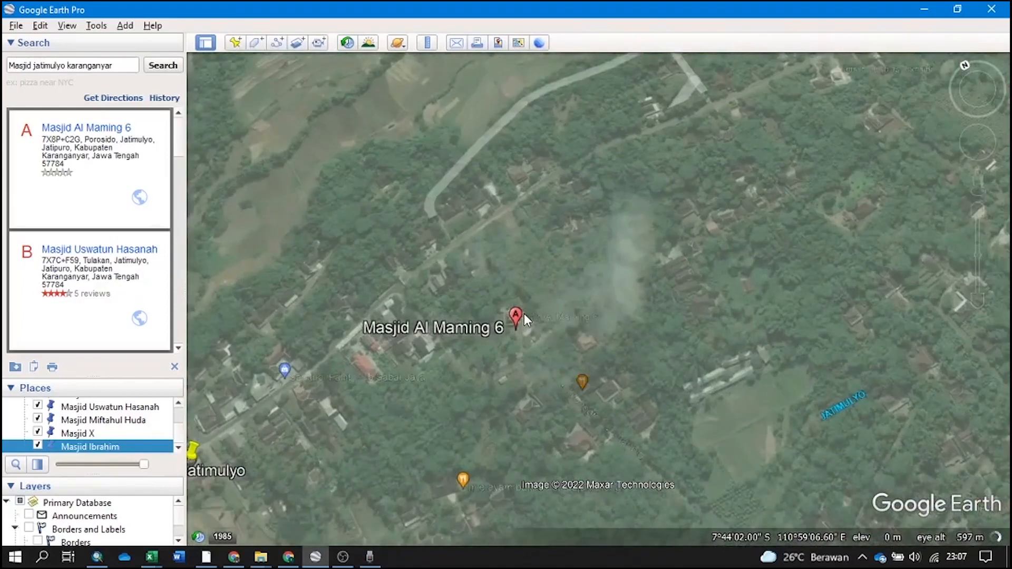
pyautogui.scroll(3, 513, 312)
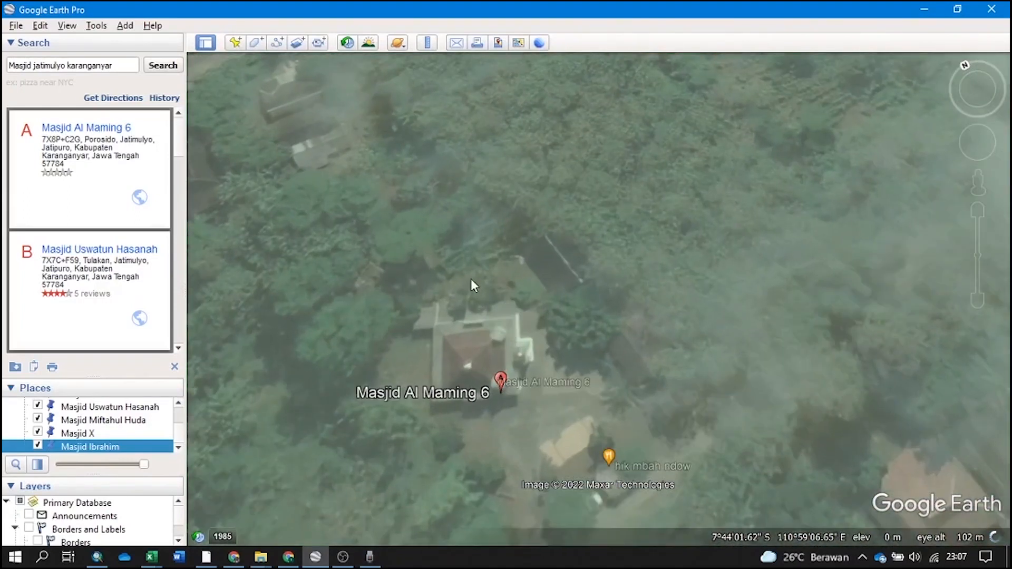
pyautogui.scroll(5, 87, 426)
pyautogui.rightClick(87, 426)
pyautogui.moveTo(113, 215)
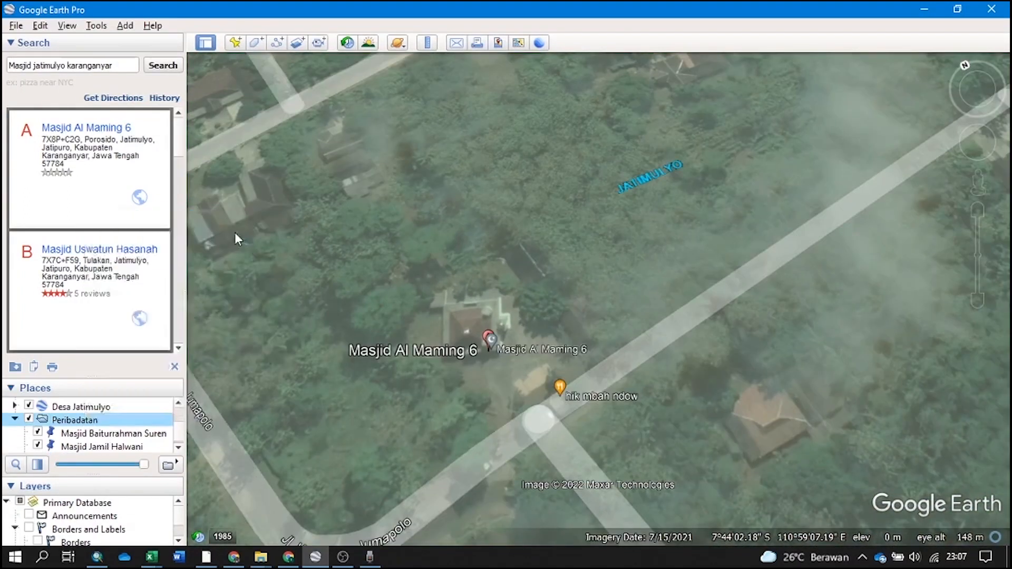
pyautogui.click(237, 232)
pyautogui.moveTo(492, 351); pyautogui.dragTo(492, 355)
pyautogui.click(138, 169)
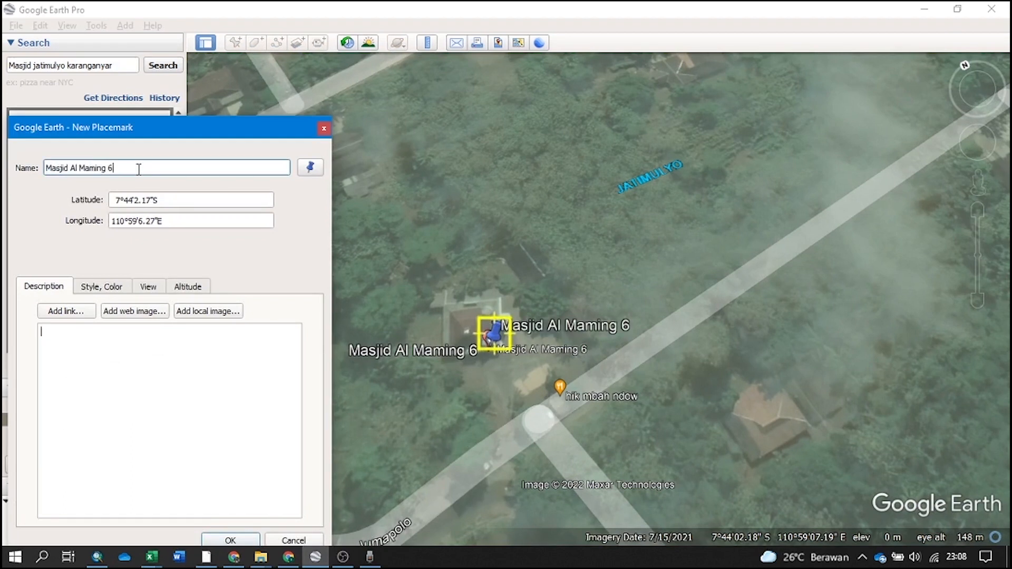
pyautogui.click(230, 540)
# Add a placemark named Masjid Muhammad bin Abdul Aziz just north of its search marker, about 7°44'2.0"S, 110°59'45.2"E
pyautogui.scroll(-6, 428, 337)
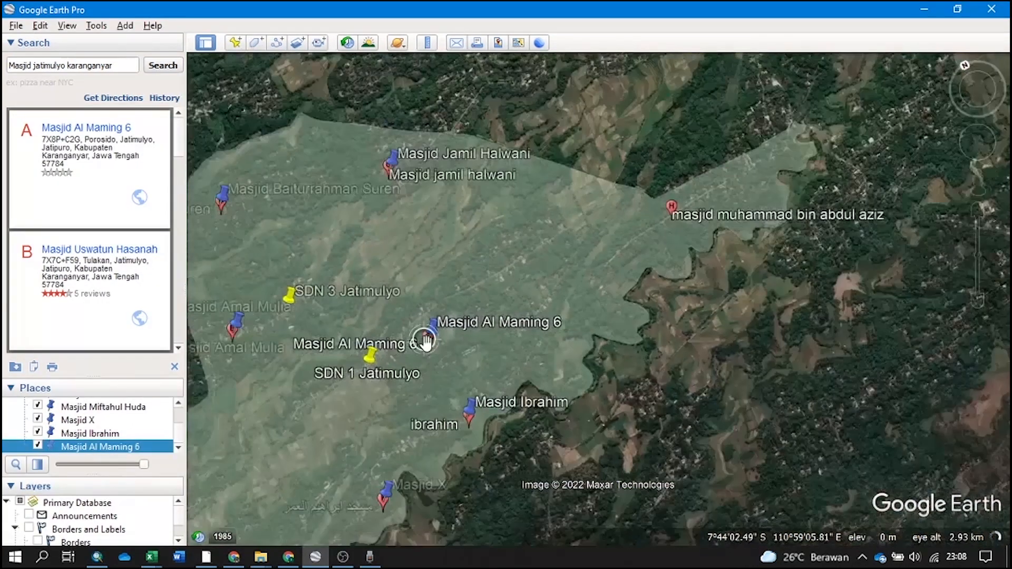
pyautogui.scroll(7, 651, 198)
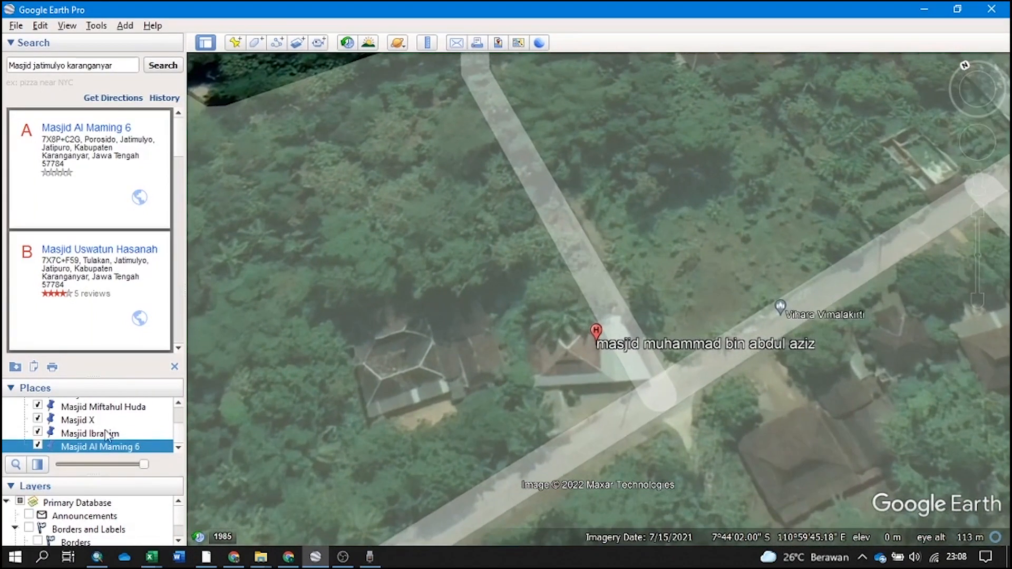
pyautogui.scroll(3, 107, 436)
pyautogui.rightClick(83, 446)
pyautogui.moveTo(134, 235)
pyautogui.click(240, 254)
pyautogui.write('Masjid ')
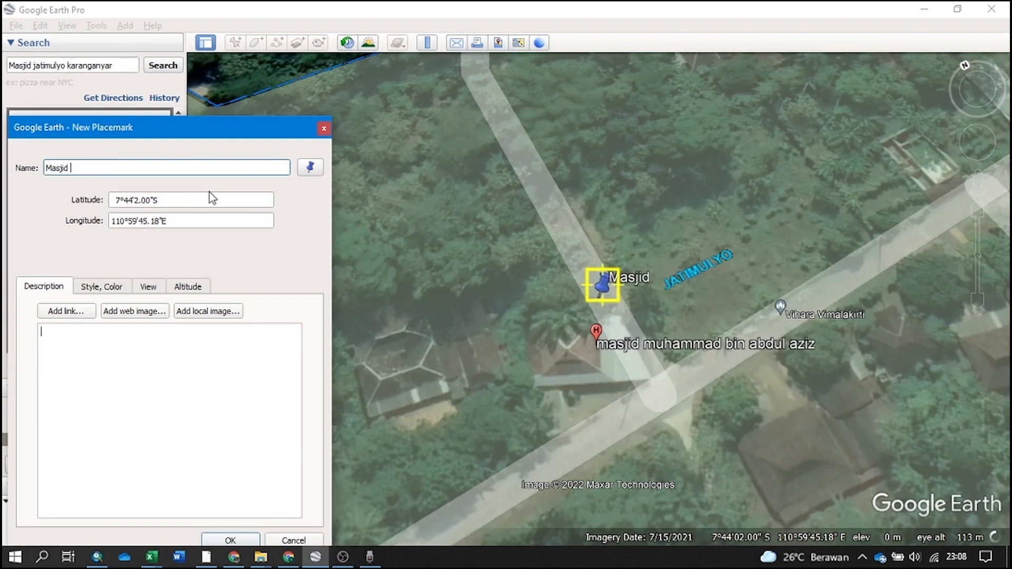
pyautogui.write('Muhammad bin Abdul Aziz')
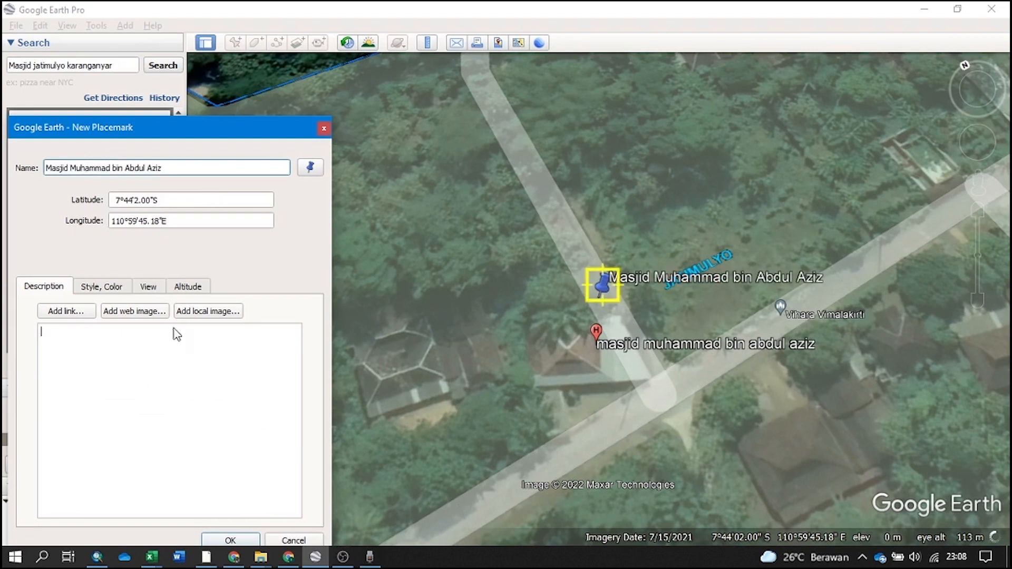
pyautogui.click(235, 540)
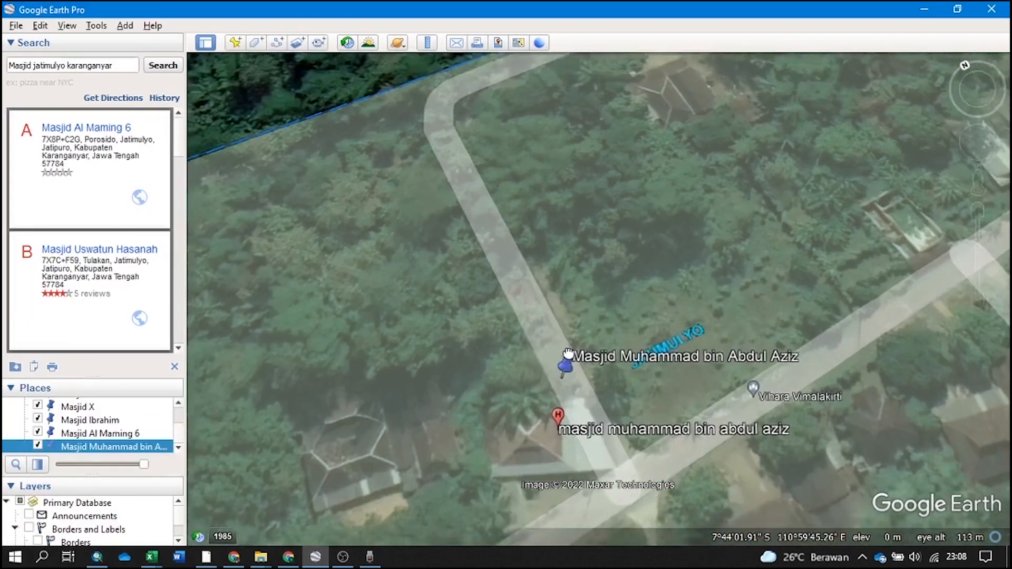
# Select the Masjid Muhammad bin Abdul Aziz placemark and open its context options
pyautogui.rightClick(82, 447)
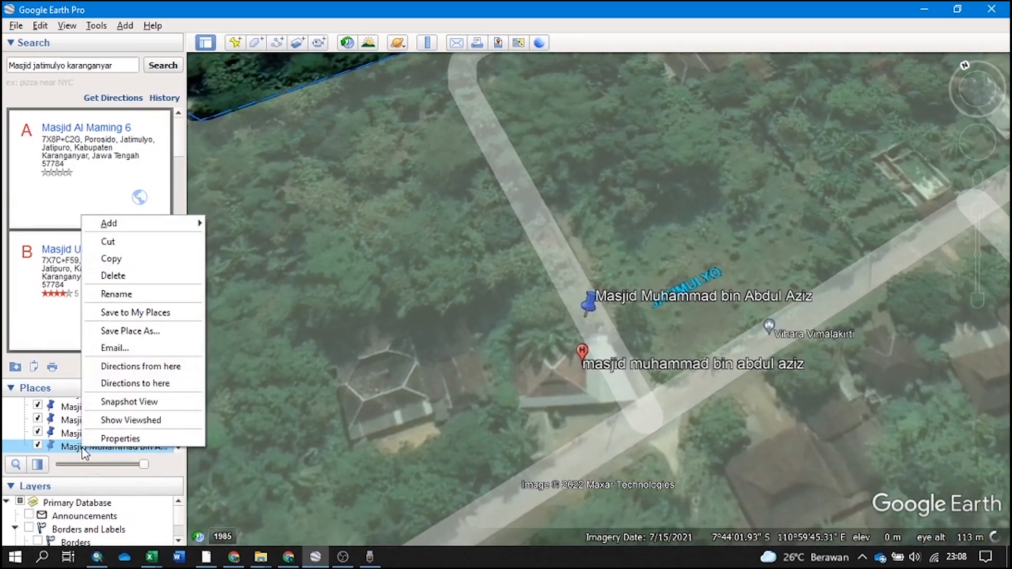
pyautogui.click(69, 448)
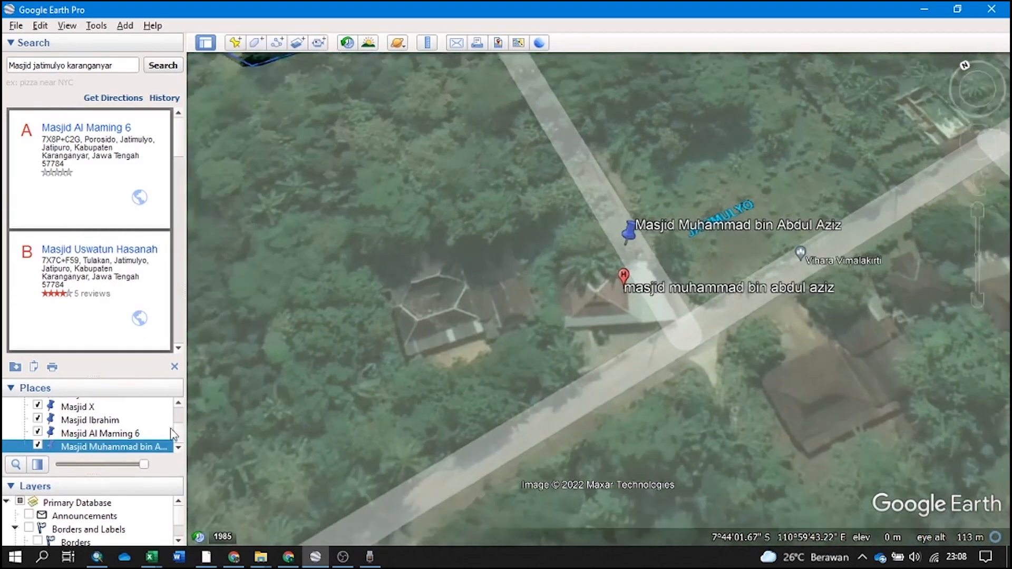
pyautogui.rightClick(147, 447)
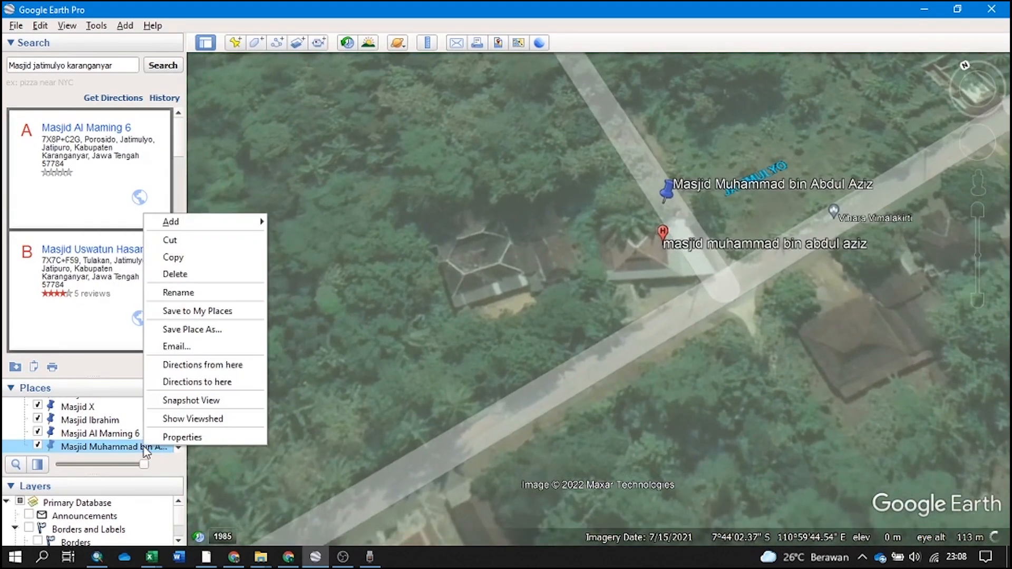
# Move the Masjid Muhammad bin Abdul Aziz placemark onto the mosque's existing map marker and save its new position
pyautogui.click(169, 435)
pyautogui.moveTo(666, 191); pyautogui.dragTo(669, 232)
pyautogui.click(221, 540)
# Add a placemark named Vihara Vimalakirti to the Peribadatan folder at the vihara's map marker
pyautogui.scroll(-5, 420, 284)
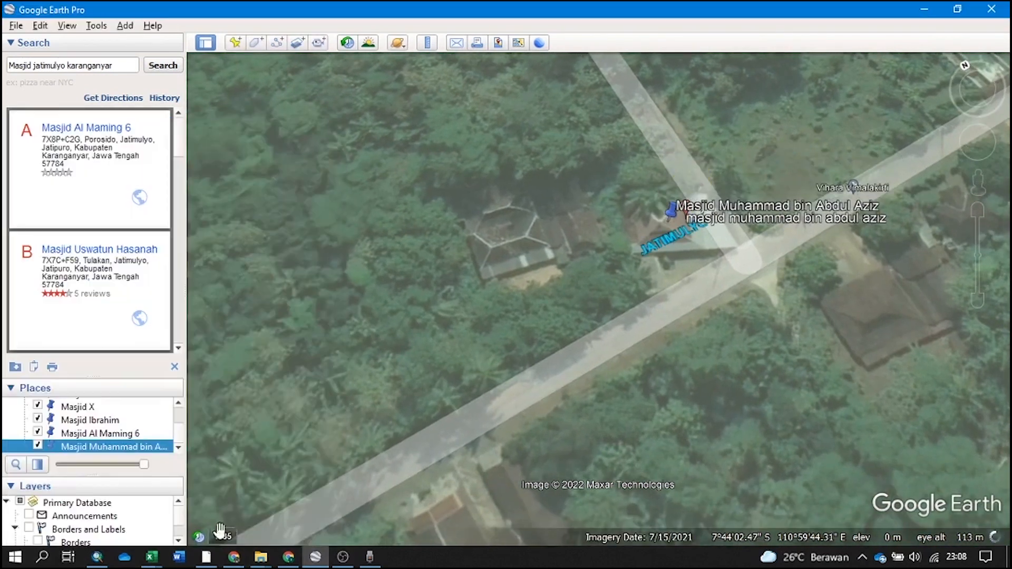
pyautogui.scroll(5, 592, 207)
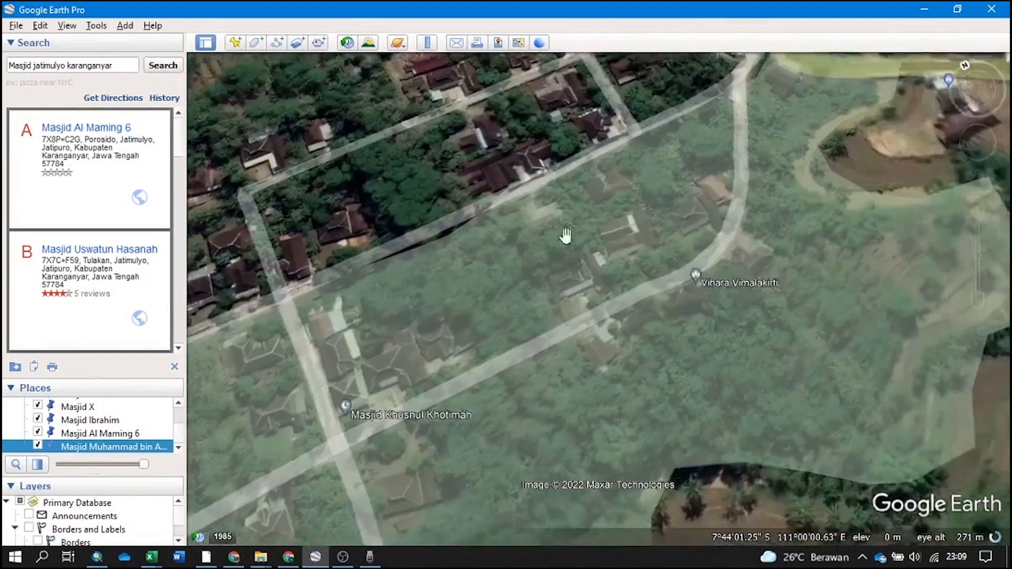
pyautogui.moveTo(698, 276); pyautogui.dragTo(592, 341)
pyautogui.scroll(2, 592, 341)
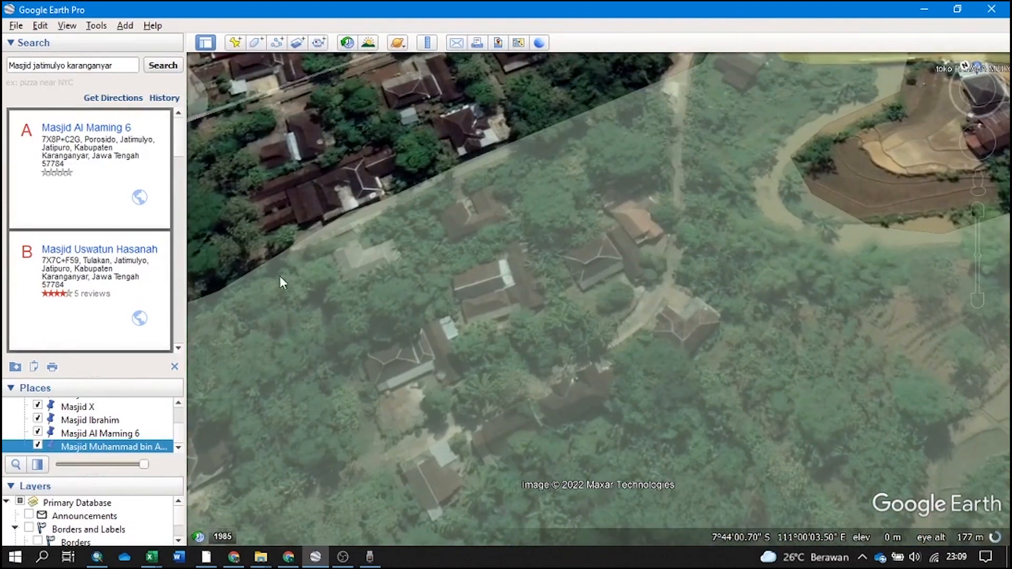
pyautogui.scroll(3, 78, 433)
pyautogui.rightClick(75, 428)
pyautogui.moveTo(158, 213)
pyautogui.click(221, 233)
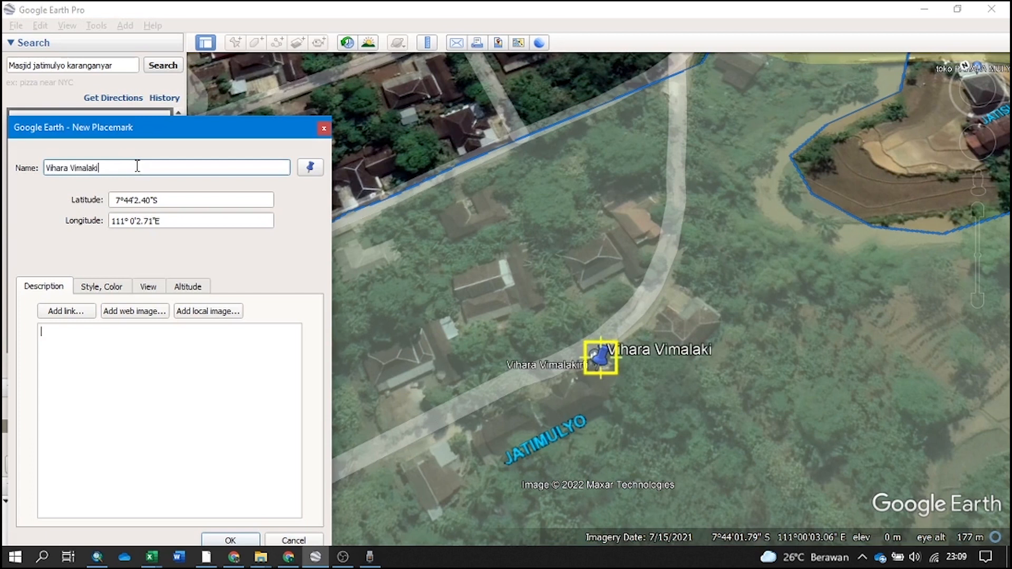
pyautogui.click(230, 541)
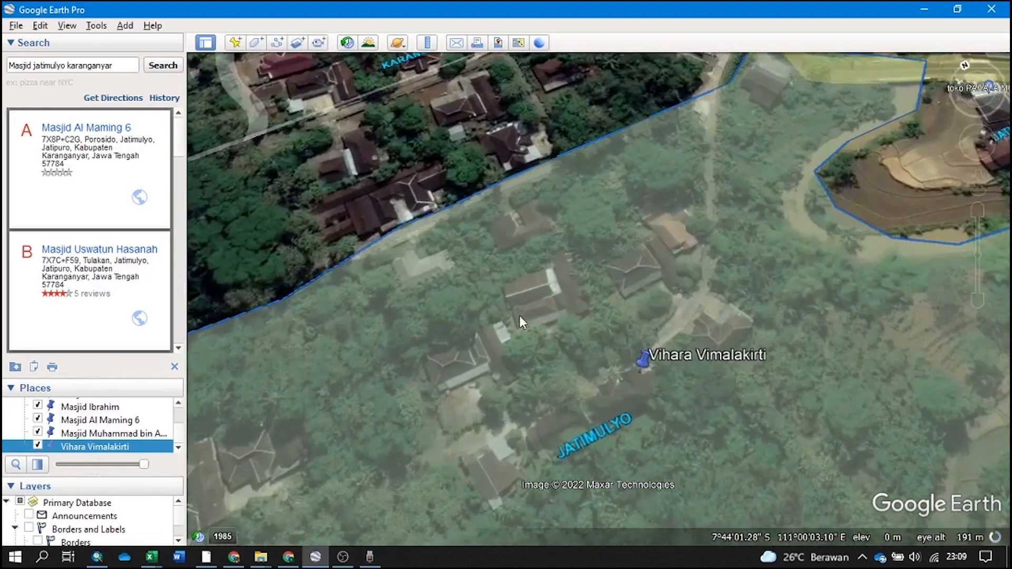
# Add a placemark named Masjid Khusnul Khotimah to the Peribadatan folder at the mosque's map marker
pyautogui.moveTo(520, 315); pyautogui.dragTo(759, 152)
pyautogui.moveTo(337, 398); pyautogui.dragTo(393, 369)
pyautogui.scroll(5, 490, 282)
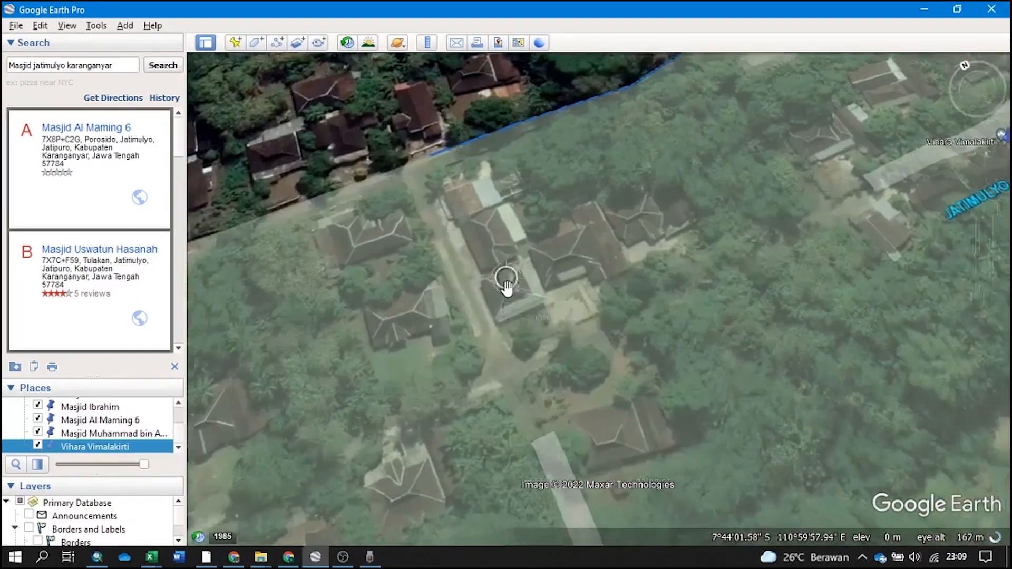
pyautogui.scroll(3, 101, 415)
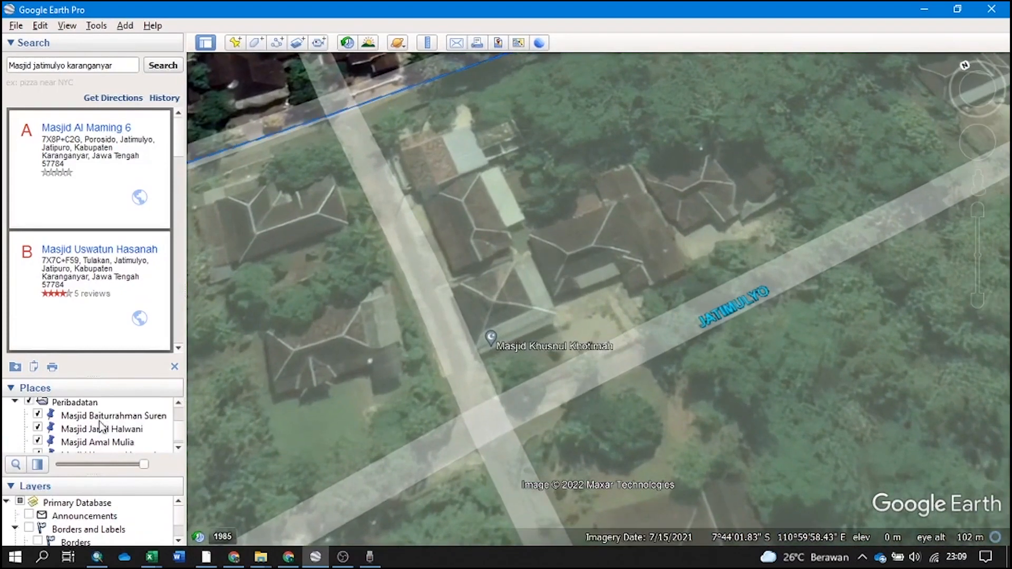
pyautogui.click(87, 405)
pyautogui.rightClick(64, 409)
pyautogui.moveTo(129, 204)
pyautogui.click(205, 212)
pyautogui.click(200, 170)
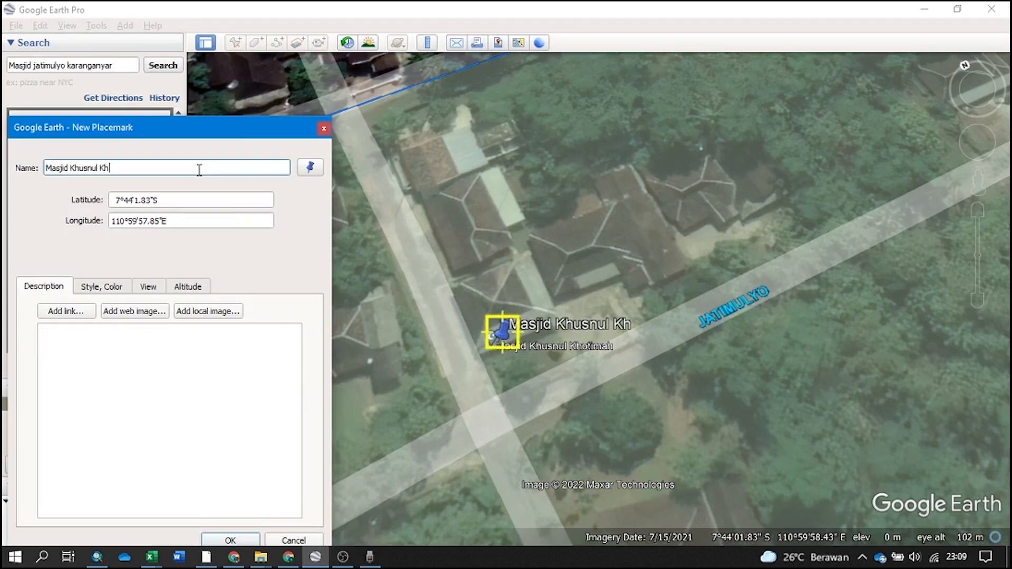
pyautogui.press('Return')
# Examine the Jatimulyo village office in Street View, exit to the aerial view, and survey the surrounding roads for more mosques
pyautogui.scroll(-5, 690, 244)
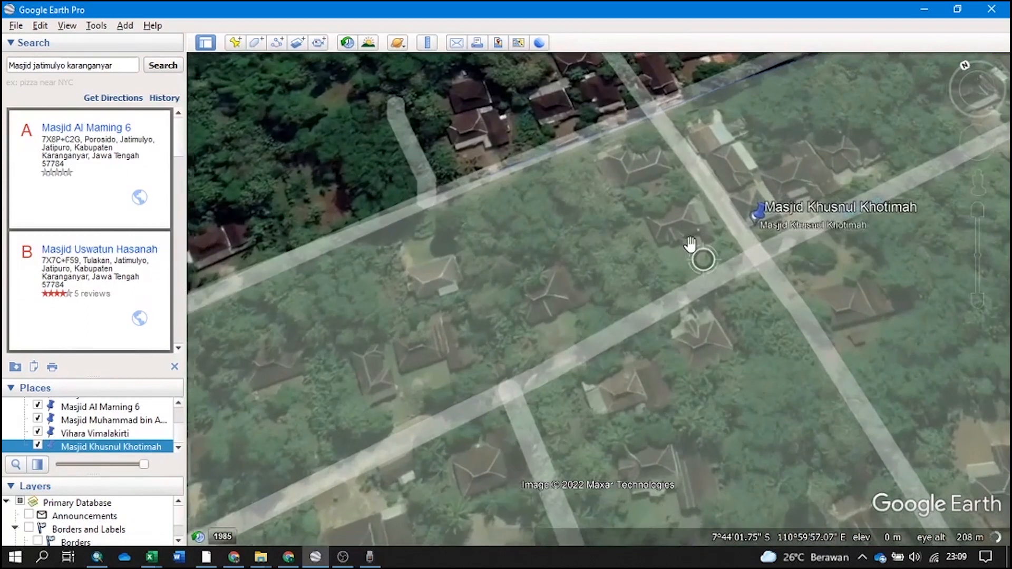
pyautogui.moveTo(691, 244); pyautogui.dragTo(590, 236)
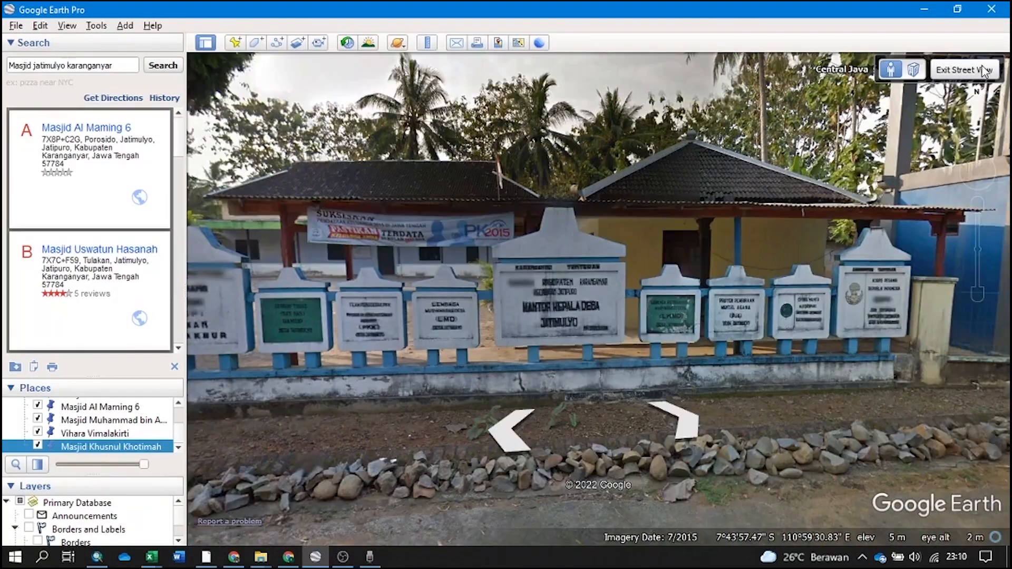
pyautogui.click(984, 72)
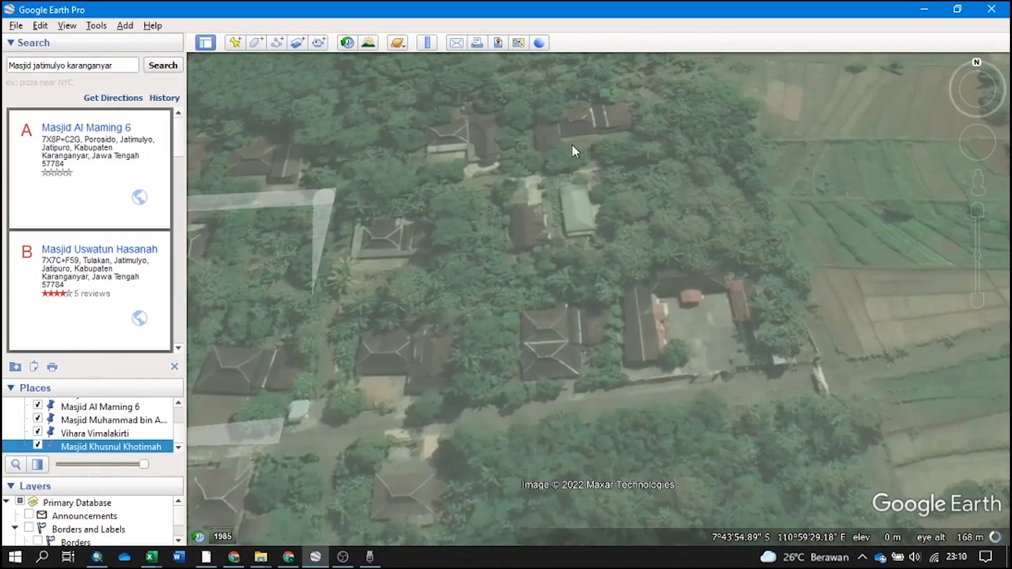
pyautogui.scroll(1, 472, 237)
pyautogui.moveTo(454, 156); pyautogui.dragTo(622, 145)
pyautogui.scroll(-1, 552, 247)
pyautogui.scroll(-3, 634, 221)
pyautogui.scroll(2, 794, 194)
pyautogui.moveTo(769, 337); pyautogui.dragTo(754, 197)
pyautogui.moveTo(379, 409); pyautogui.dragTo(626, 321)
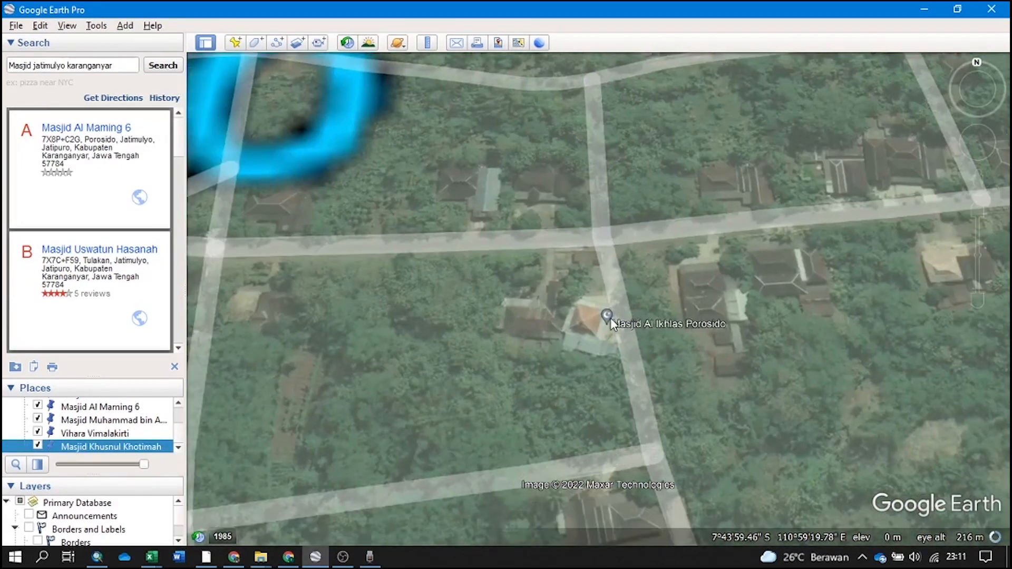
# Add a placemark named Masjid Al Ikhlas Porosido to the Peribadatan folder at the mosque's map marker
pyautogui.scroll(2, 608, 315)
pyautogui.scroll(2, 107, 437)
pyautogui.scroll(2, 107, 437)
pyautogui.rightClick(102, 407)
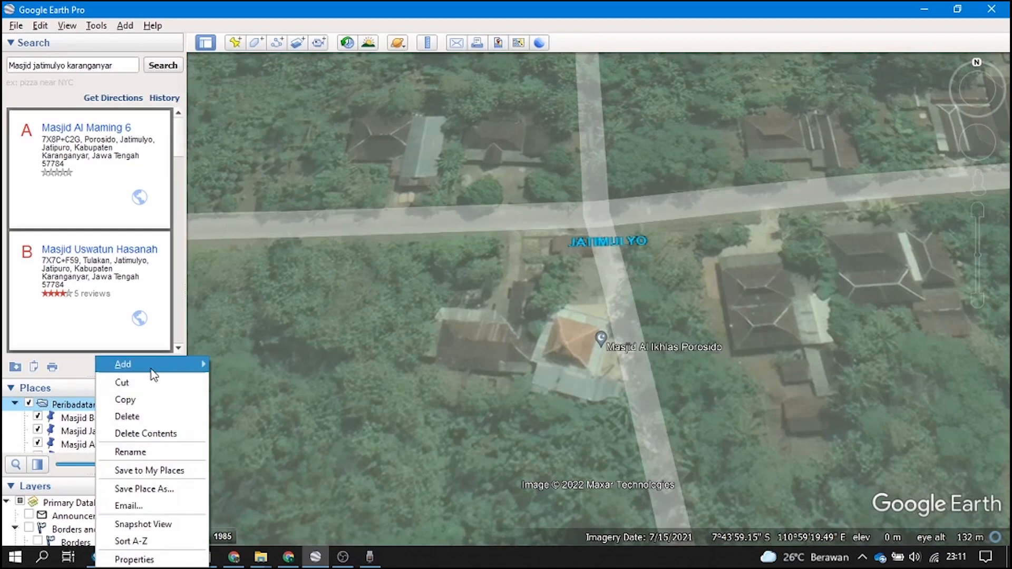
pyautogui.moveTo(174, 362)
pyautogui.click(252, 382)
pyautogui.moveTo(603, 305); pyautogui.dragTo(605, 354)
pyautogui.click(120, 173)
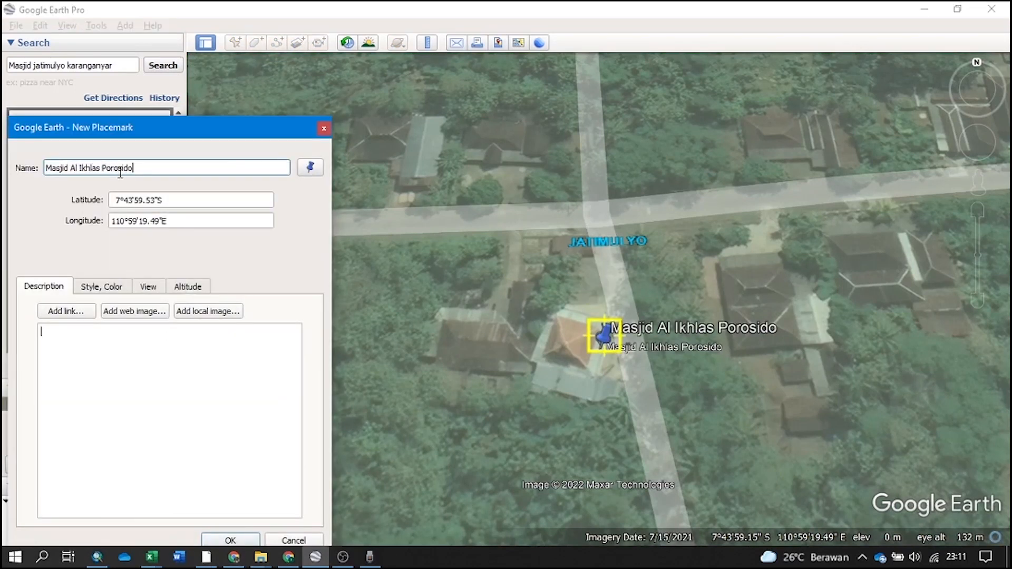
pyautogui.click(212, 541)
# Create a folder named Kesehatan under Temporary Places for the health facility near Jatimulyo's road junction
pyautogui.scroll(-4, 603, 335)
pyautogui.moveTo(443, 454); pyautogui.dragTo(499, 330)
pyautogui.scroll(4, 499, 328)
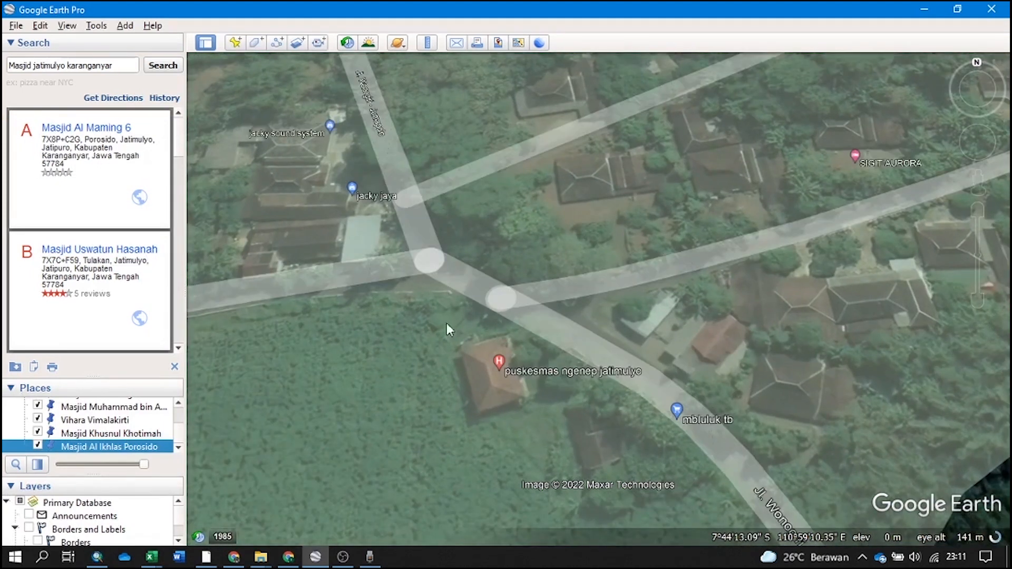
pyautogui.scroll(2, 80, 443)
pyautogui.scroll(4, 81, 447)
pyautogui.rightClick(77, 422)
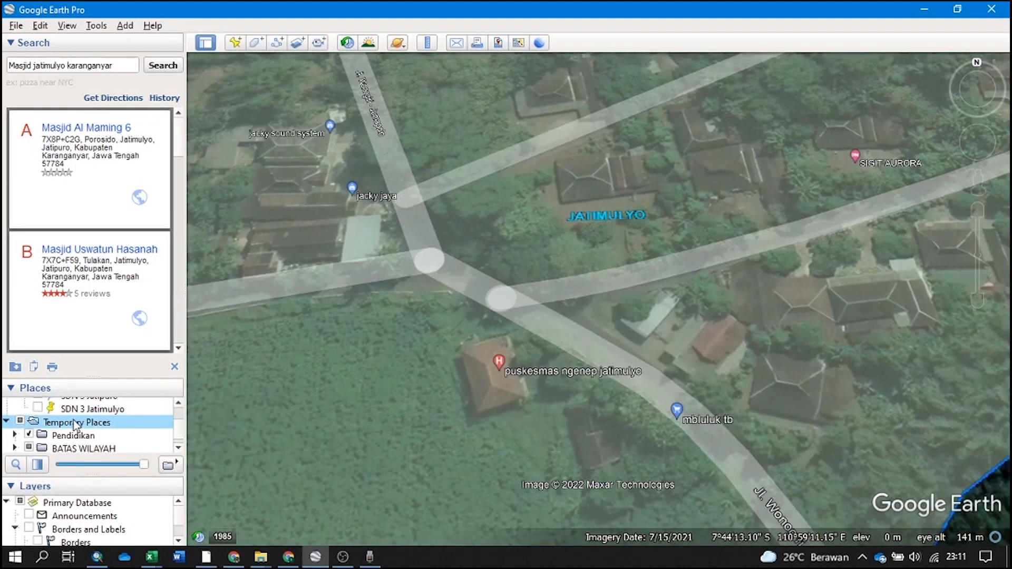
pyautogui.moveTo(95, 438)
pyautogui.click(199, 417)
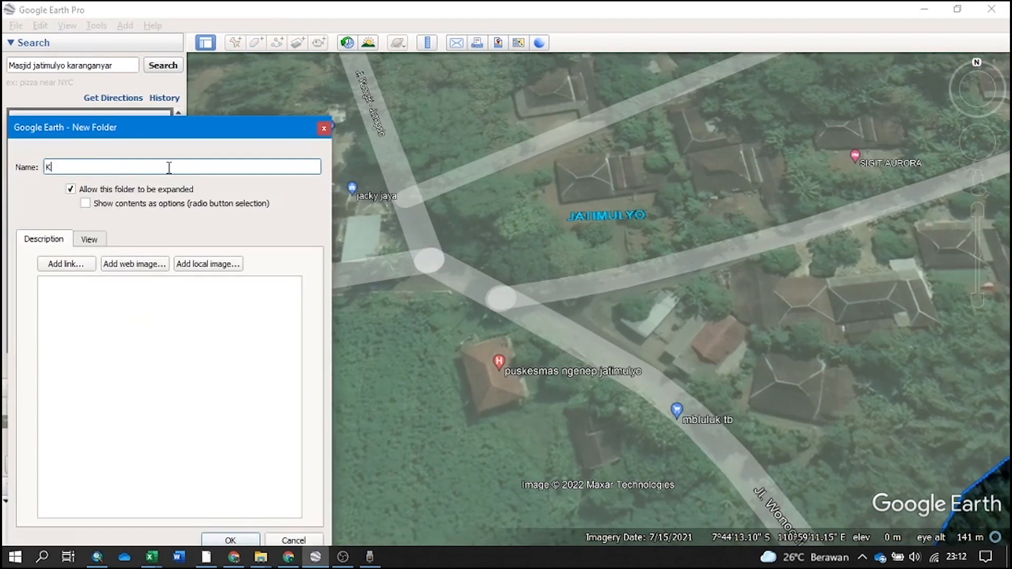
pyautogui.click(226, 538)
# Add a placemark named Puskesmas Ngenep Jatimulyo with a white pushpin icon to the Kesehatan folder at the clinic's marker
pyautogui.rightClick(76, 446)
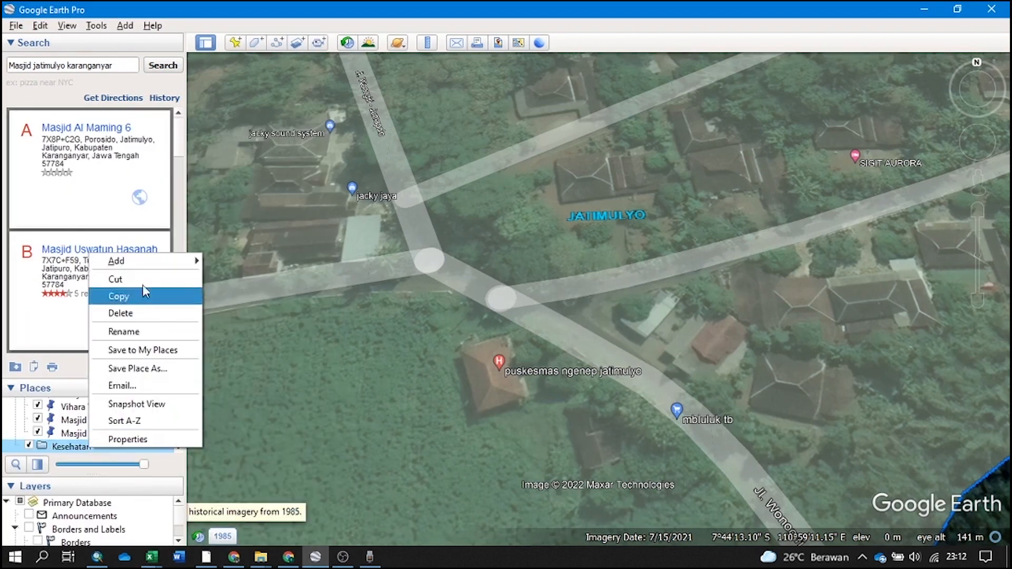
pyautogui.moveTo(132, 273)
pyautogui.click(209, 274)
pyautogui.moveTo(604, 290); pyautogui.dragTo(503, 361)
pyautogui.click(310, 167)
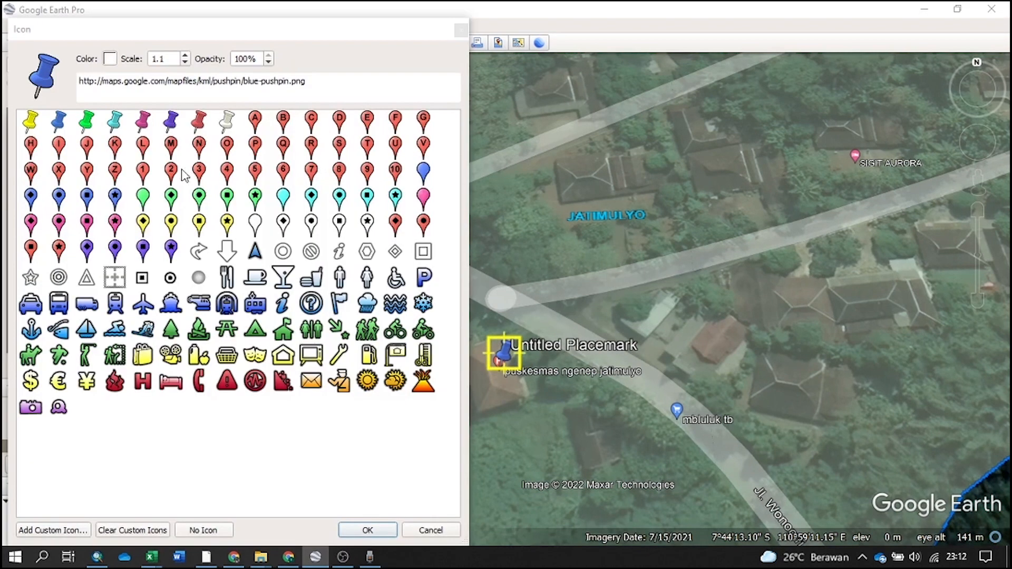
pyautogui.click(226, 122)
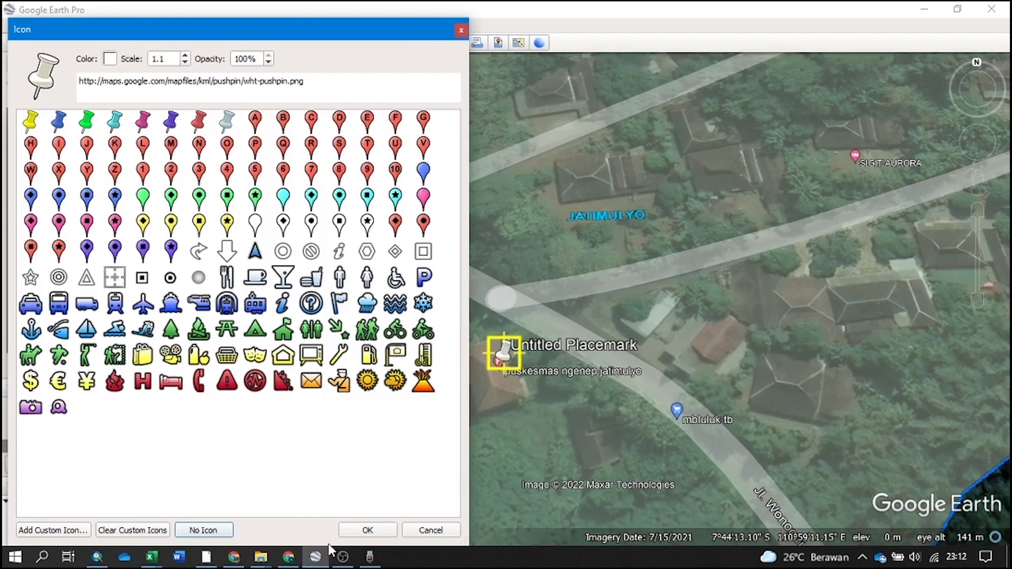
pyautogui.click(368, 530)
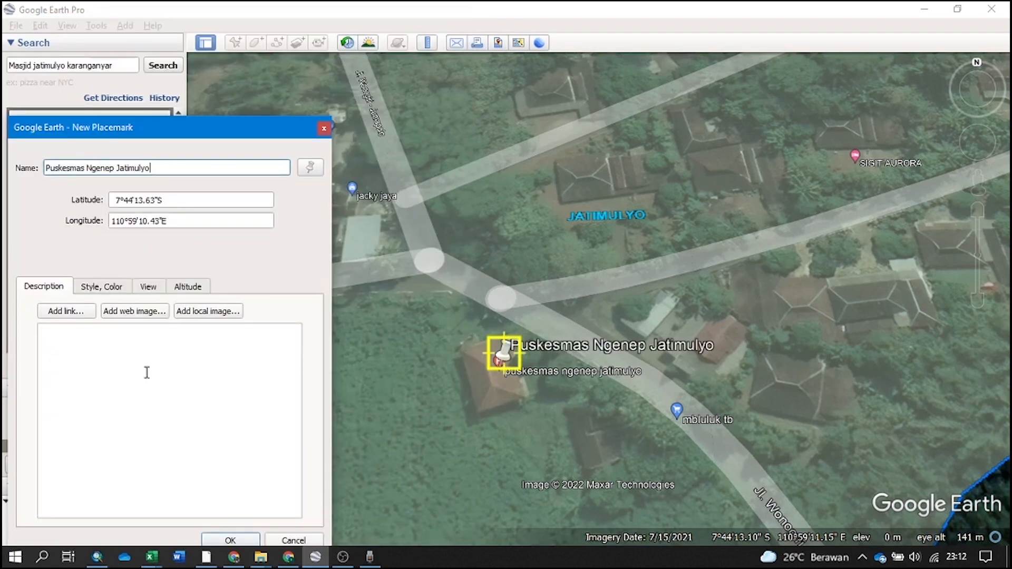
pyautogui.press('Return')
# Survey the roads around Yanto Klitian for unmarked facilities and return from Street View to the aerial view
pyautogui.scroll(-2, 622, 359)
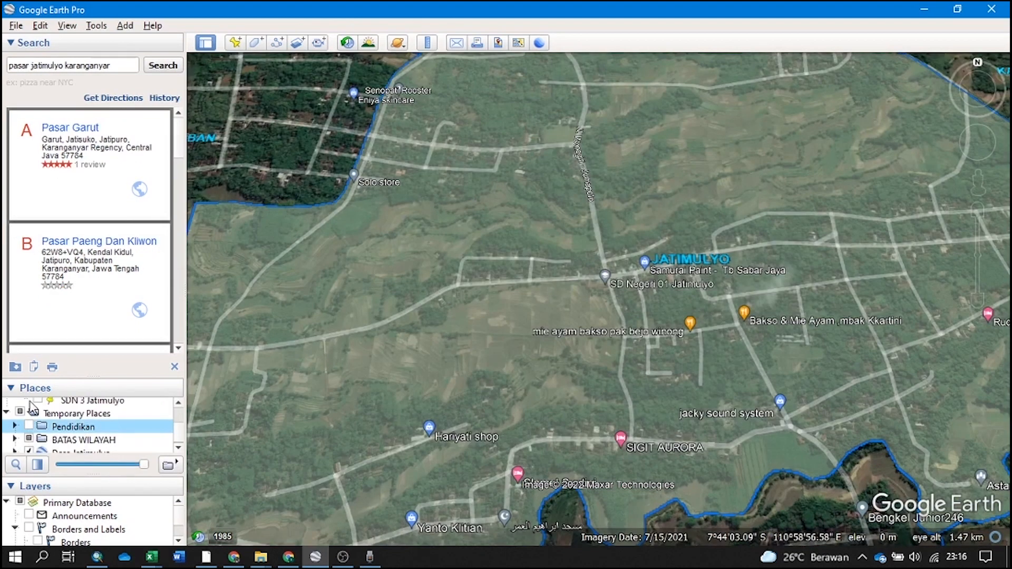
pyautogui.scroll(5, 411, 379)
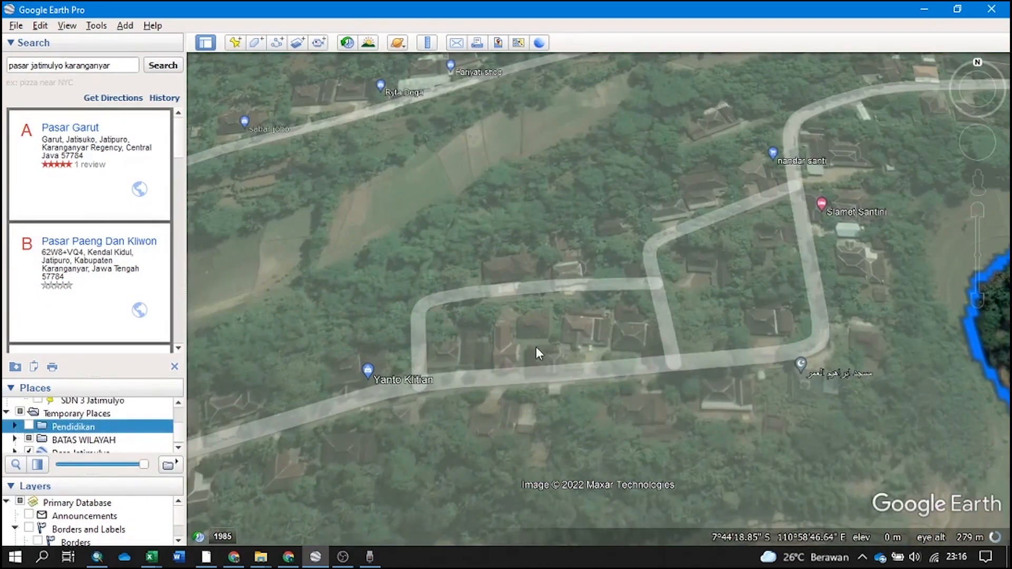
pyautogui.moveTo(520, 271); pyautogui.dragTo(537, 304)
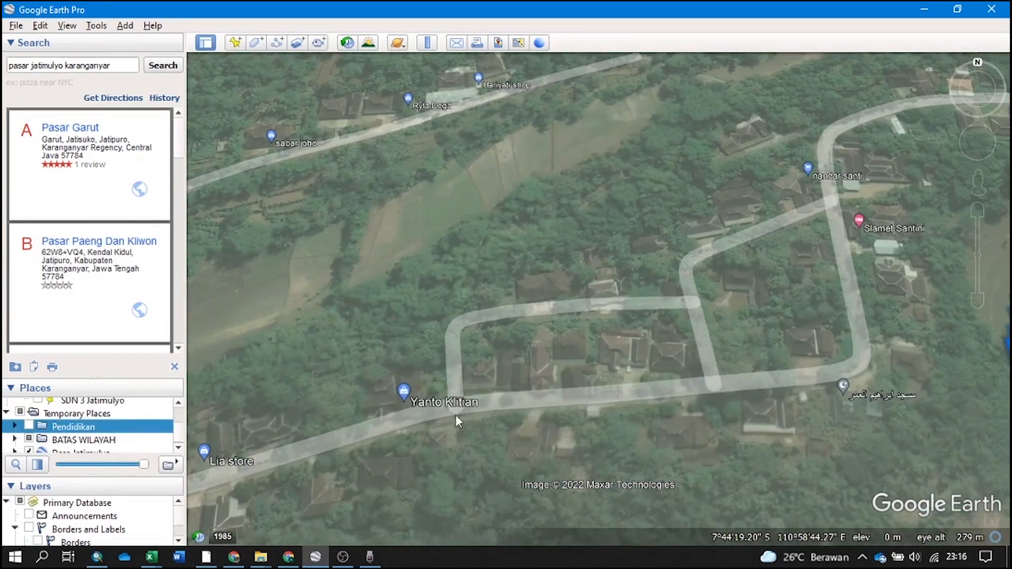
pyautogui.moveTo(421, 406); pyautogui.dragTo(415, 397)
pyautogui.moveTo(442, 296); pyautogui.dragTo(720, 272)
pyautogui.click(956, 69)
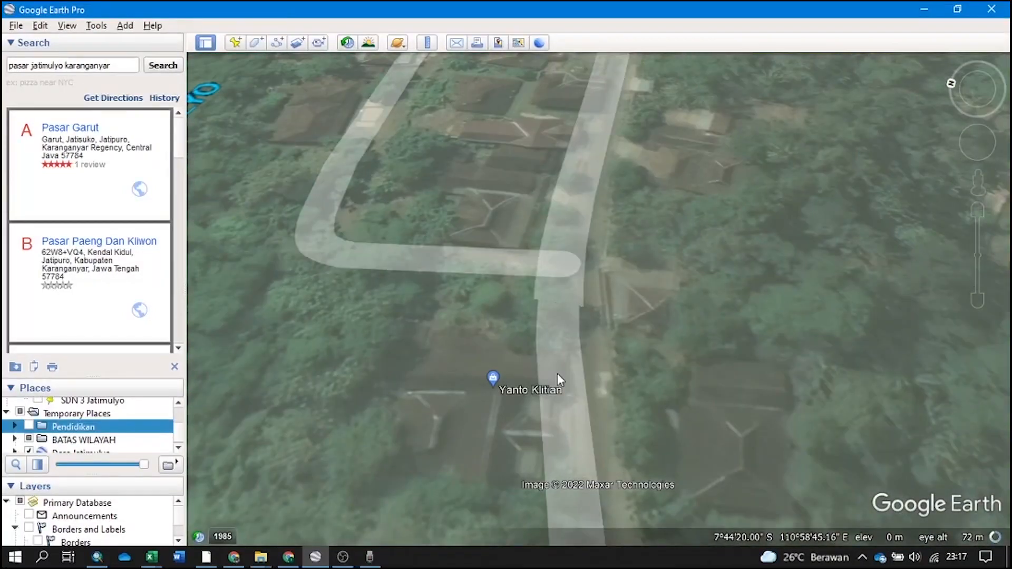
# Enter Street View on the road near Yanto Klitian and face the roadside prayer house with the tiered roof
pyautogui.moveTo(596, 335); pyautogui.dragTo(510, 354)
pyautogui.scroll(3, 573, 356)
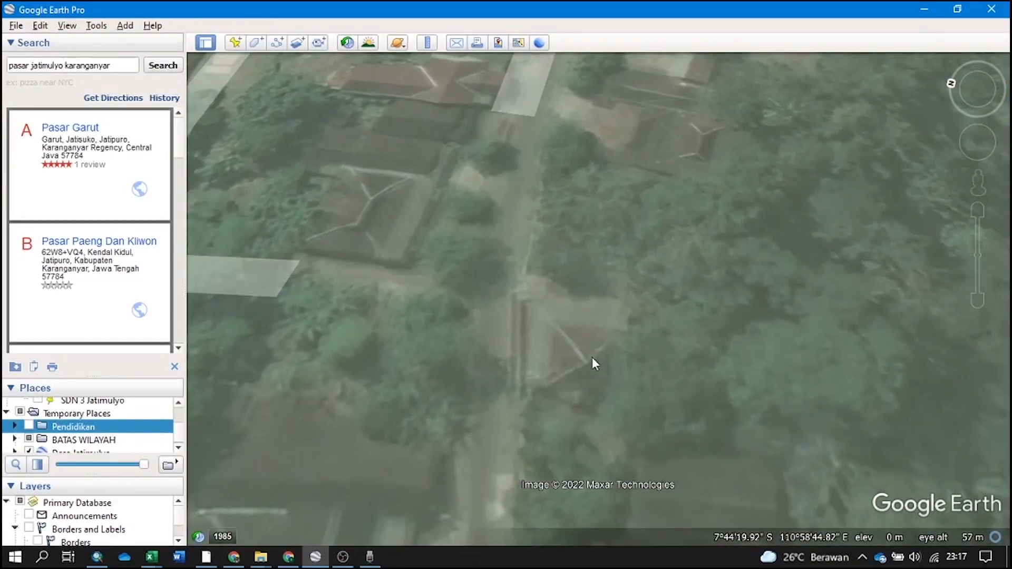
pyautogui.moveTo(979, 183); pyautogui.dragTo(457, 305)
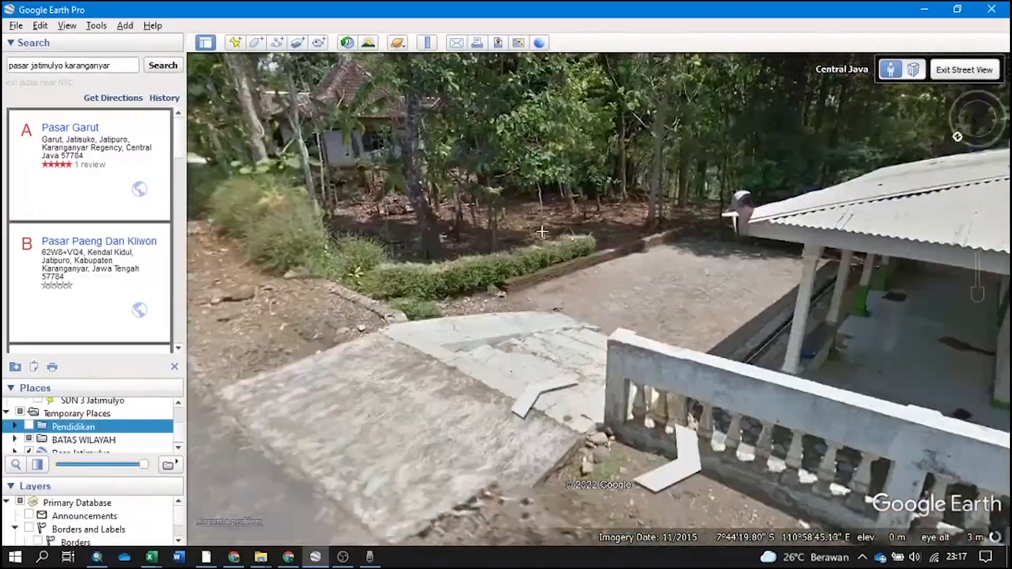
pyautogui.moveTo(542, 232); pyautogui.dragTo(509, 237)
pyautogui.click(585, 381)
pyautogui.moveTo(752, 258); pyautogui.dragTo(662, 239)
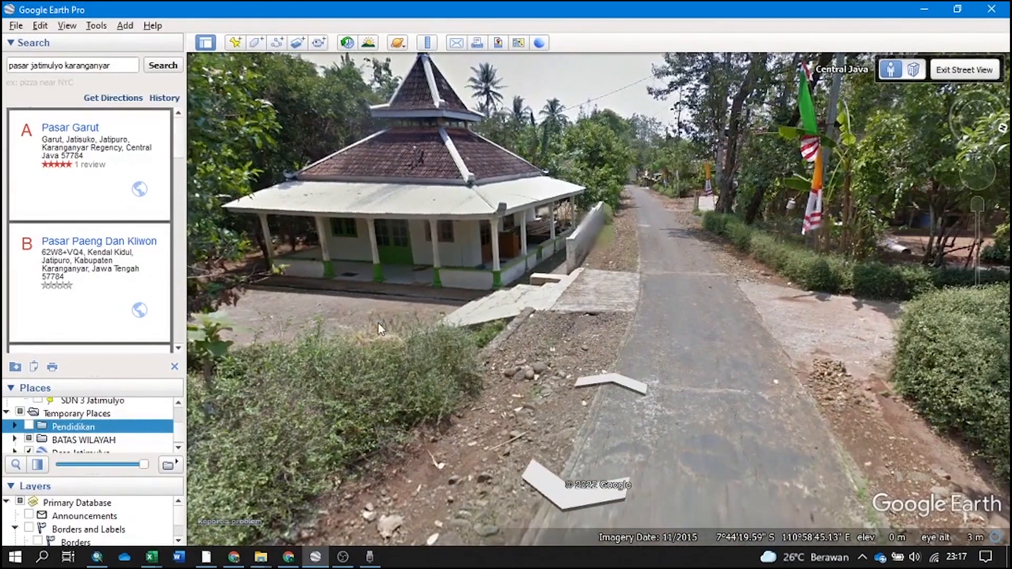
# Add a placemark named Musholla X to the Peribadatan folder, positioned on the prayer house in Street View
pyautogui.scroll(-1, 39, 437)
pyautogui.rightClick(68, 434)
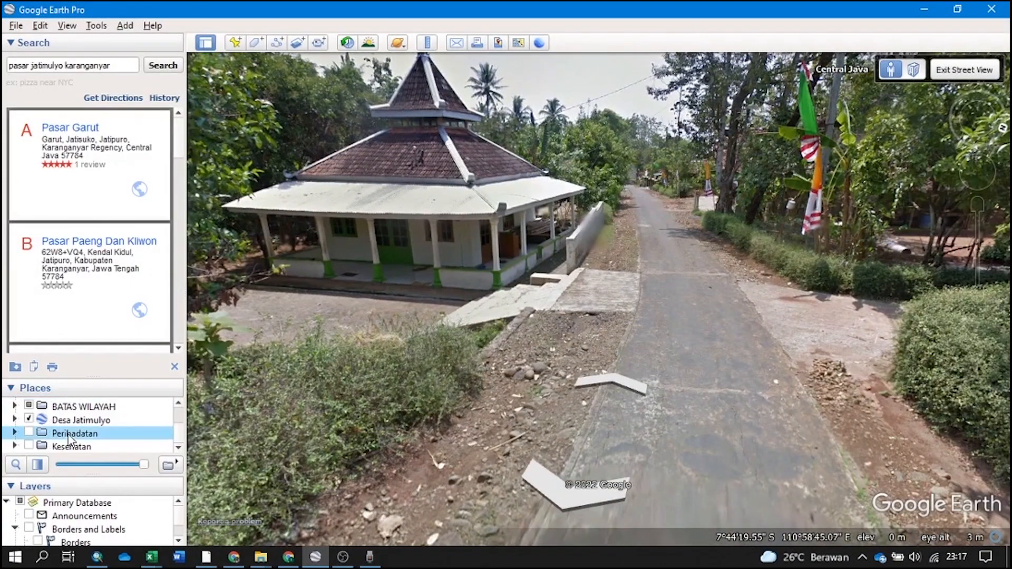
pyautogui.moveTo(132, 232)
pyautogui.click(230, 252)
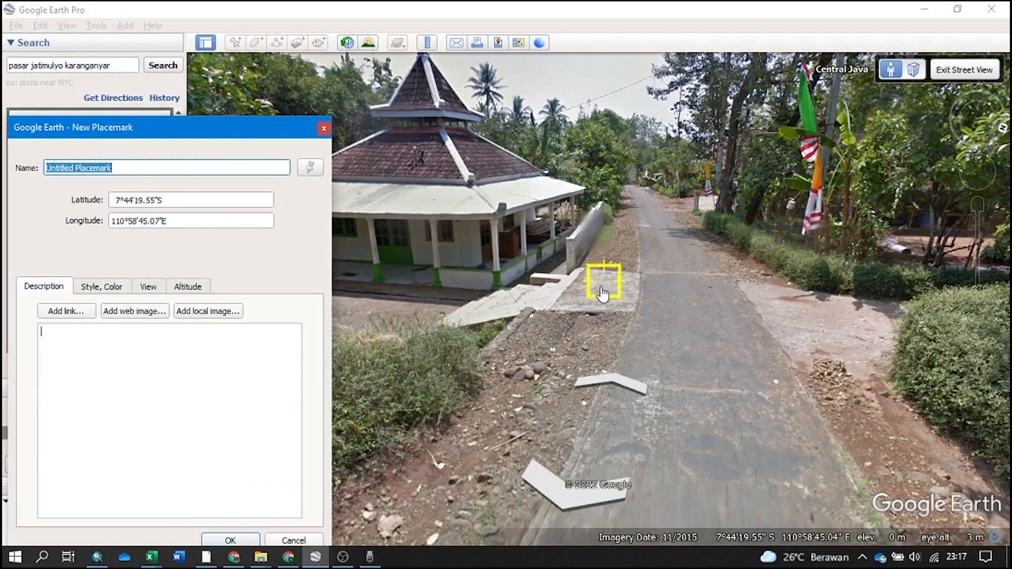
pyautogui.moveTo(602, 295); pyautogui.dragTo(422, 246)
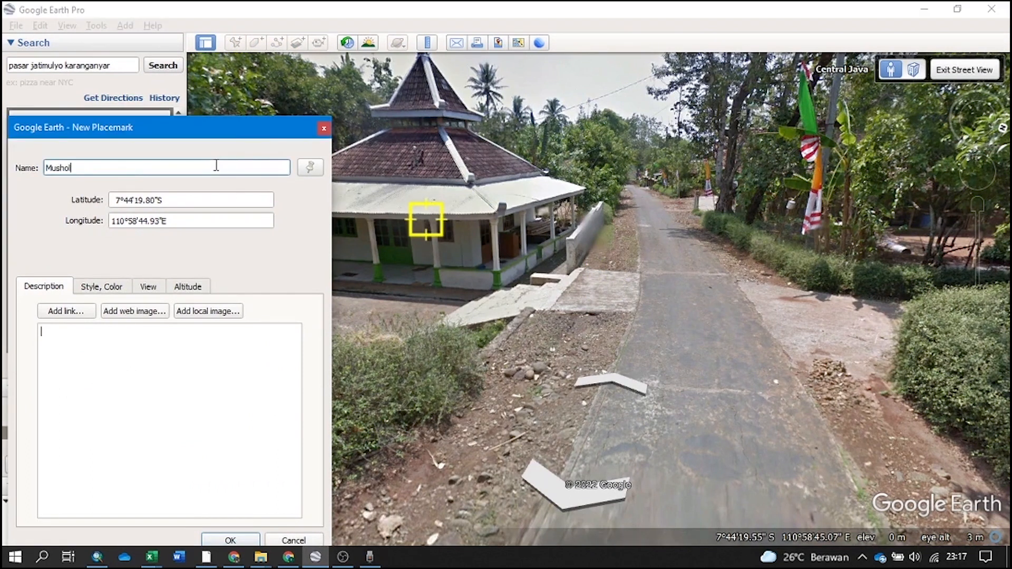
pyautogui.click(220, 534)
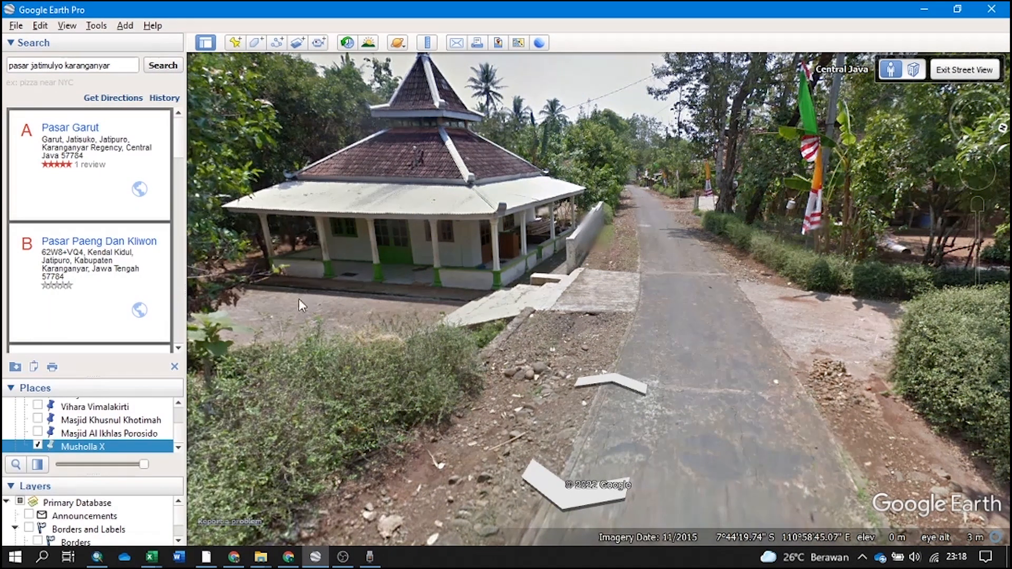
# Change the Musholla X placemark's icon to the blue pushpin
pyautogui.scroll(-1, 95, 419)
pyautogui.rightClick(47, 435)
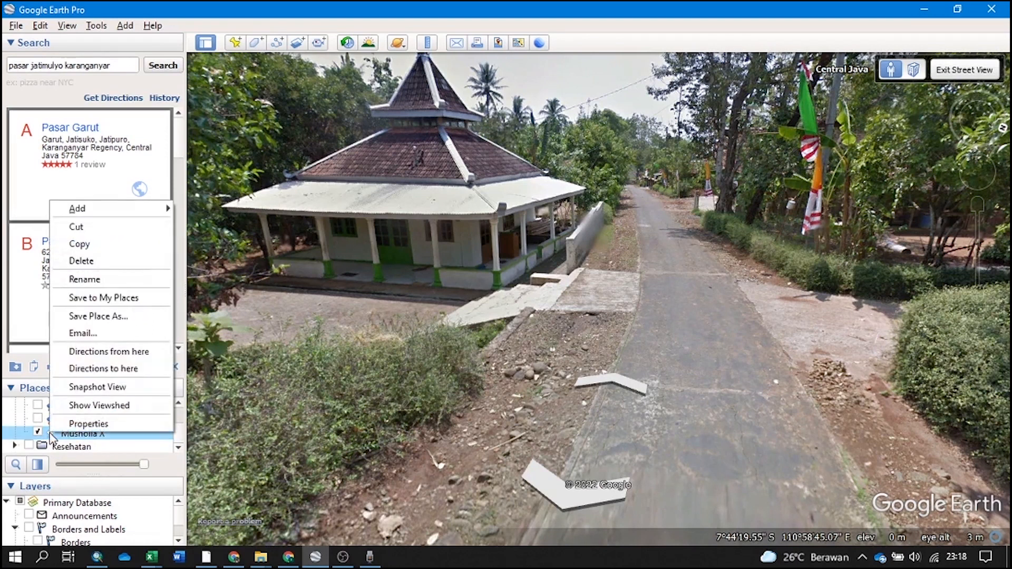
pyautogui.click(82, 423)
pyautogui.click(311, 167)
pyautogui.click(352, 531)
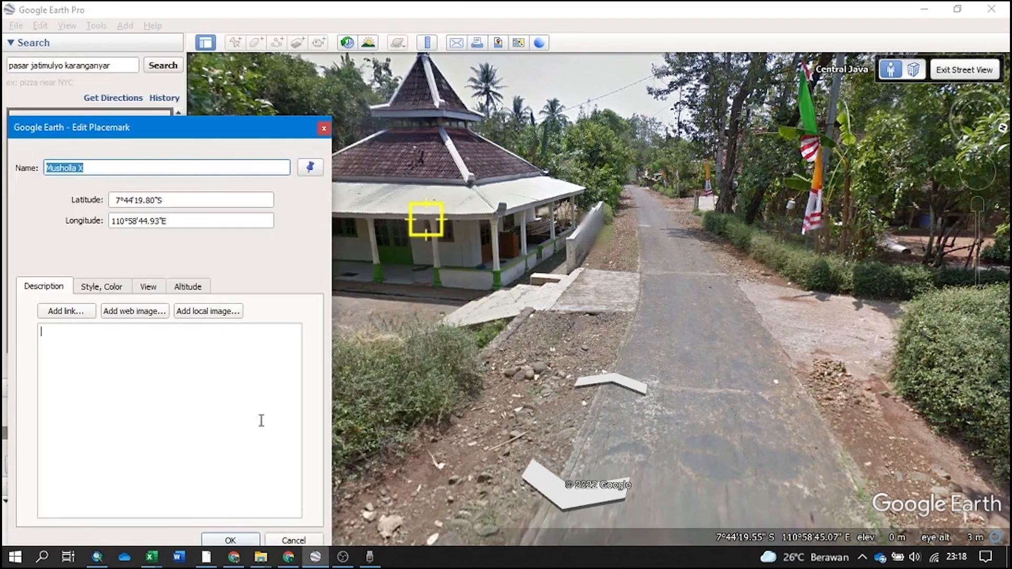
pyautogui.click(231, 541)
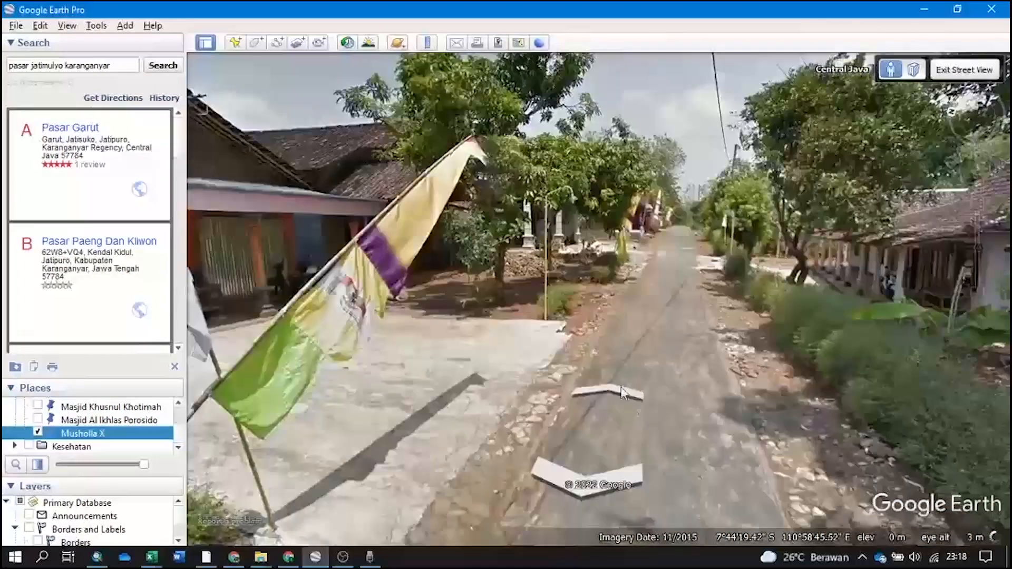
# Create a folder named Warung in Temporary Places
pyautogui.scroll(4, 58, 443)
pyautogui.scroll(-2, 22, 437)
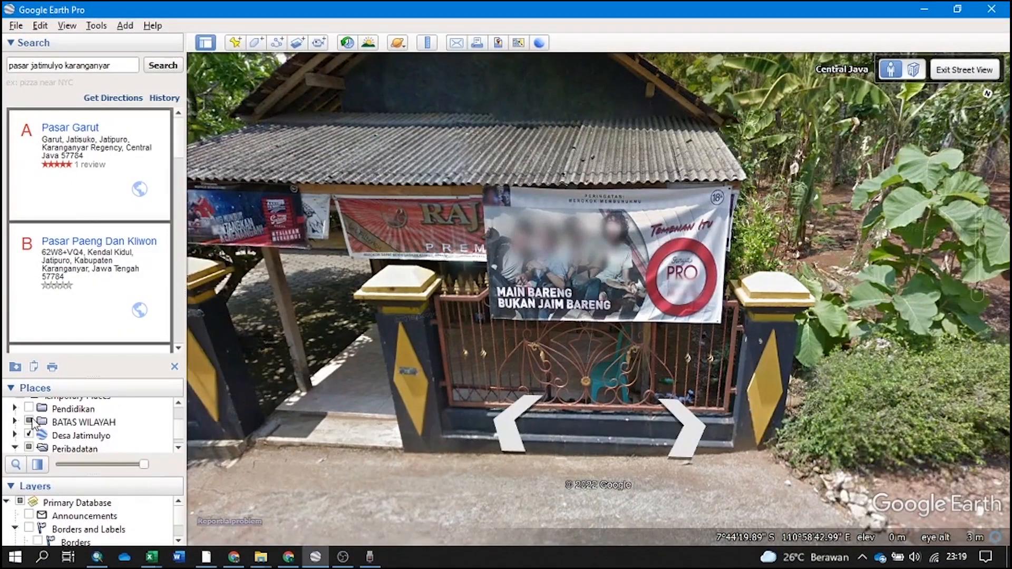
pyautogui.click(15, 419)
pyautogui.scroll(1, 89, 419)
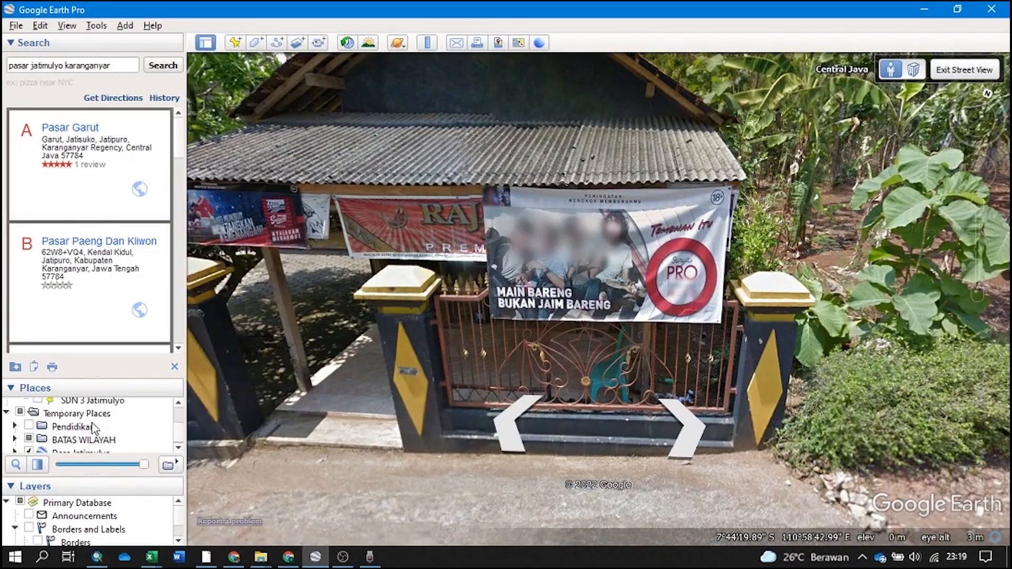
pyautogui.rightClick(89, 408)
pyautogui.moveTo(122, 421)
pyautogui.click(234, 416)
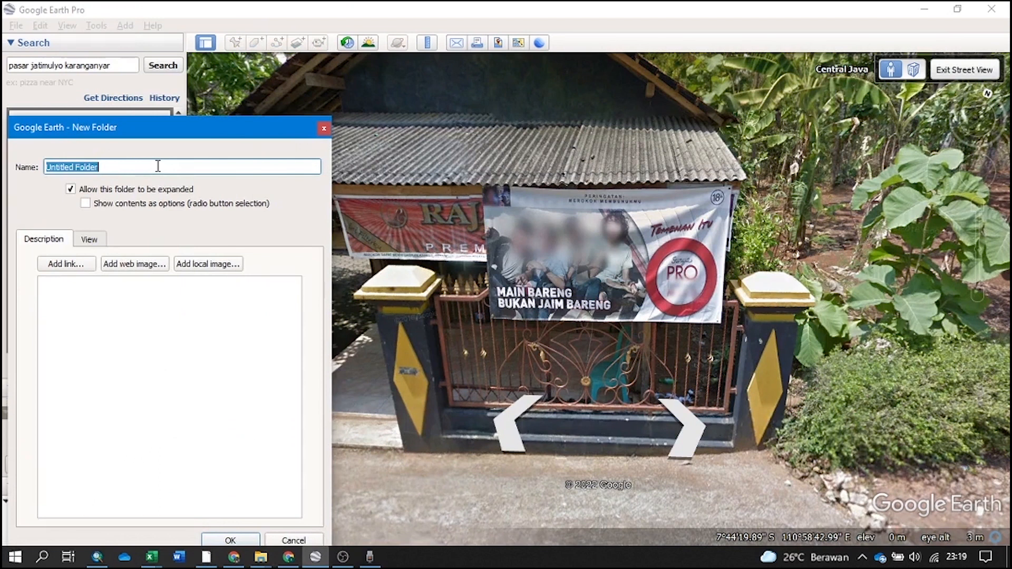
pyautogui.click(236, 539)
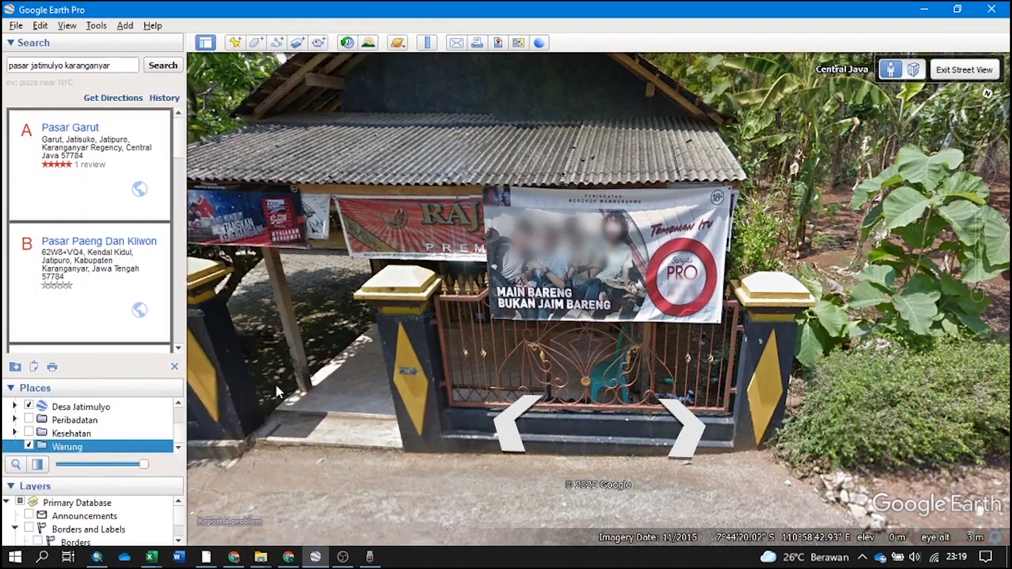
# Add a placemark named Warung A to the Warung folder at the gated stall with cigarette banners, using the blank green paddle icon
pyautogui.click(255, 404)
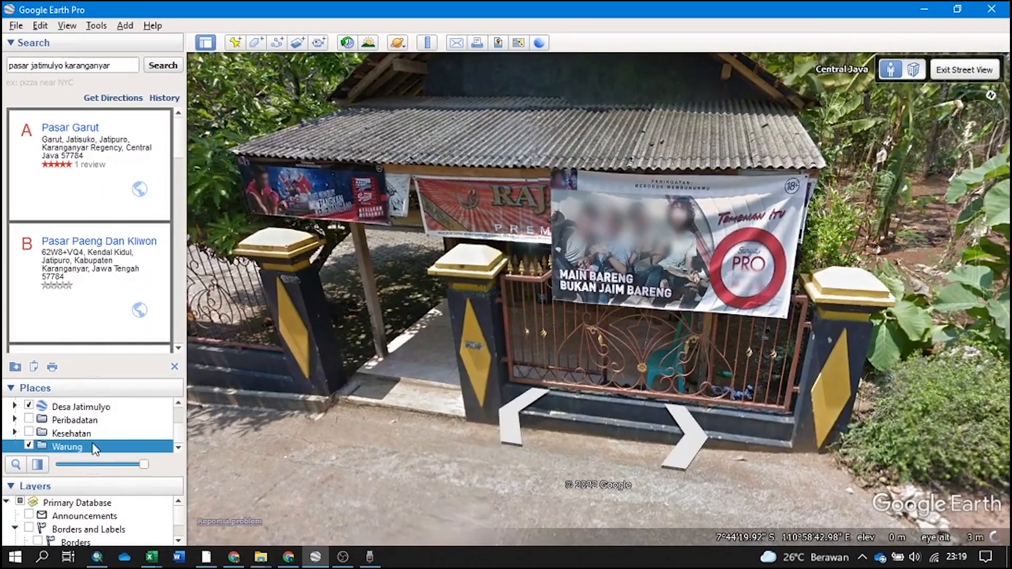
pyautogui.click(98, 433)
pyautogui.rightClick(93, 449)
pyautogui.click(134, 292)
pyautogui.rightClick(94, 448)
pyautogui.moveTo(114, 258)
pyautogui.click(232, 278)
pyautogui.click(308, 165)
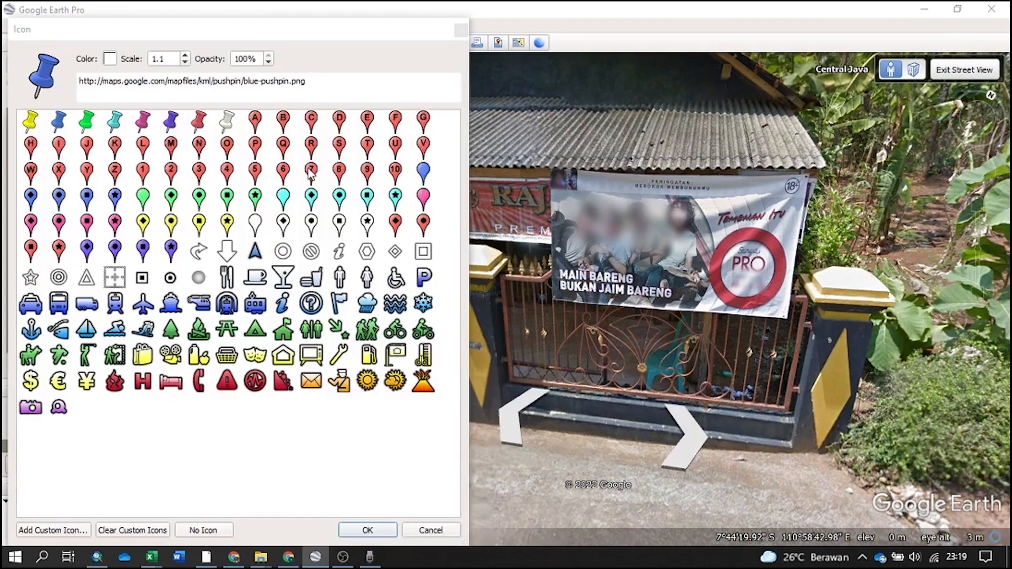
pyautogui.click(141, 200)
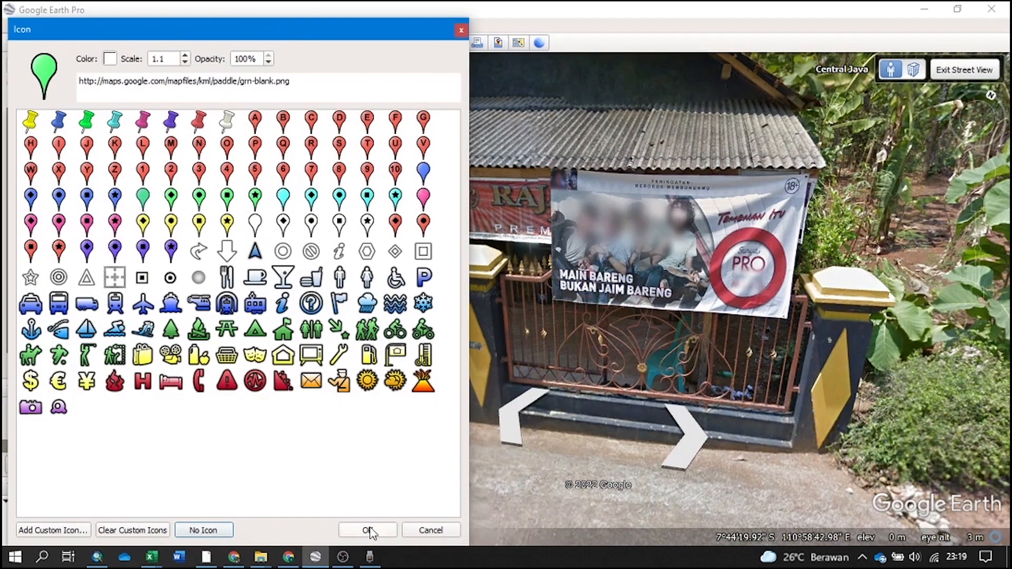
pyautogui.click(369, 531)
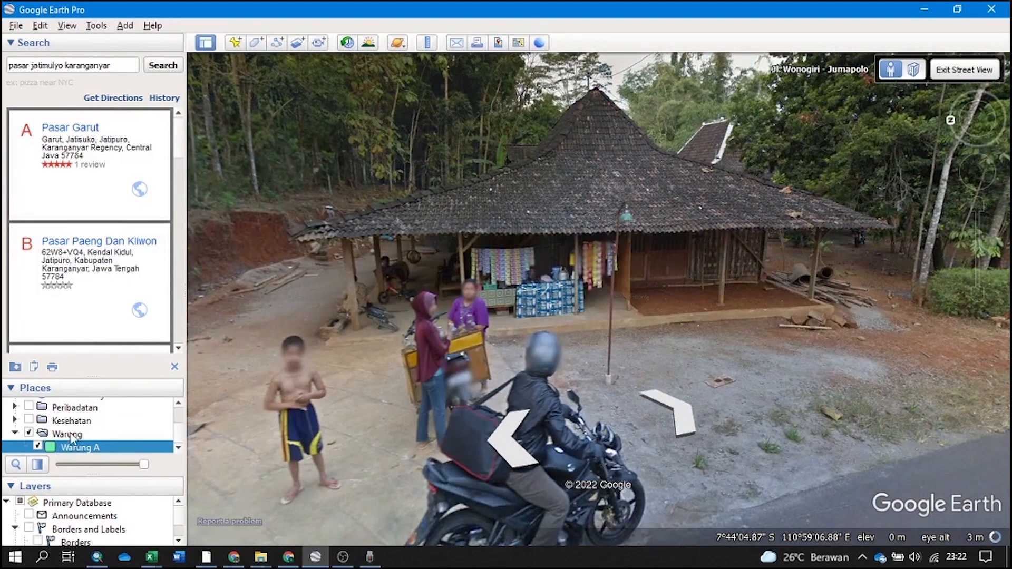
# Add a placemark named Warung B to the Warung folder at the stall under the large peaked tile roof
pyautogui.rightClick(72, 437)
pyautogui.moveTo(132, 227)
pyautogui.click(215, 250)
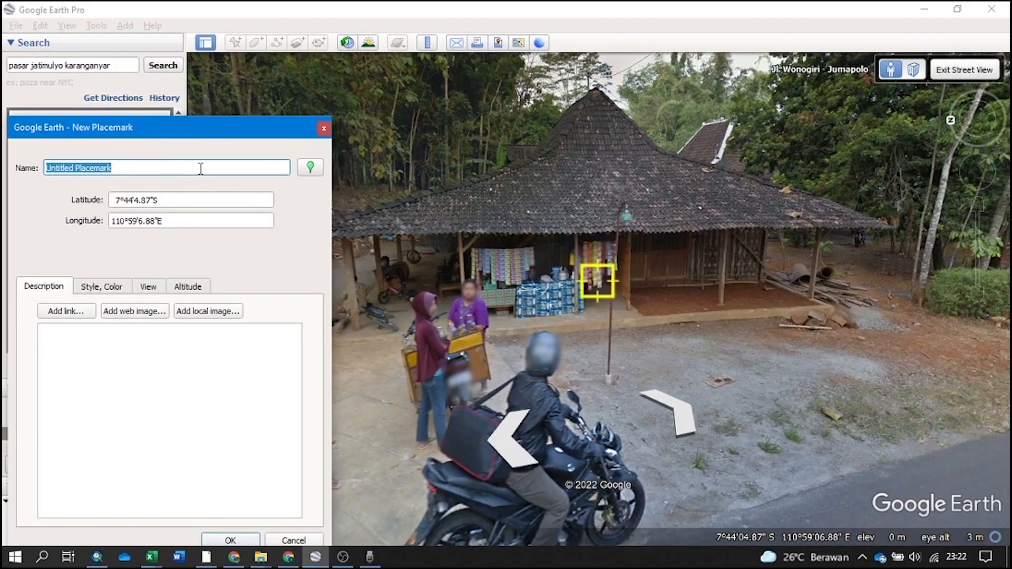
pyautogui.press('Return')
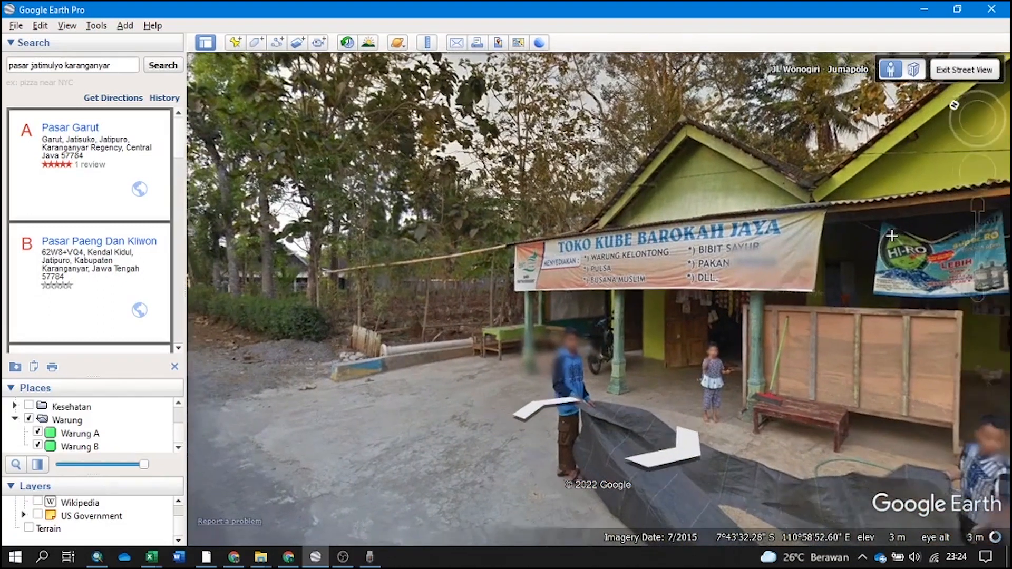
# Add a placemark named Warung C to the Warung folder at the Toko Kube Barokah Jaya shop
pyautogui.moveTo(891, 236); pyautogui.dragTo(505, 204)
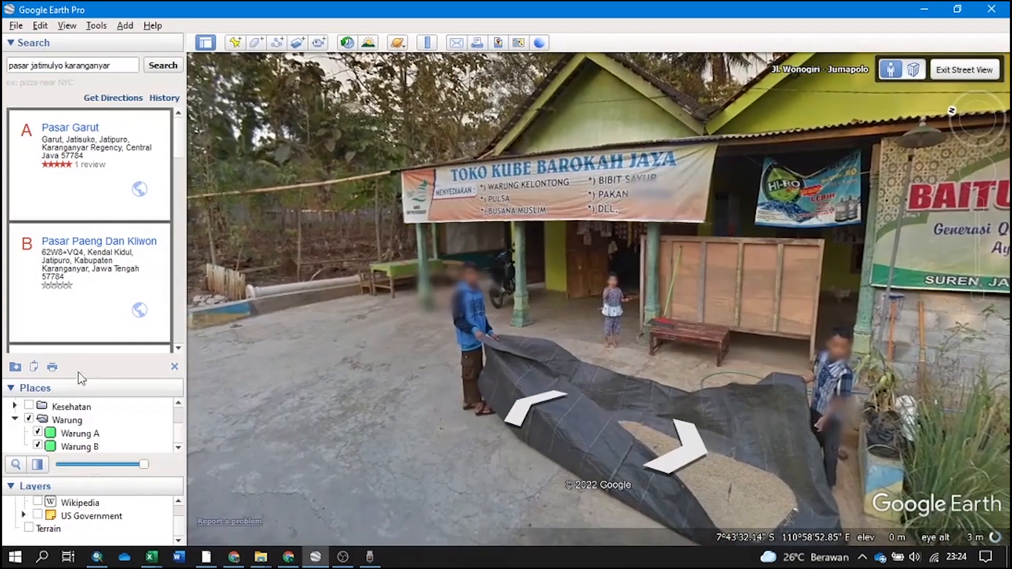
pyautogui.click(76, 422)
pyautogui.click(236, 43)
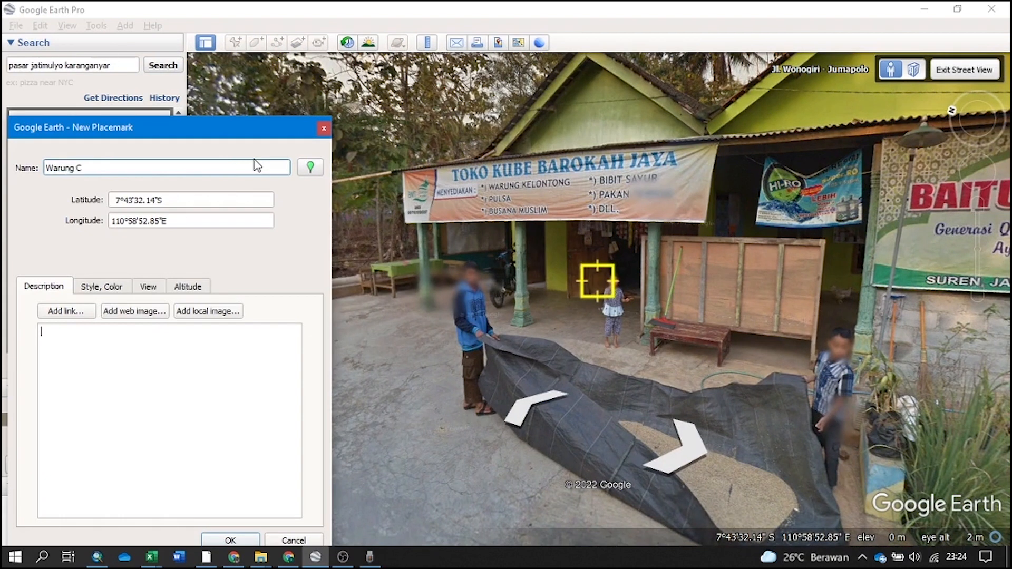
pyautogui.click(213, 540)
# Find the tile-roofed corner stall along Jl. Wonogiri - Jumapolo and add a placemark named Warung D there in the Warung folder
pyautogui.moveTo(434, 261); pyautogui.dragTo(891, 248)
pyautogui.moveTo(425, 230); pyautogui.dragTo(690, 227)
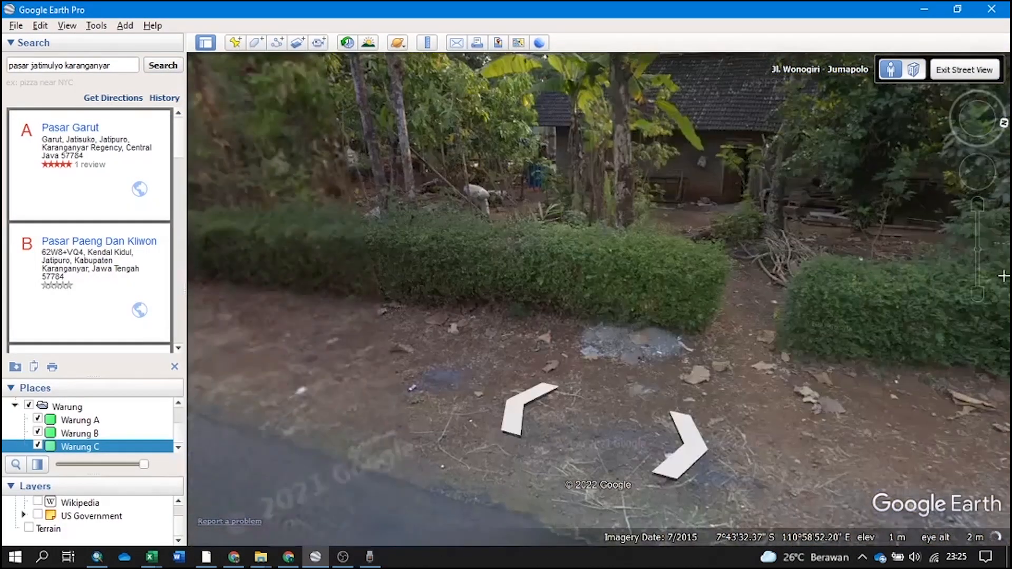
pyautogui.moveTo(369, 211); pyautogui.dragTo(588, 207)
pyautogui.click(544, 222)
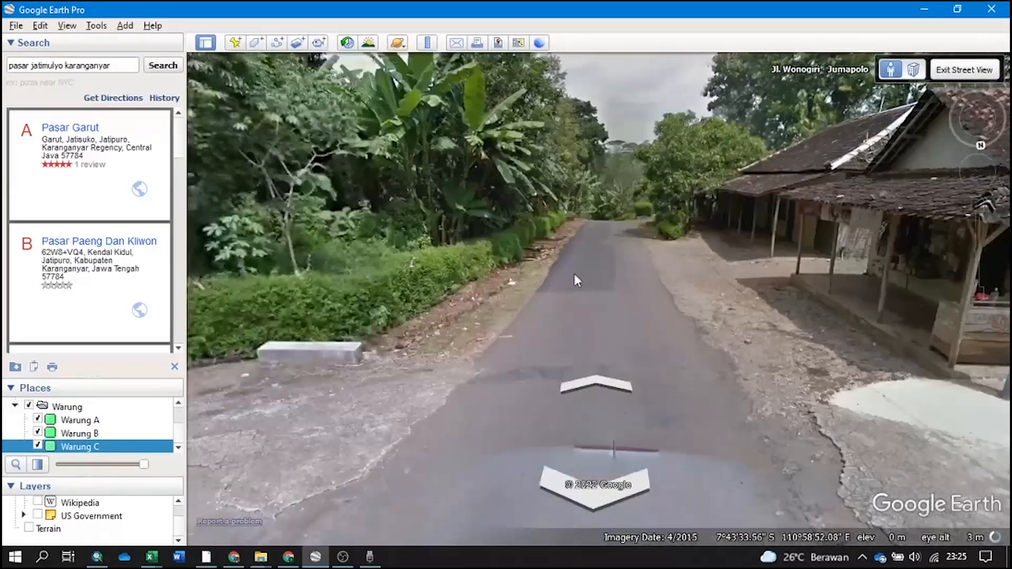
pyautogui.click(577, 278)
pyautogui.click(781, 230)
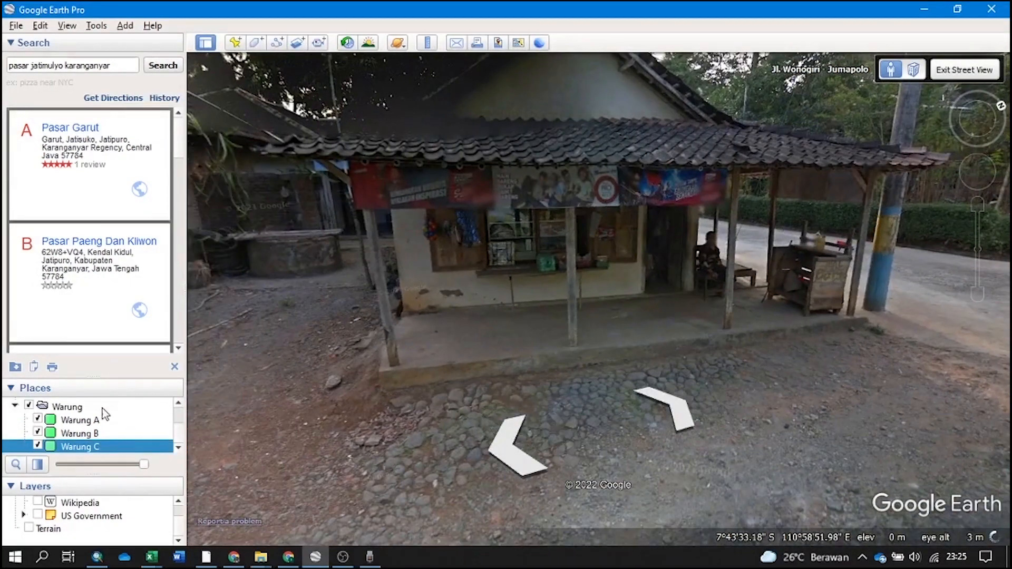
pyautogui.click(236, 43)
pyautogui.write('Warung D')
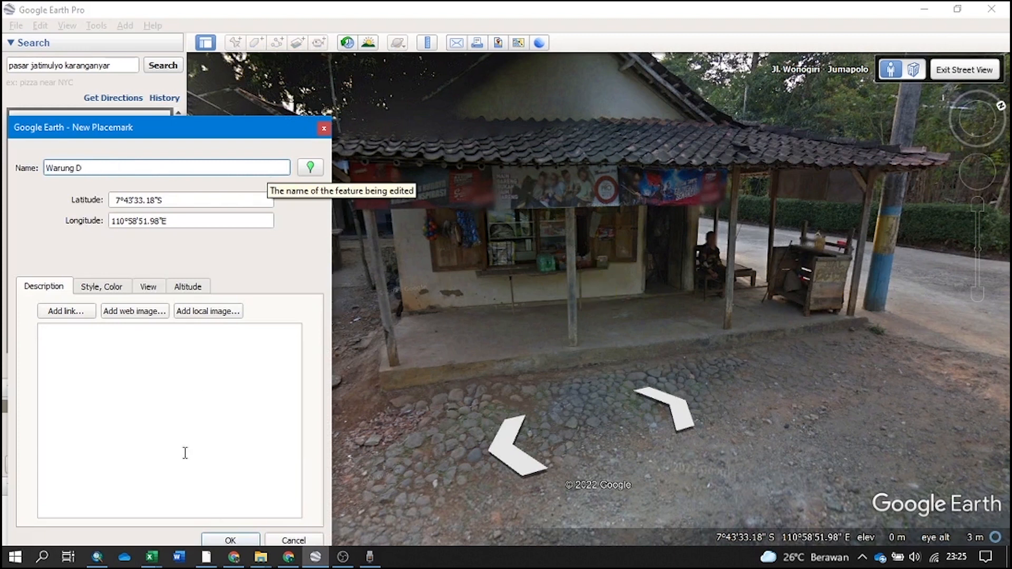
pyautogui.click(231, 541)
# Exit Street View and show the Peribadatan, Kesehatan and Pendidikan folders on the aerial map of the village
pyautogui.click(951, 70)
pyautogui.scroll(-3, 581, 320)
pyautogui.scroll(-5, 581, 317)
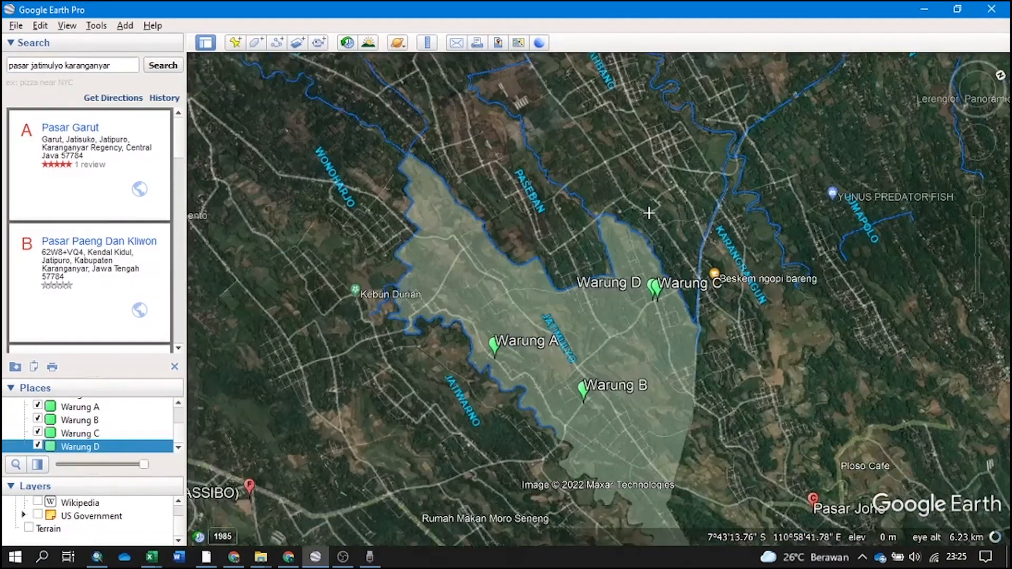
pyautogui.moveTo(649, 213); pyautogui.dragTo(422, 157)
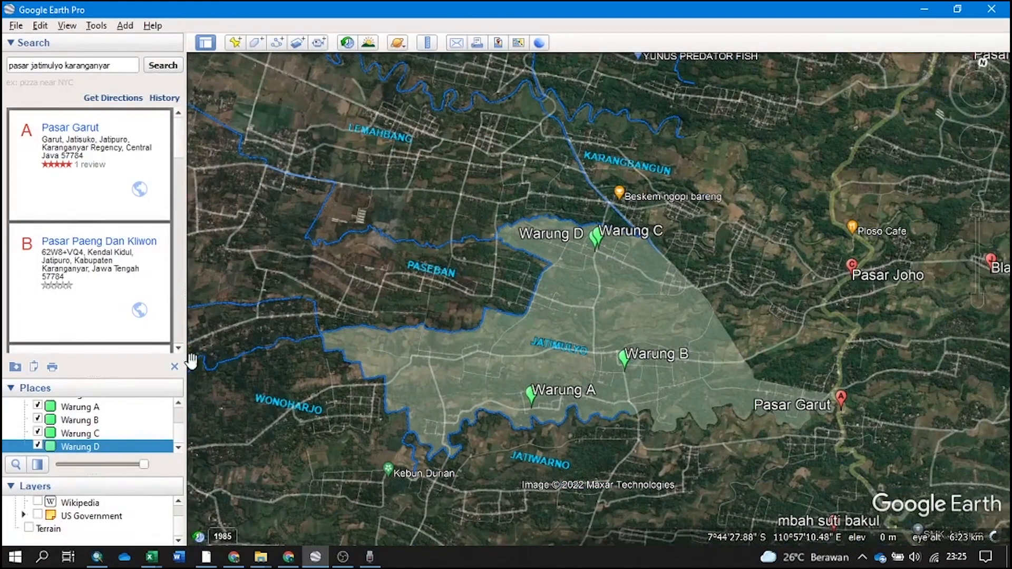
pyautogui.moveTo(100, 379); pyautogui.dragTo(106, 191)
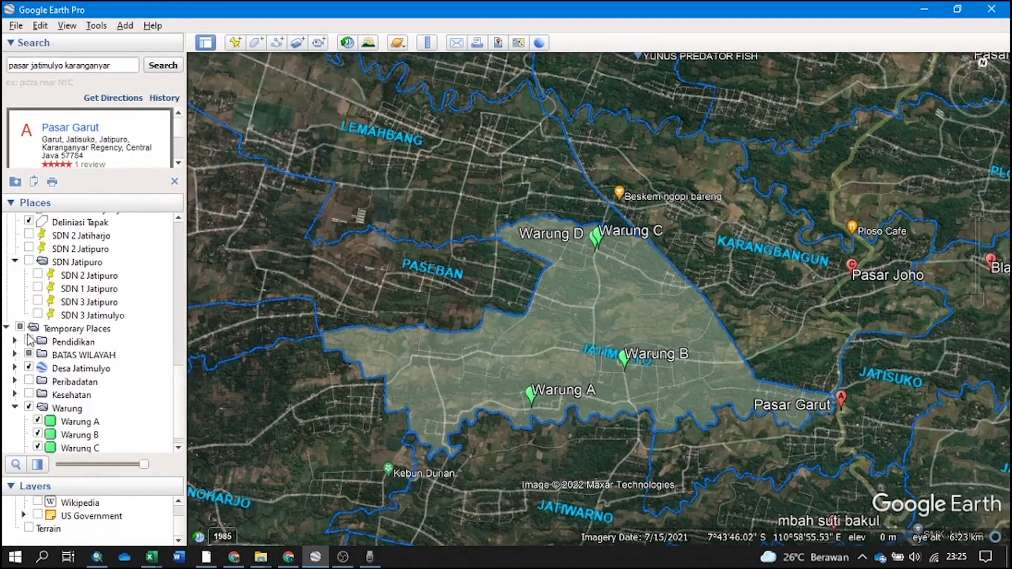
pyautogui.click(29, 341)
pyautogui.click(29, 341)
pyautogui.click(29, 381)
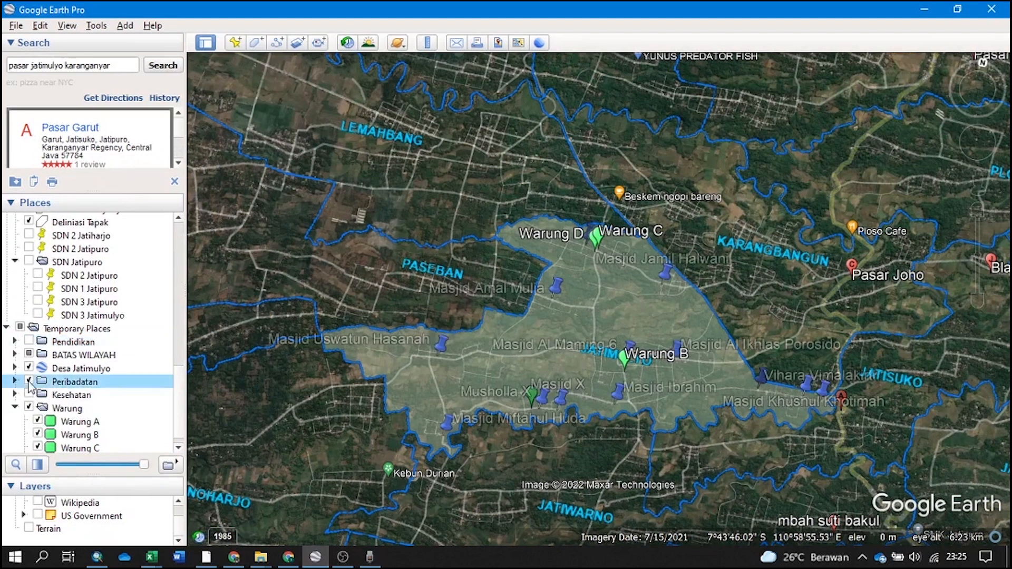
pyautogui.click(29, 395)
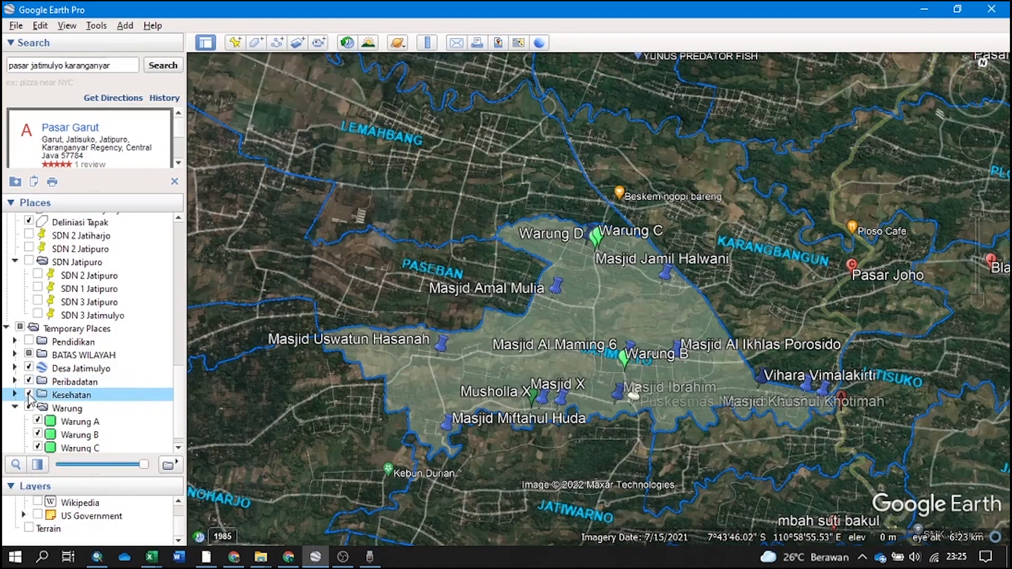
pyautogui.click(29, 343)
# Save the Pendidikan folder as a Kmz file named Pendidikan in a new KML folder inside Sig
pyautogui.rightClick(62, 347)
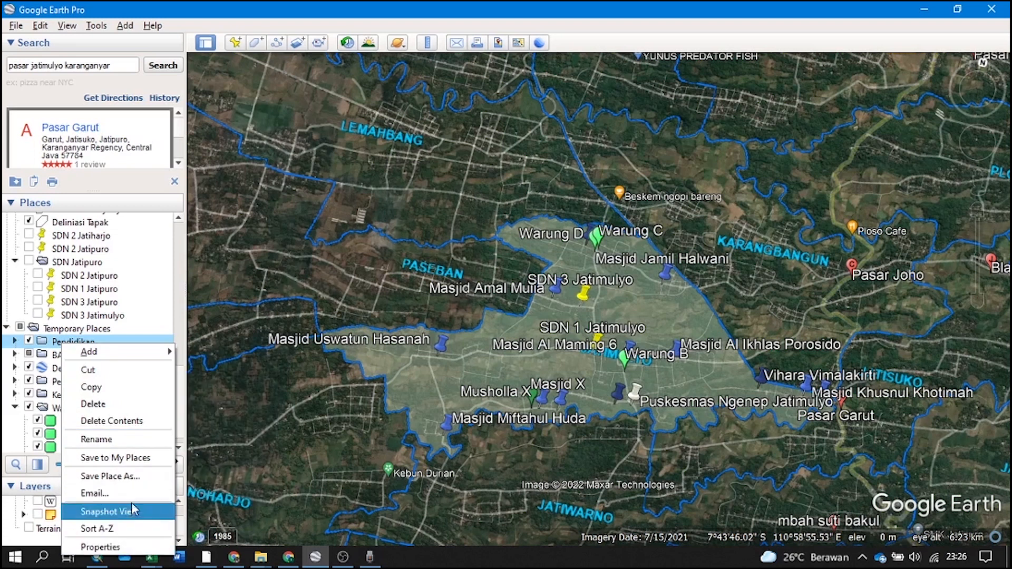
pyautogui.click(131, 478)
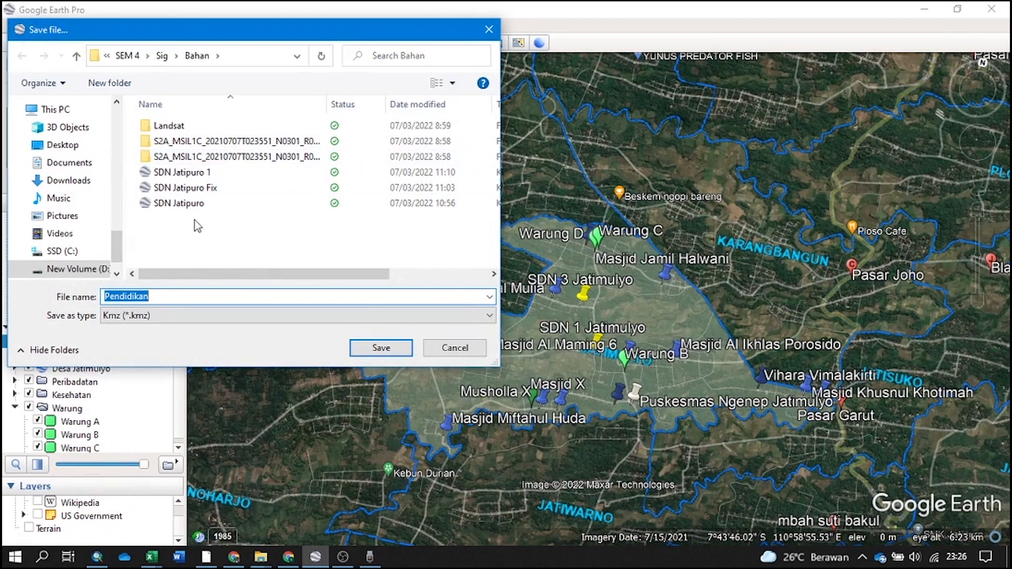
pyautogui.click(162, 56)
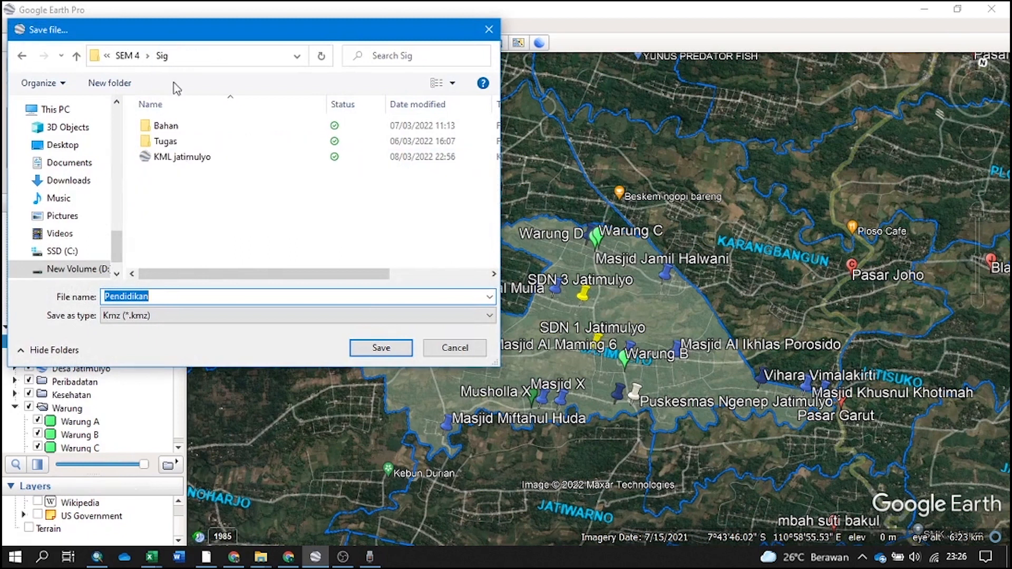
pyautogui.click(108, 83)
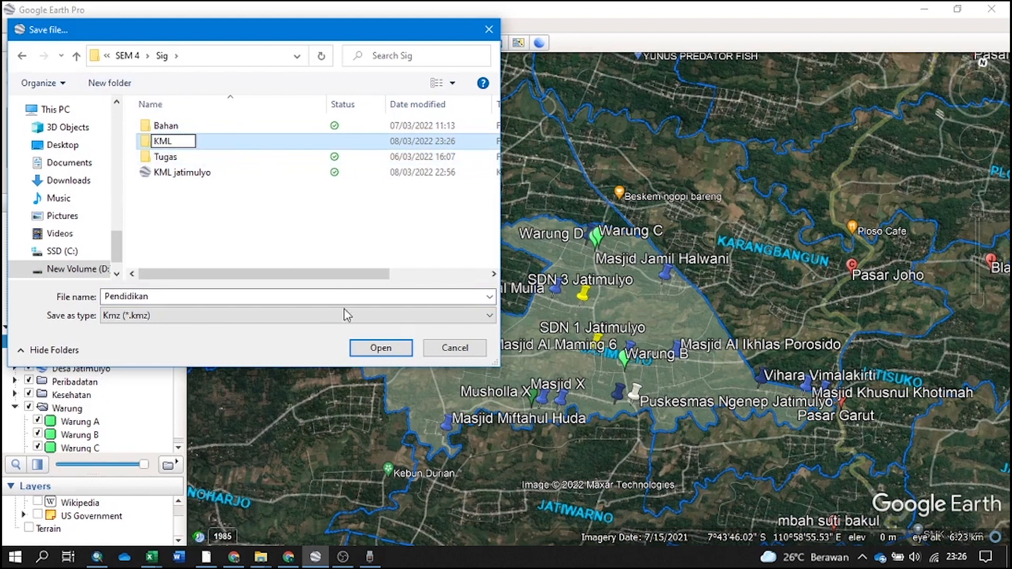
pyautogui.doubleClick(309, 141)
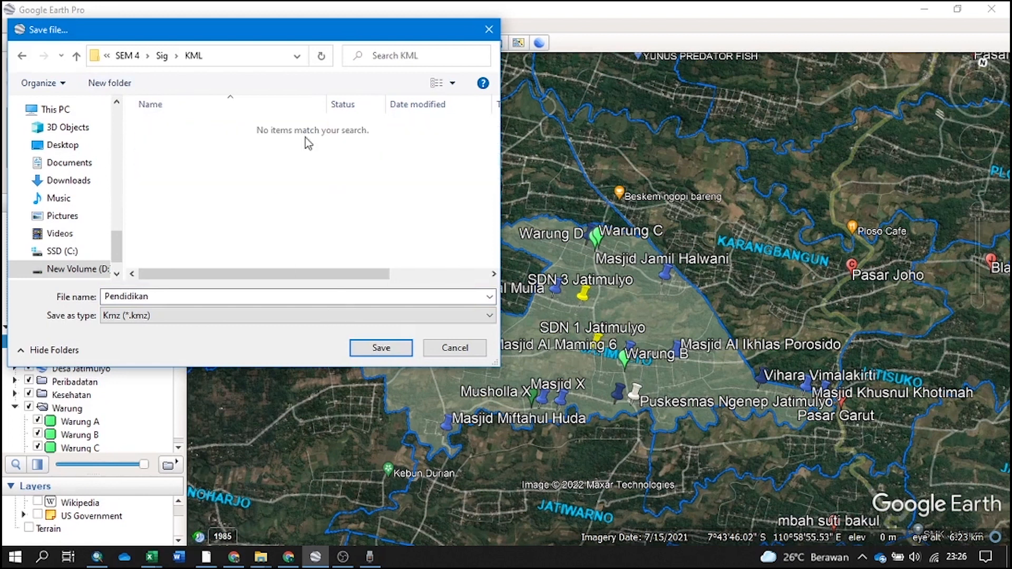
pyautogui.click(402, 347)
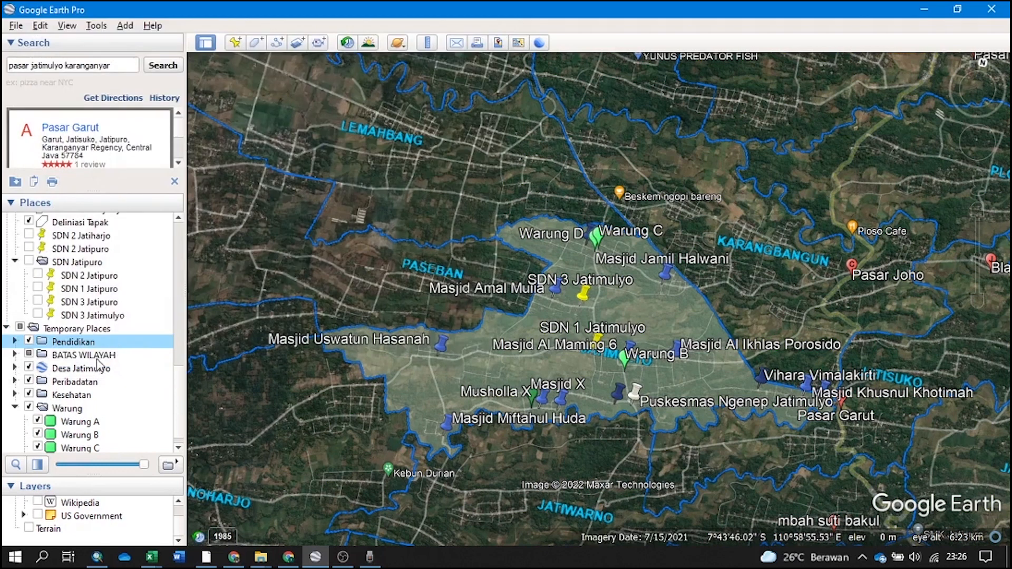
# Save the Peribadatan folder as a Kmz file named Peribadatan in the KML folder
pyautogui.rightClick(95, 387)
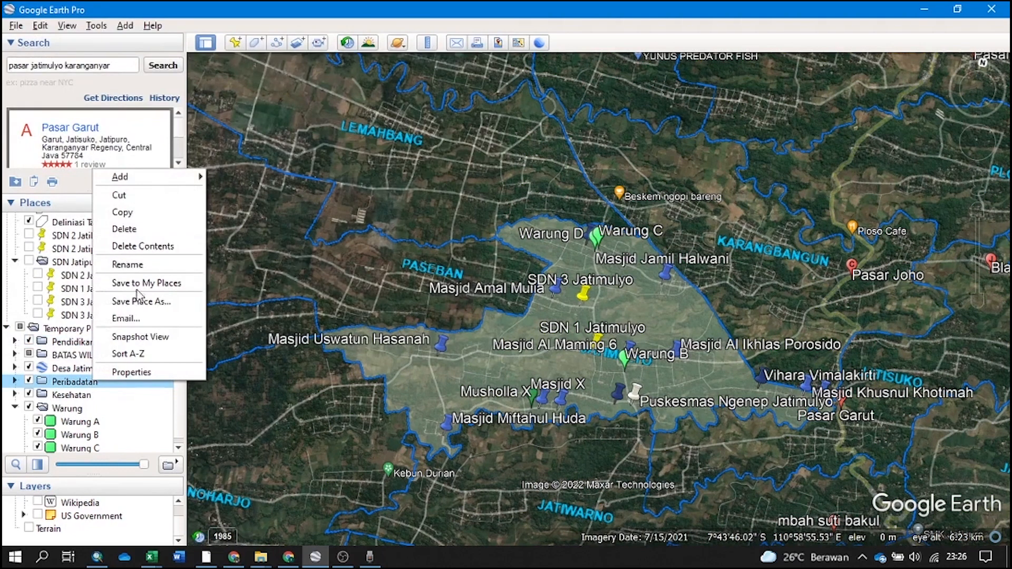
pyautogui.click(141, 302)
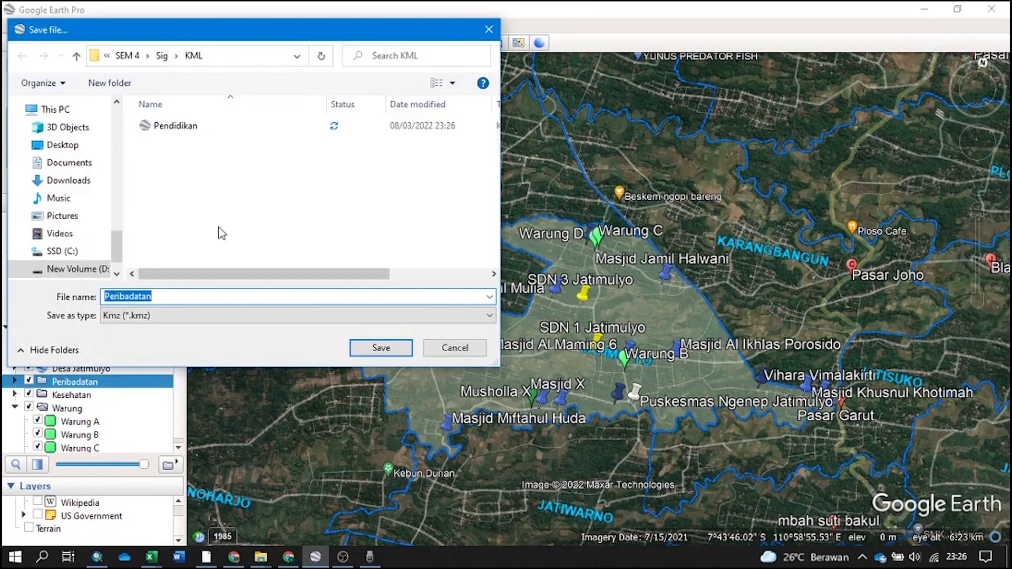
pyautogui.click(380, 348)
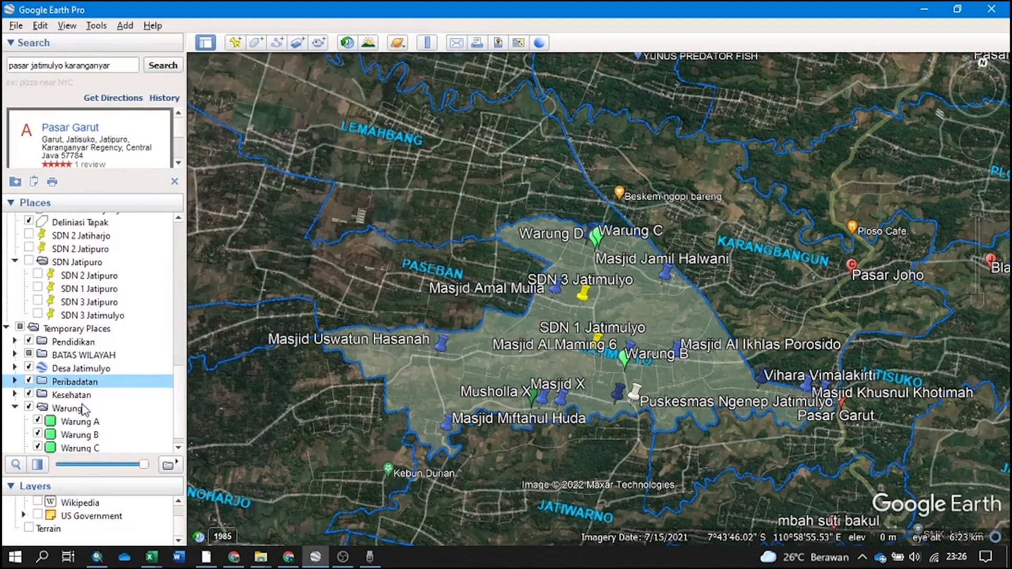
# Save the Warung placemark folder to disk with the default file name and location
pyautogui.click(81, 409)
pyautogui.rightClick(80, 411)
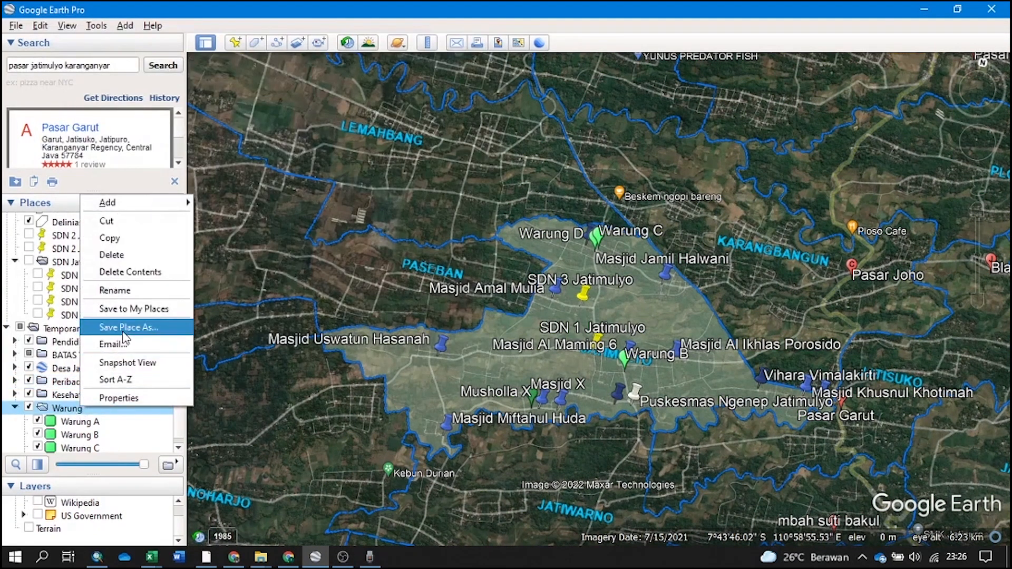
pyautogui.click(153, 328)
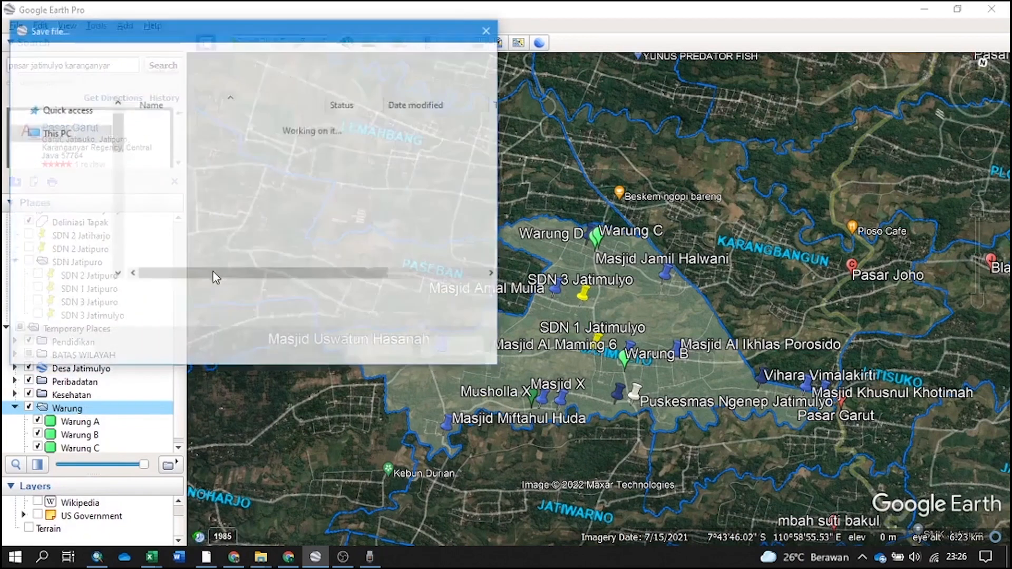
pyautogui.click(380, 348)
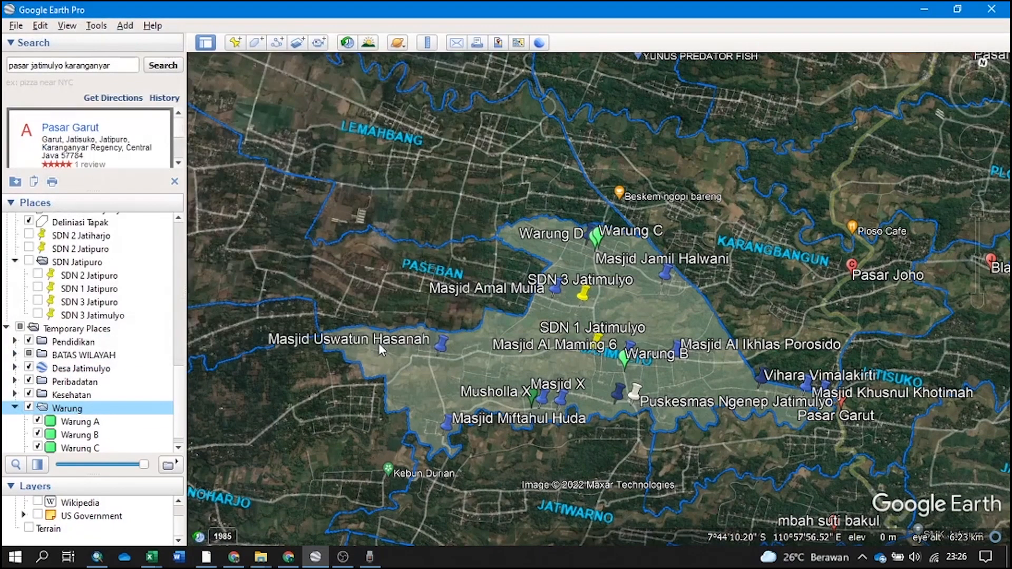
# Look over the mapped facilities and switch to the Lat SIG 4 document in ArcMap
pyautogui.scroll(-2, 379, 356)
pyautogui.scroll(3, 510, 307)
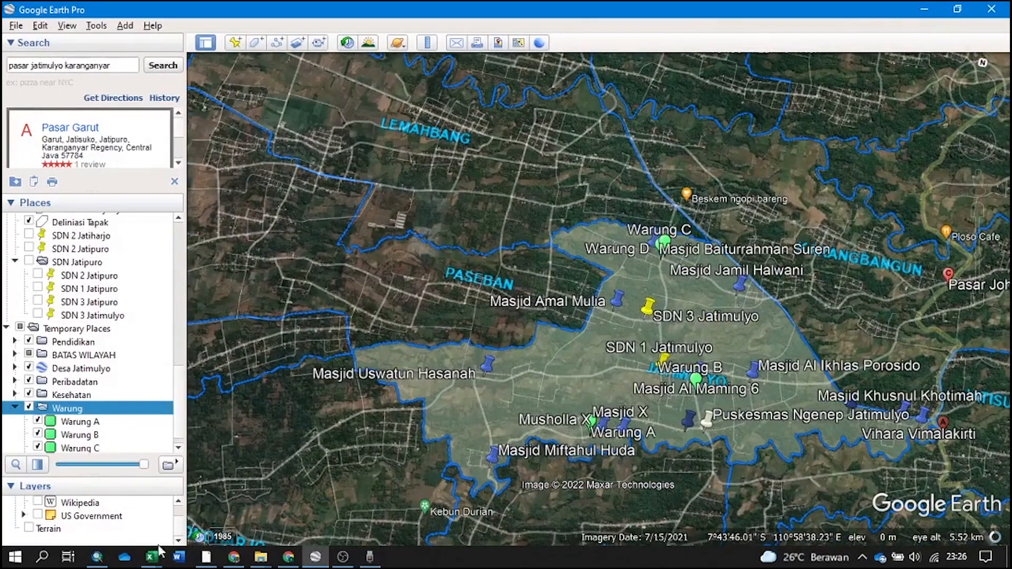
pyautogui.click(96, 558)
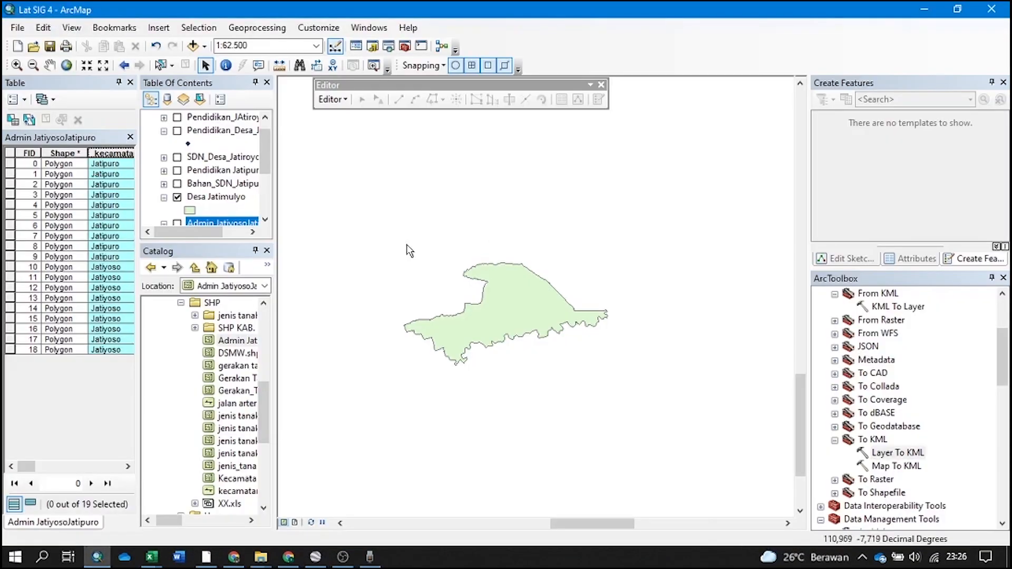
# Convert the Pendidikan KMZ file from the KML folder to a layer with the KML To Layer tool
pyautogui.scroll(1, 913, 415)
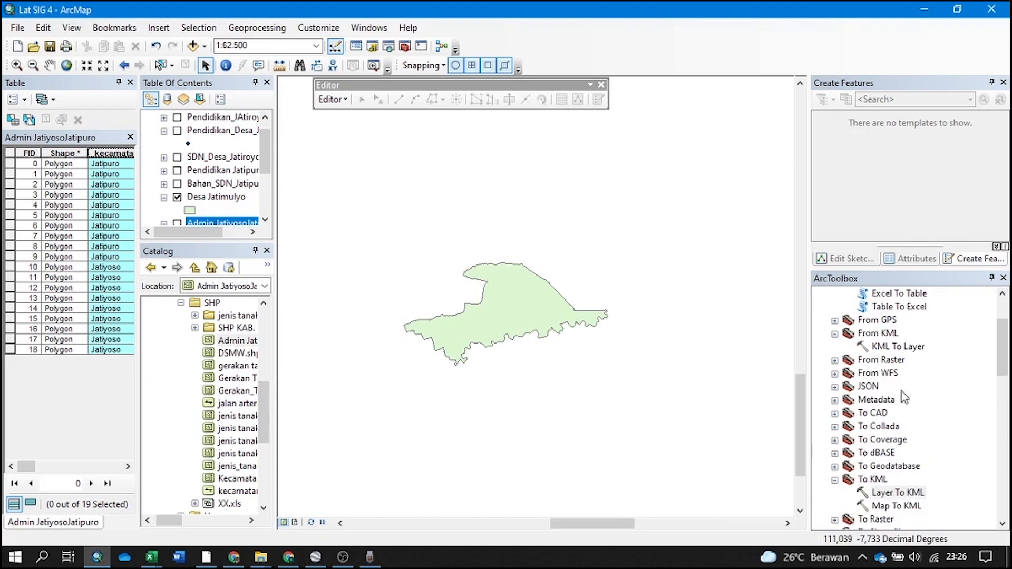
pyautogui.click(895, 349)
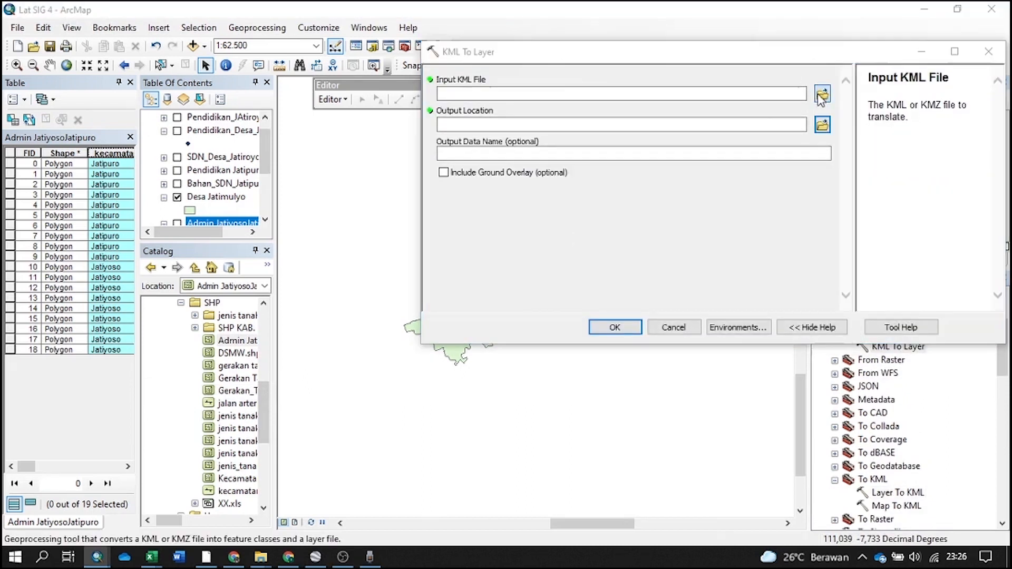
pyautogui.click(823, 95)
pyautogui.doubleClick(639, 128)
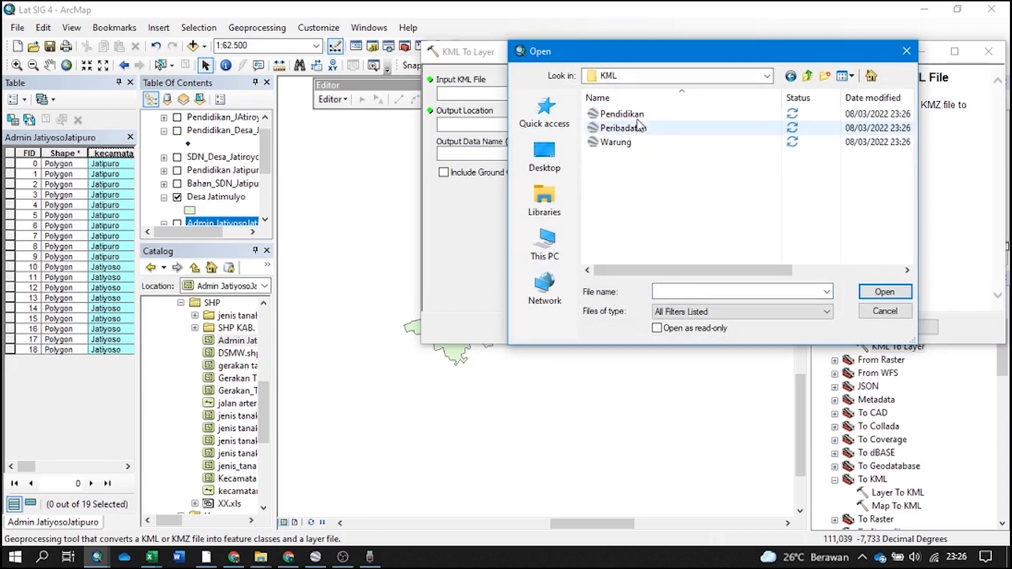
pyautogui.click(635, 114)
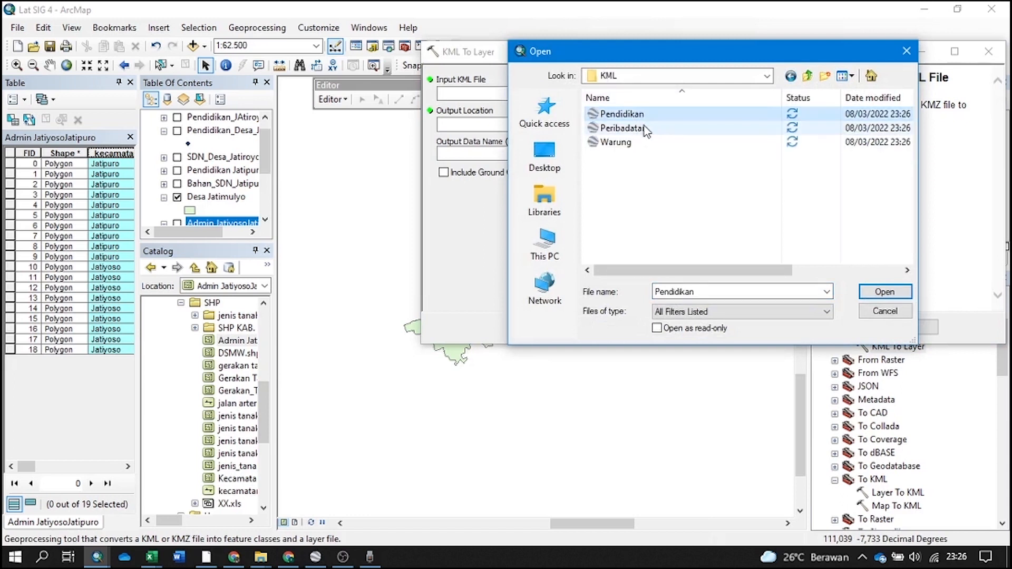
pyautogui.click(645, 128)
pyautogui.click(648, 114)
pyautogui.click(900, 293)
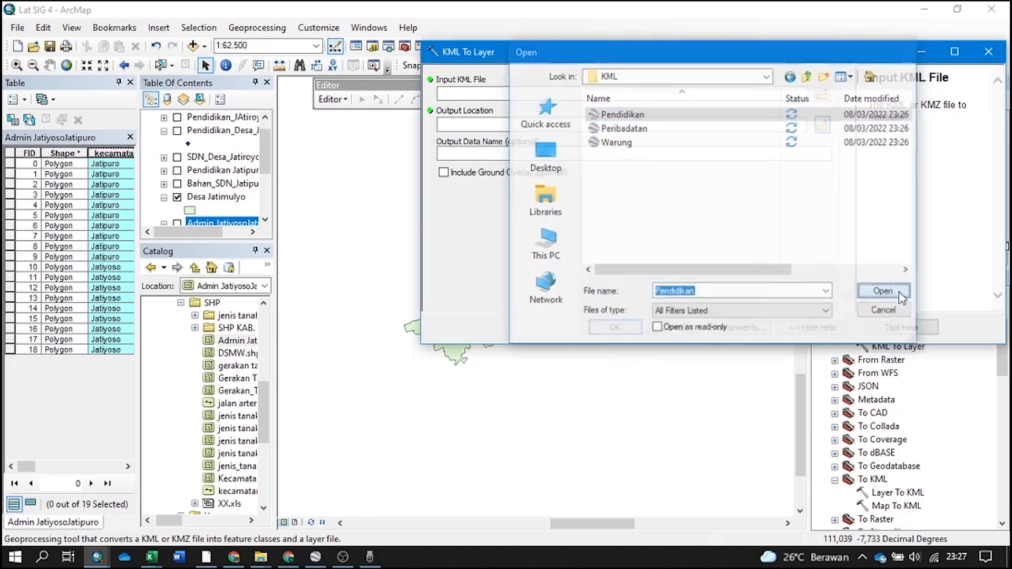
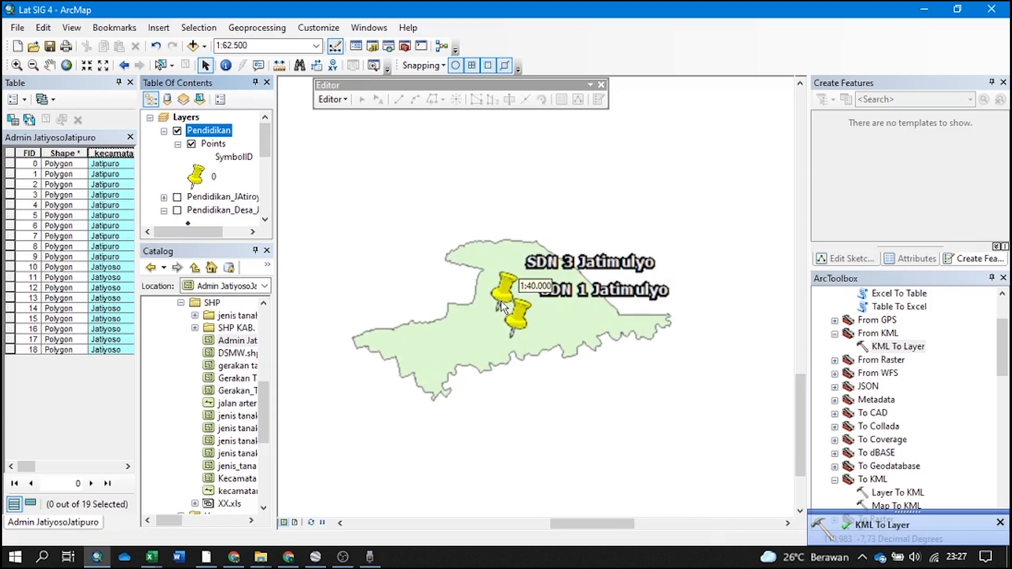
# Convert the Peribadatan KMZ file from the KML folder to a layer, keeping the default output location and data name
pyautogui.doubleClick(898, 346)
pyautogui.click(821, 93)
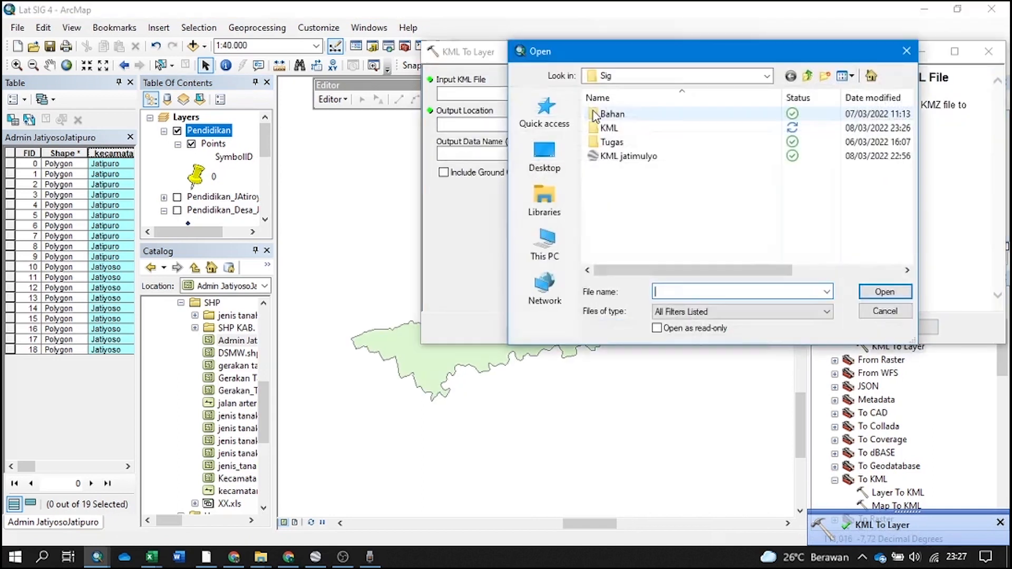
pyautogui.doubleClick(632, 107)
pyautogui.click(633, 128)
pyautogui.click(885, 291)
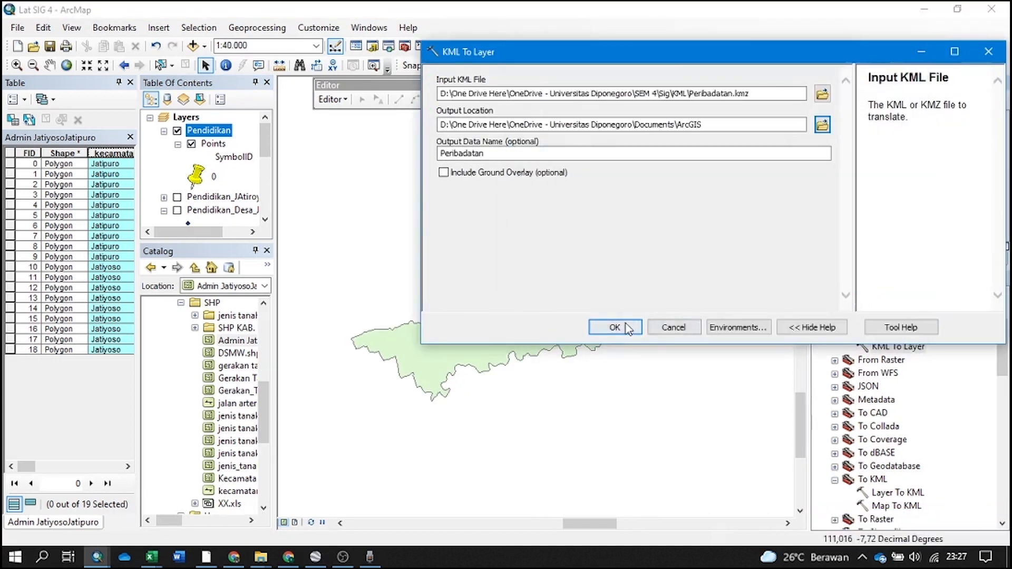
pyautogui.click(615, 328)
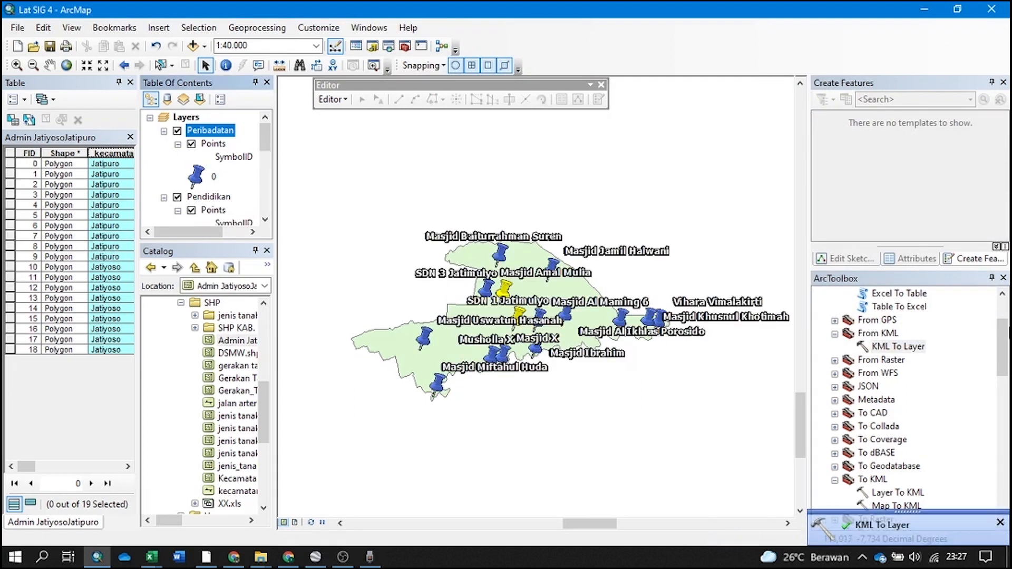
# Export all Pendidikan points as a shapefile named Pend Jatimulyo in the Sig folder and add it to the map
pyautogui.rightClick(211, 131)
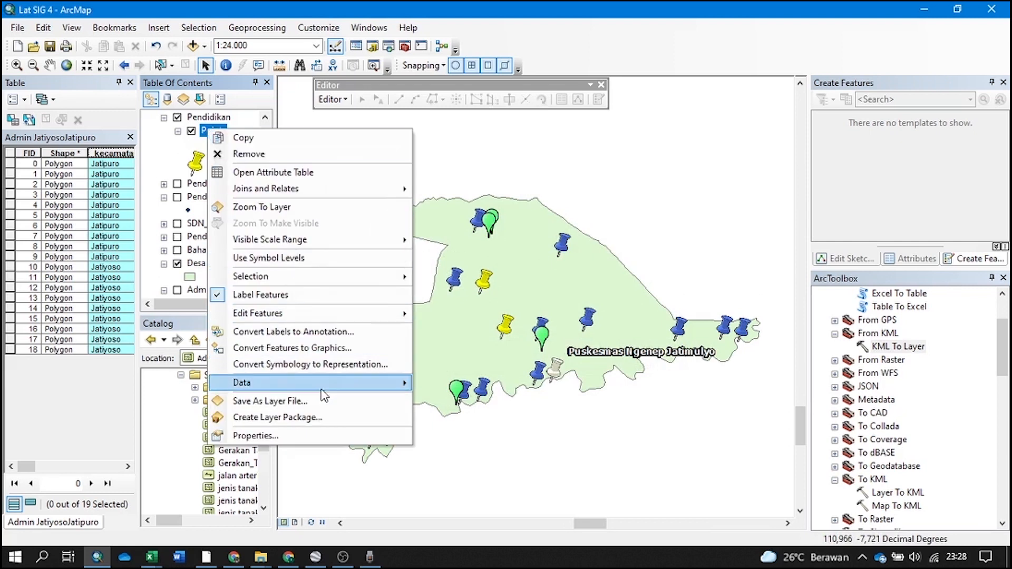
pyautogui.moveTo(324, 393)
pyautogui.click(457, 400)
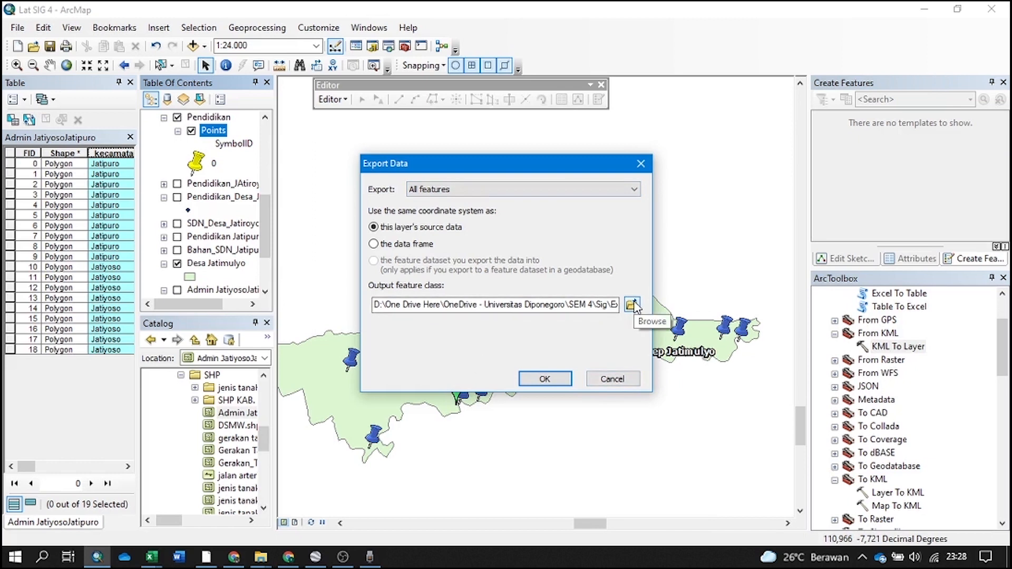
pyautogui.click(632, 305)
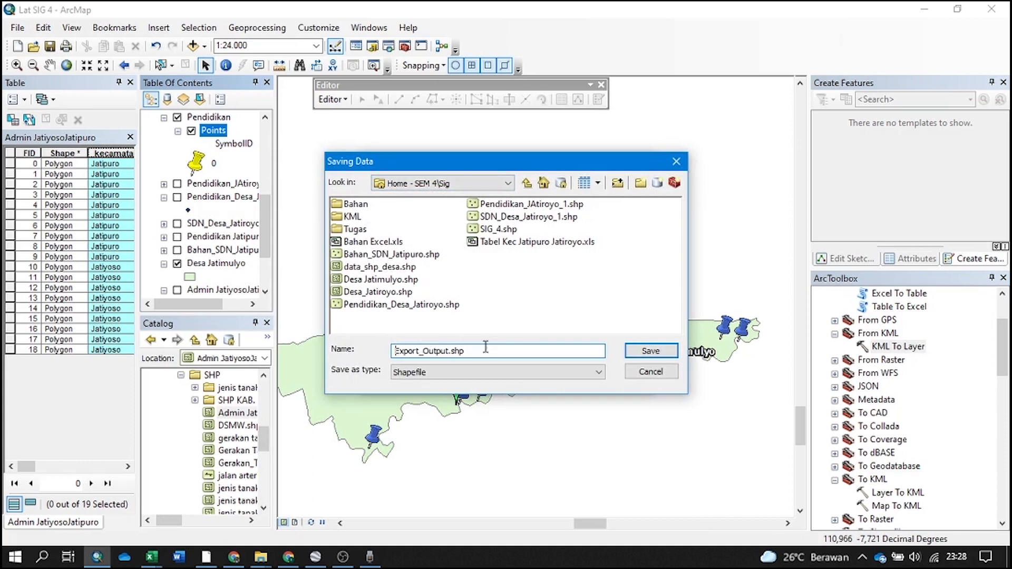
pyautogui.moveTo(486, 351); pyautogui.dragTo(359, 349)
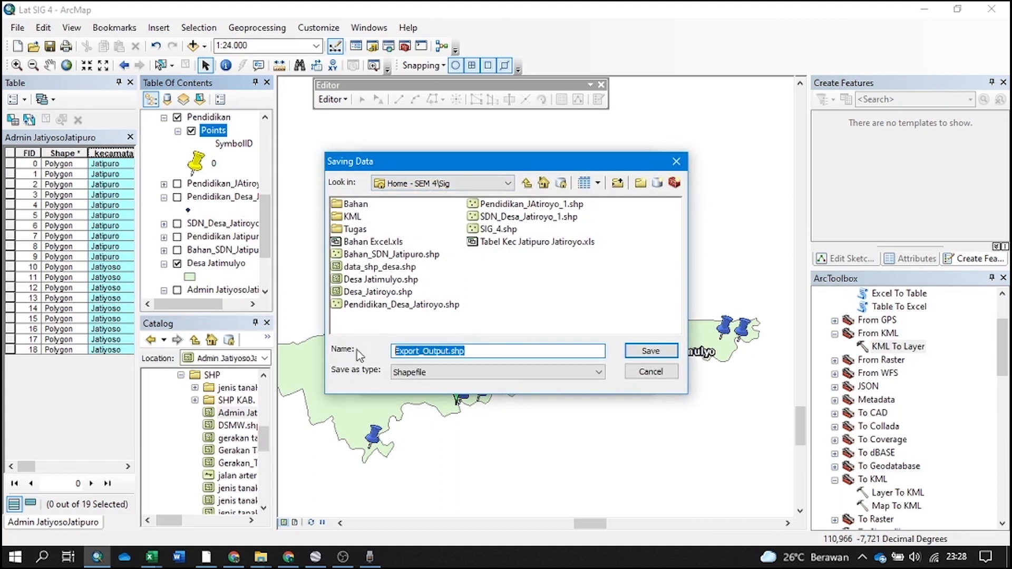
pyautogui.write('Pend Jatimulyo')
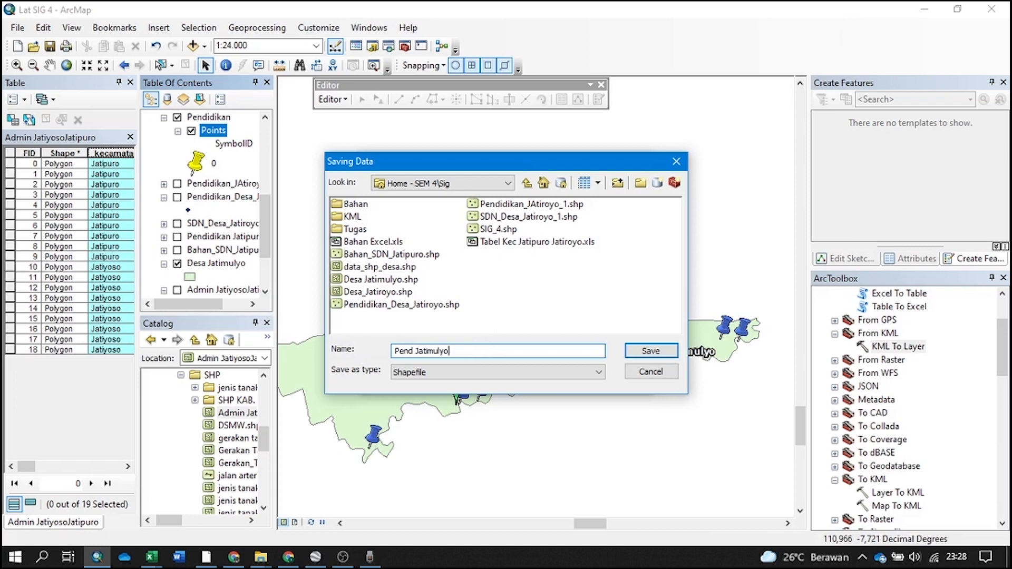
pyautogui.click(667, 354)
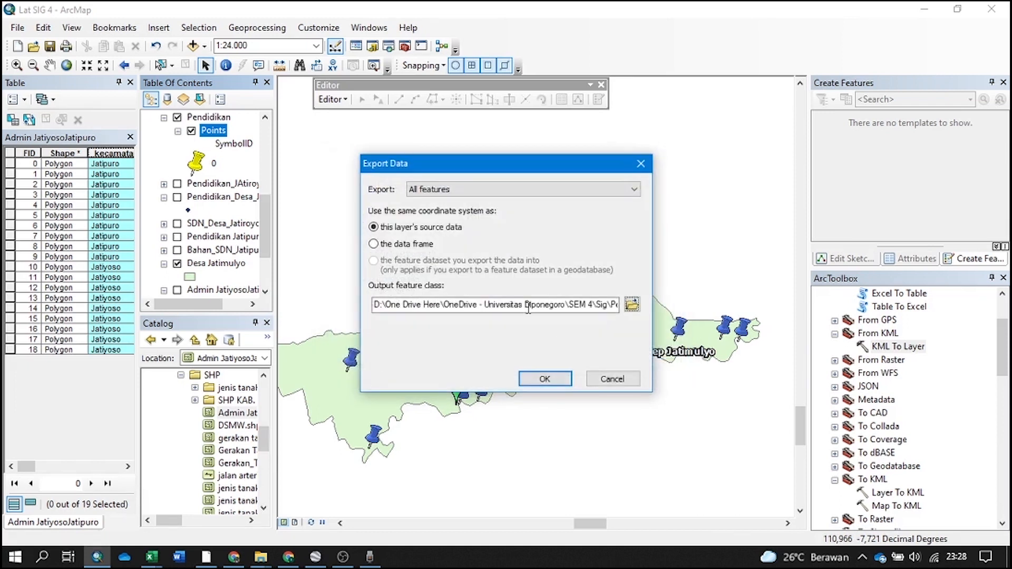
pyautogui.click(544, 379)
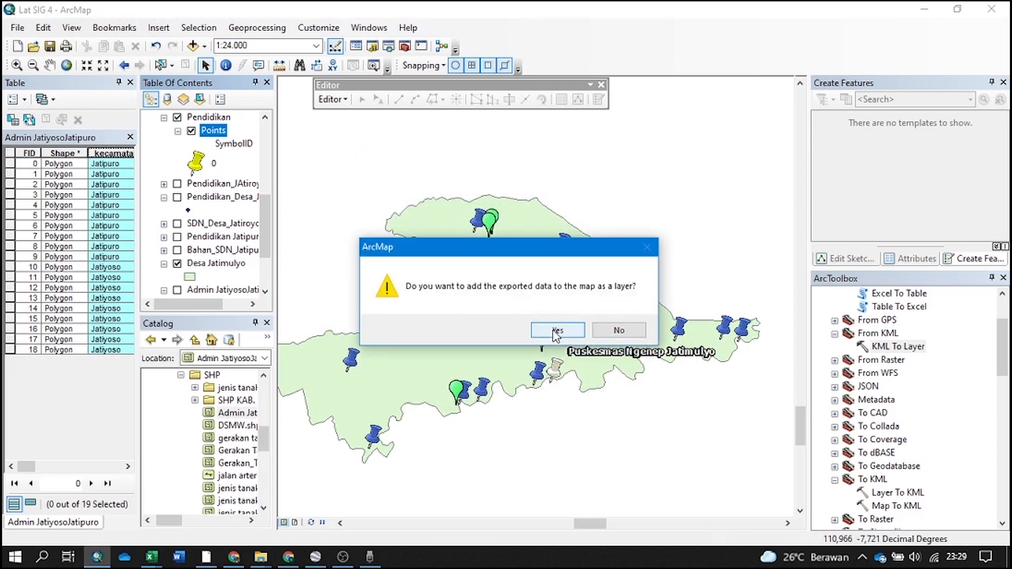
pyautogui.click(556, 331)
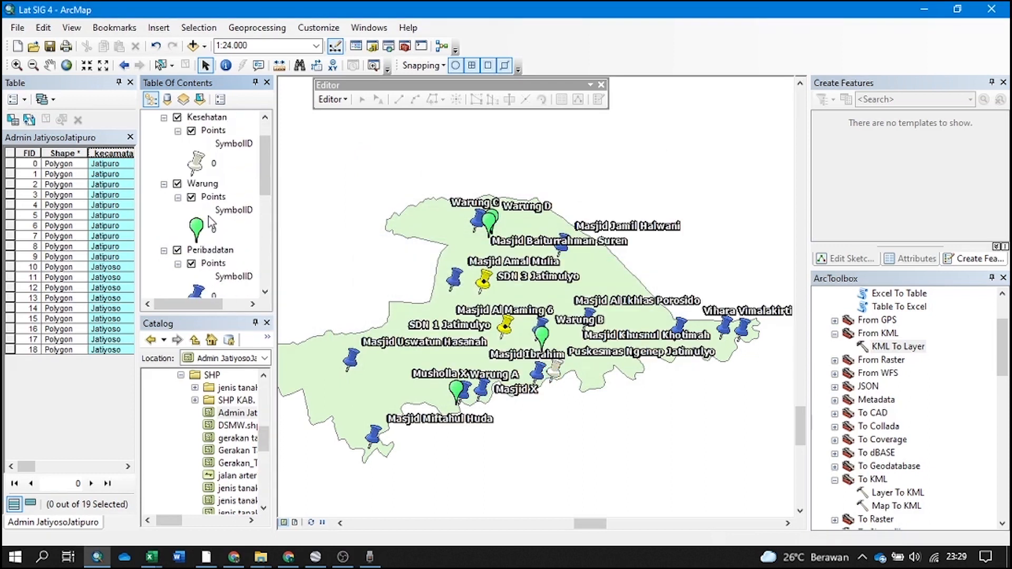
# Hide the original Pendidikan KML layer on the map
pyautogui.scroll(1, 211, 224)
pyautogui.scroll(-3, 182, 212)
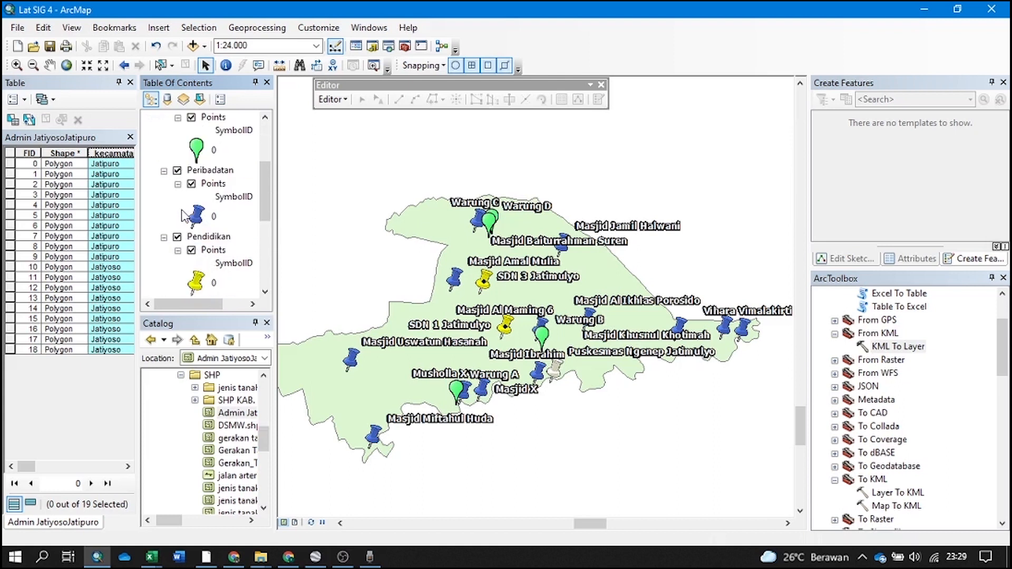
pyautogui.click(178, 238)
pyautogui.scroll(3, 240, 225)
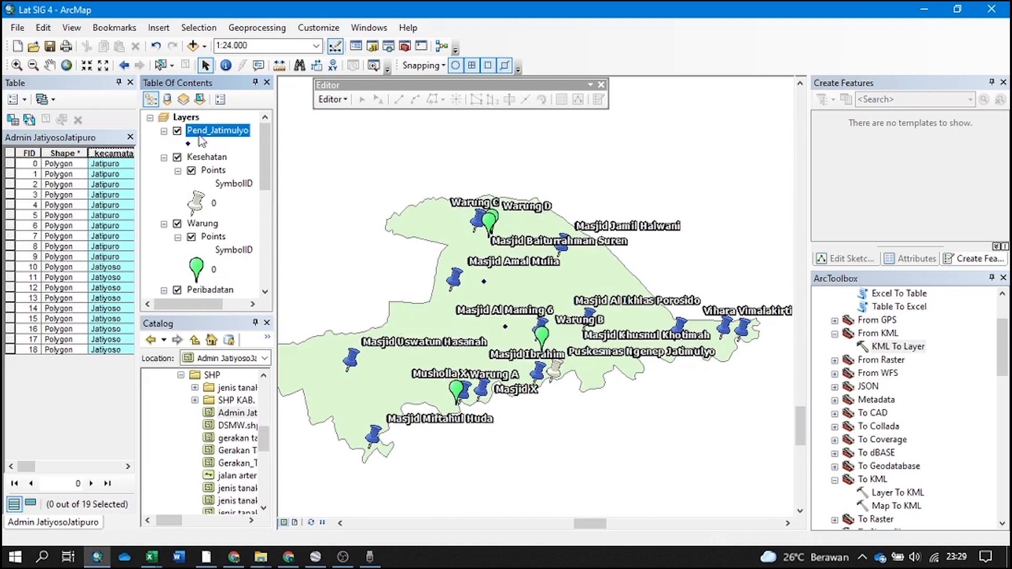
# Export all Kesehatan points as a shapefile named Kesehatan Jatimulyo in the Sig folder and add it to the map
pyautogui.click(209, 174)
pyautogui.rightClick(209, 172)
pyautogui.moveTo(237, 420)
pyautogui.click(448, 424)
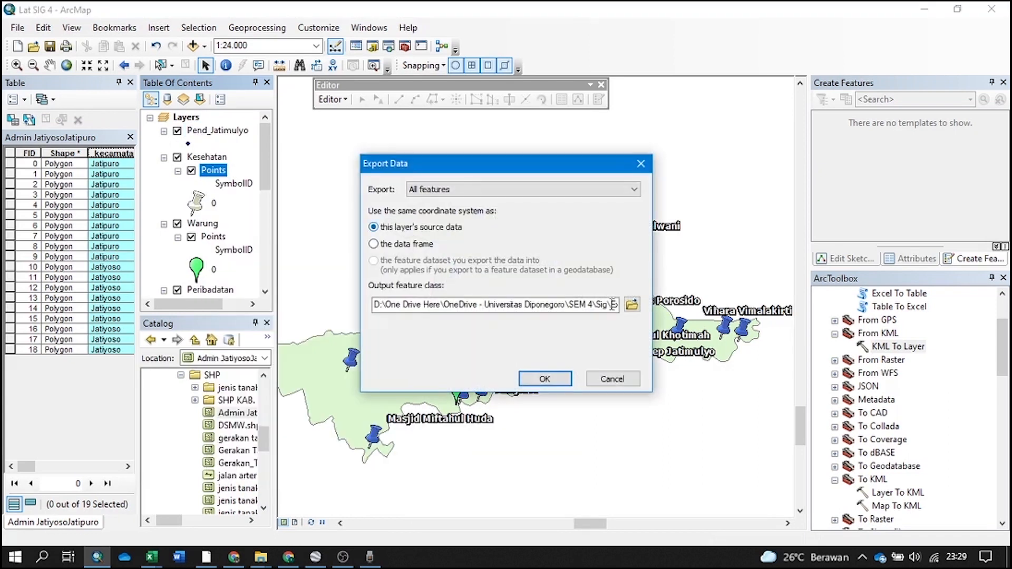
pyautogui.click(632, 304)
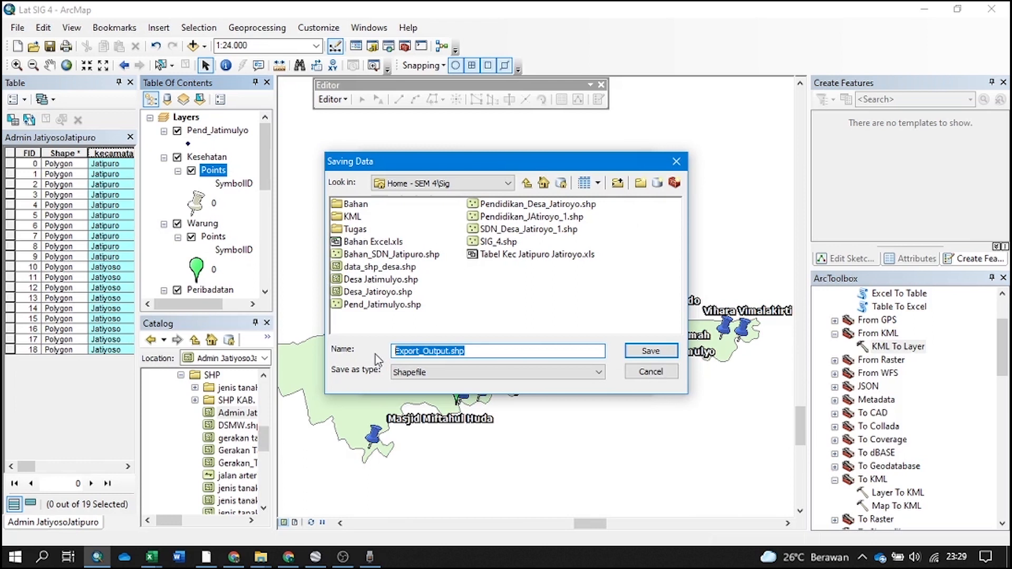
pyautogui.write('Kesehatan Jatimulyo')
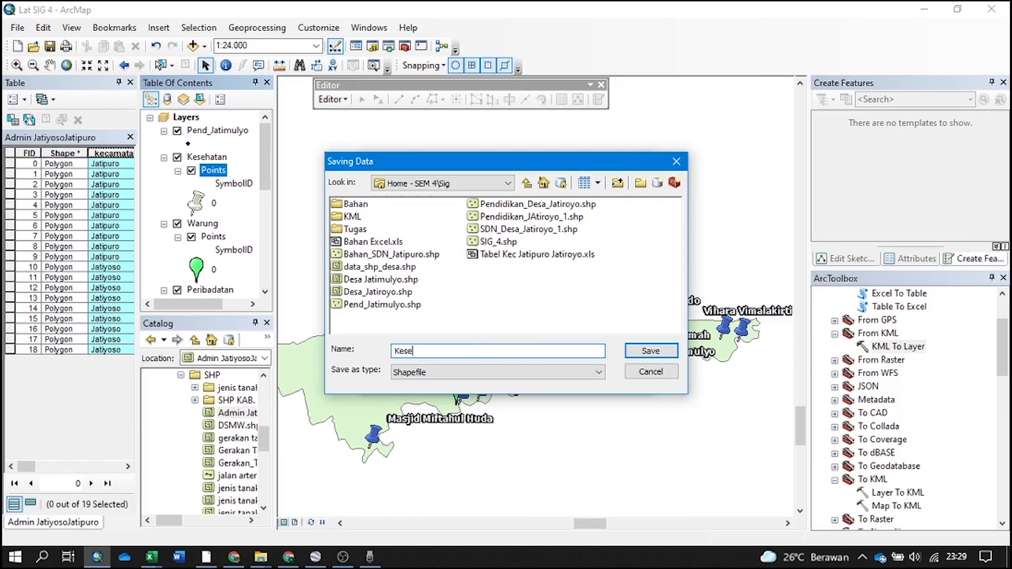
pyautogui.click(660, 351)
pyautogui.click(533, 378)
pyautogui.click(558, 328)
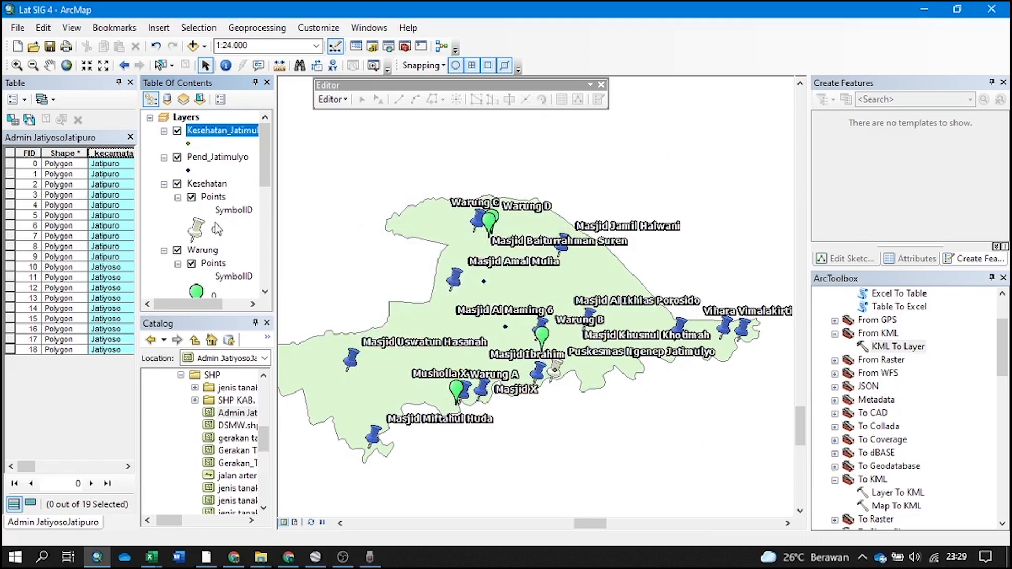
# Hide the original Kesehatan KML layer and collapse its entry
pyautogui.scroll(-1, 214, 205)
pyautogui.click(177, 143)
pyautogui.click(164, 144)
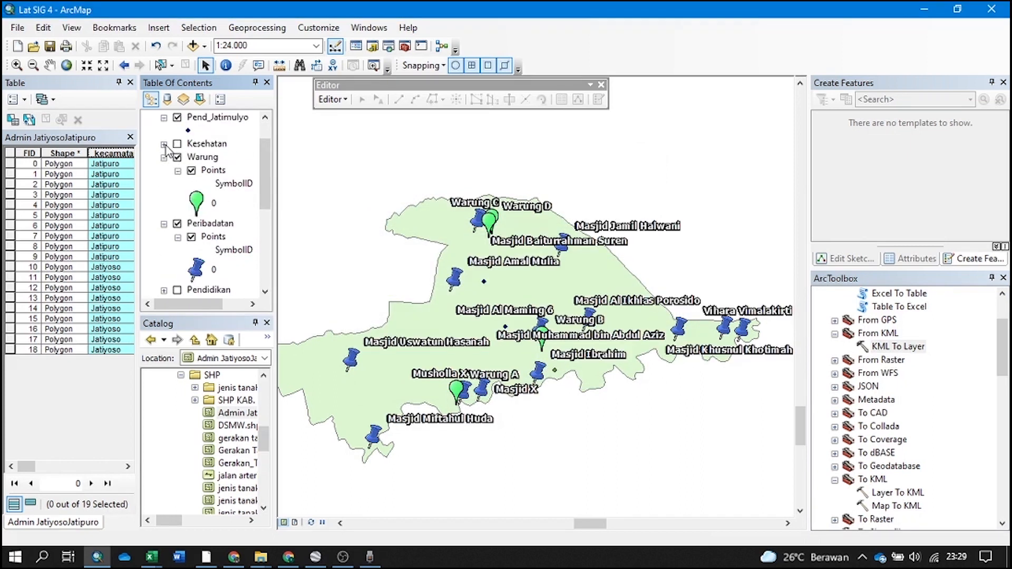
# Export all Warung points as a shapefile named Warung Jatimulyo in the Sig folder and add it to the map
pyautogui.rightClick(226, 174)
pyautogui.moveTo(263, 420)
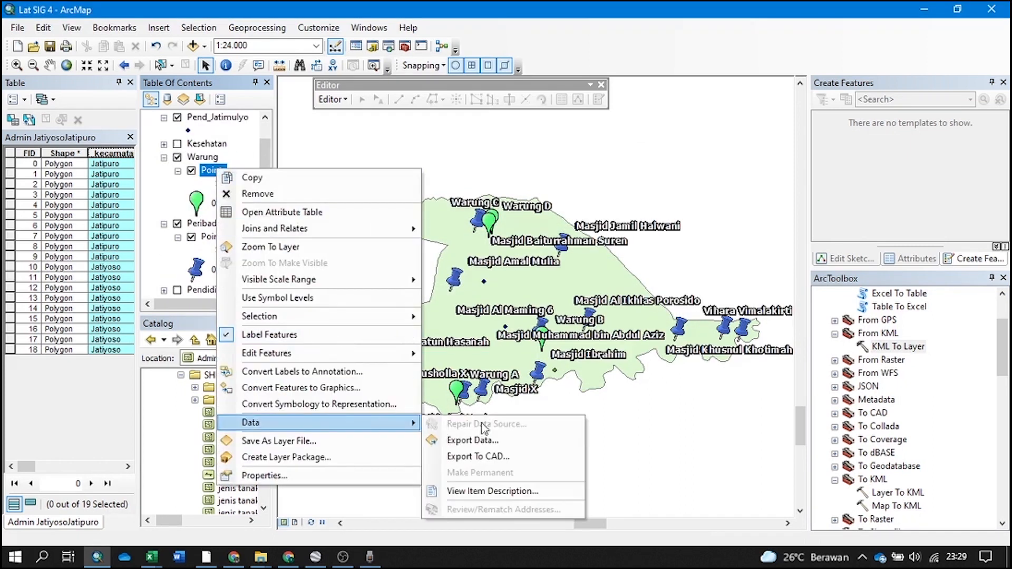
pyautogui.click(501, 439)
pyautogui.click(632, 306)
pyautogui.moveTo(494, 350); pyautogui.dragTo(364, 353)
pyautogui.write('Warung Jatimulyo')
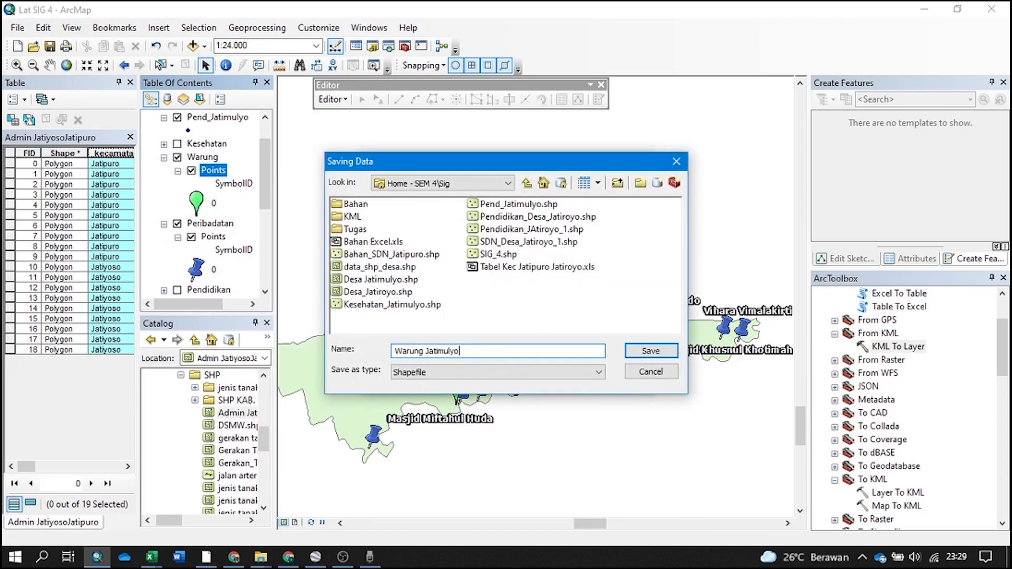
pyautogui.click(650, 351)
pyautogui.click(549, 378)
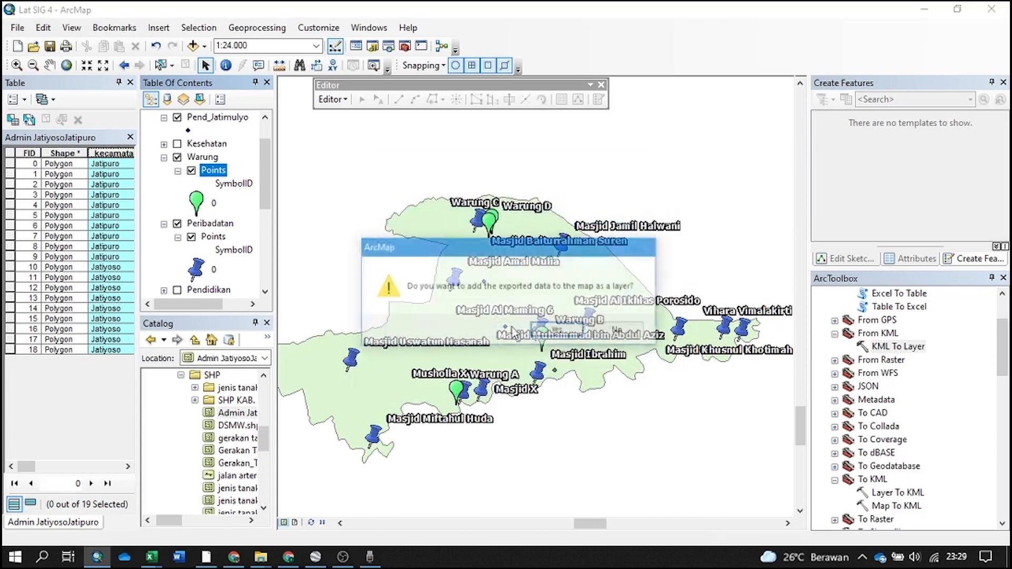
pyautogui.click(581, 335)
# Hide the original Warung KML layer and collapse its entry
pyautogui.click(178, 184)
pyautogui.click(164, 184)
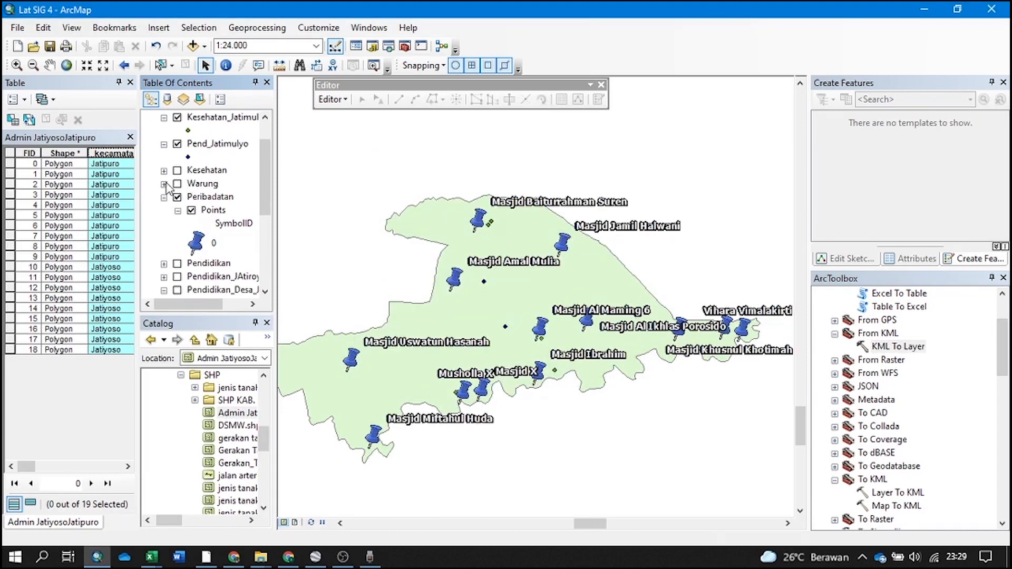
# Export all Peribadatan points as a shapefile named Peribadatan Jatimulyo in the Sig folder and add it to the map
pyautogui.scroll(-1, 210, 197)
pyautogui.rightClick(214, 170)
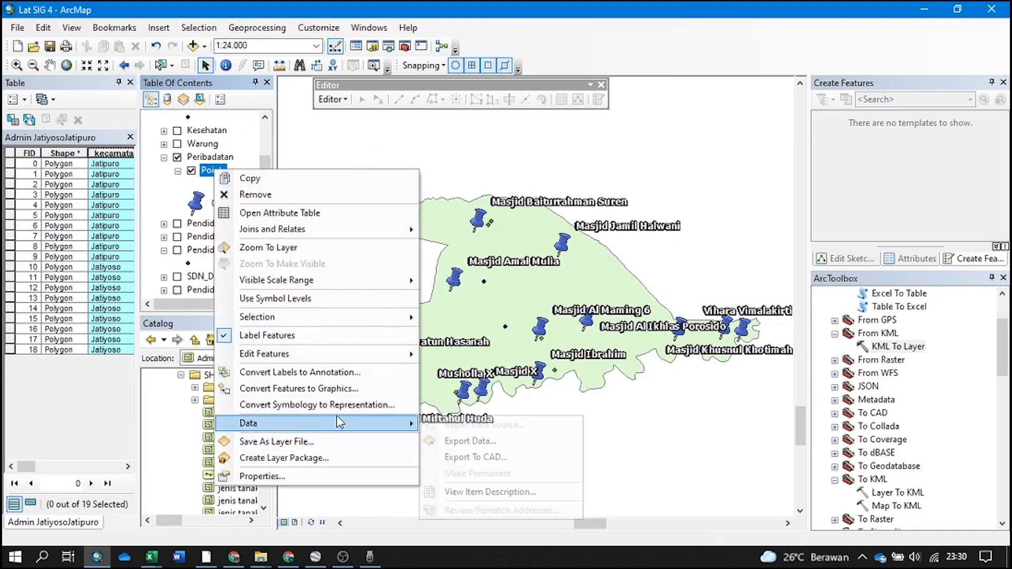
pyautogui.moveTo(339, 422)
pyautogui.click(474, 438)
pyautogui.click(631, 305)
pyautogui.doubleClick(449, 351)
pyautogui.write('Peribadatan')
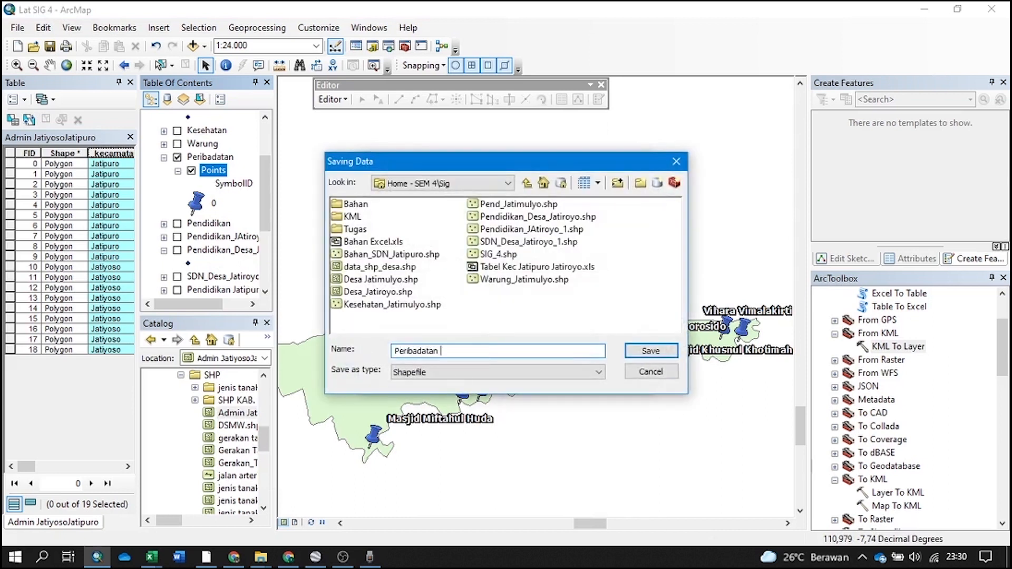
pyautogui.click(648, 349)
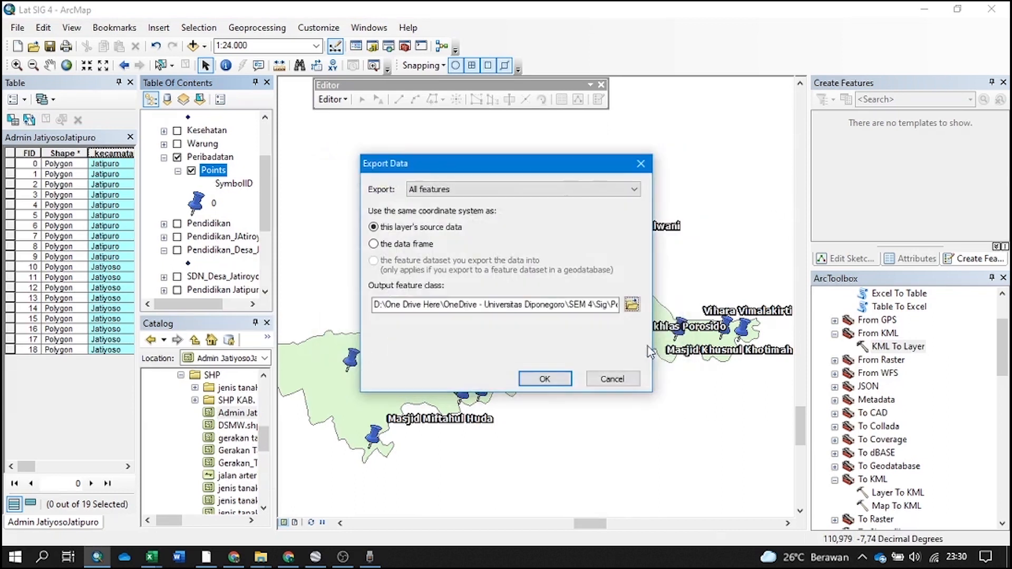
pyautogui.click(544, 377)
pyautogui.press('Return')
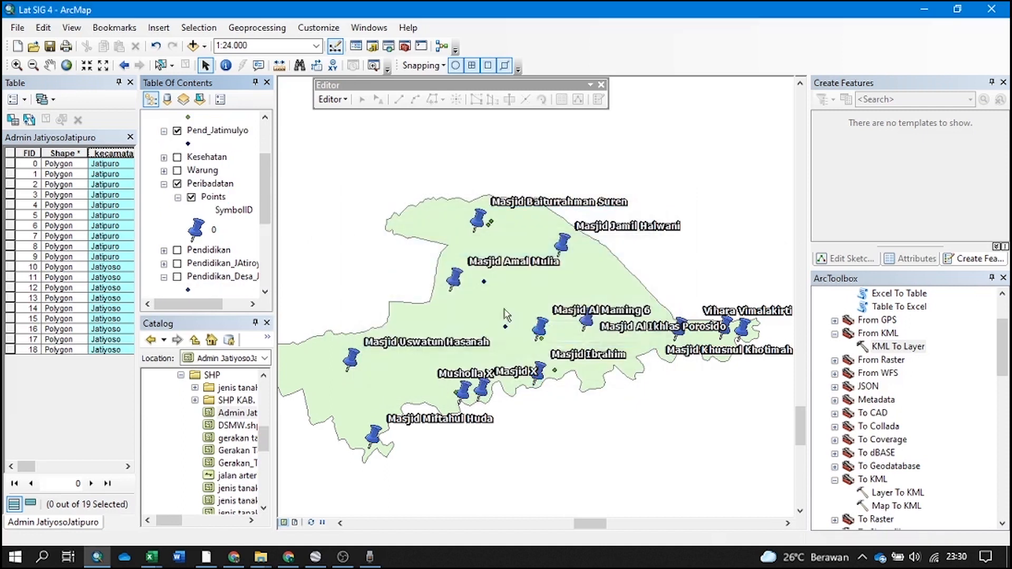
# Hide the original Peribadatan KML layer and collapse its entry
pyautogui.click(177, 183)
pyautogui.click(164, 183)
# Turn on feature labels for the exported Peribadatan Jatimulyo shapefile layer
pyautogui.scroll(2, 196, 242)
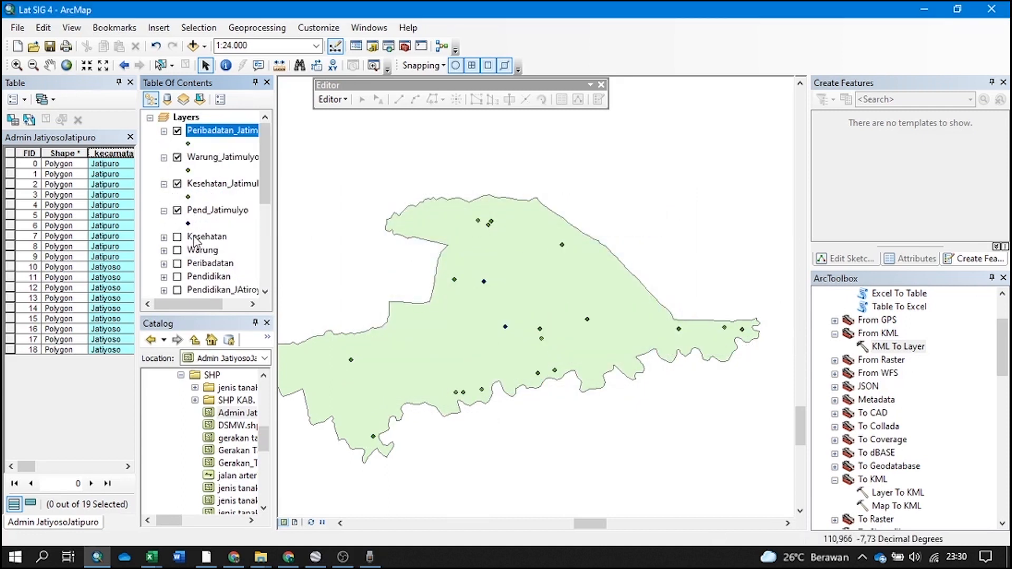
pyautogui.rightClick(205, 136)
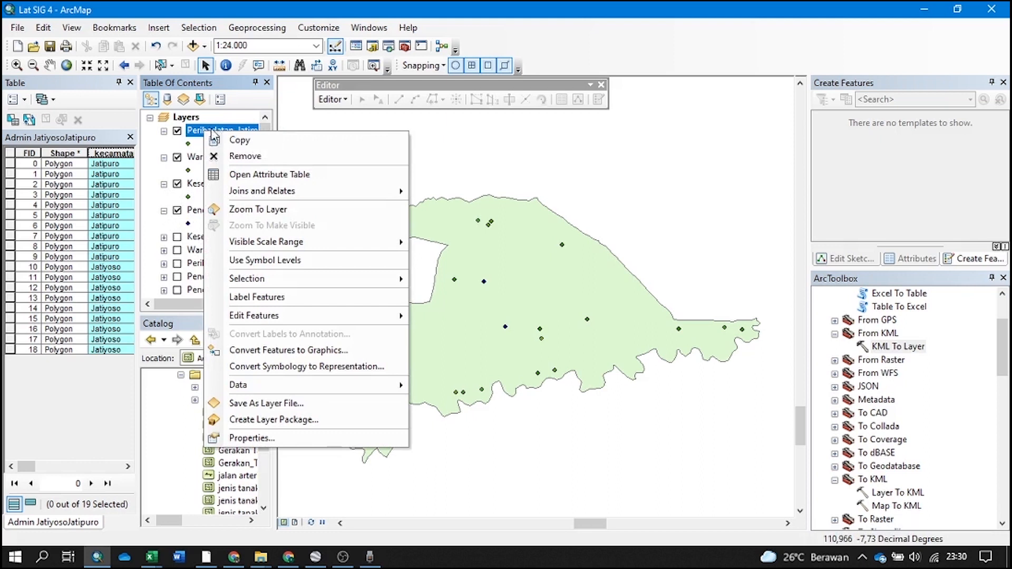
pyautogui.click(282, 303)
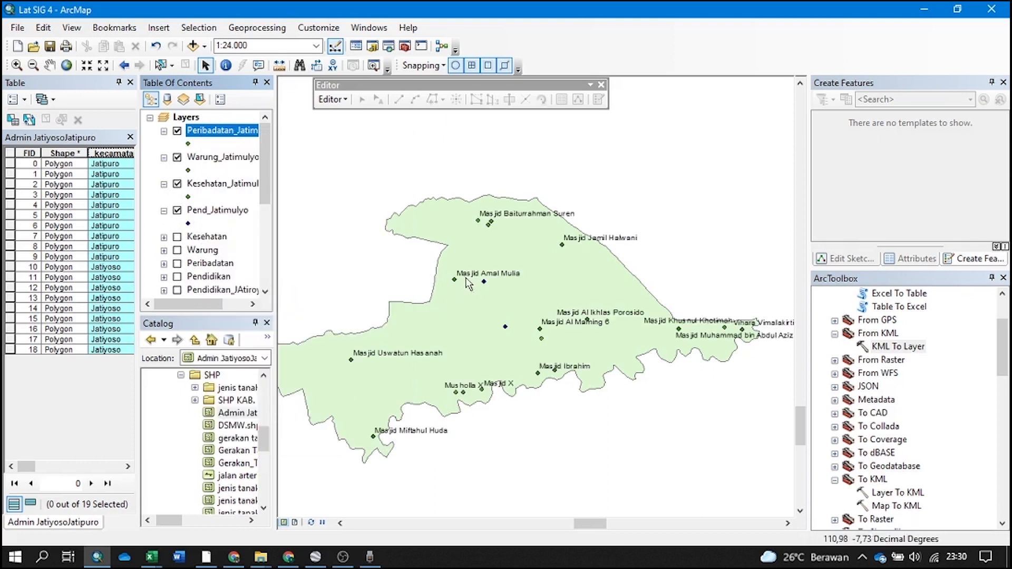
# Open the attribute table of the Peribadatan_Jatimulyo layer and bring its FolderPath column into view
pyautogui.scroll(-3, 471, 292)
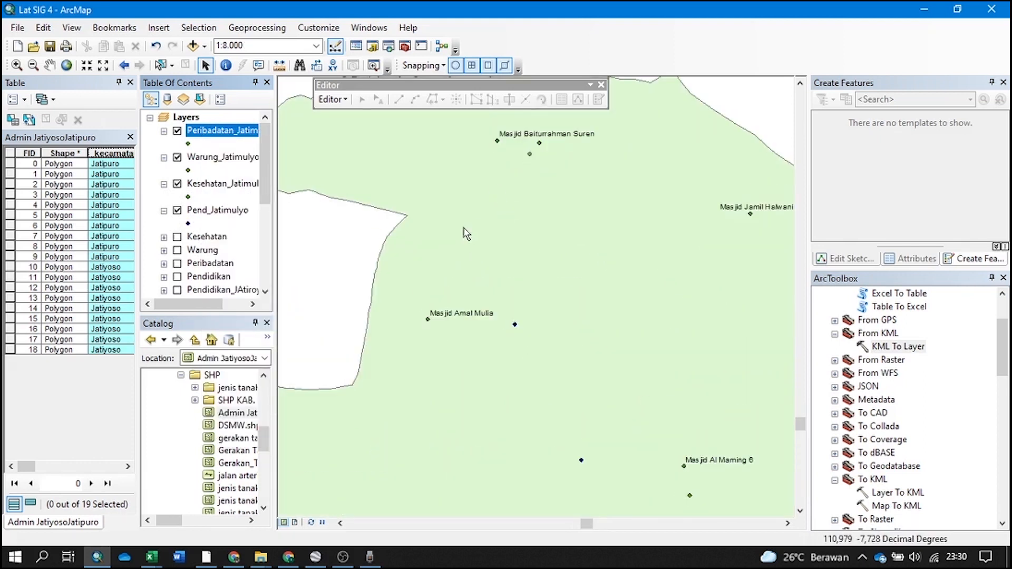
pyautogui.scroll(1, 464, 232)
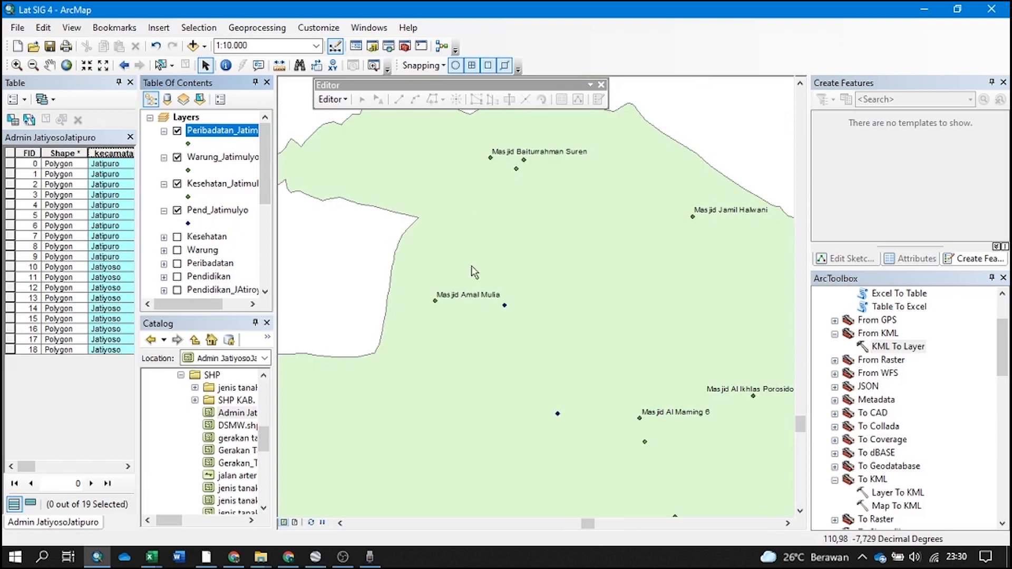
pyautogui.scroll(3, 543, 203)
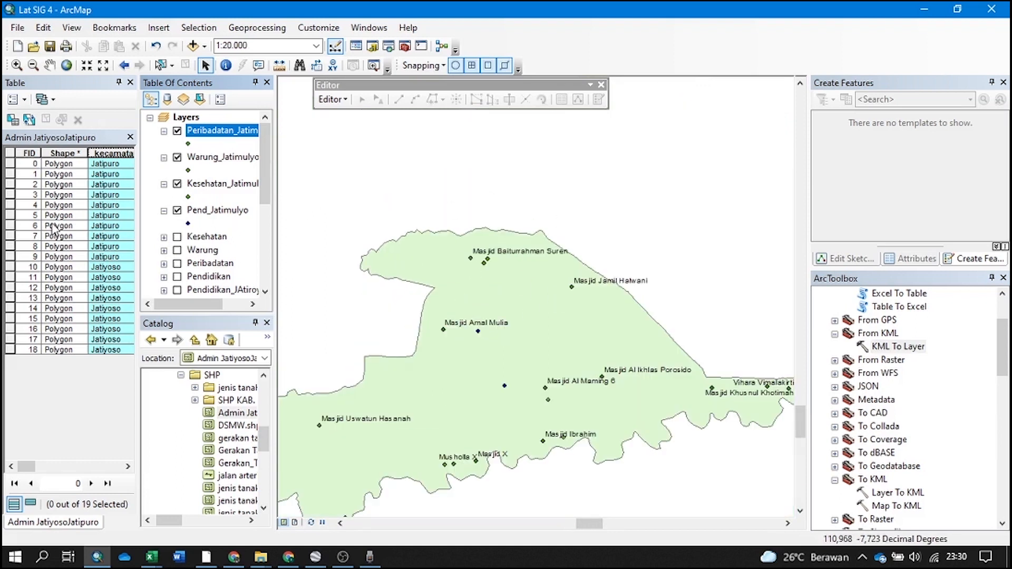
pyautogui.rightClick(244, 131)
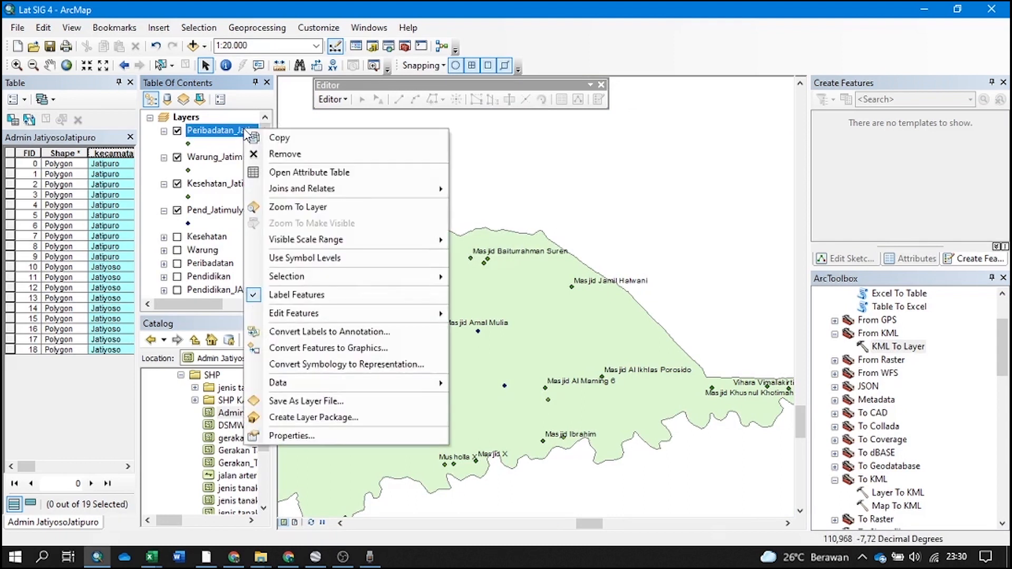
pyautogui.click(293, 173)
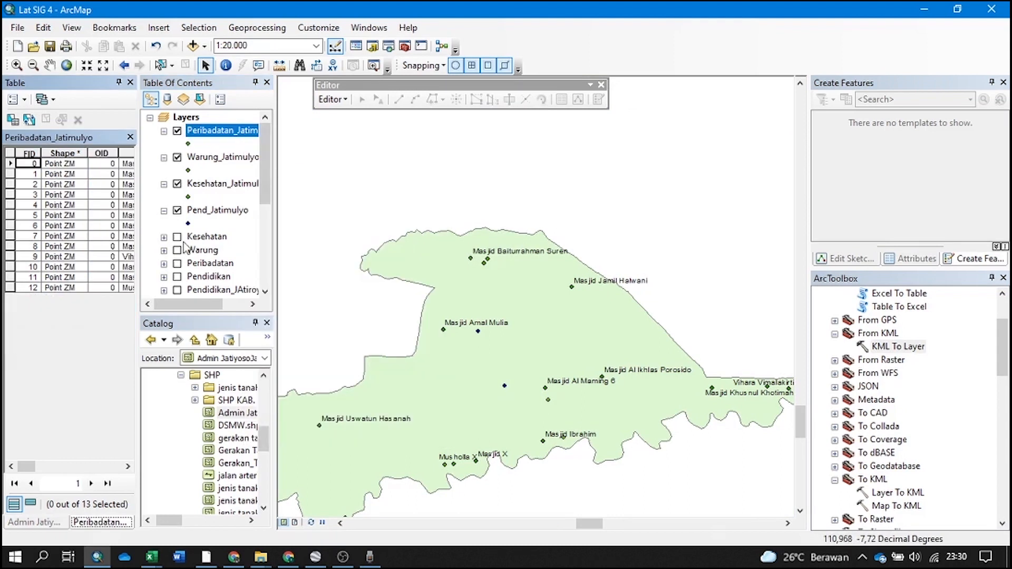
pyautogui.moveTo(26, 467); pyautogui.dragTo(66, 467)
# Start the Delete Field tool from the Data Management field tools with Peribadatan_Jatimulyo as the input table
pyautogui.scroll(-3, 860, 435)
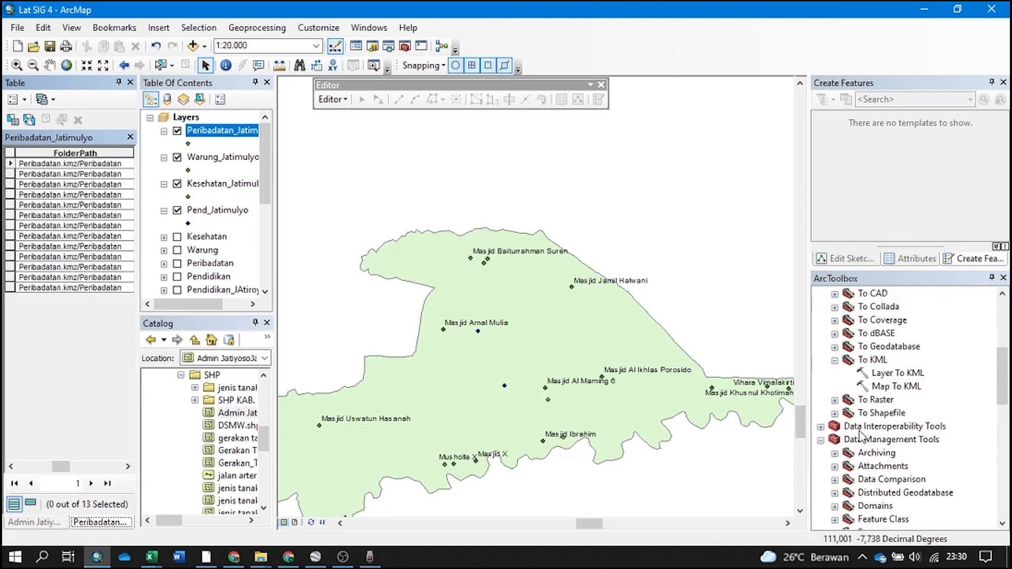
pyautogui.scroll(-7, 861, 437)
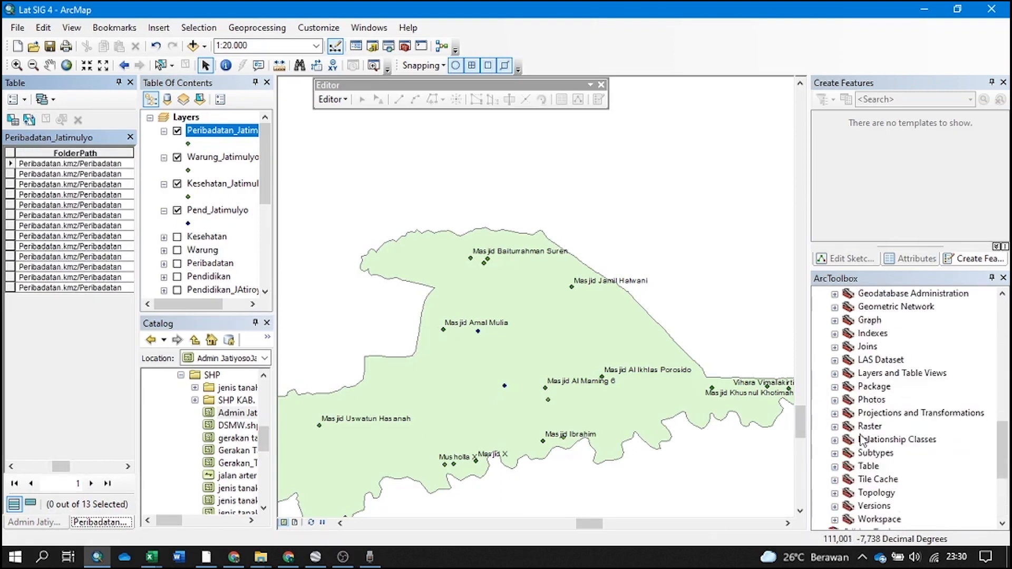
pyautogui.scroll(2, 881, 368)
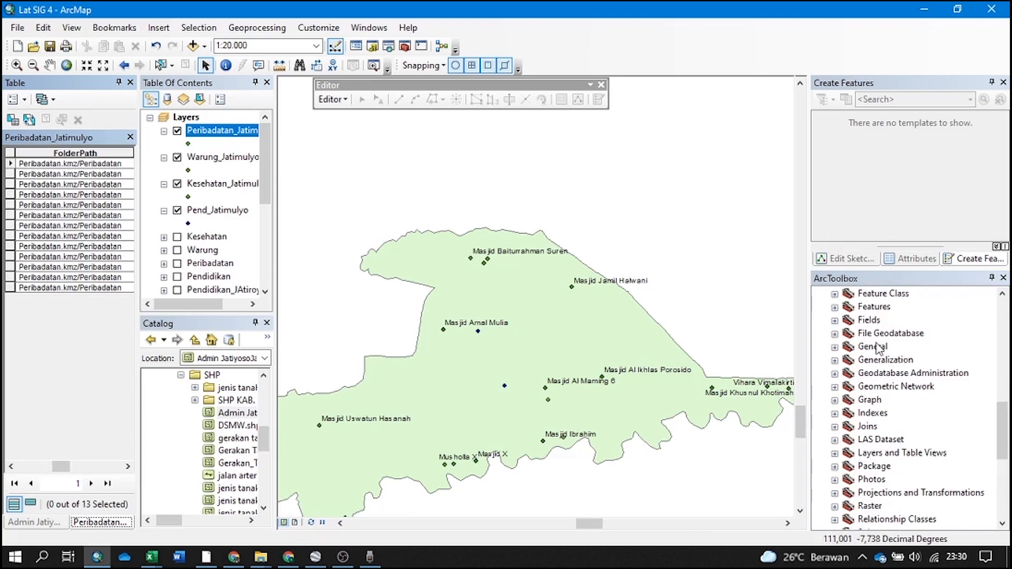
pyautogui.click(835, 322)
pyautogui.click(902, 427)
pyautogui.click(900, 441)
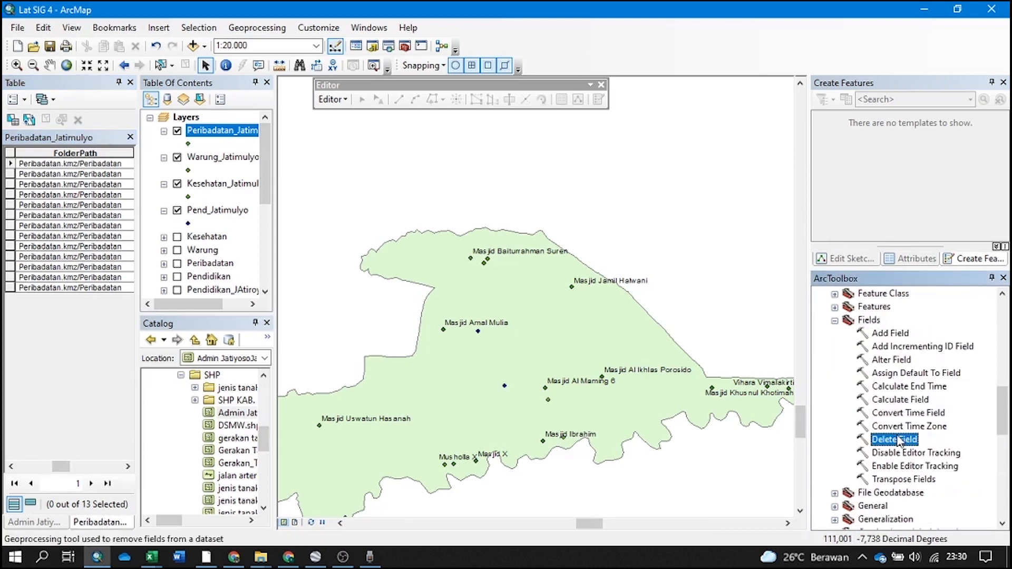
pyautogui.doubleClick(896, 438)
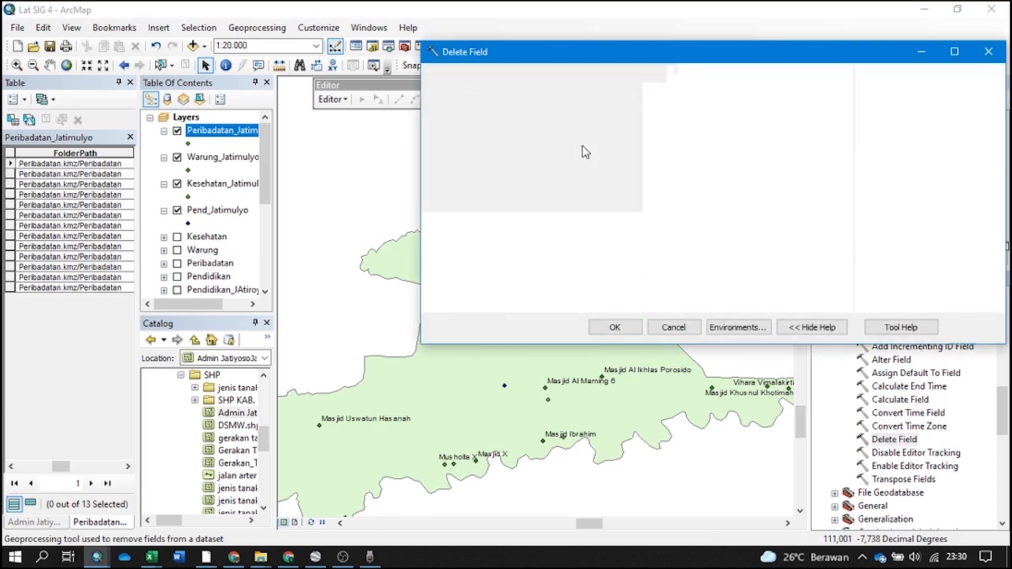
pyautogui.click(799, 93)
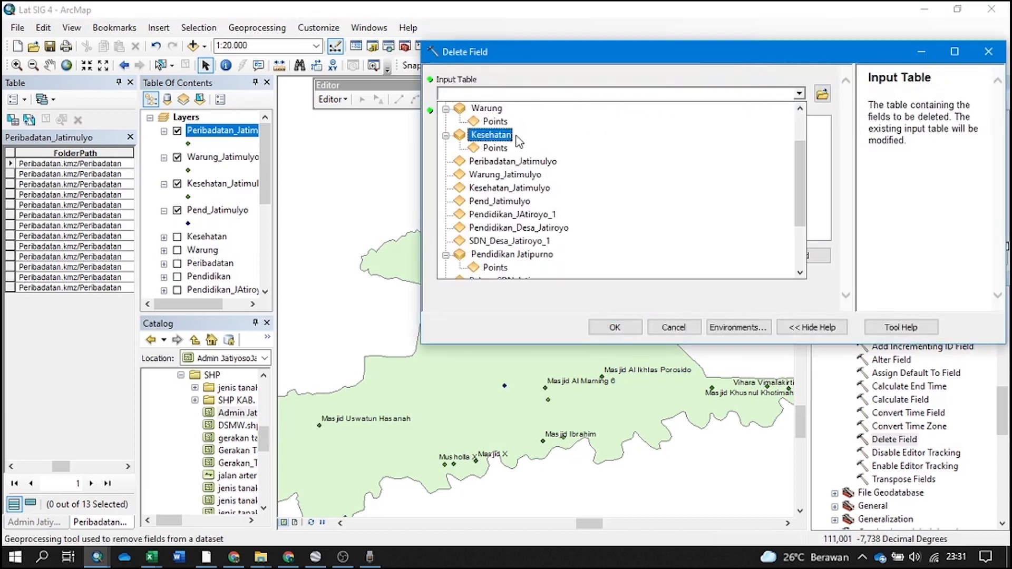
pyautogui.click(553, 167)
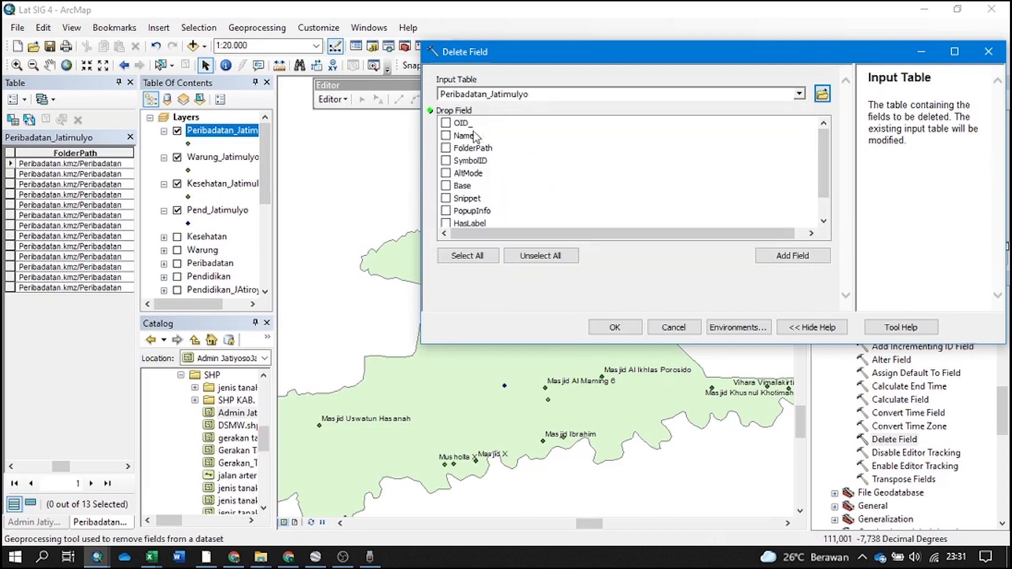
# Delete the FolderPath, SymbolID, AltMode, Base, Snippet, PopupInfo, HasLabel and LabelID fields from the Peribadatan_Jatimulyo table
pyautogui.scroll(-1, 472, 152)
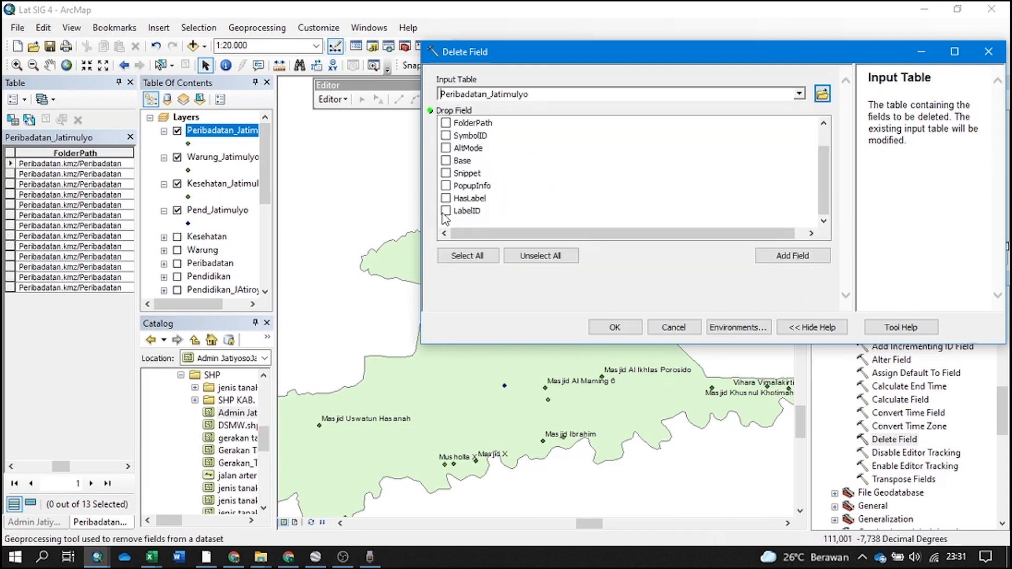
pyautogui.scroll(1, 452, 203)
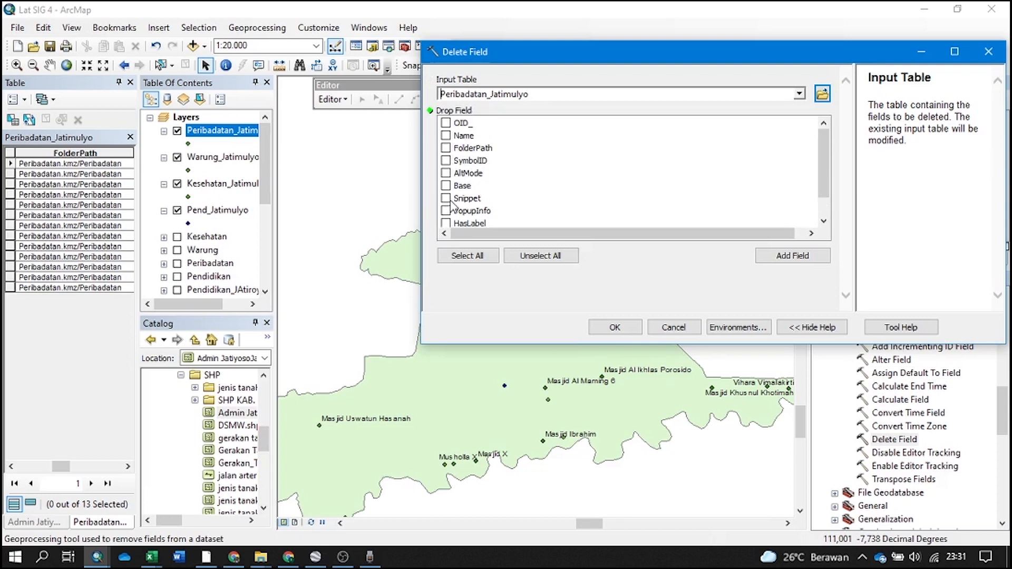
pyautogui.click(447, 148)
pyautogui.moveTo(70, 467); pyautogui.dragTo(127, 468)
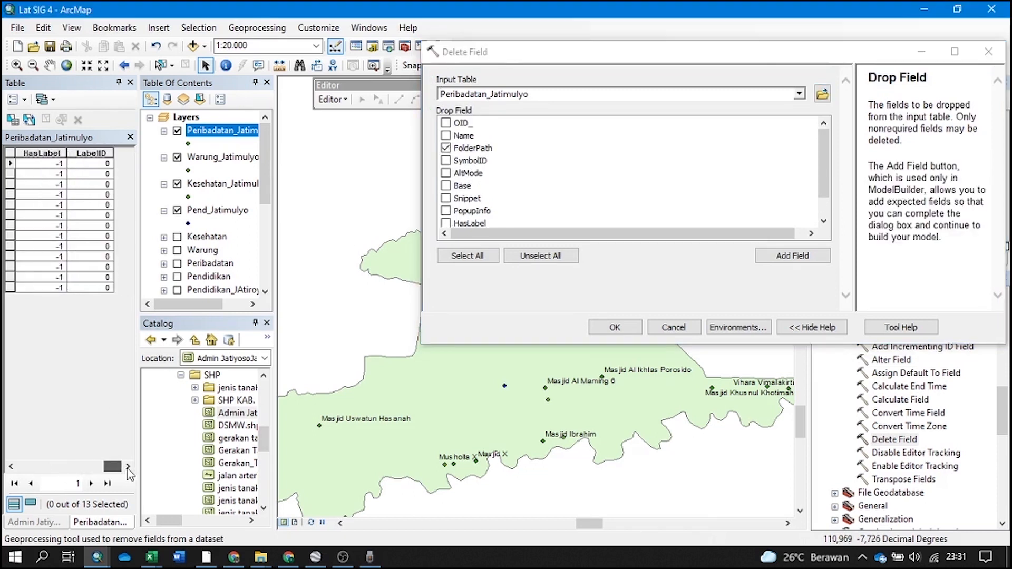
pyautogui.click(446, 161)
pyautogui.scroll(-1, 462, 186)
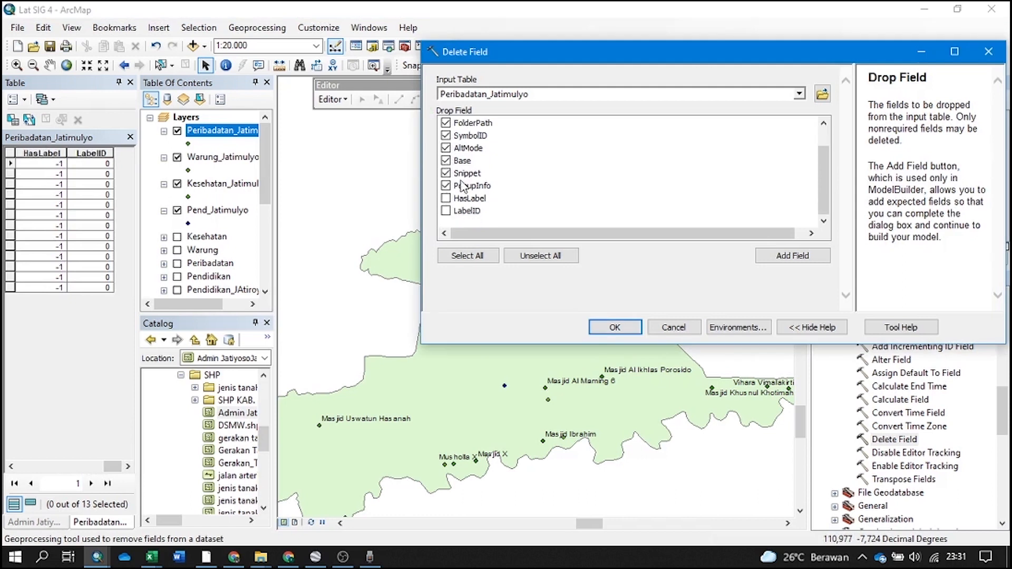
pyautogui.scroll(1, 450, 220)
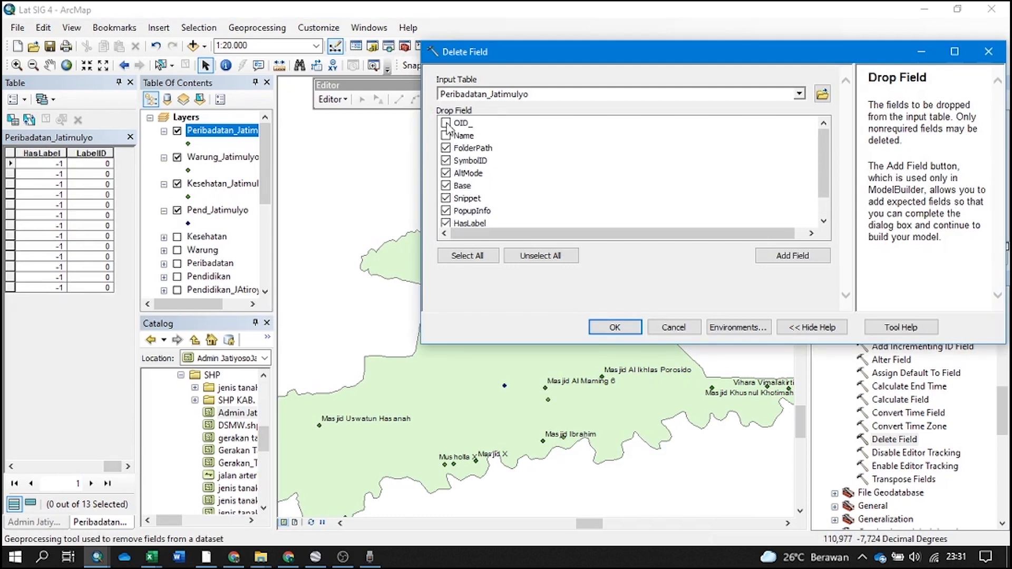
pyautogui.click(616, 329)
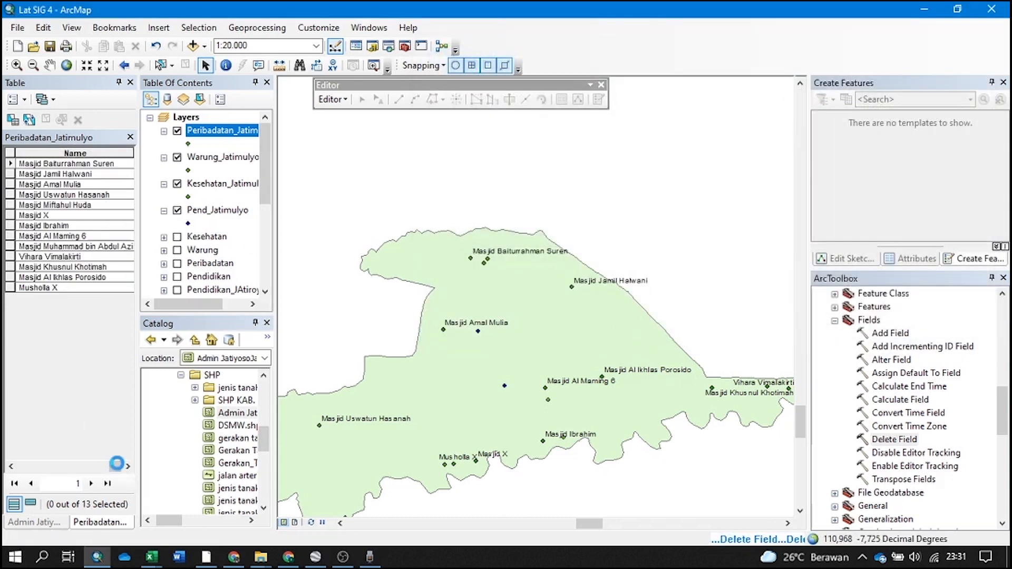
pyautogui.moveTo(116, 466)
pyautogui.mouseDown()
pyautogui.moveTo(33, 468)
pyautogui.moveTo(116, 468)
pyautogui.mouseUp()
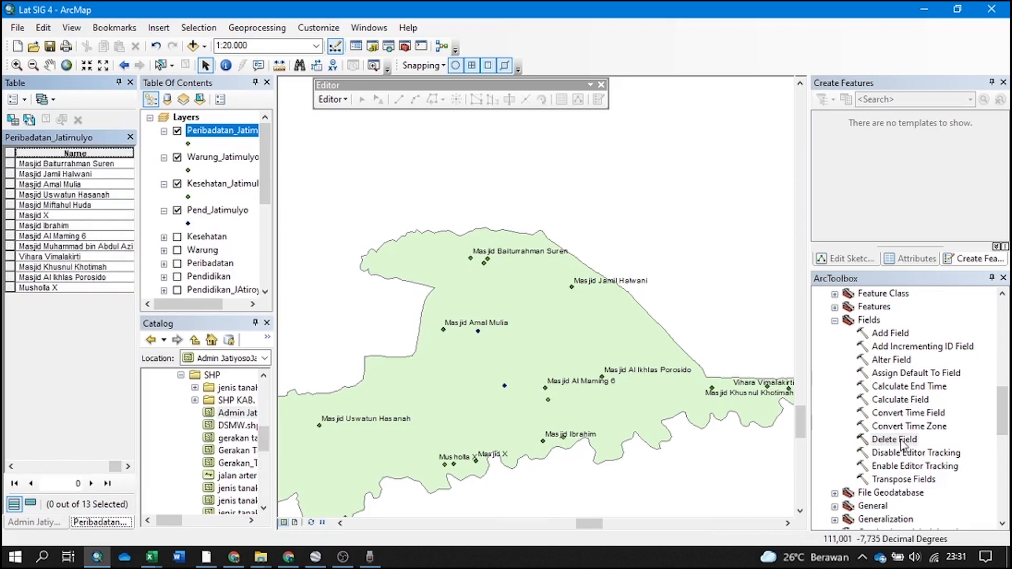
# Add a field named X of type DOUBLE to the Peribadatan_Jatimulyo table with the Add Field tool
pyautogui.doubleClick(891, 333)
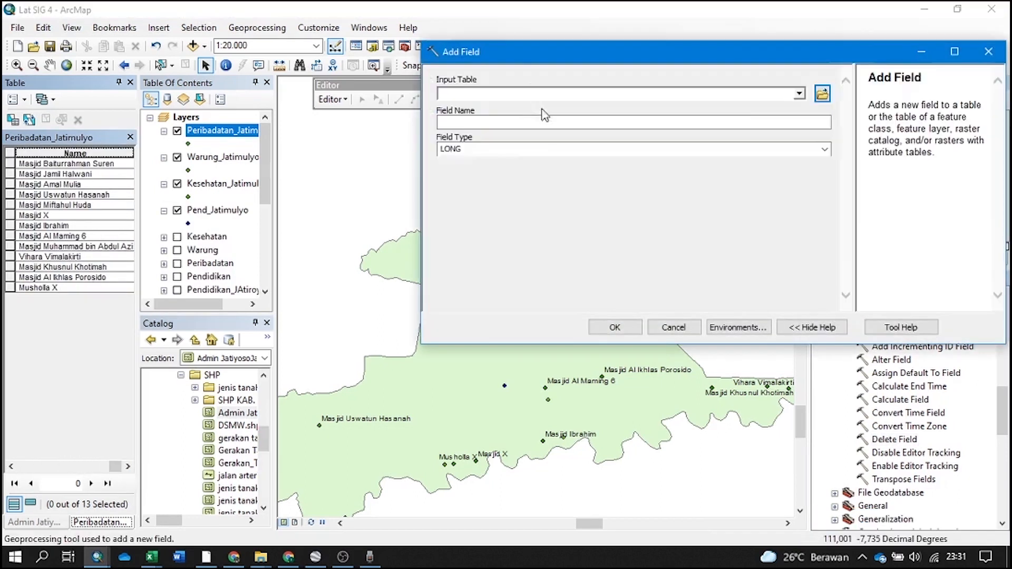
pyautogui.click(800, 94)
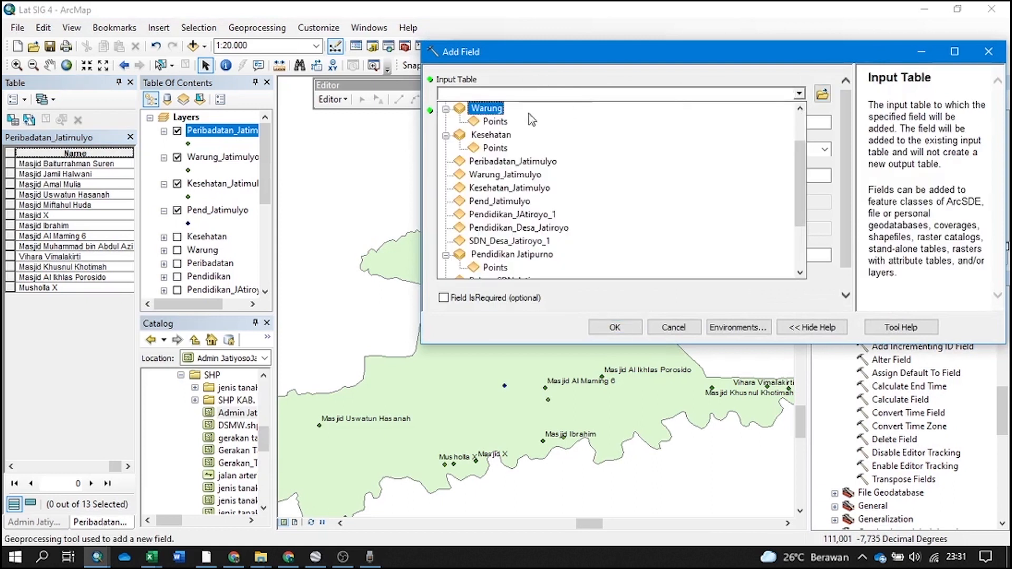
pyautogui.scroll(-1, 512, 167)
pyautogui.click(512, 127)
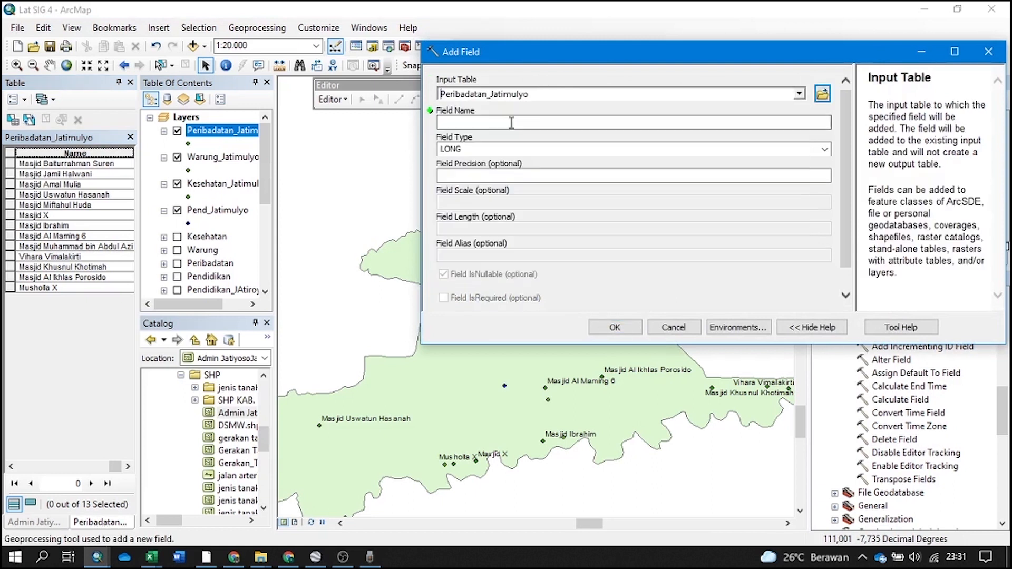
pyautogui.click(543, 125)
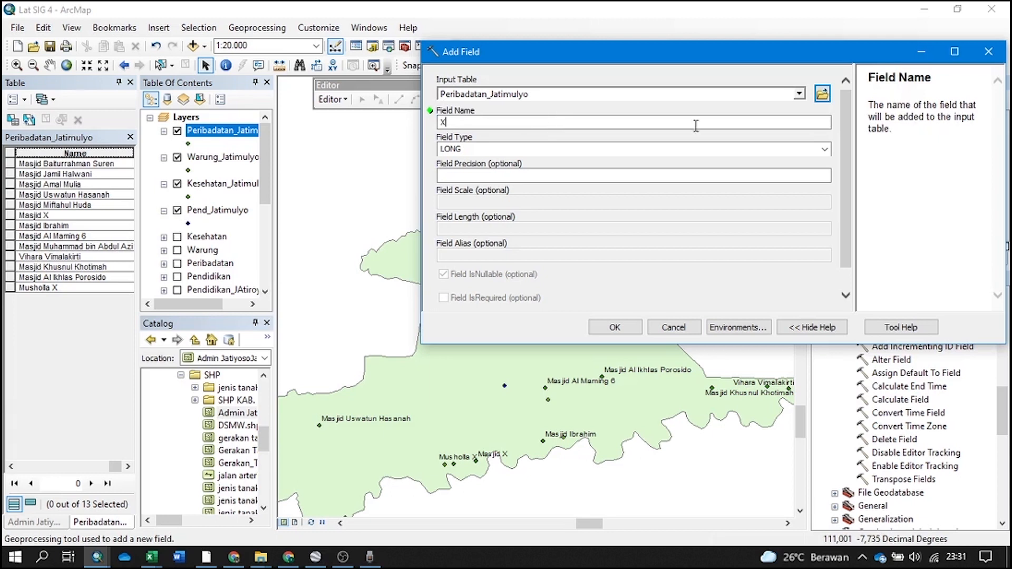
pyautogui.click(826, 150)
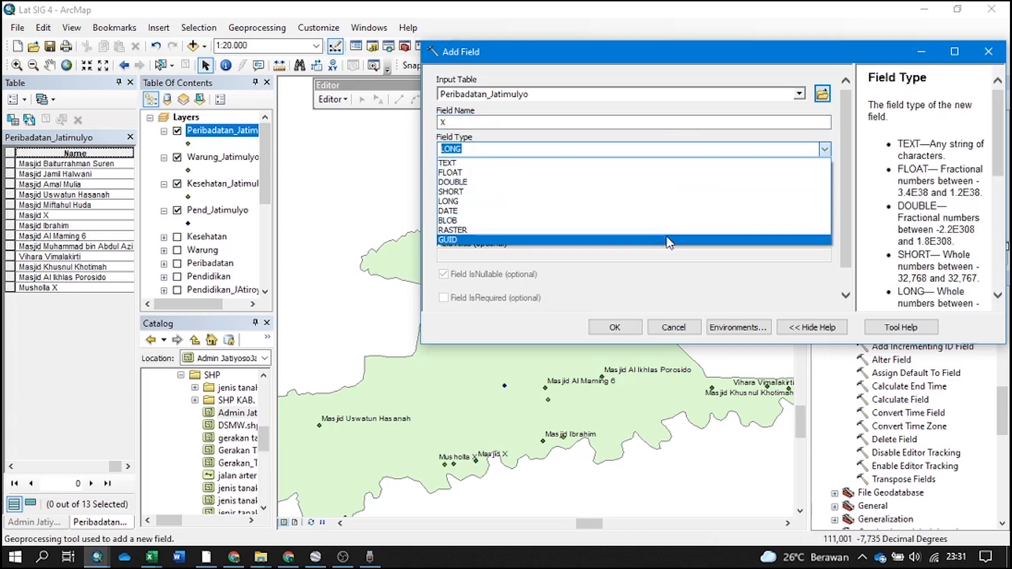
pyautogui.click(662, 184)
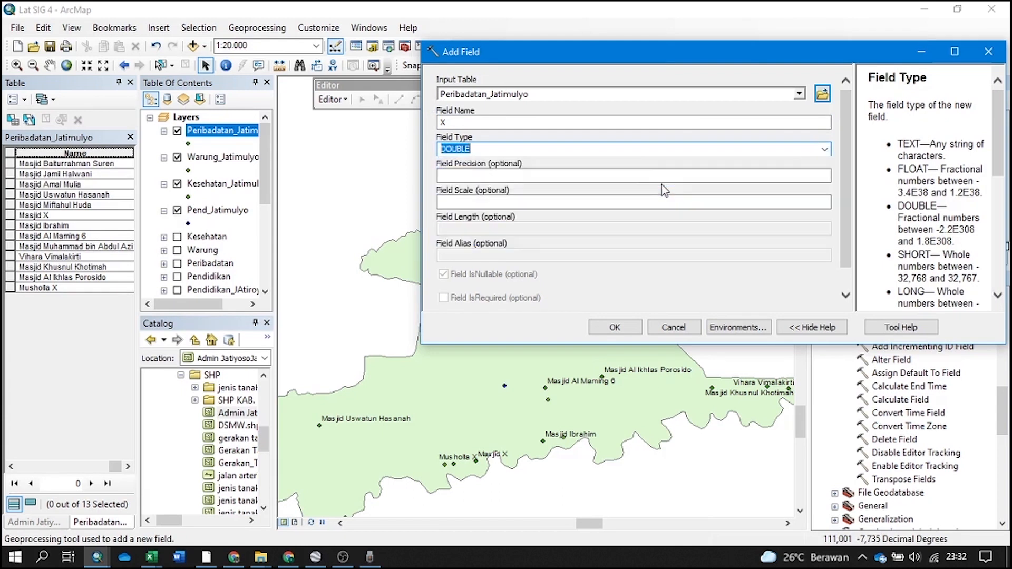
pyautogui.click(627, 326)
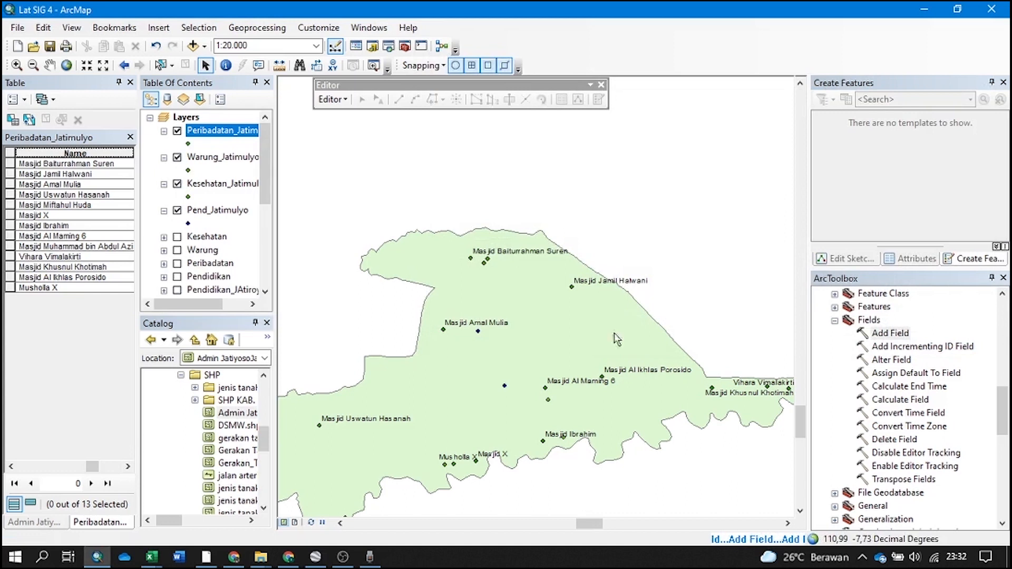
# Calculate the X field's geometry as the X coordinate of each point, using the data source's WGS 1984 coordinate system and decimal degrees
pyautogui.moveTo(100, 468); pyautogui.dragTo(123, 467)
pyautogui.click(93, 154)
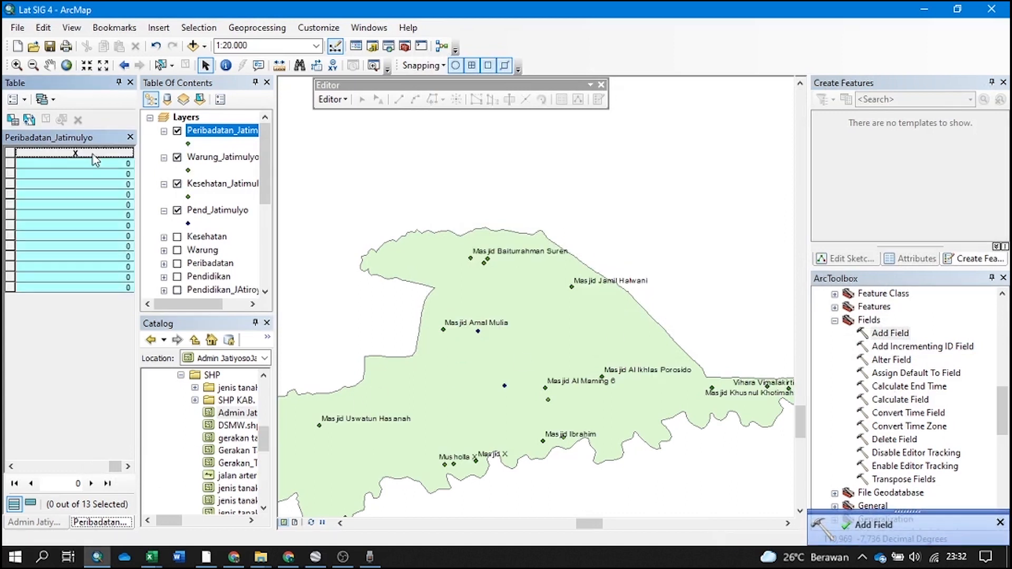
pyautogui.rightClick(95, 159)
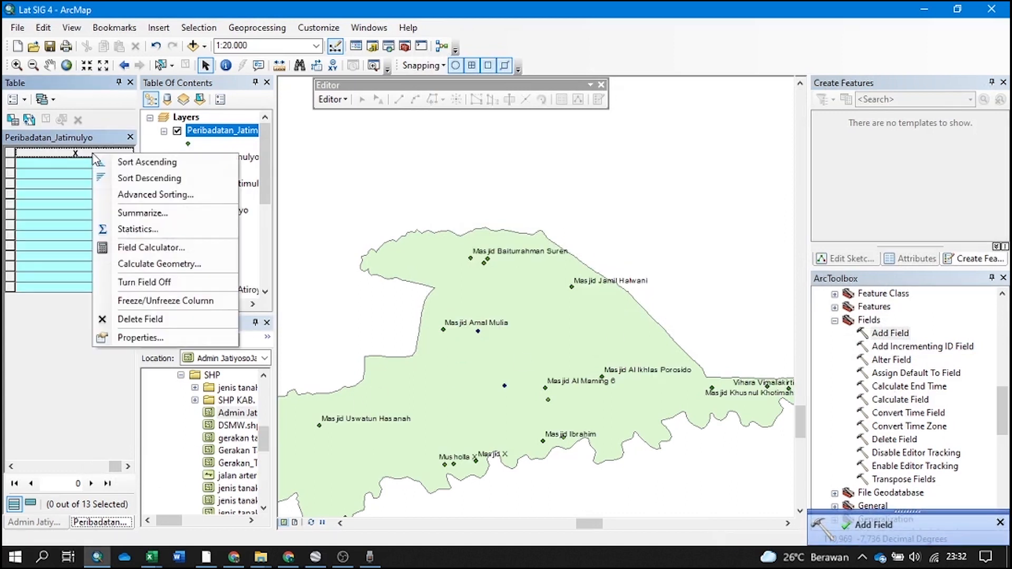
pyautogui.click(161, 264)
pyautogui.click(473, 312)
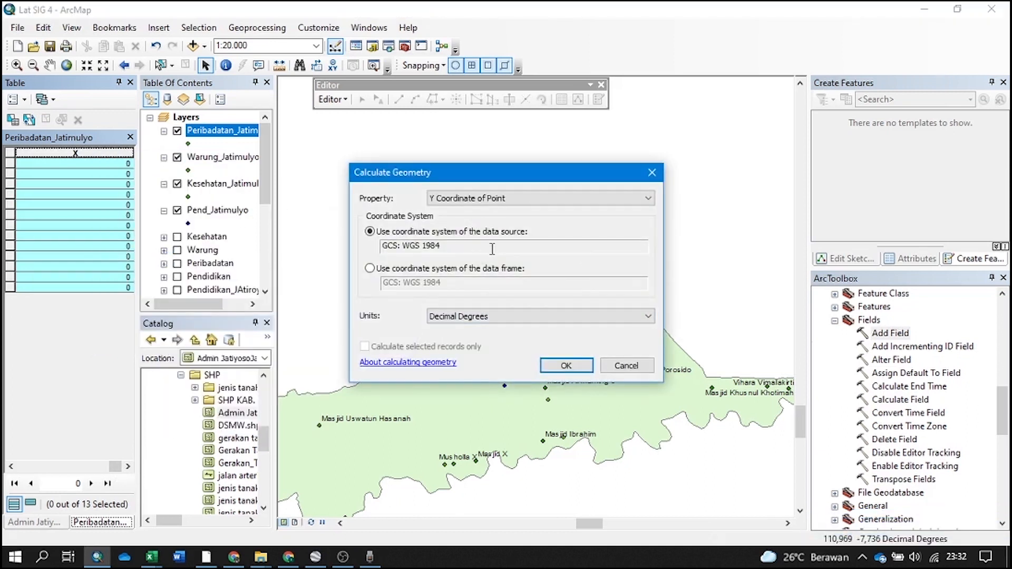
pyautogui.click(514, 315)
pyautogui.click(513, 315)
pyautogui.click(514, 200)
pyautogui.click(514, 211)
pyautogui.click(533, 247)
pyautogui.click(566, 364)
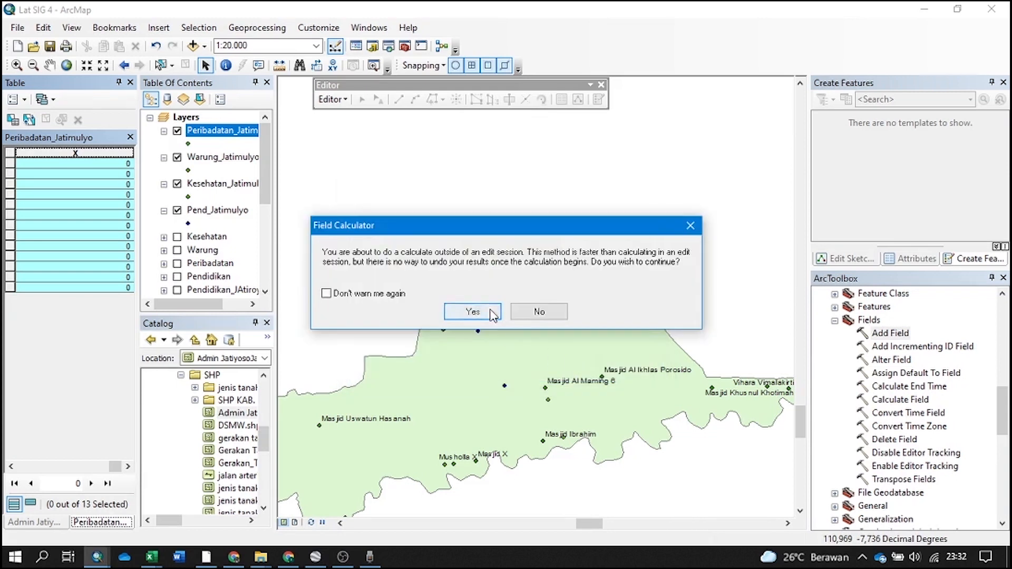
pyautogui.click(490, 314)
# Examine the calculated X coordinates in the Peribadatan_Jatimulyo attribute table
pyautogui.click(100, 174)
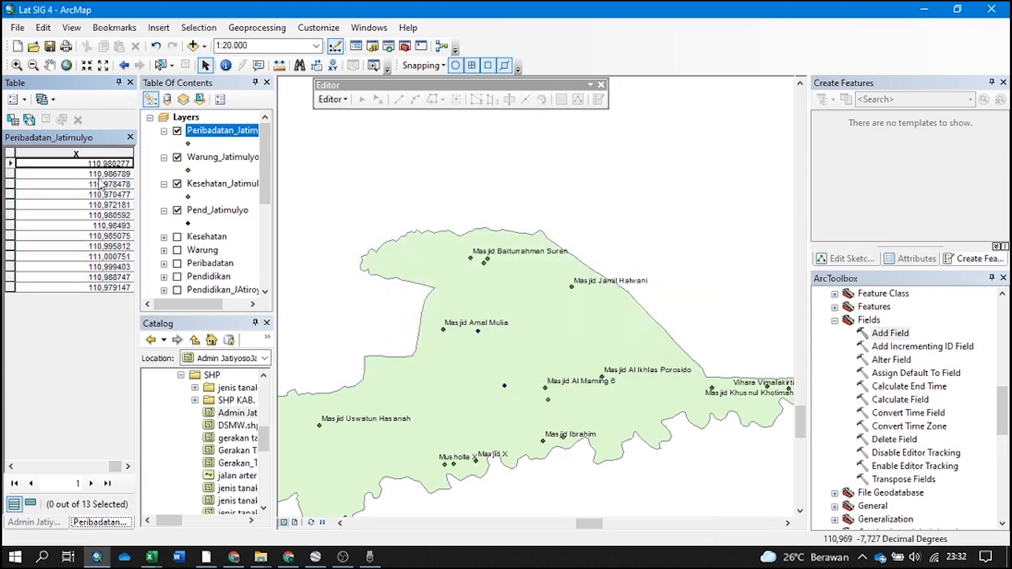
pyautogui.click(106, 184)
pyautogui.click(111, 194)
pyautogui.click(112, 205)
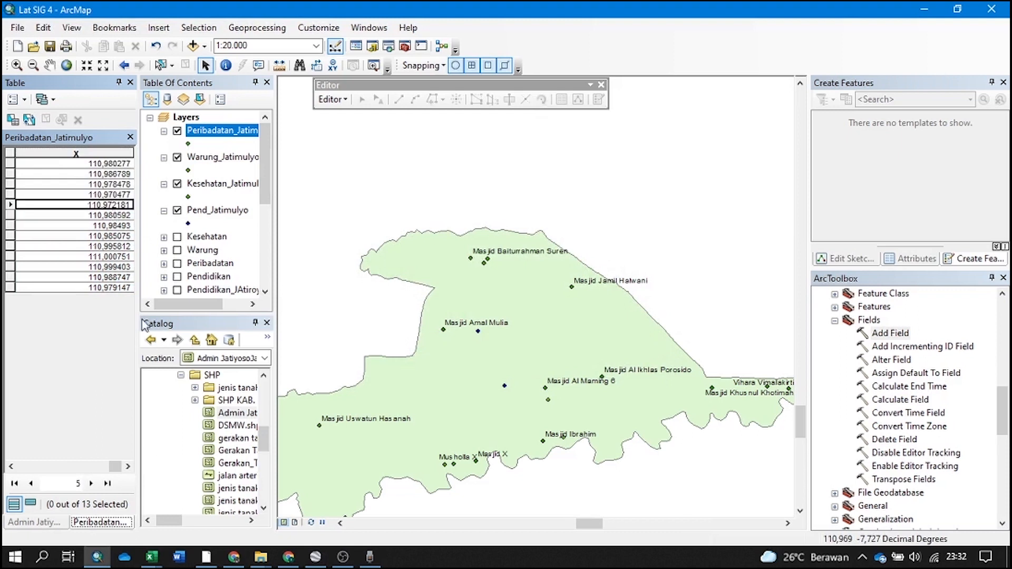
pyautogui.moveTo(107, 471); pyautogui.dragTo(129, 472)
pyautogui.scroll(2, 486, 253)
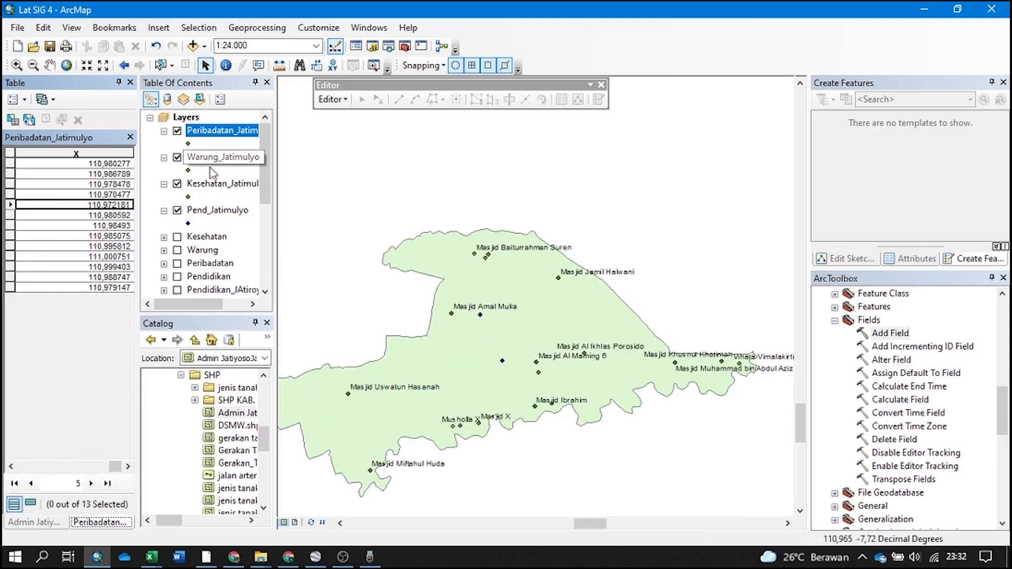
pyautogui.scroll(-1, 571, 291)
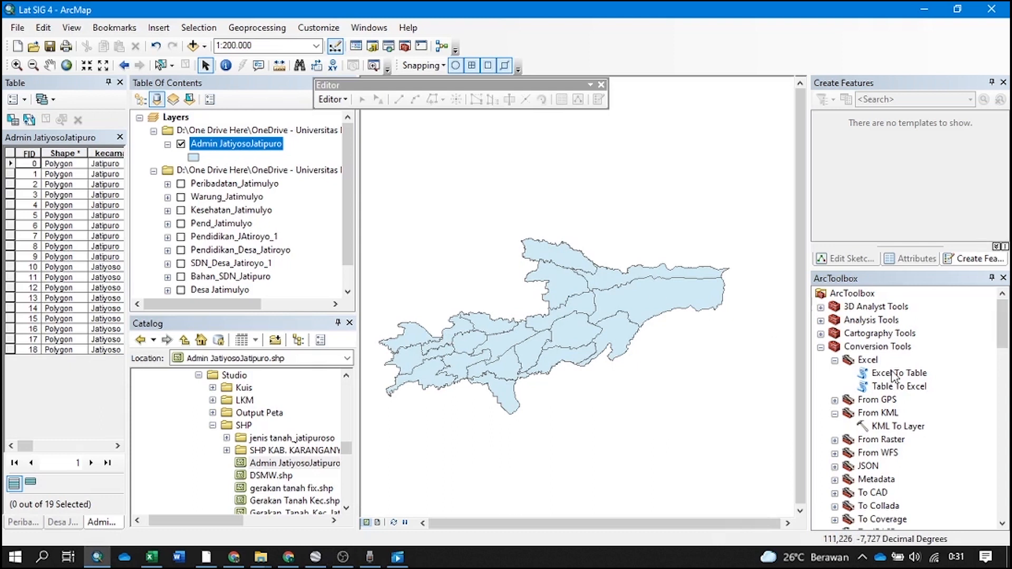
pyautogui.click(212, 425)
pyautogui.scroll(-2, 250, 427)
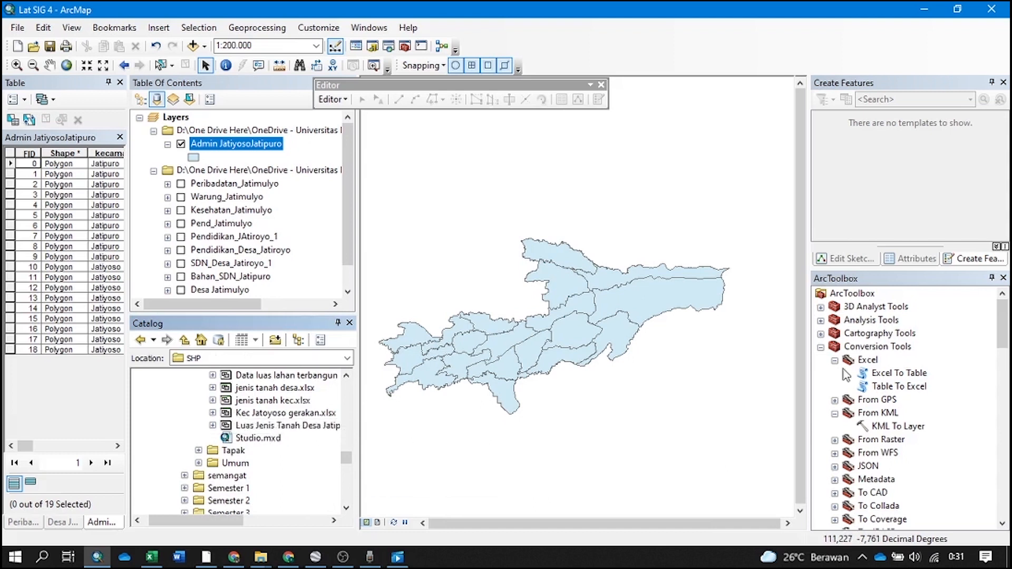
# Convert Sheet1 of the Kependudukan Jatipuro Jatiyoso workbook from the Bahan folder into a geodatabase table with Excel To Table
pyautogui.doubleClick(899, 373)
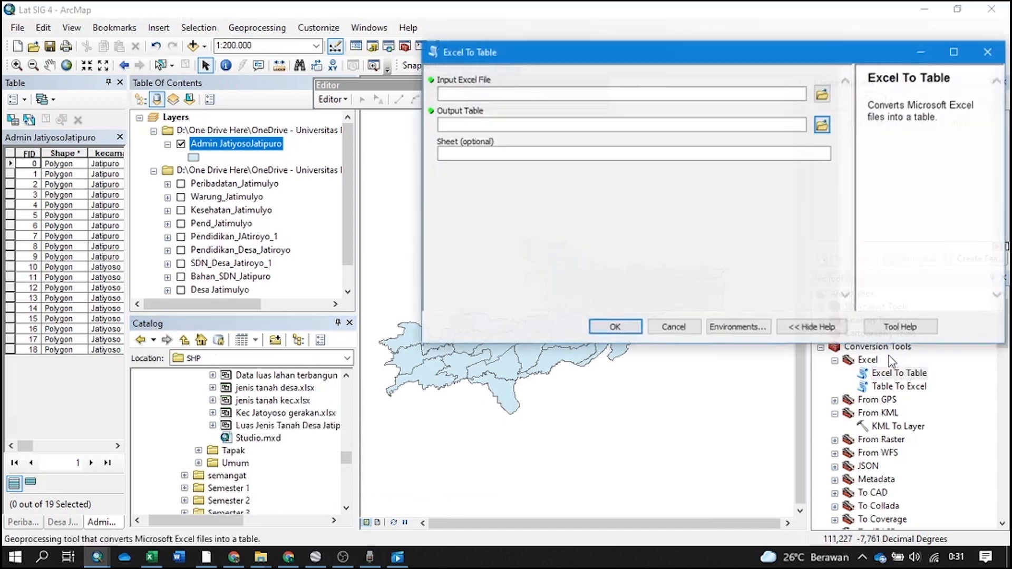
pyautogui.click(827, 99)
pyautogui.click(695, 77)
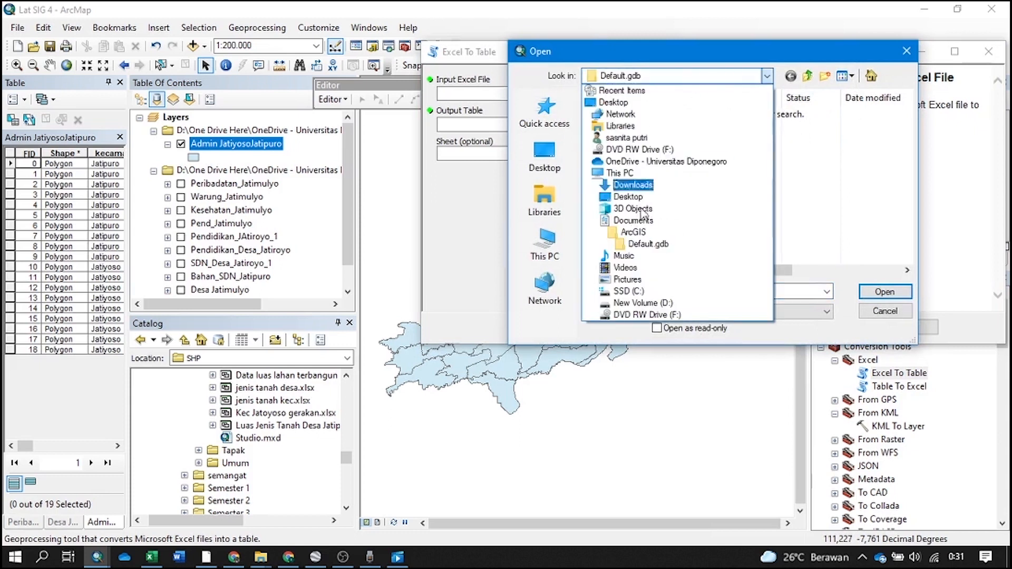
pyautogui.click(649, 162)
pyautogui.scroll(-4, 648, 160)
pyautogui.doubleClick(623, 227)
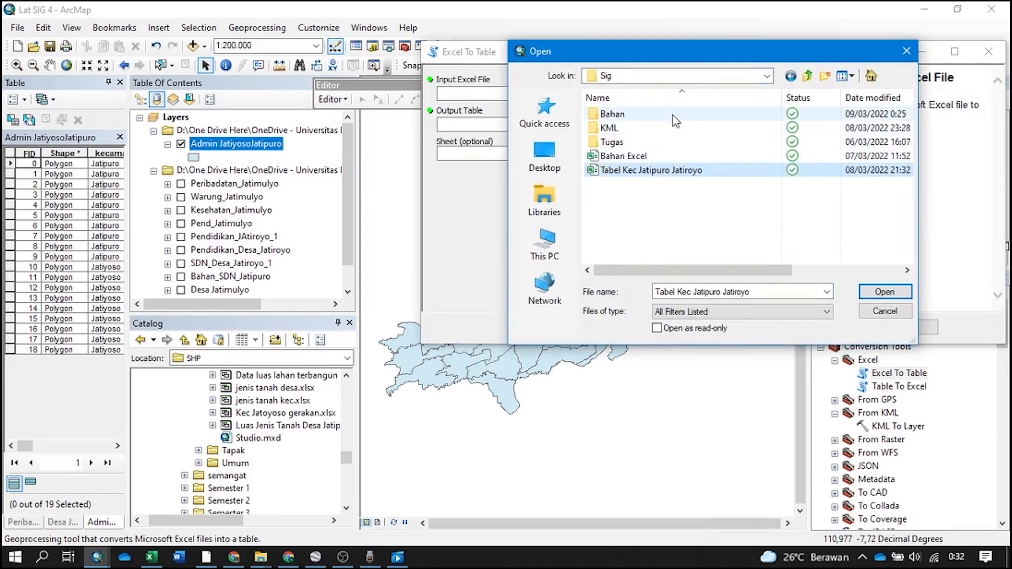
pyautogui.doubleClick(673, 115)
pyautogui.click(681, 171)
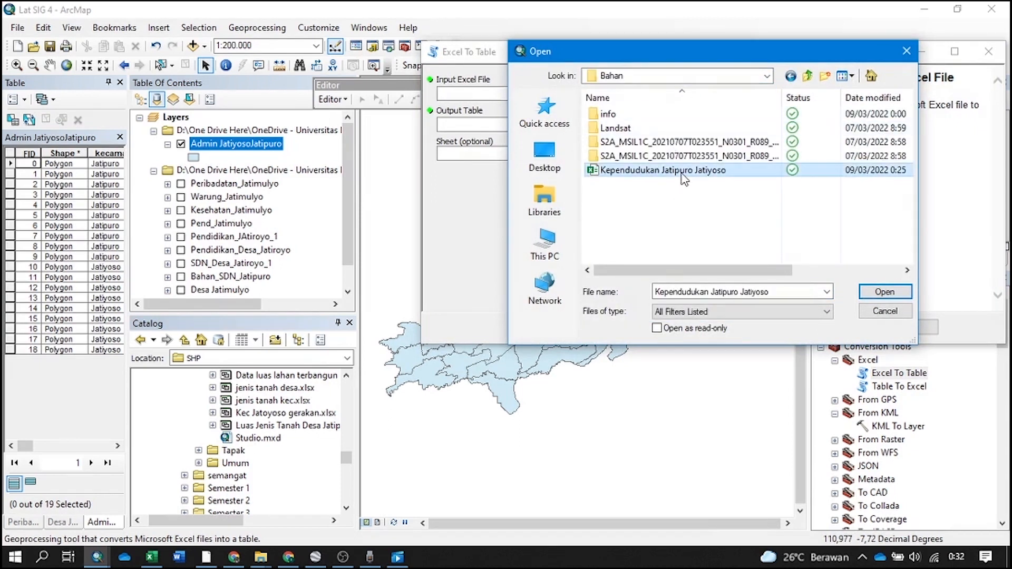
pyautogui.click(882, 292)
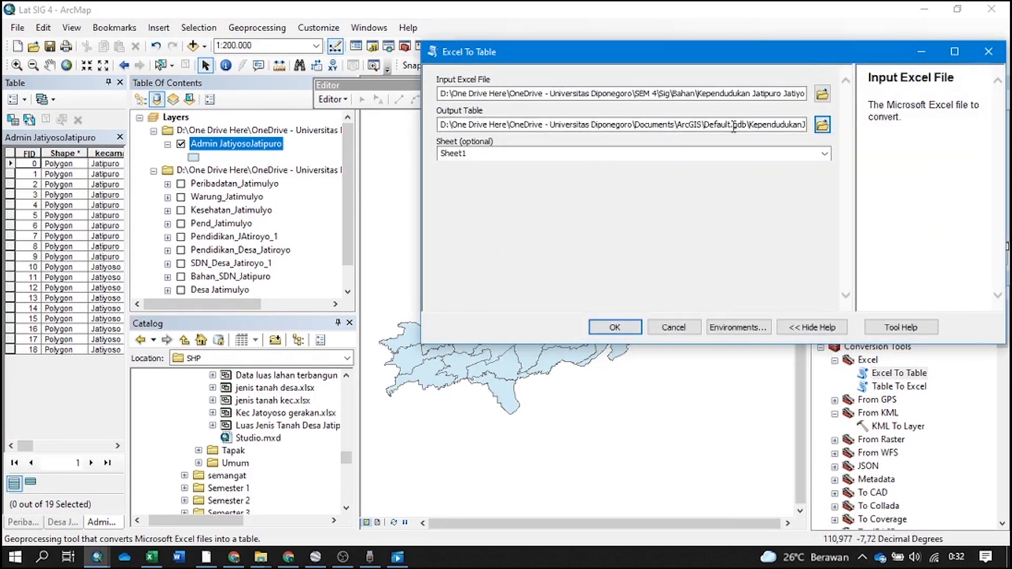
pyautogui.click(615, 327)
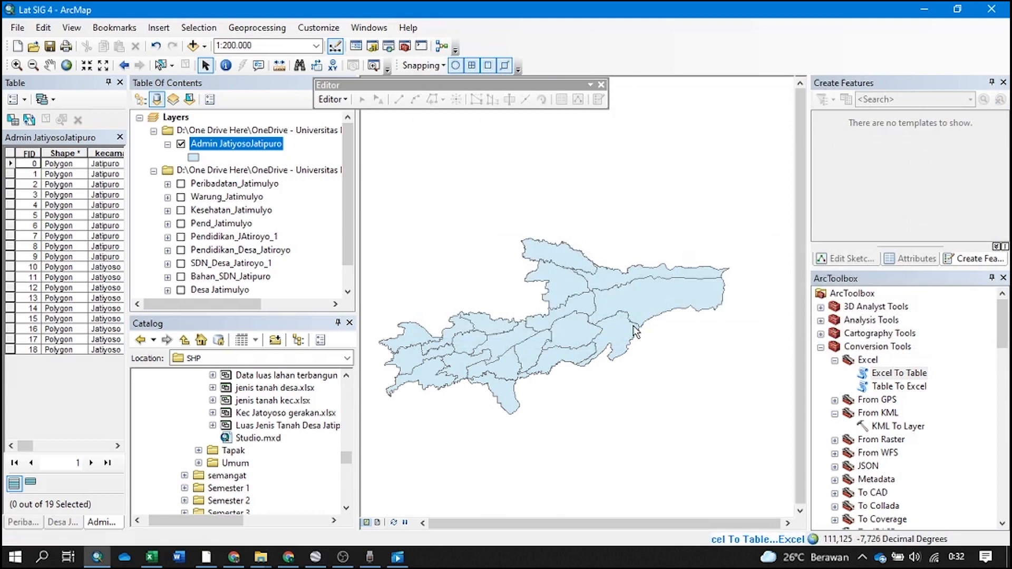
# Join the KependudukanJatipuroJatiyoso2 table to the Admin JatiyosoJatipuro layer using the desa field in both, keeping all records
pyautogui.rightClick(279, 147)
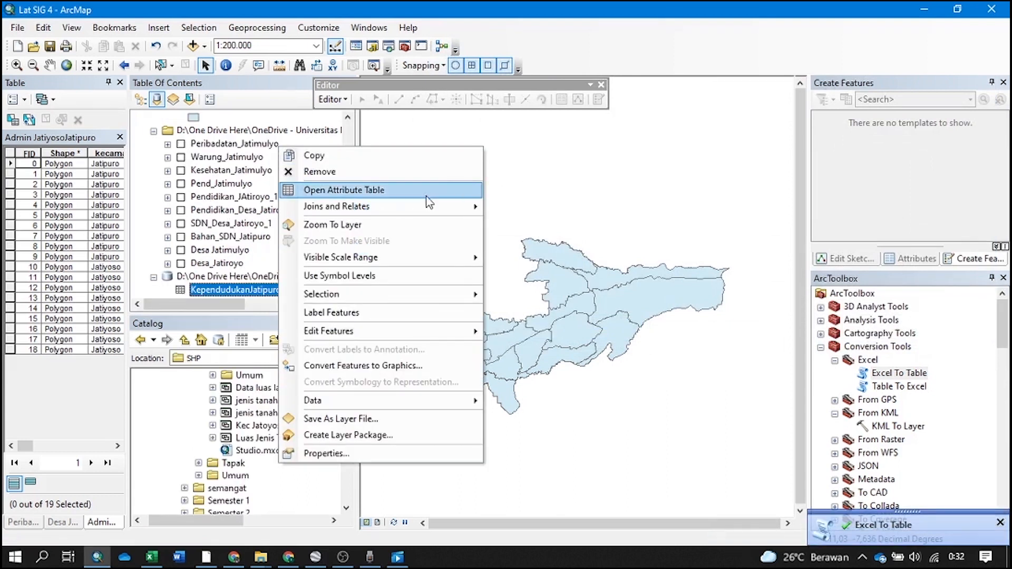
pyautogui.moveTo(425, 206)
pyautogui.click(520, 208)
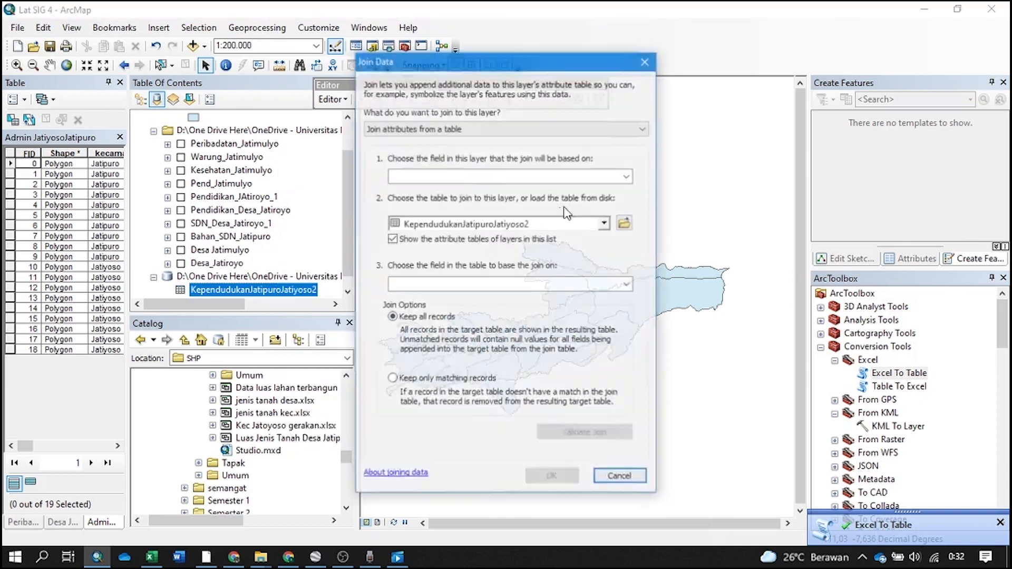
pyautogui.click(628, 177)
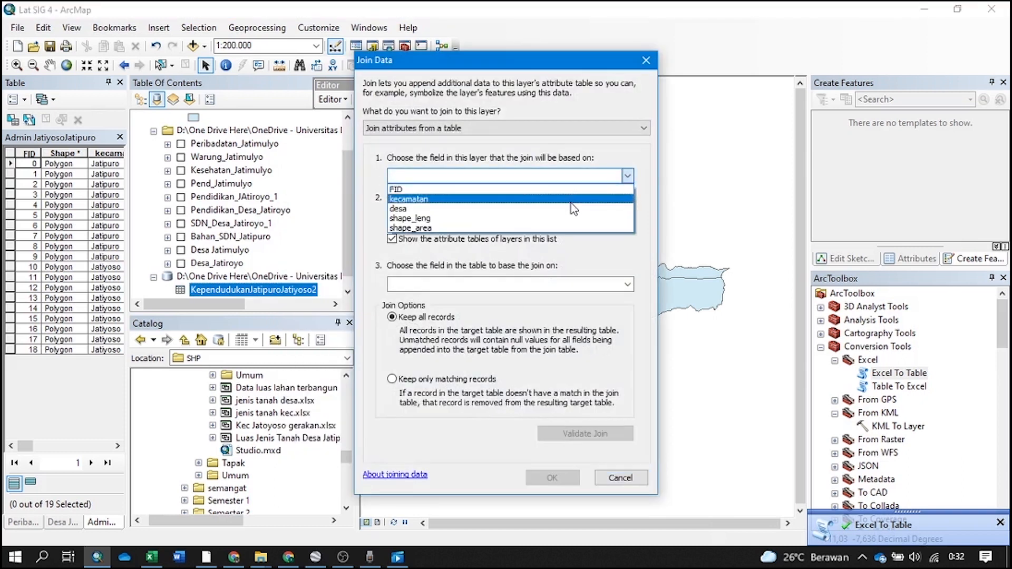
pyautogui.click(573, 209)
pyautogui.click(605, 223)
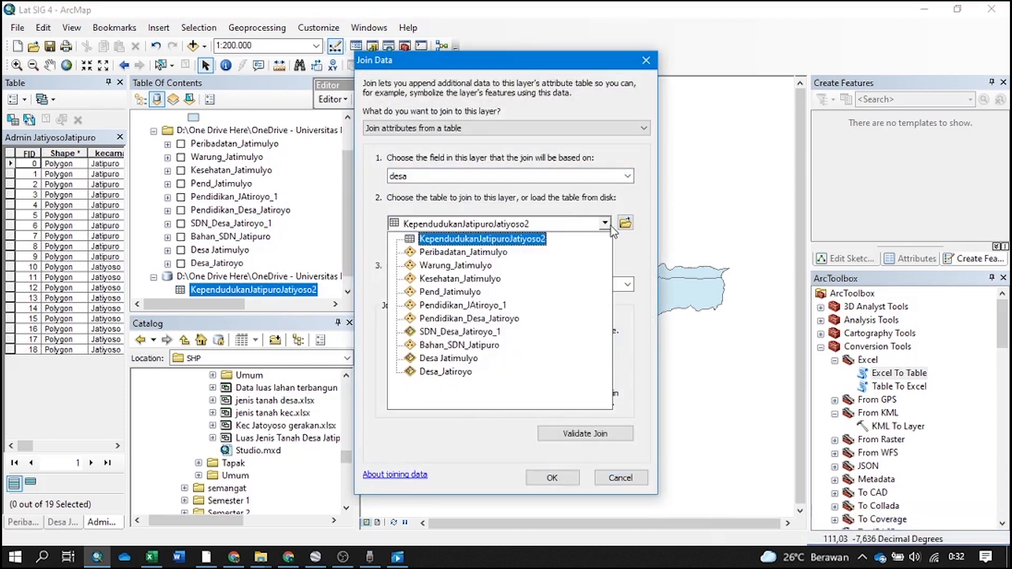
pyautogui.click(531, 240)
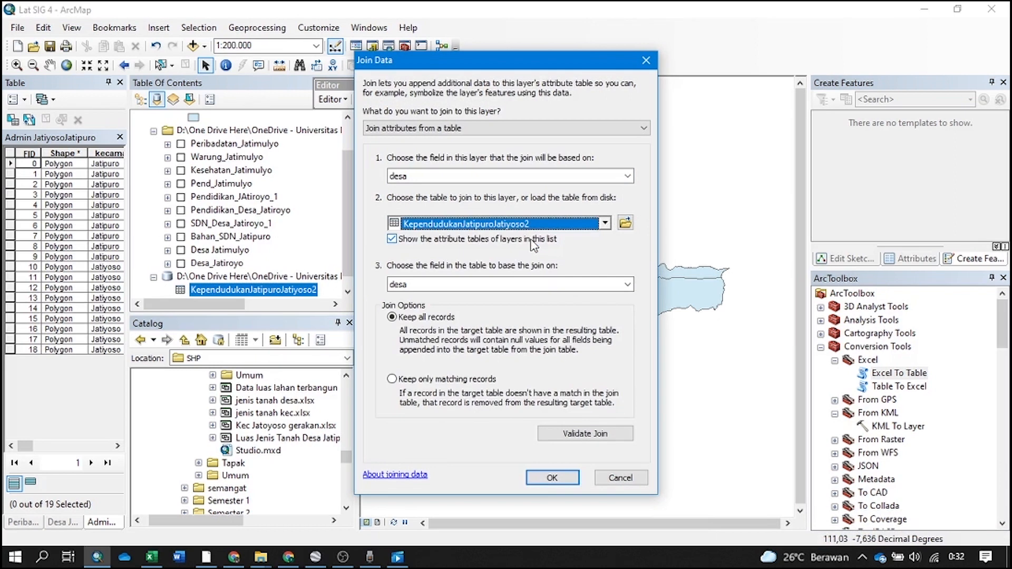
pyautogui.click(552, 478)
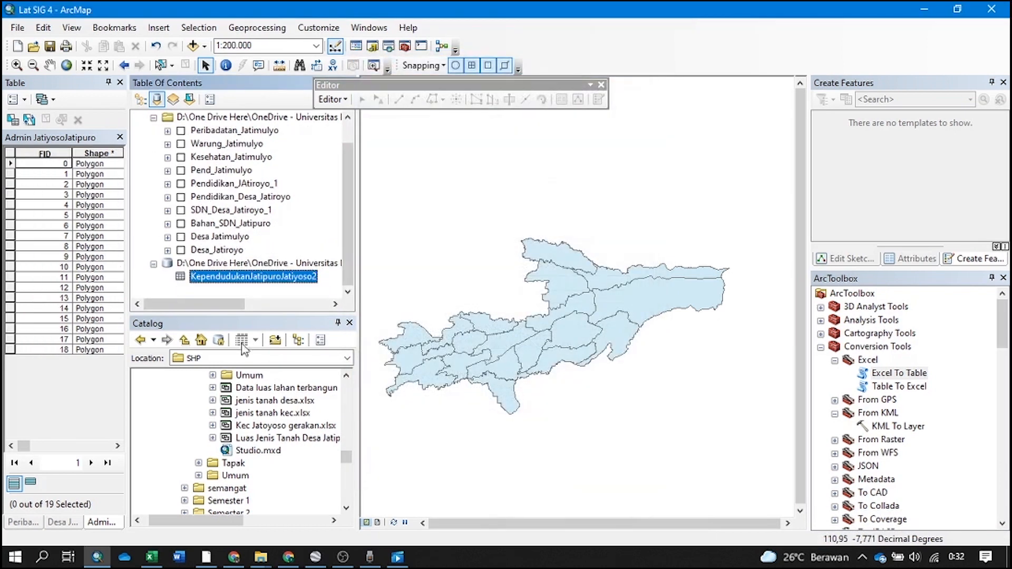
# Expand the Admin JatiyosoJatipuro layer's source group and widen its attribute table pane to show the joined columns
pyautogui.scroll(1, 214, 276)
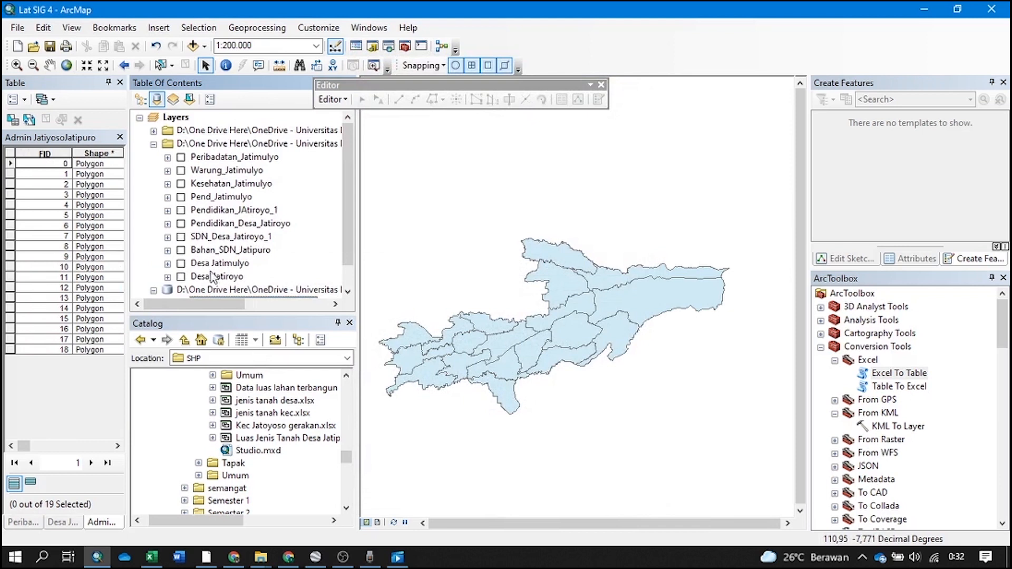
pyautogui.click(153, 130)
pyautogui.click(197, 146)
pyautogui.moveTo(24, 445); pyautogui.dragTo(100, 454)
pyautogui.moveTo(128, 295); pyautogui.dragTo(221, 298)
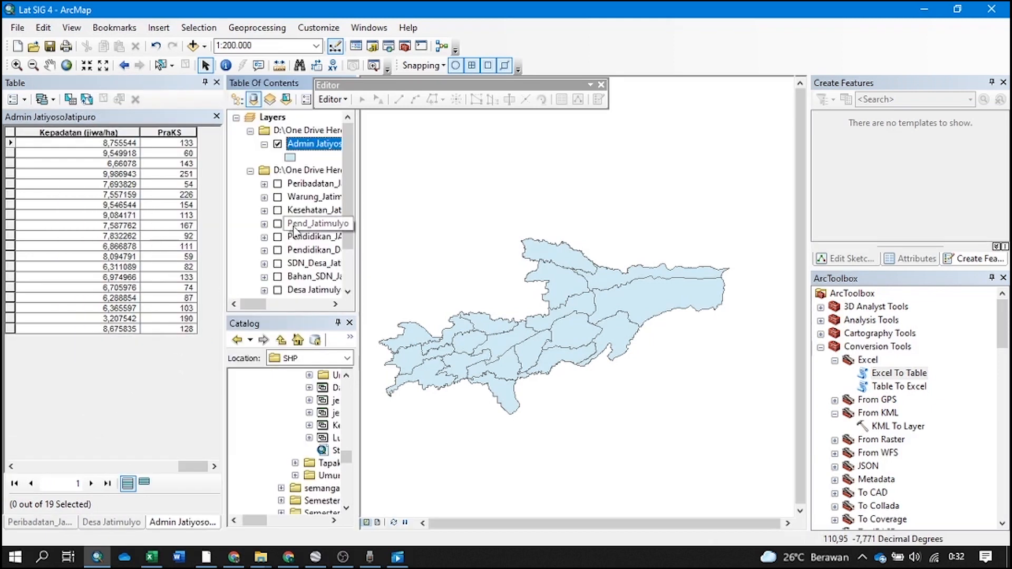
# Narrow the desa, Jumlah PDD, Luas Wil and Kepadatan (jiwa/ha) columns in the Admin JatiyosoJatipuro attribute table
pyautogui.click(170, 132)
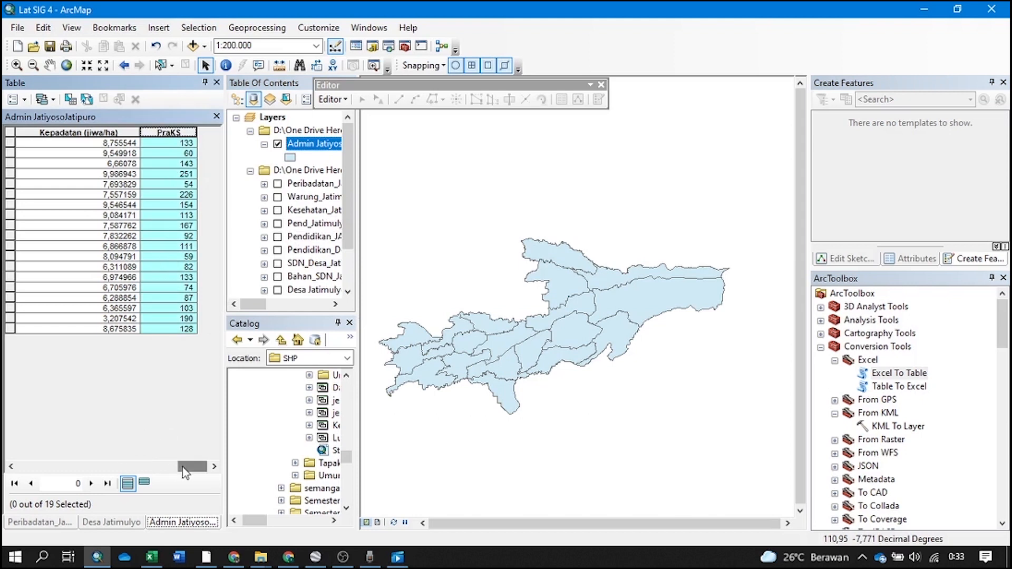
pyautogui.doubleClick(139, 134)
pyautogui.moveTo(192, 467); pyautogui.dragTo(158, 467)
pyautogui.doubleClick(139, 133)
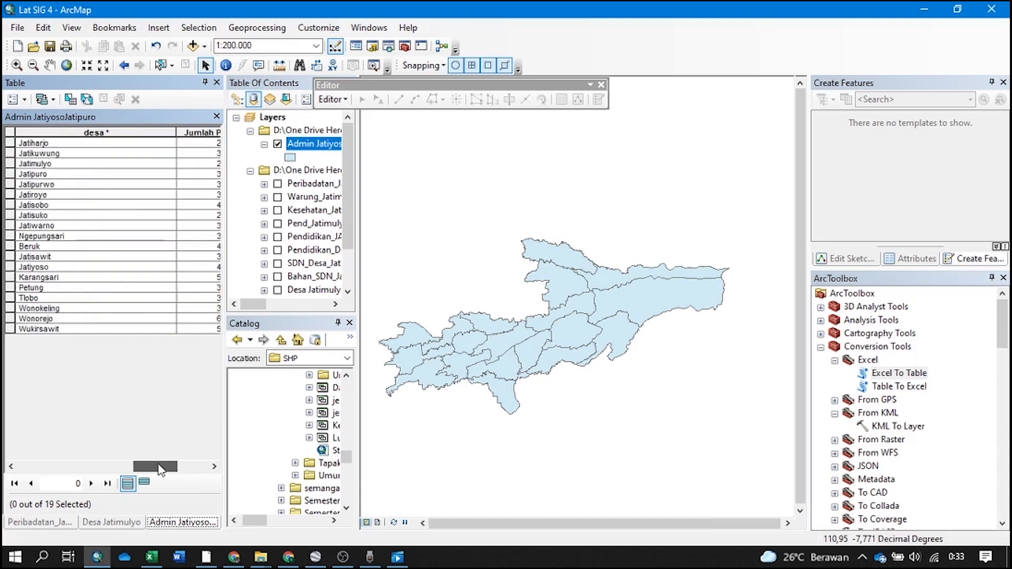
pyautogui.doubleClick(179, 136)
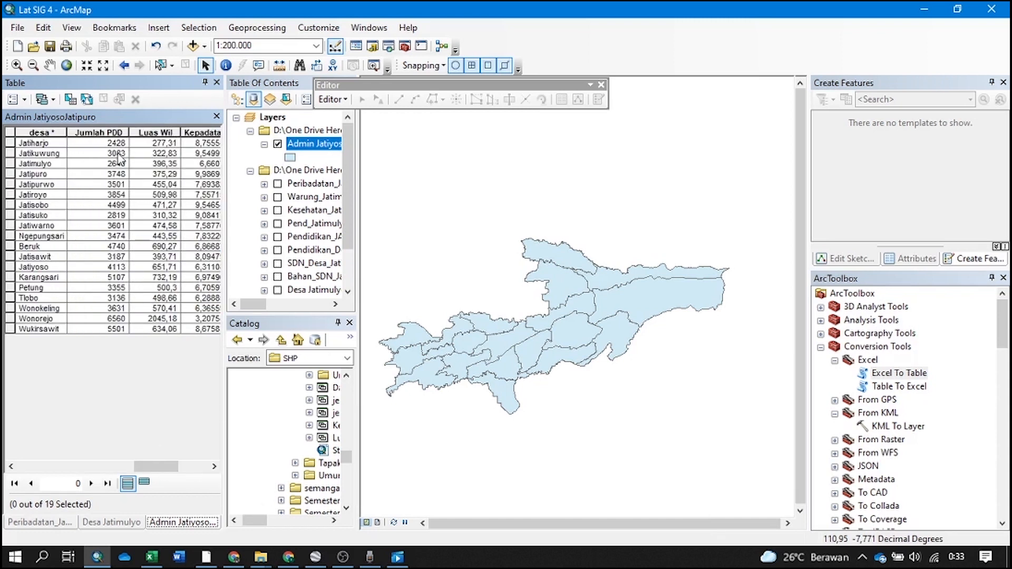
pyautogui.click(55, 134)
pyautogui.moveTo(161, 467); pyautogui.dragTo(95, 464)
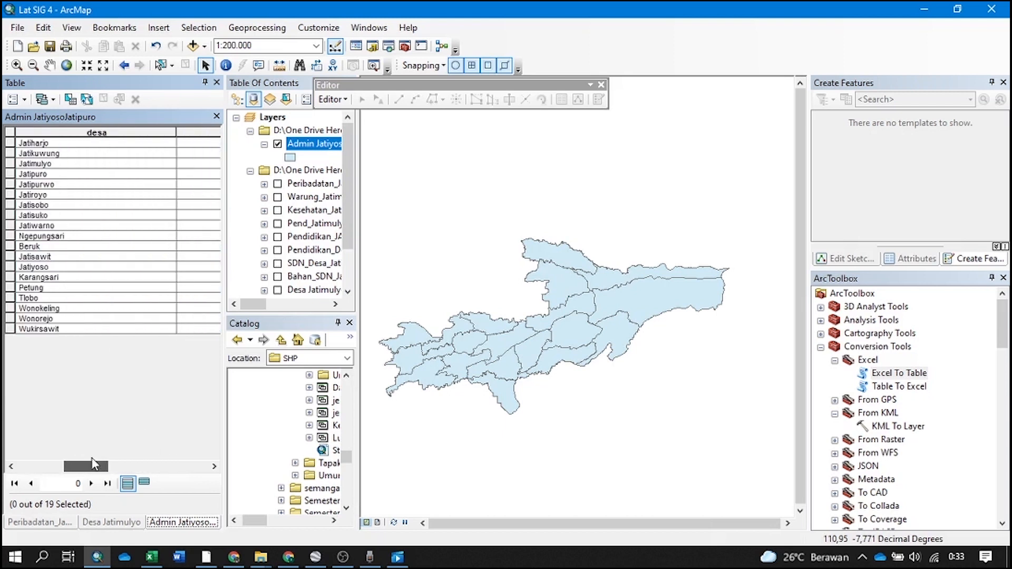
pyautogui.click(97, 132)
pyautogui.moveTo(177, 133); pyautogui.dragTo(67, 133)
pyautogui.moveTo(90, 467); pyautogui.dragTo(191, 490)
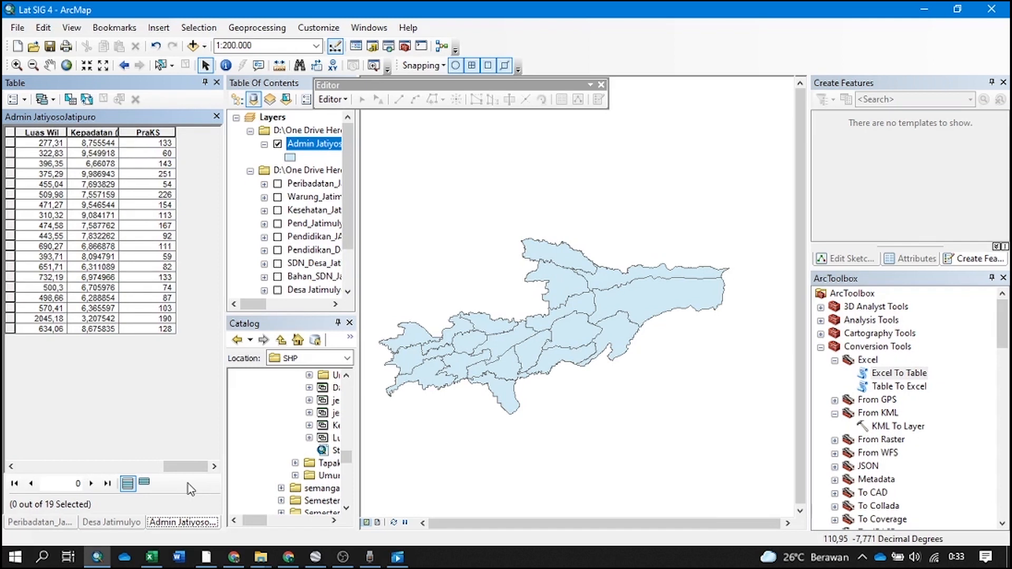
# Turn on feature labels for the Admin JatiyosoJatipuro layer and open its symbology properties
pyautogui.rightClick(303, 144)
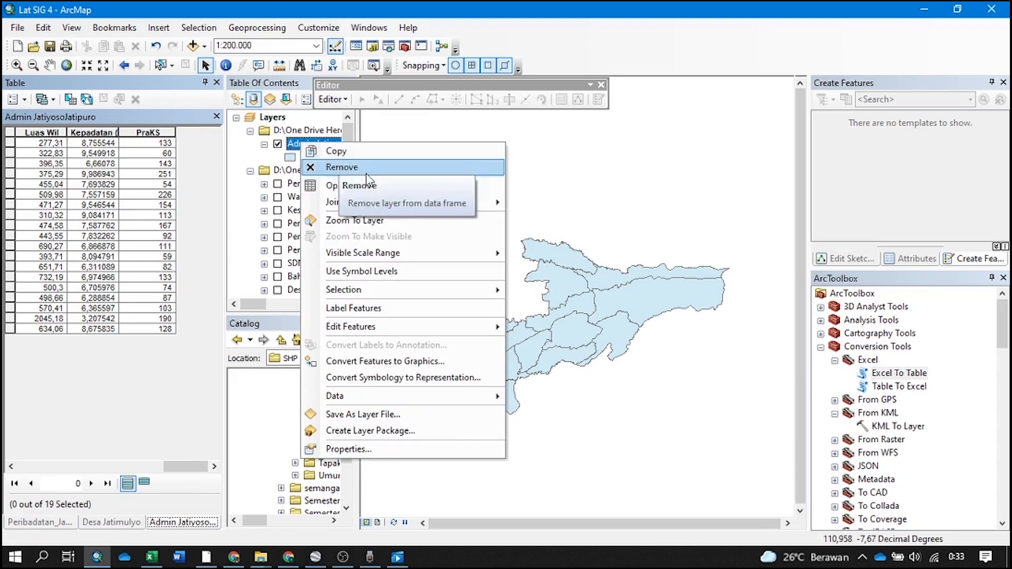
pyautogui.moveTo(387, 204)
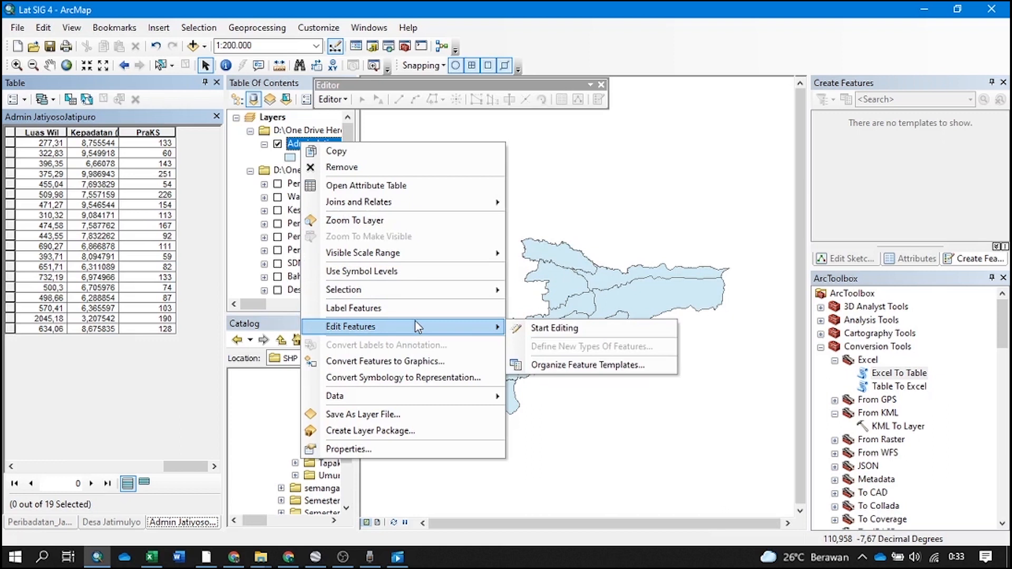
pyautogui.click(416, 304)
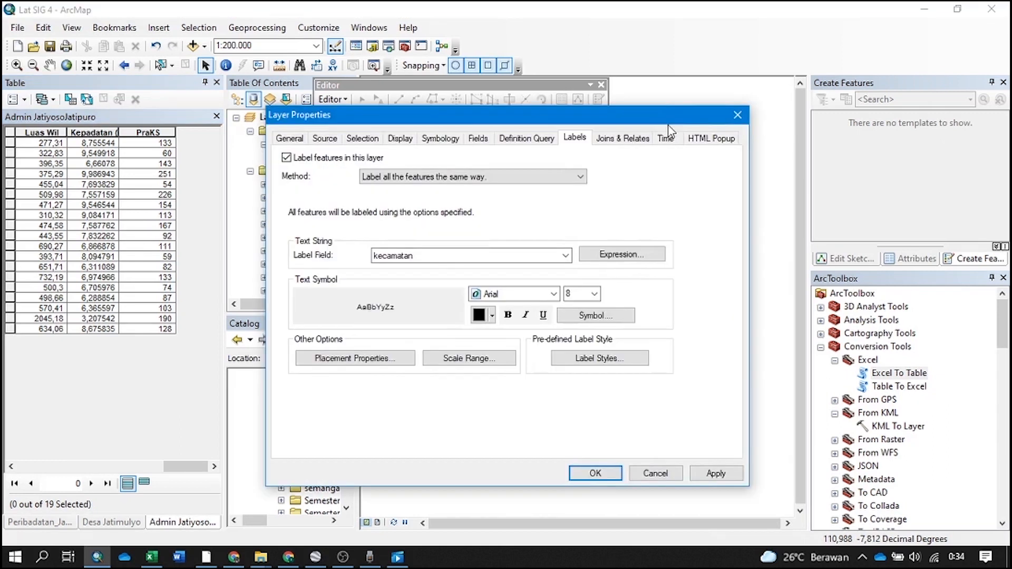
pyautogui.click(465, 140)
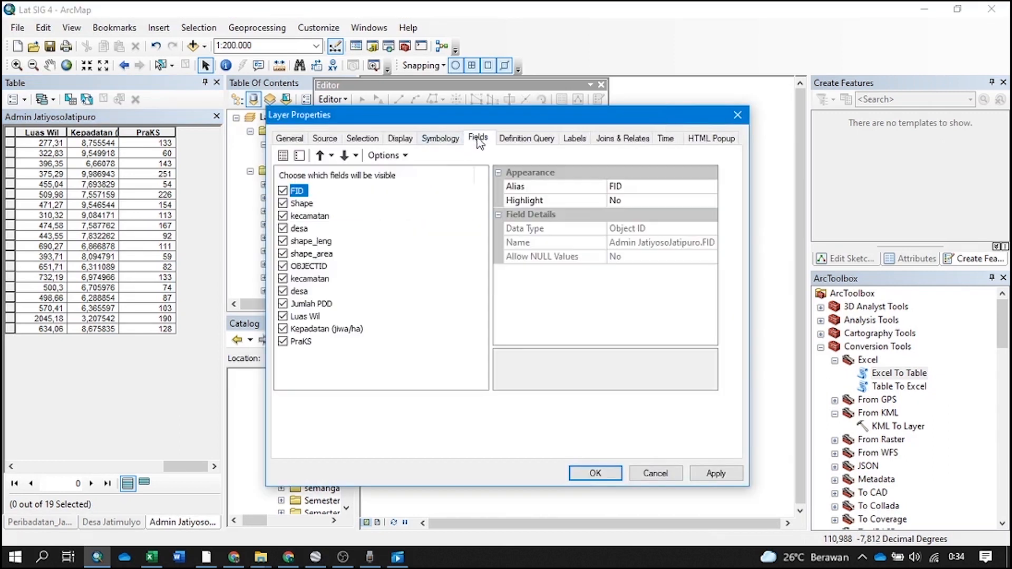
pyautogui.click(456, 139)
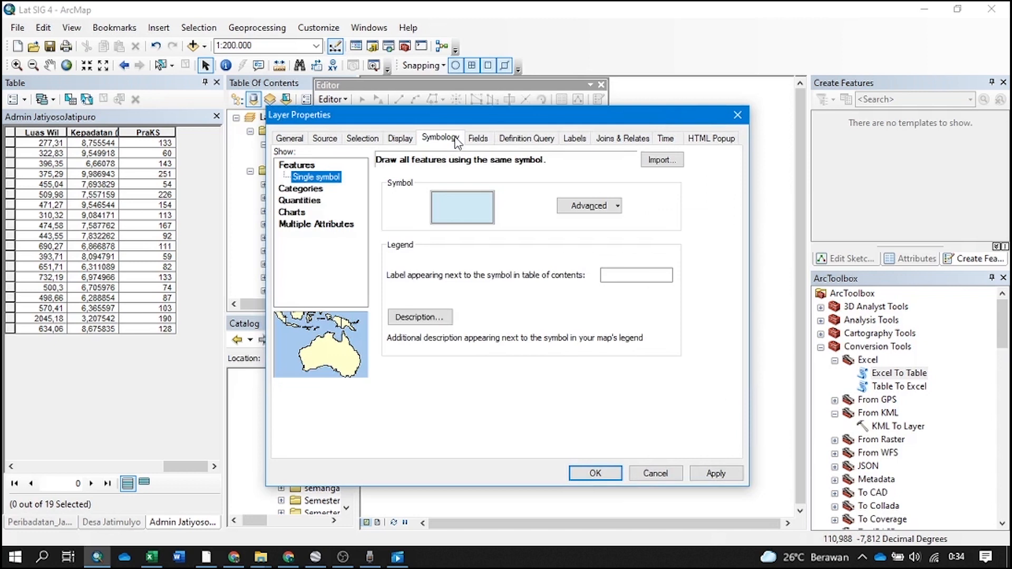
# Try symbolizing the Admin JatiyosoJatipuro layer by unique values of the Kepadatan (jiwa/ha) field
pyautogui.click(318, 187)
pyautogui.click(504, 193)
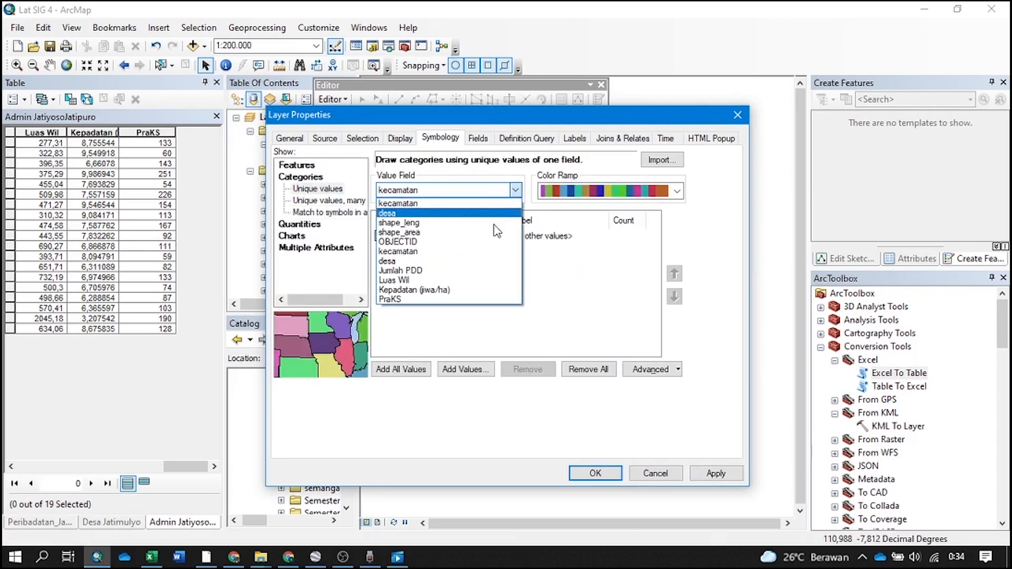
pyautogui.click(493, 289)
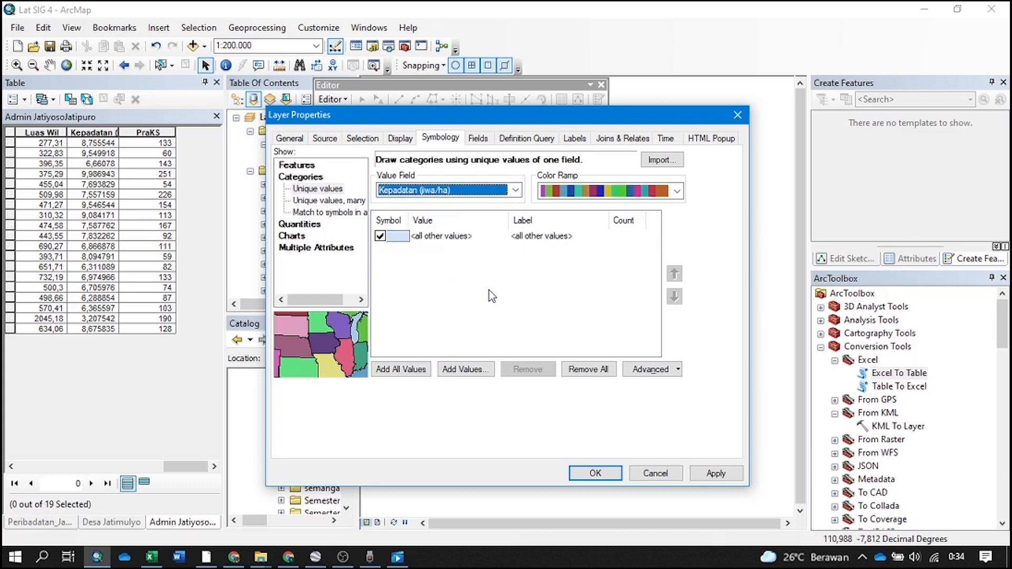
# Symbolize the Admin JatiyosoJatipuro layer with graduated colors by Kepadatan (jiwa/ha), with no normalization and 3 classes
pyautogui.click(300, 225)
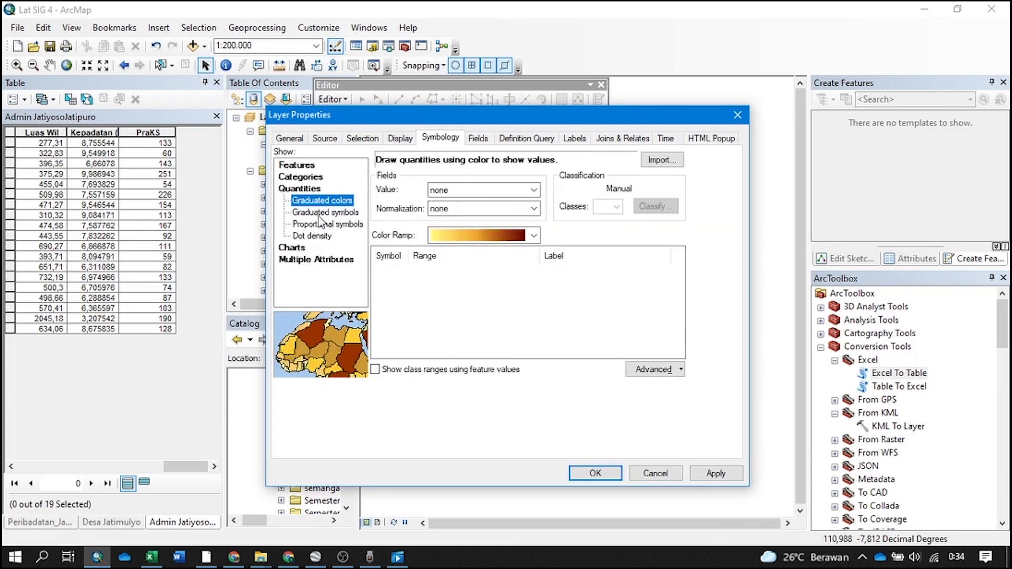
pyautogui.click(522, 190)
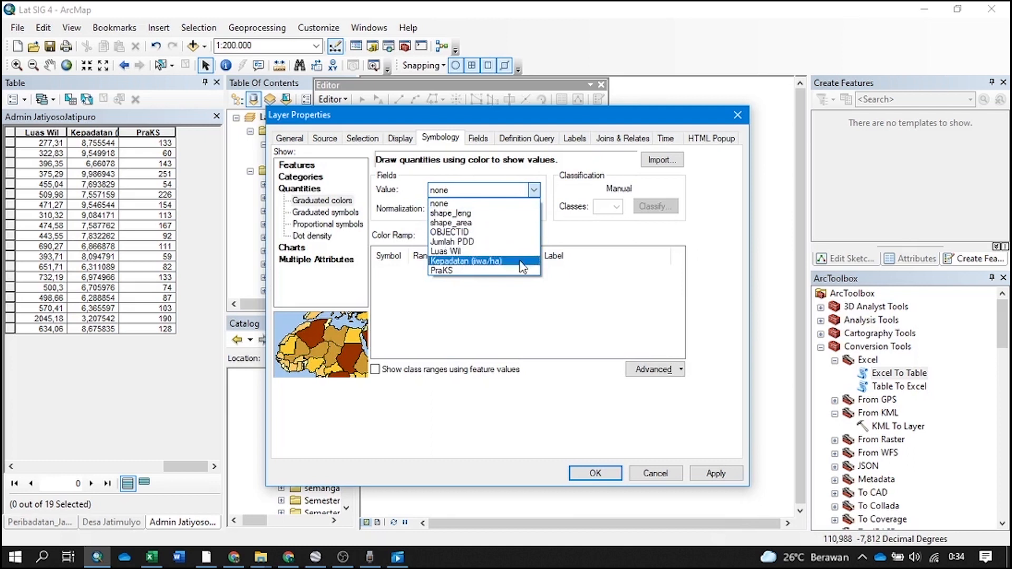
pyautogui.click(458, 256)
pyautogui.click(534, 209)
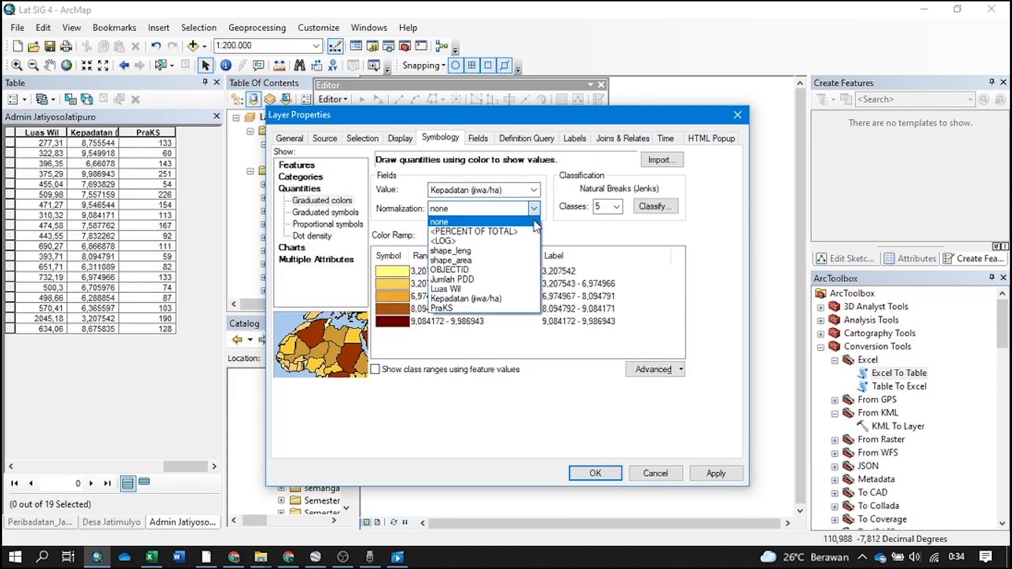
pyautogui.click(535, 221)
pyautogui.click(617, 207)
pyautogui.click(600, 237)
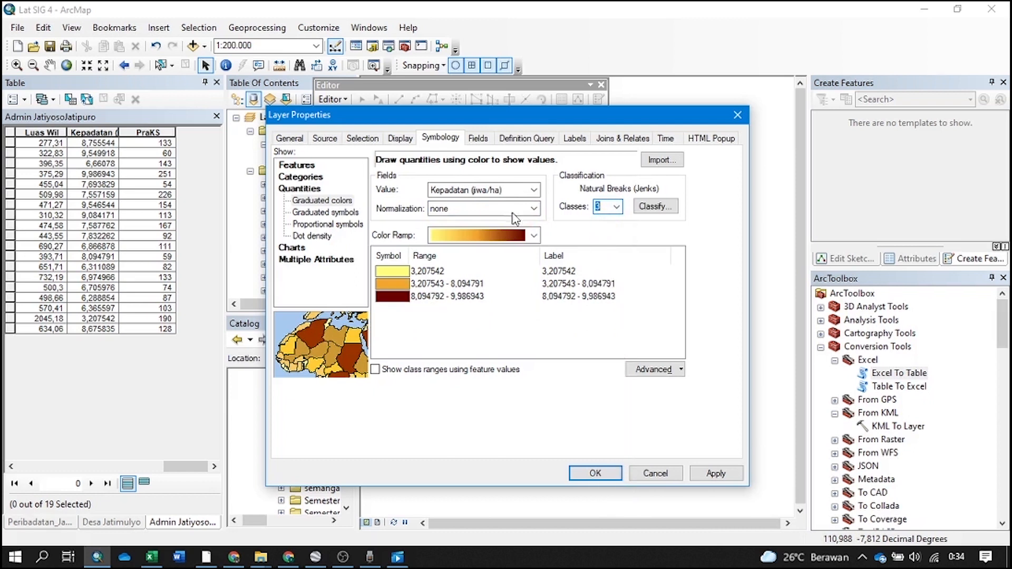
# Try normalizing the graduated colors by Kepadatan (jiwa/ha), reset the normalization to none and set 3 classes again
pyautogui.click(534, 209)
pyautogui.click(506, 288)
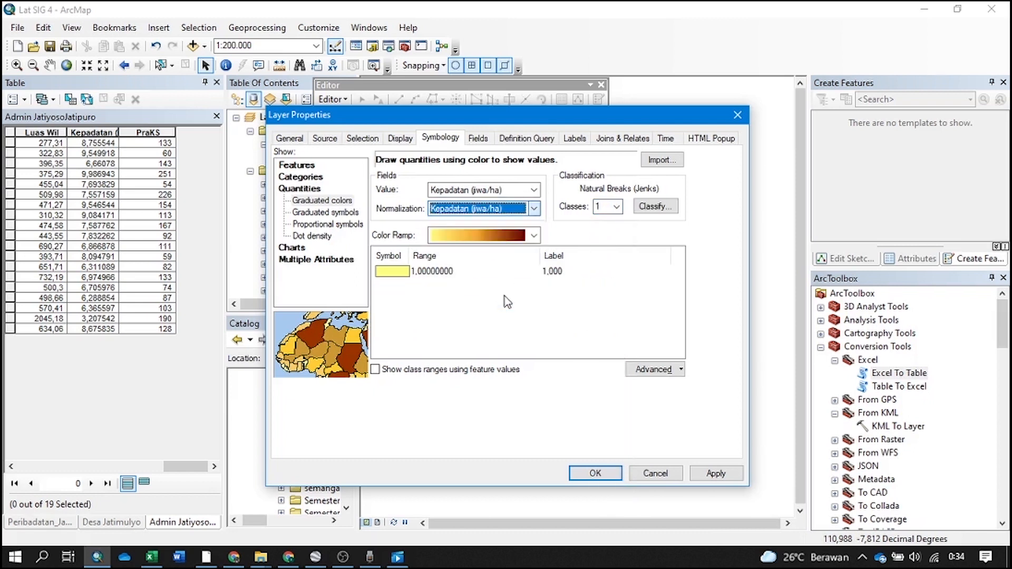
pyautogui.click(507, 209)
pyautogui.click(515, 219)
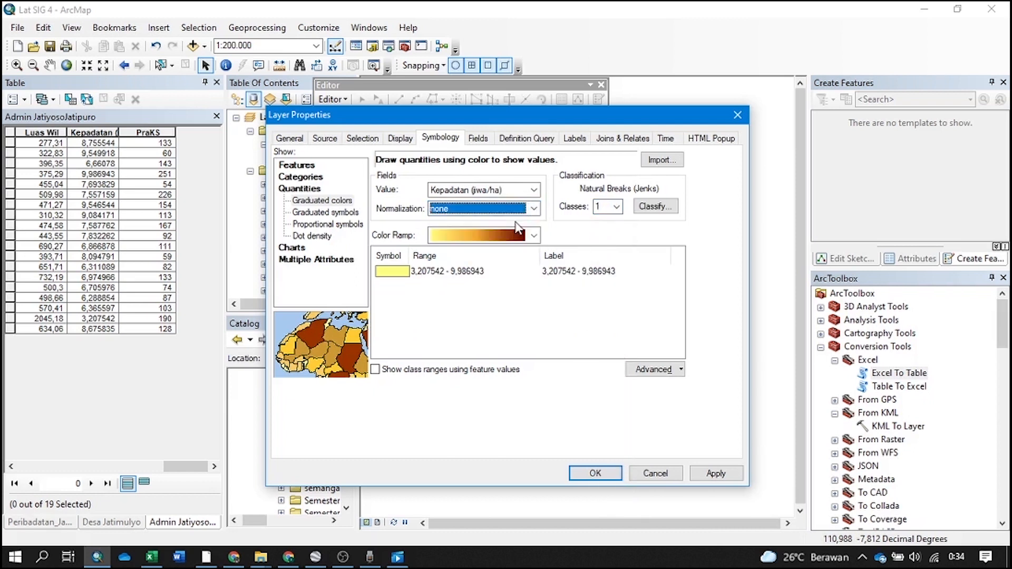
pyautogui.click(613, 205)
pyautogui.click(604, 237)
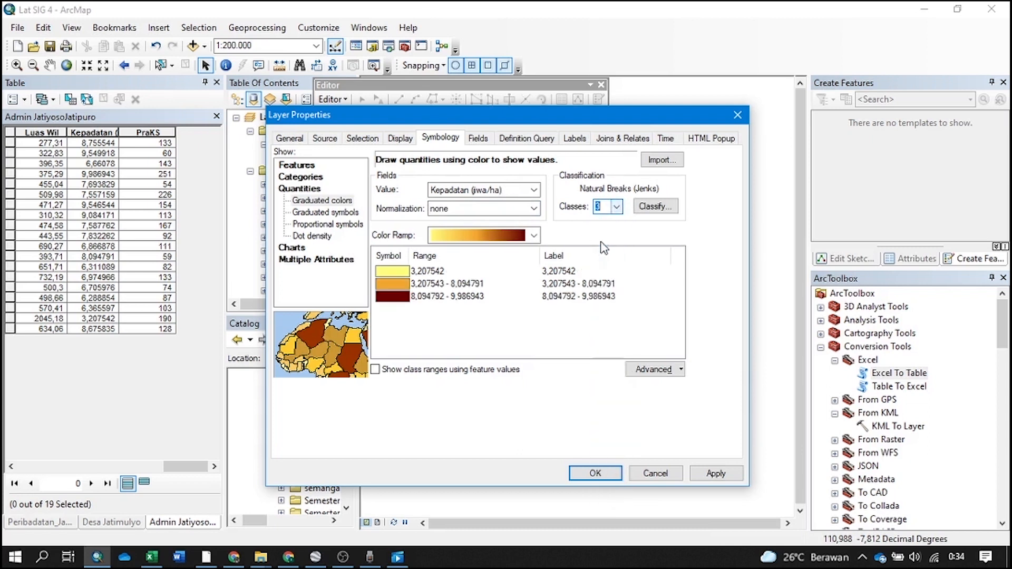
# Change the color ramp of the graduated density classes to a light-to-dark orange ramp
pyautogui.click(537, 235)
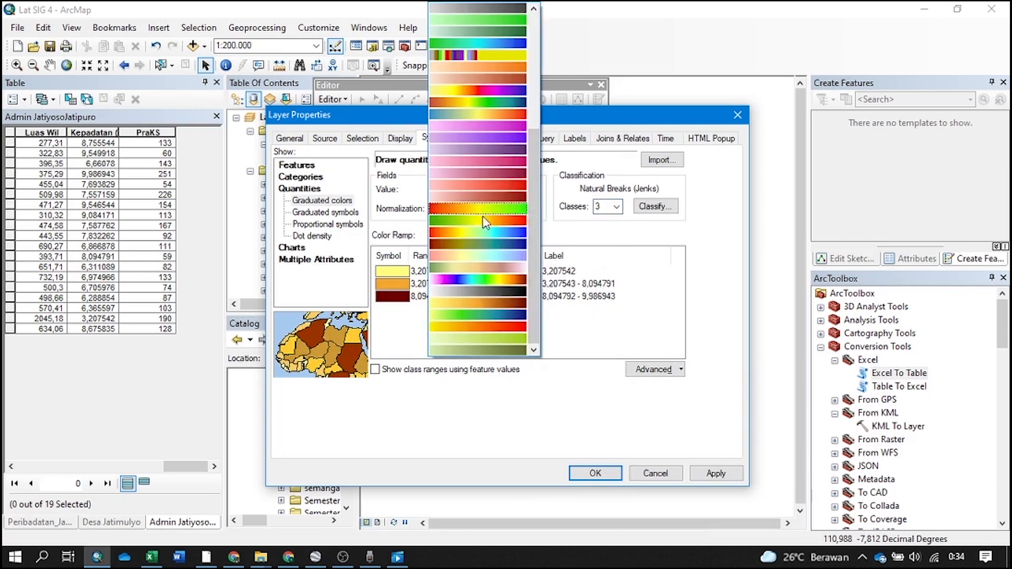
pyautogui.click(505, 306)
pyautogui.click(534, 235)
pyautogui.scroll(3, 483, 178)
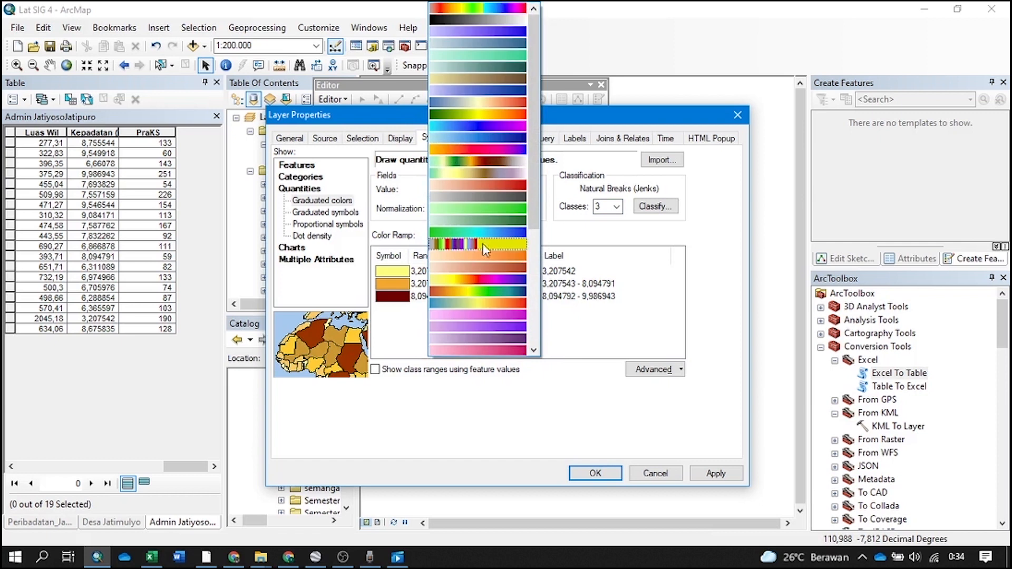
pyautogui.click(488, 255)
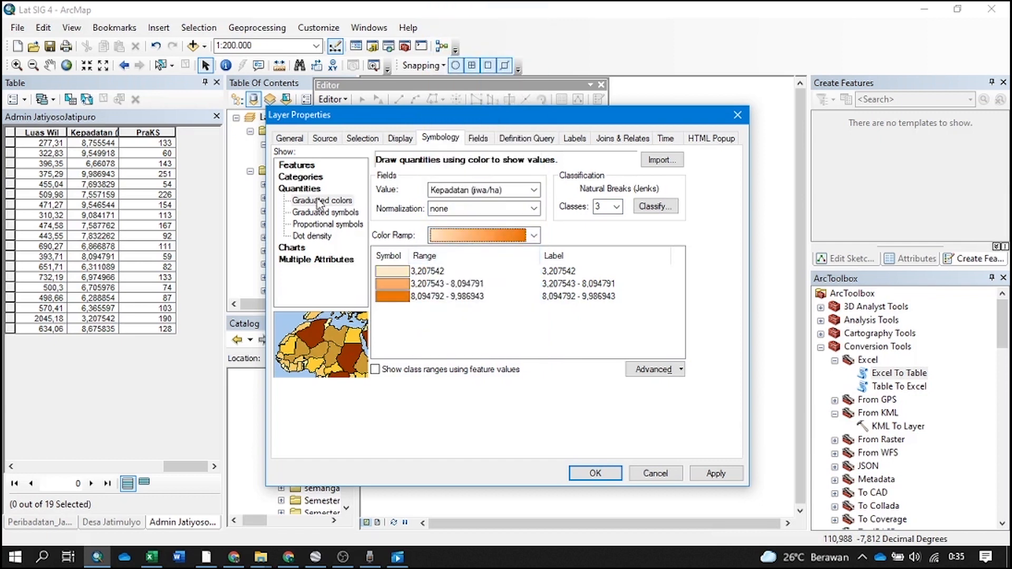
# Review the Natural Breaks (Jenks) classification with 3 classes and apply the graduated colors symbology to the layer
pyautogui.click(311, 177)
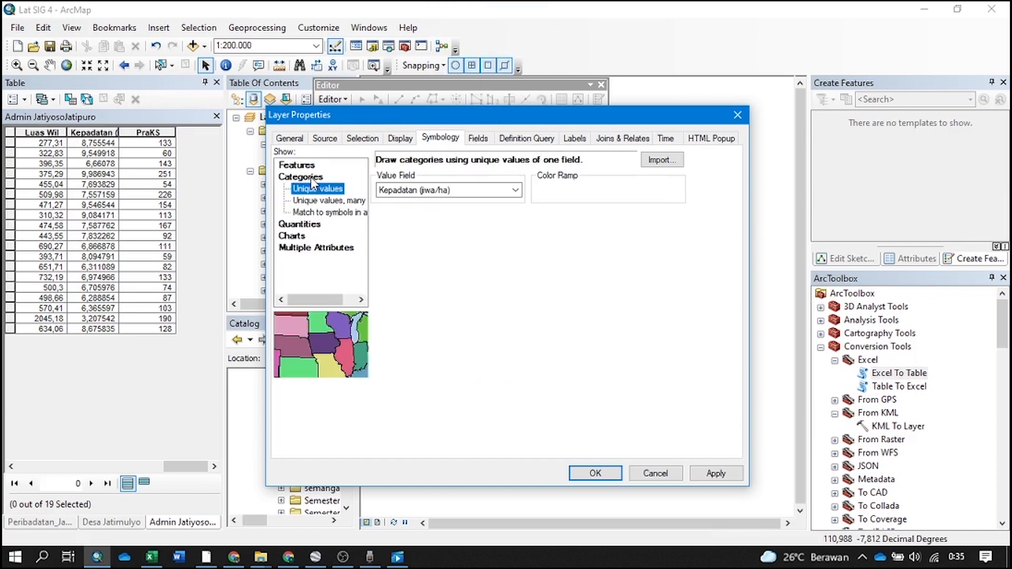
pyautogui.click(311, 226)
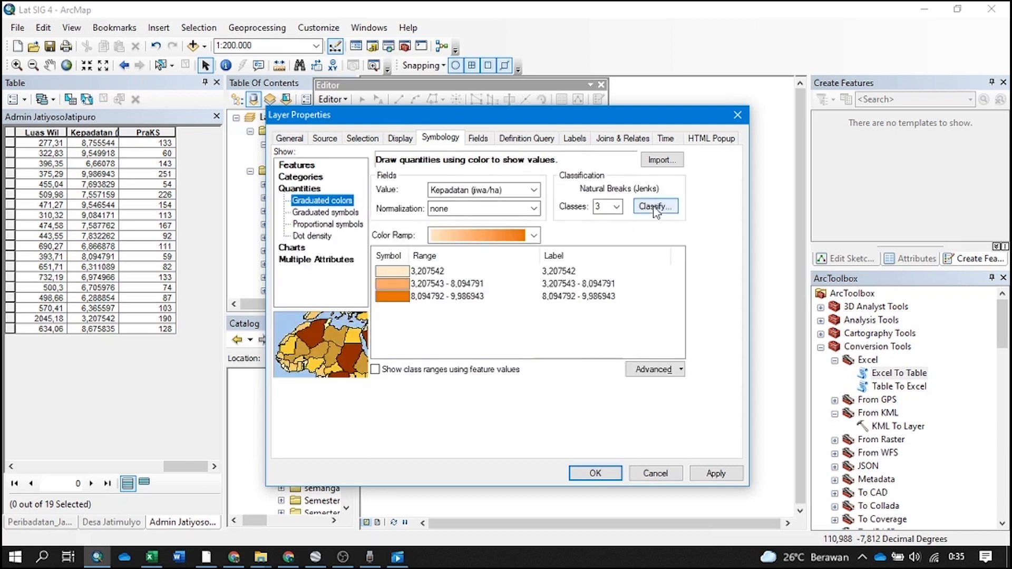
pyautogui.click(655, 207)
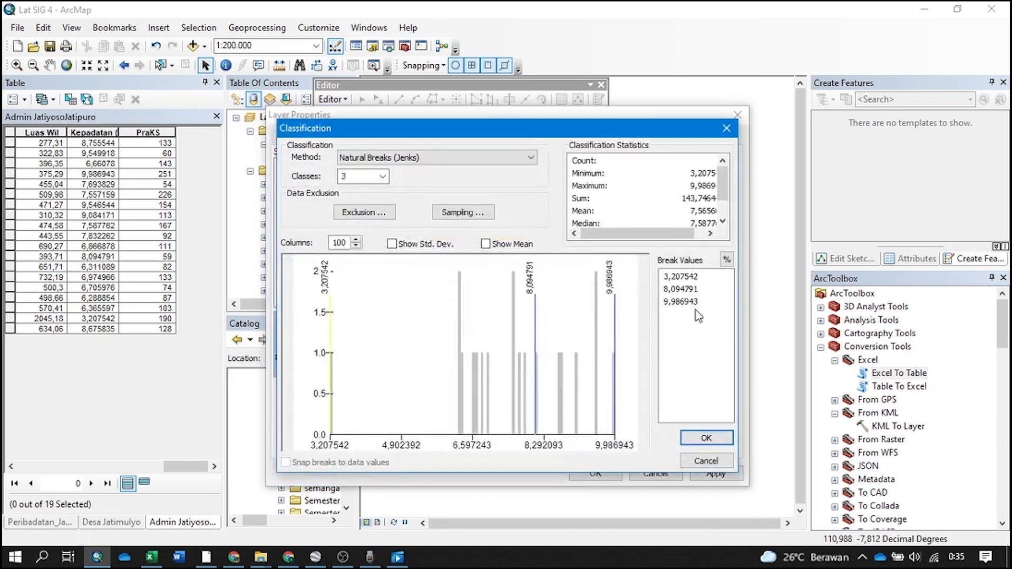
pyautogui.click(713, 439)
pyautogui.click(603, 475)
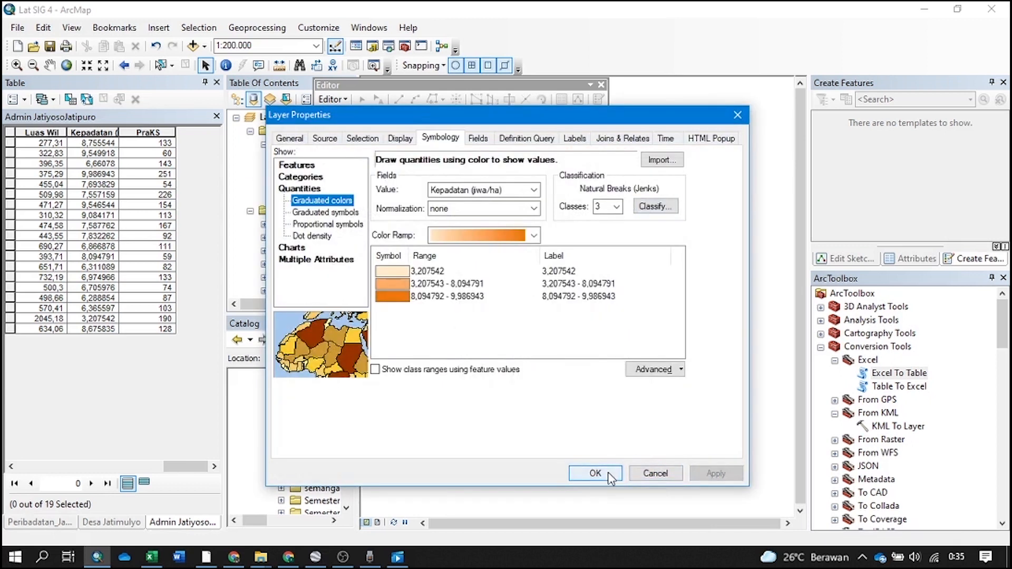
pyautogui.rightClick(292, 143)
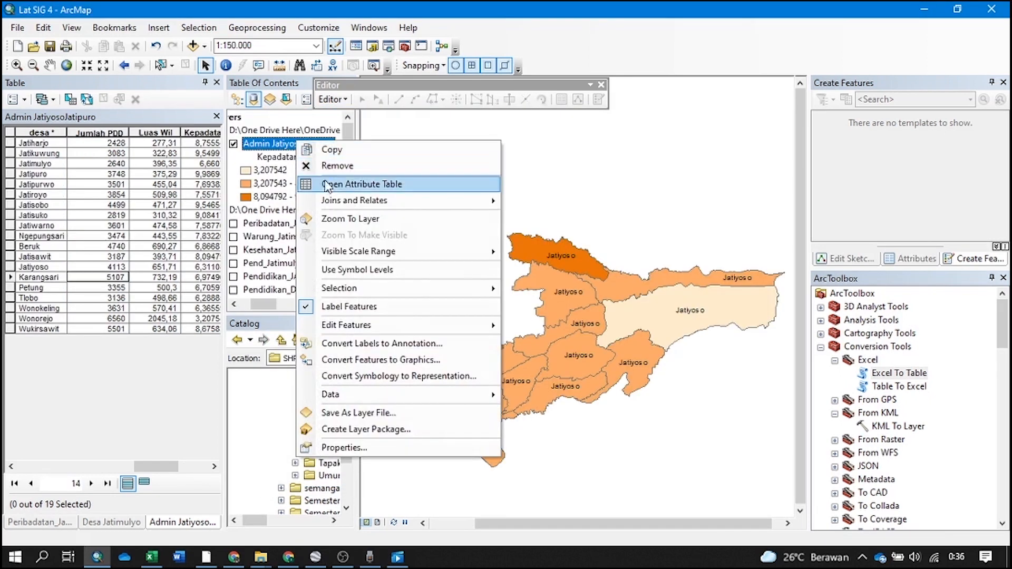
pyautogui.click(358, 306)
pyautogui.rightClick(302, 144)
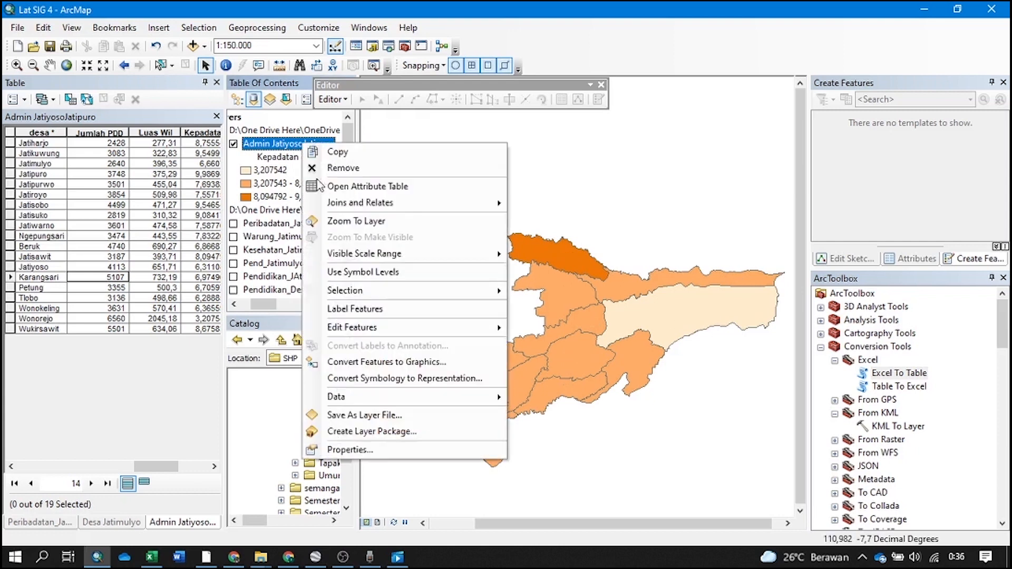
pyautogui.click(369, 309)
# Label the Admin JatiyosoJatipuro features with the village name field desa
pyautogui.rightClick(295, 143)
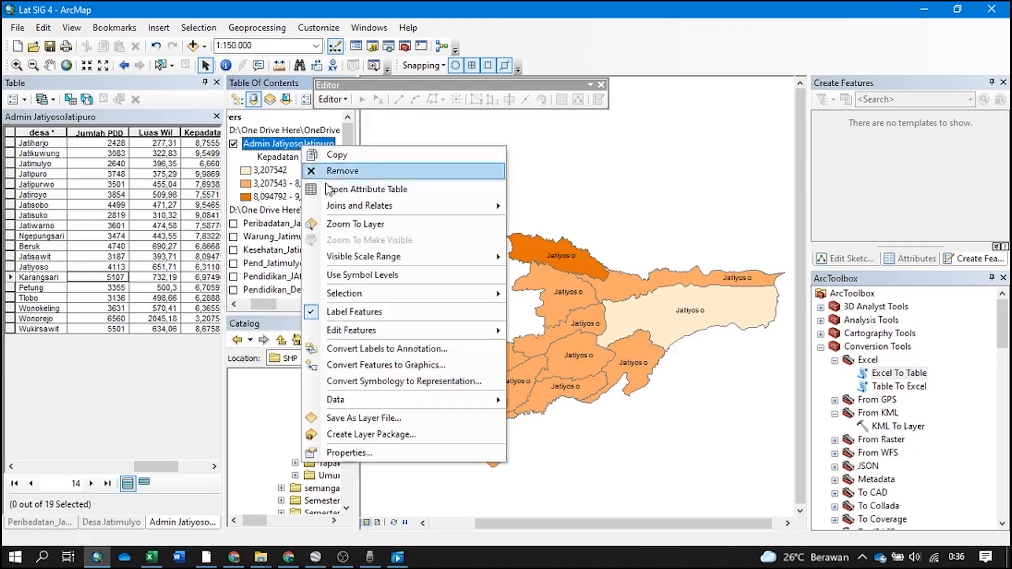
pyautogui.click(402, 450)
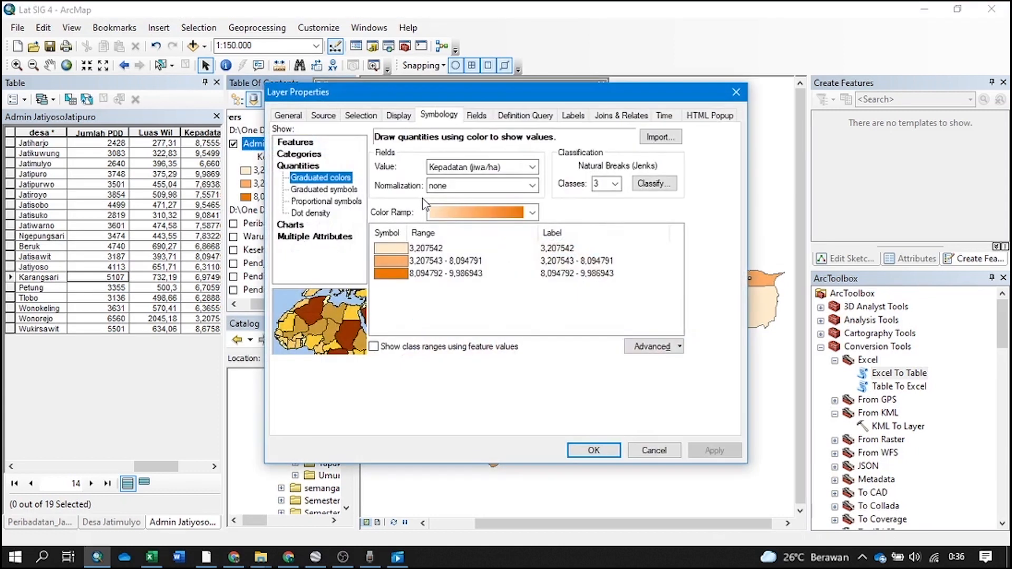
pyautogui.click(573, 117)
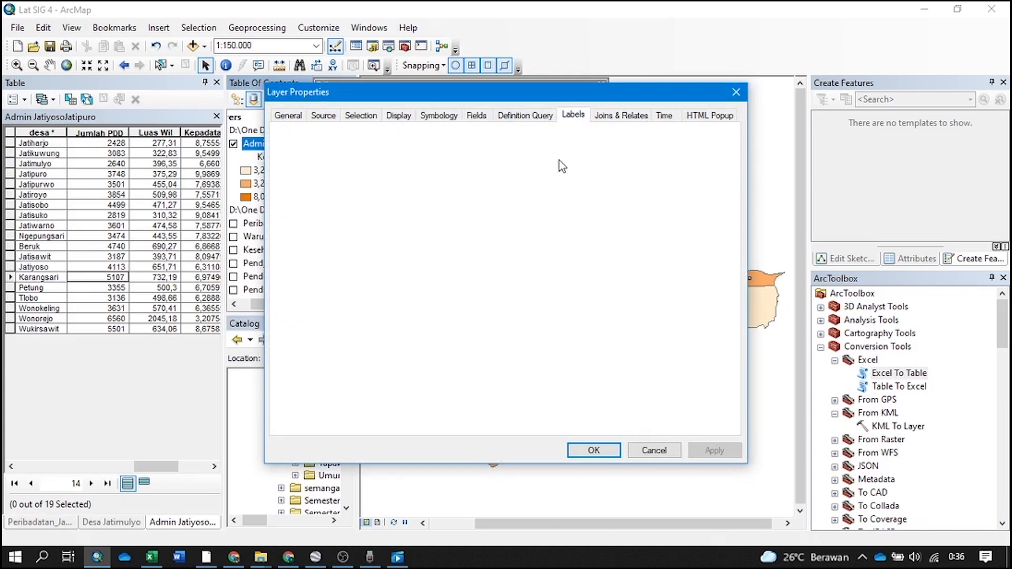
pyautogui.click(474, 233)
pyautogui.click(473, 262)
pyautogui.click(714, 450)
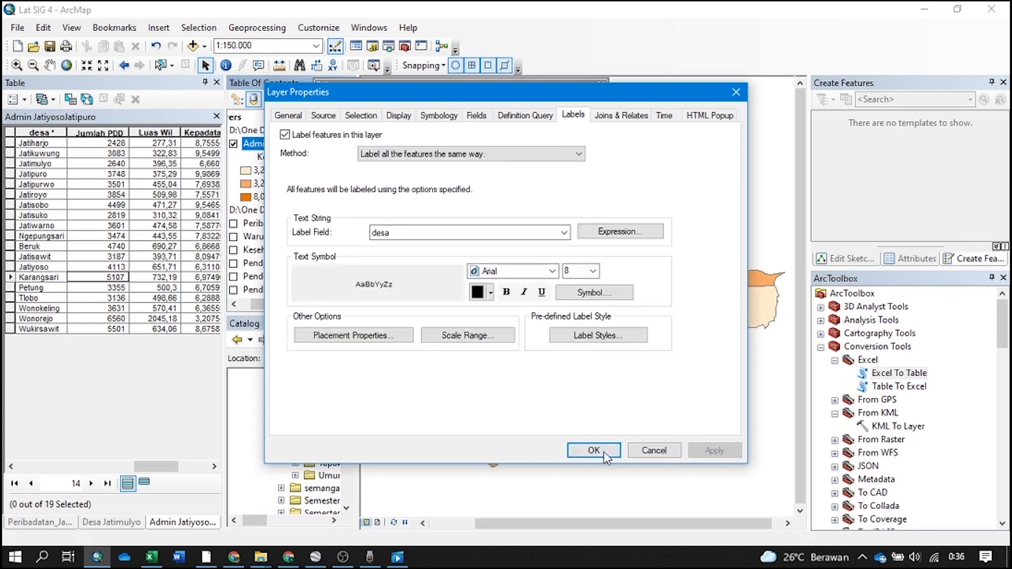
pyautogui.click(593, 451)
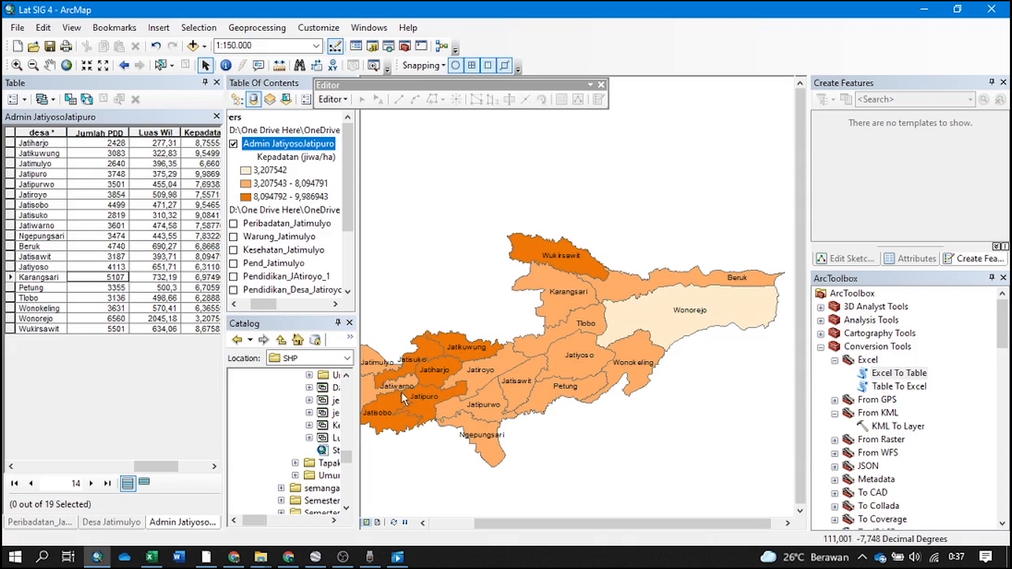
pyautogui.scroll(1, 372, 362)
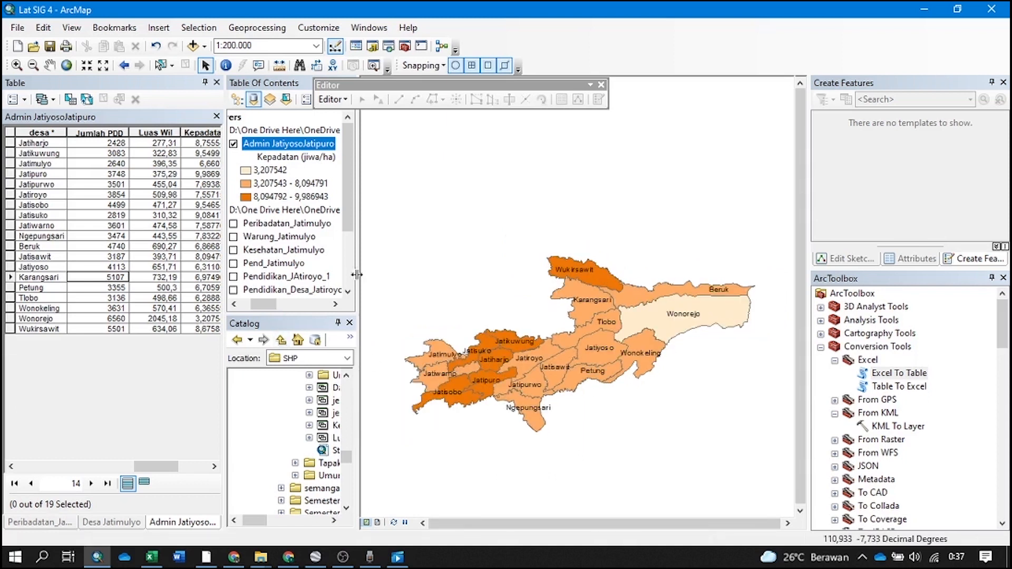
pyautogui.scroll(-1, 531, 289)
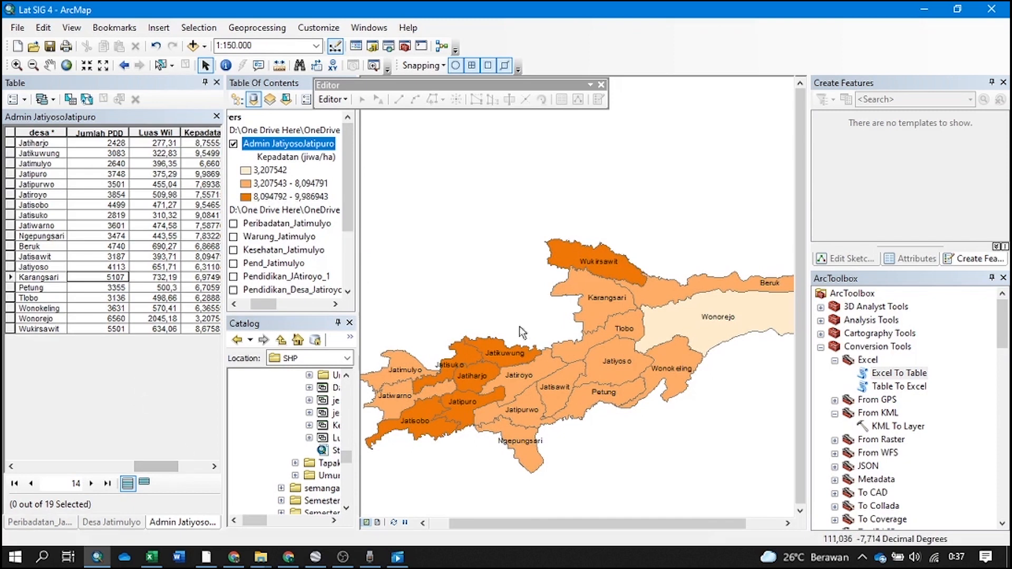
pyautogui.scroll(2, 443, 369)
pyautogui.moveTo(156, 466); pyautogui.dragTo(186, 466)
pyautogui.click(211, 228)
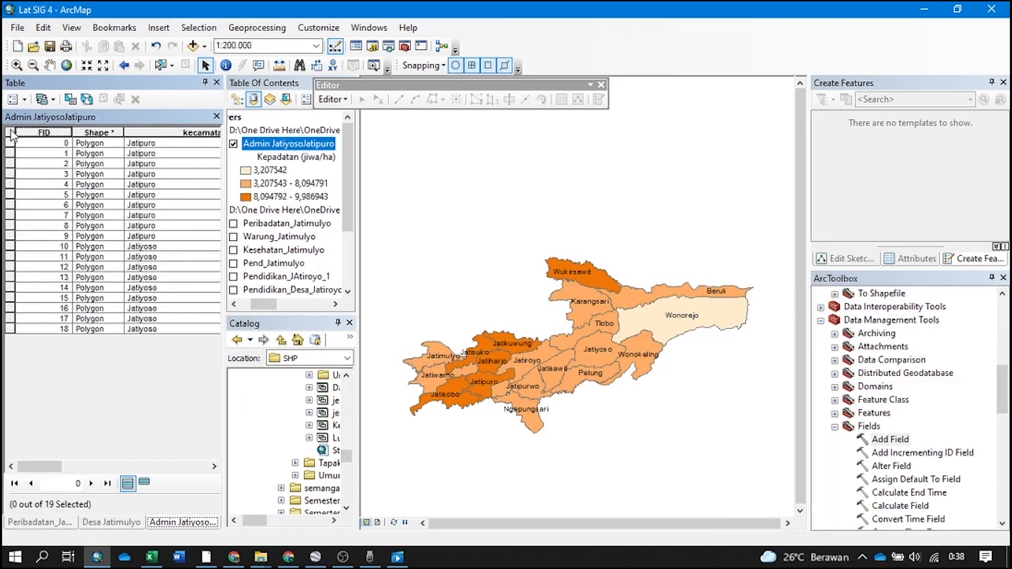
# Add a Short Integer field named Indx_Kms to the Admin JatiyosoJatipuro attribute table
pyautogui.click(24, 100)
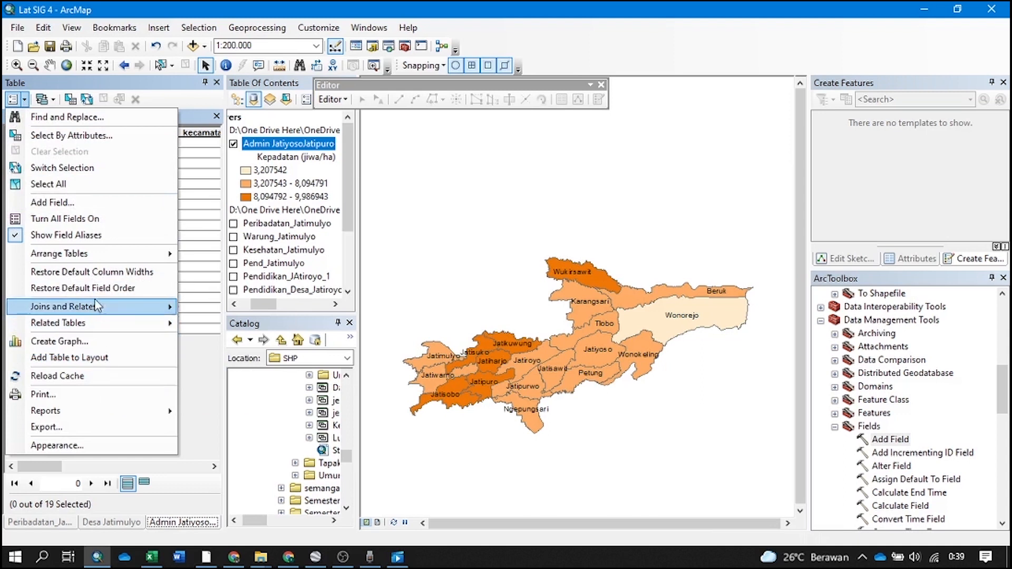
pyautogui.click(88, 205)
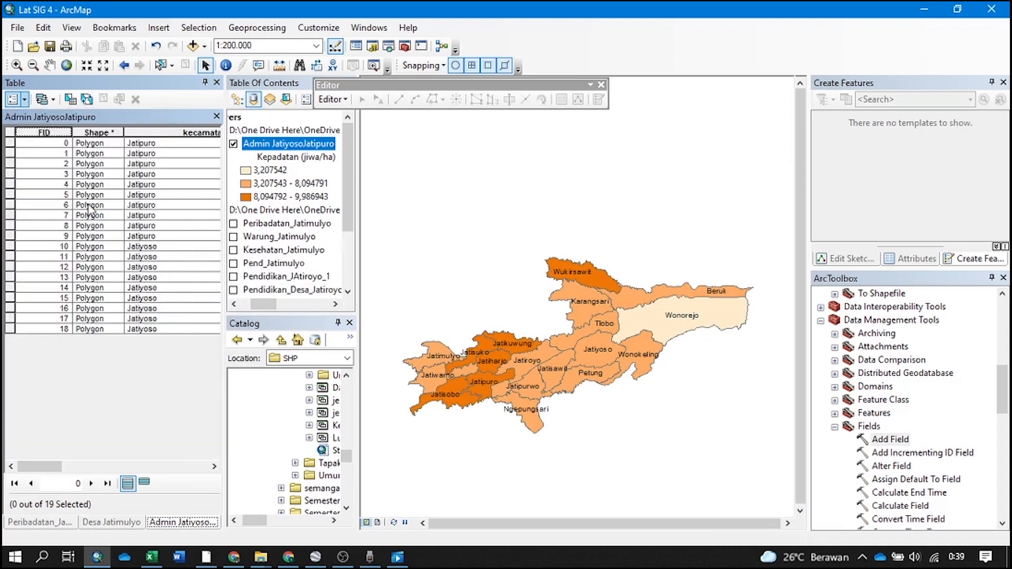
pyautogui.write('Inde')
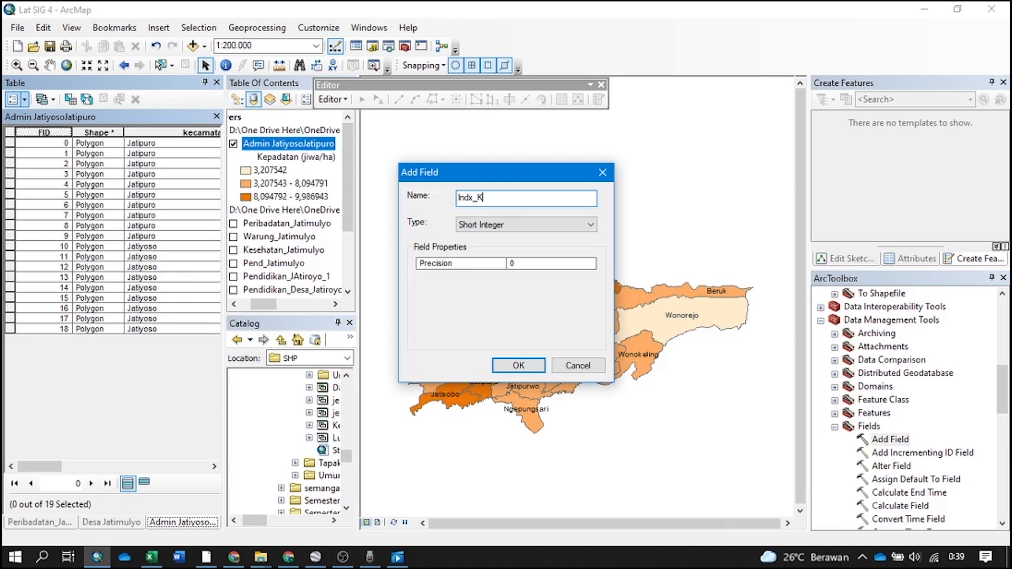
pyautogui.click(507, 360)
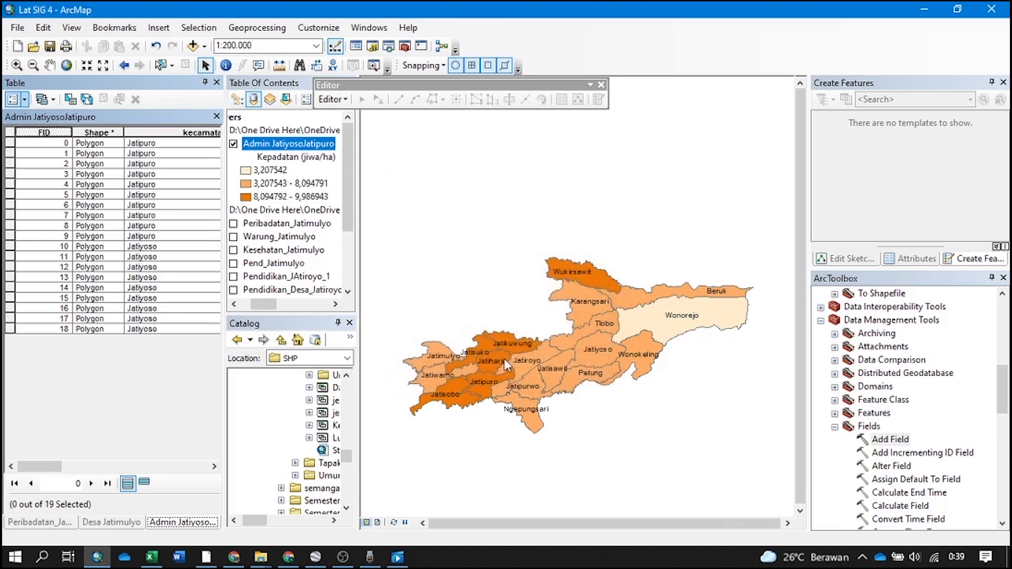
# Check the mean of the PraKS field in its column statistics
pyautogui.moveTo(24, 466); pyautogui.dragTo(169, 483)
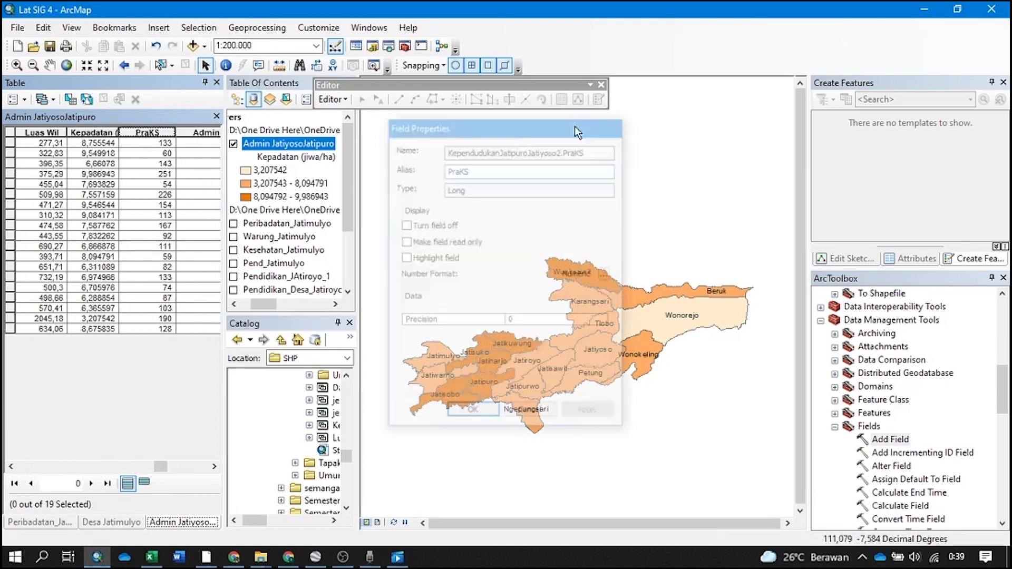
pyautogui.click(150, 134)
pyautogui.rightClick(149, 136)
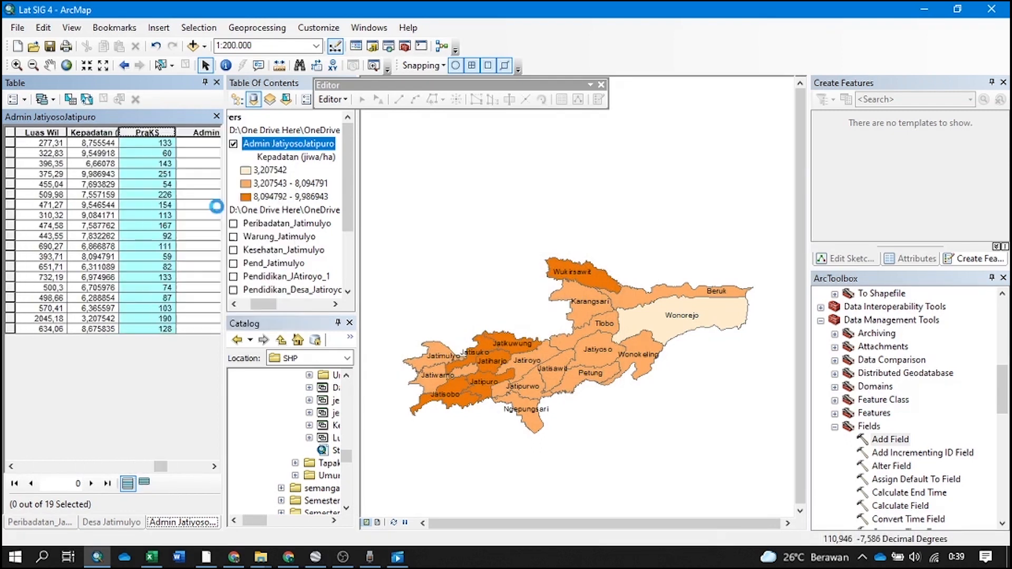
pyautogui.click(264, 208)
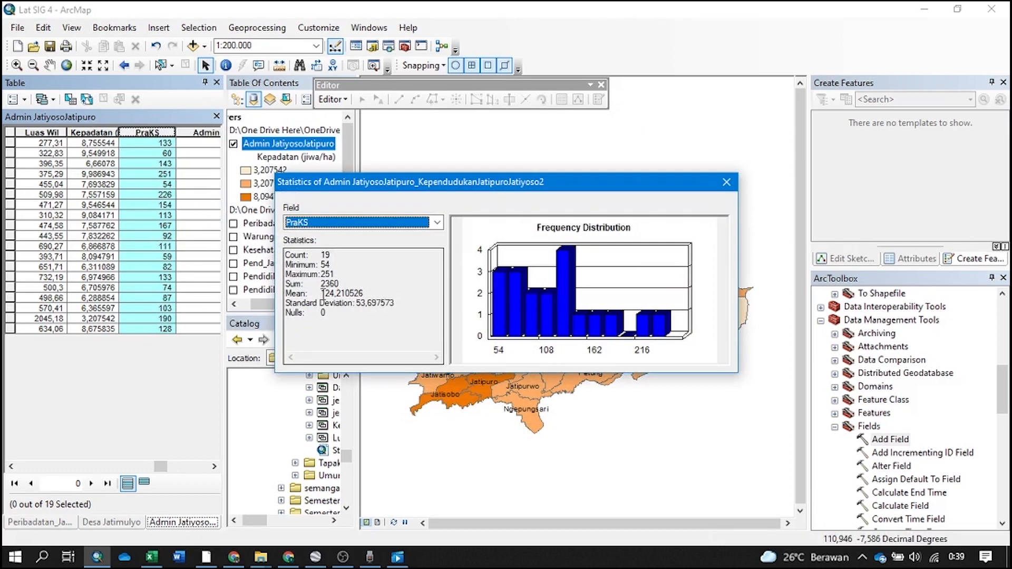
pyautogui.moveTo(322, 293); pyautogui.dragTo(334, 294)
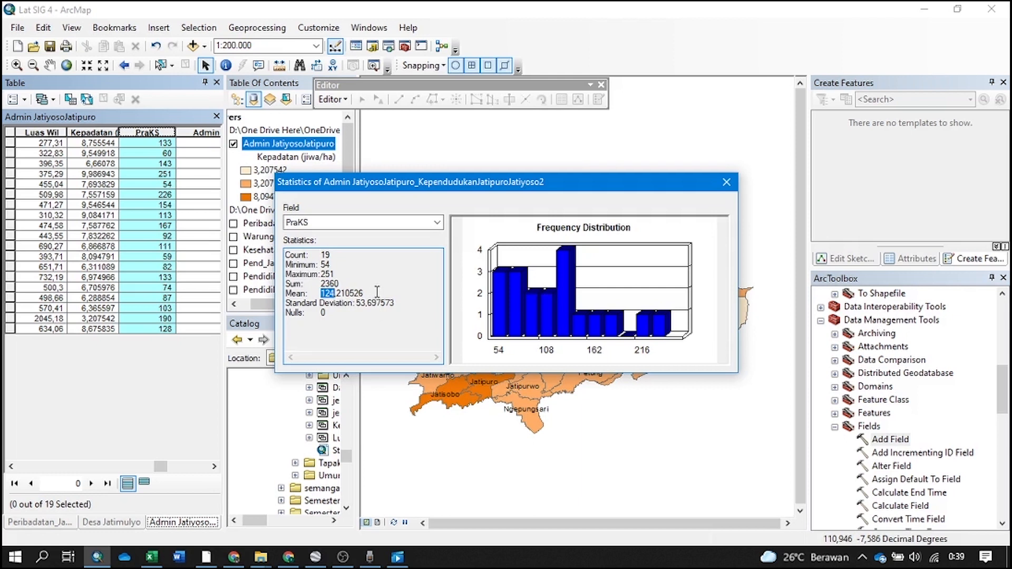
pyautogui.click(727, 182)
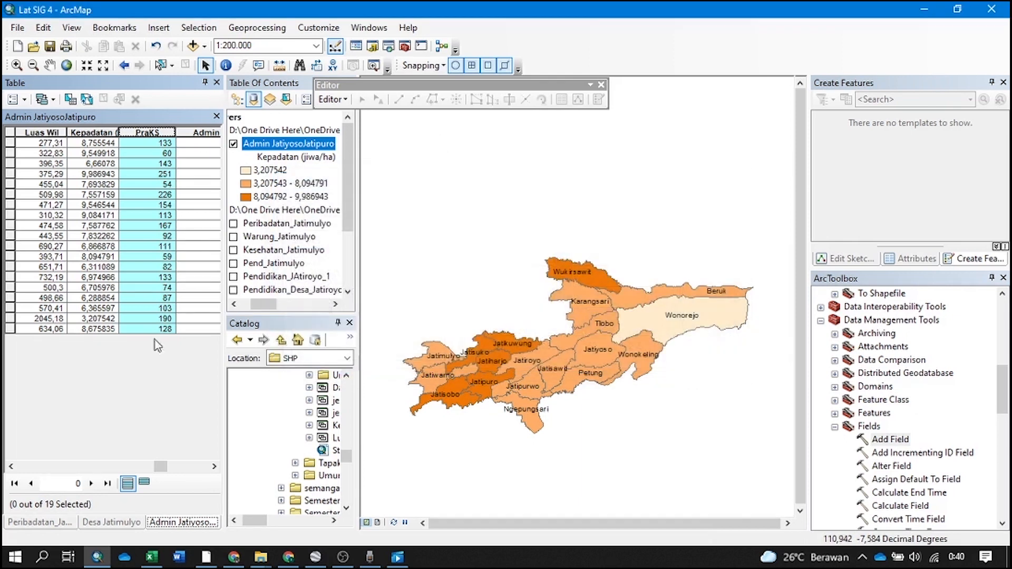
# Open the Field Calculator for the Indx_Kms field and agree to calculate outside an edit session
pyautogui.moveTo(170, 468); pyautogui.dragTo(214, 479)
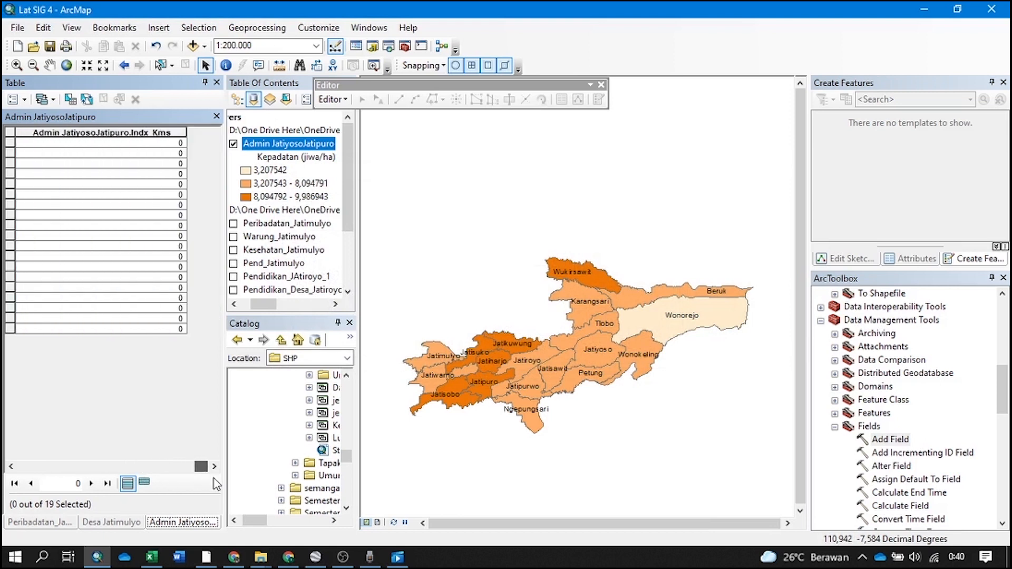
pyautogui.click(141, 133)
pyautogui.rightClick(142, 135)
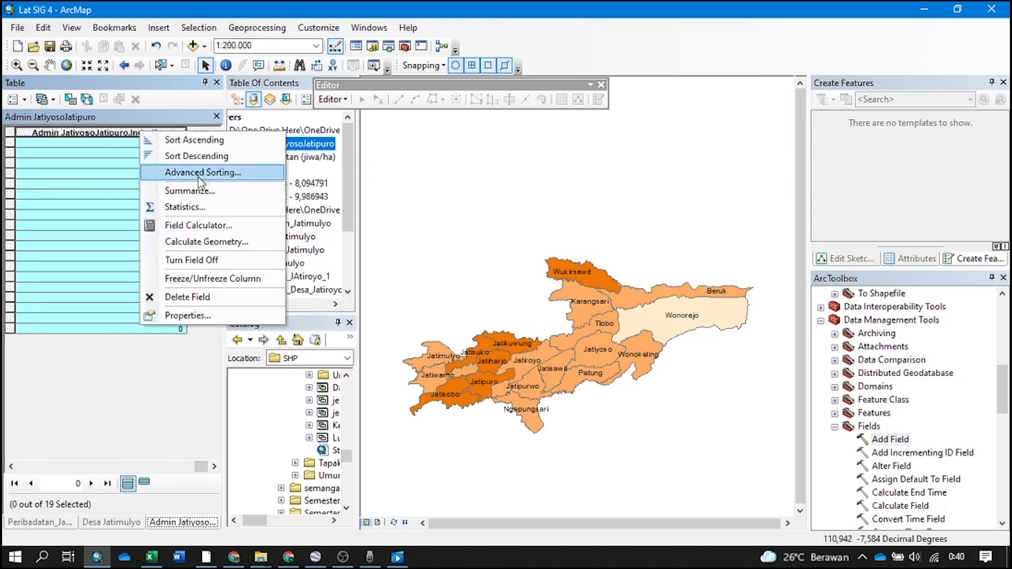
pyautogui.click(220, 225)
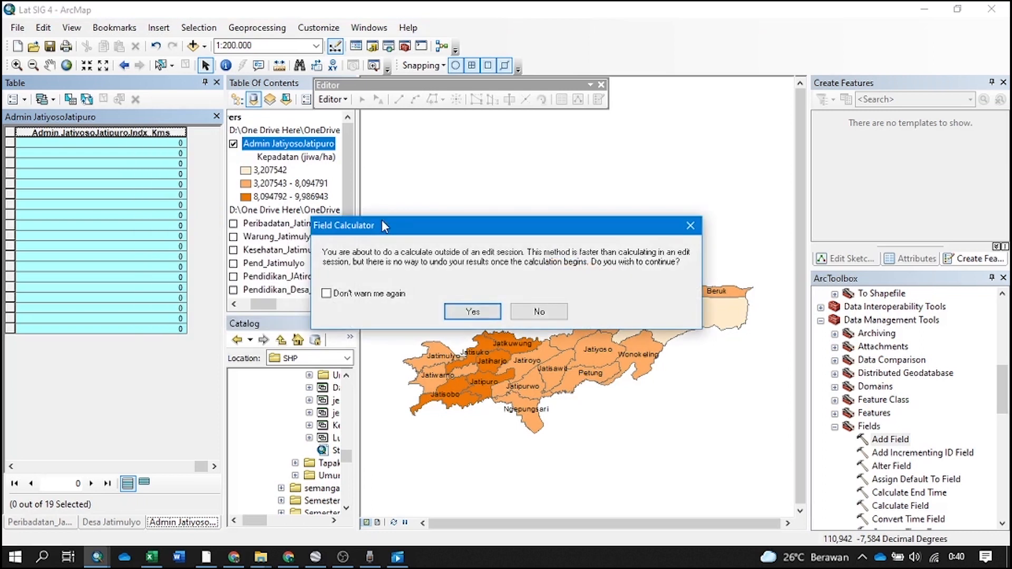
pyautogui.click(473, 312)
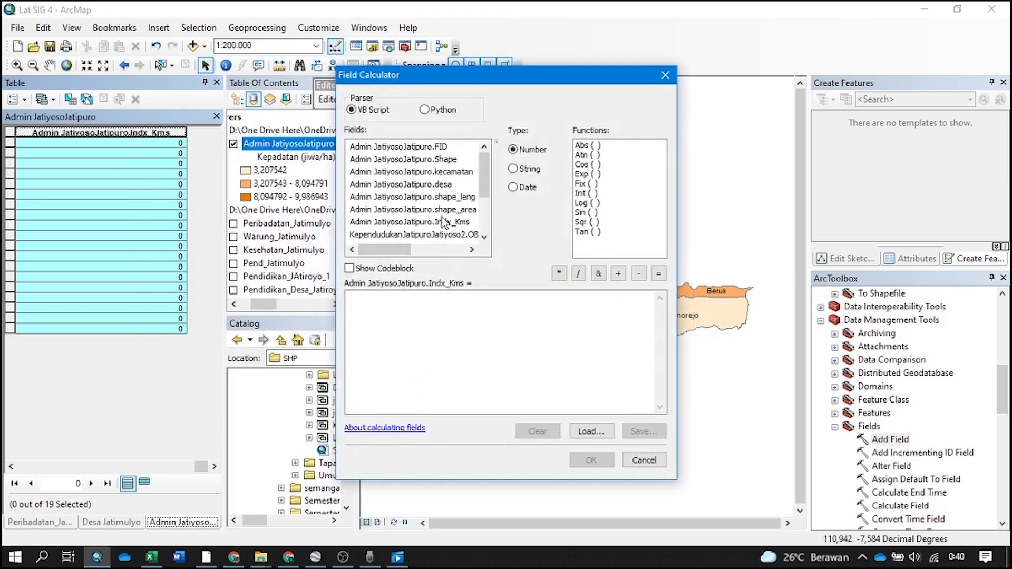
# Calculate Indx_Kms as the KependudukanJatipuroJatiyoso2.PraKS field divided by 124
pyautogui.click(434, 315)
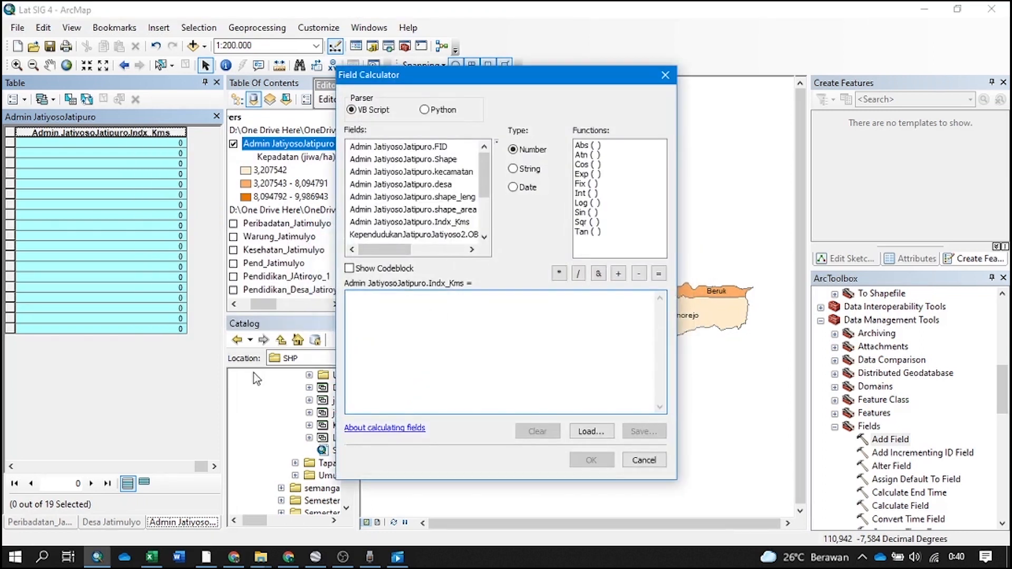
pyautogui.scroll(-2, 450, 203)
pyautogui.scroll(1, 463, 222)
pyautogui.moveTo(391, 257); pyautogui.dragTo(415, 259)
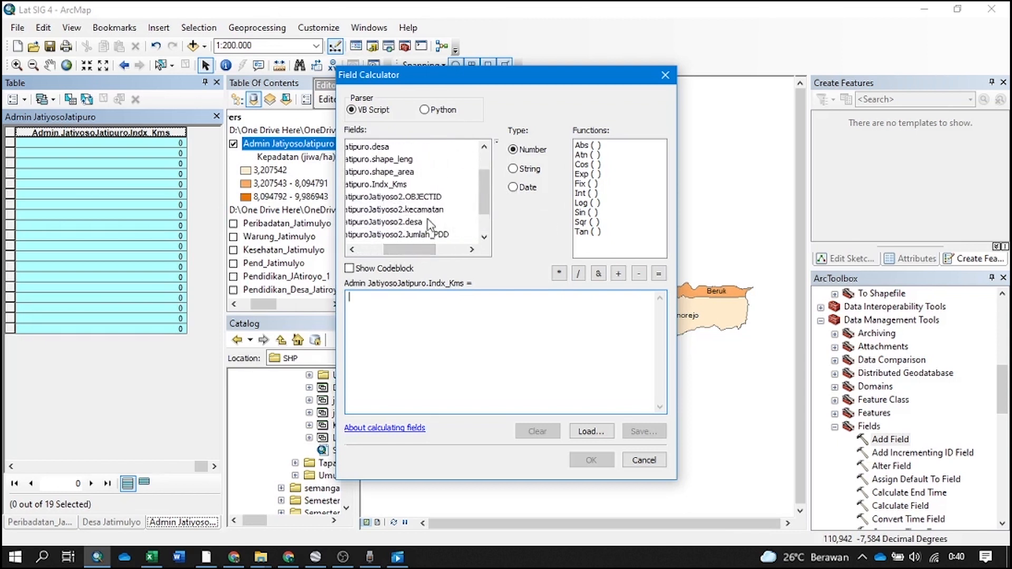
pyautogui.scroll(-1, 429, 224)
pyautogui.click(410, 235)
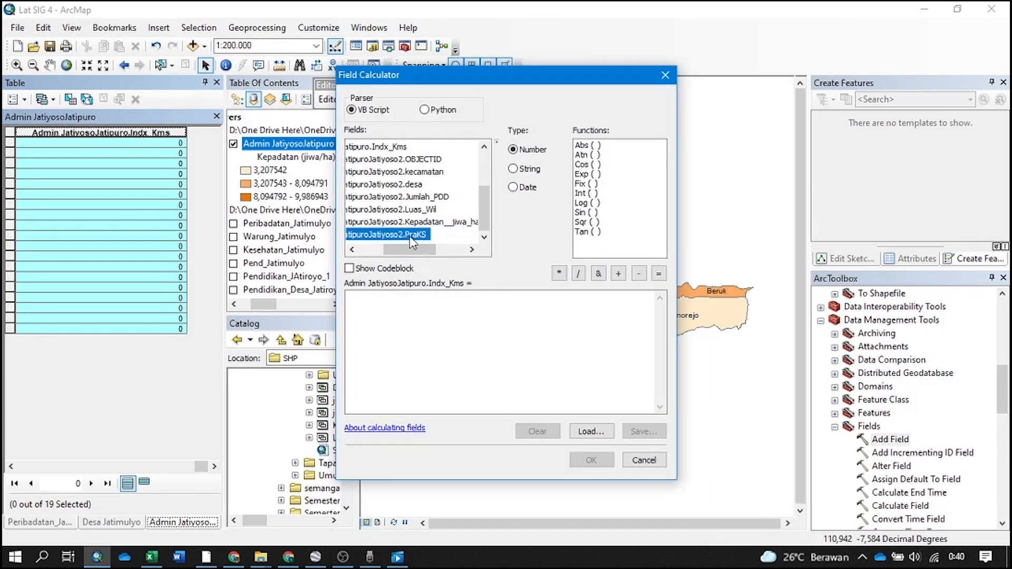
pyautogui.doubleClick(410, 235)
pyautogui.click(579, 273)
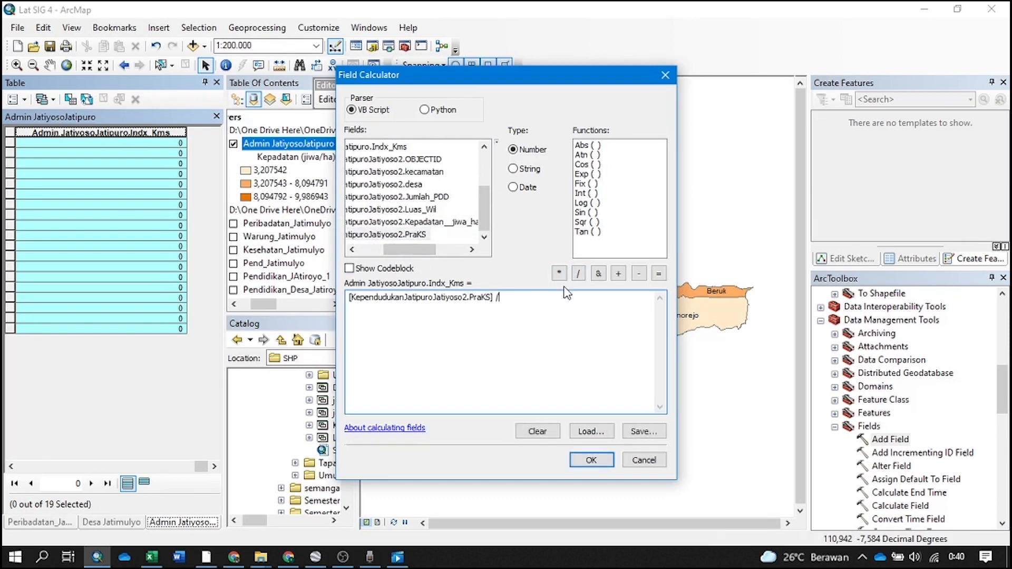
pyautogui.write('124')
pyautogui.click(587, 462)
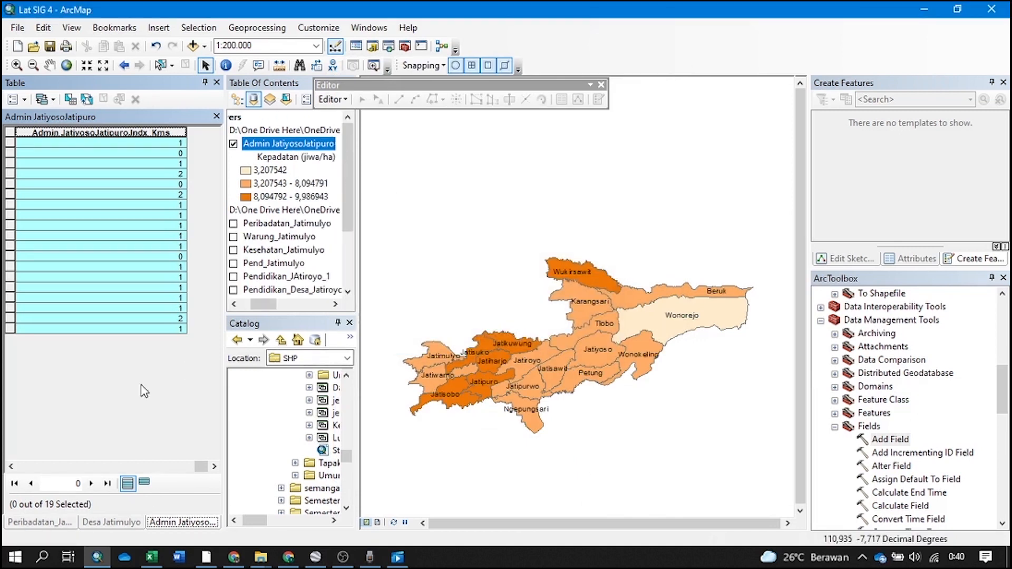
pyautogui.moveTo(201, 468); pyautogui.dragTo(200, 471)
pyautogui.click(167, 154)
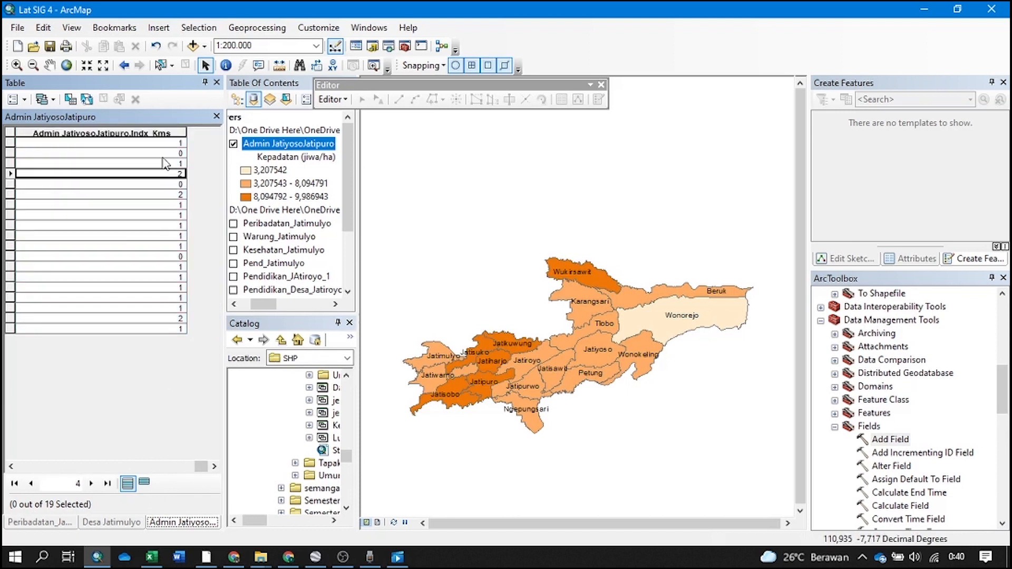
pyautogui.click(169, 163)
pyautogui.moveTo(204, 467)
pyautogui.mouseDown()
pyautogui.moveTo(191, 469)
pyautogui.moveTo(203, 471)
pyautogui.mouseUp()
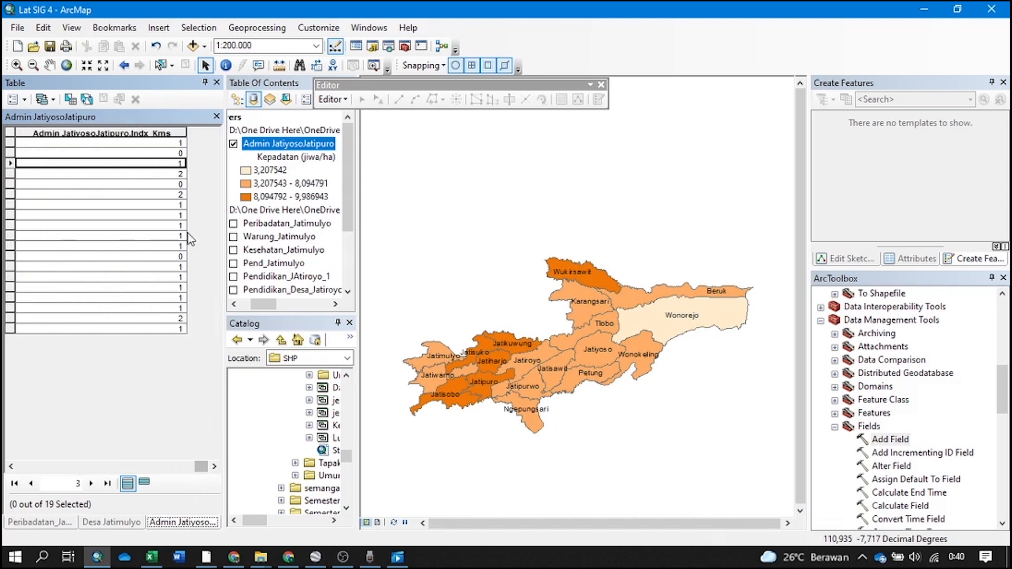
# Symbolize the Admin JatiyosoJatipuro layer by the Indx_Kms field in graduated colors, keeping three classes and the orange color ramp
pyautogui.rightClick(299, 146)
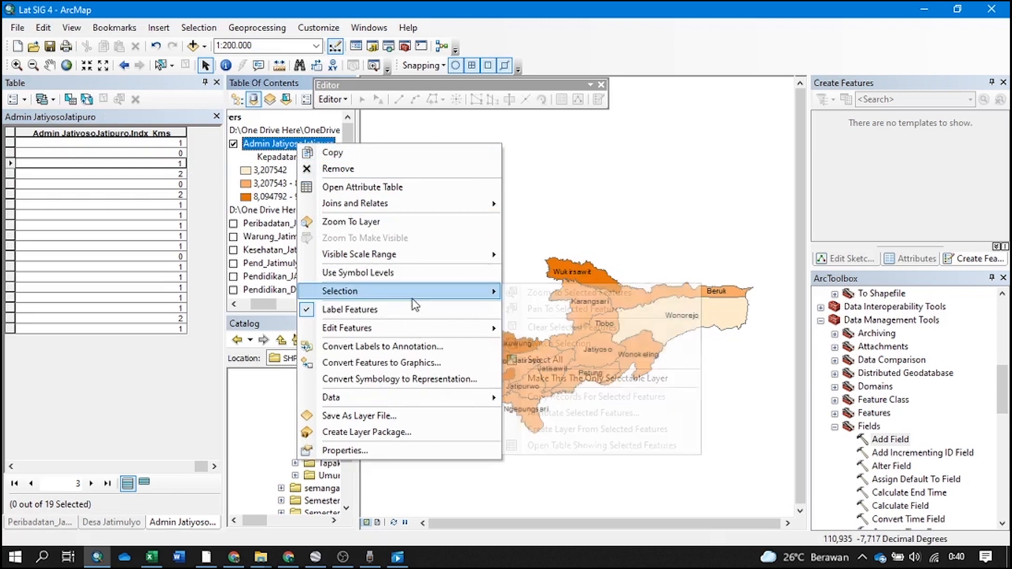
pyautogui.click(432, 451)
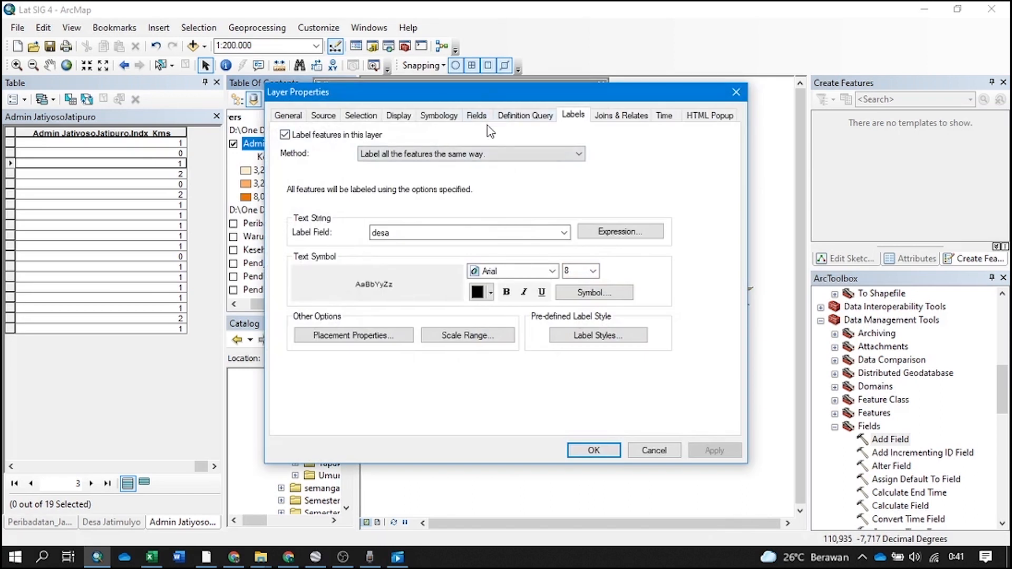
pyautogui.click(439, 115)
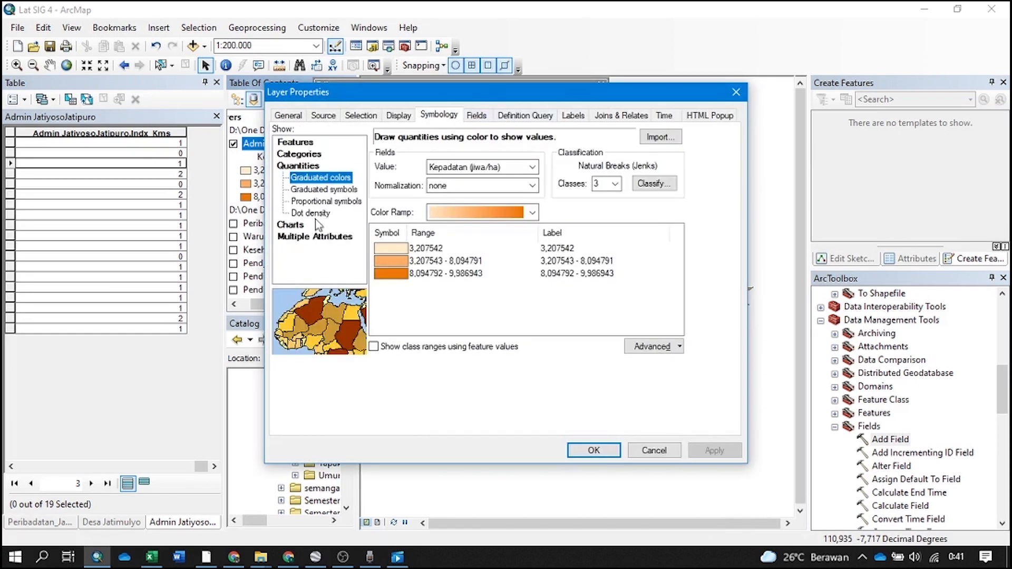
pyautogui.click(532, 166)
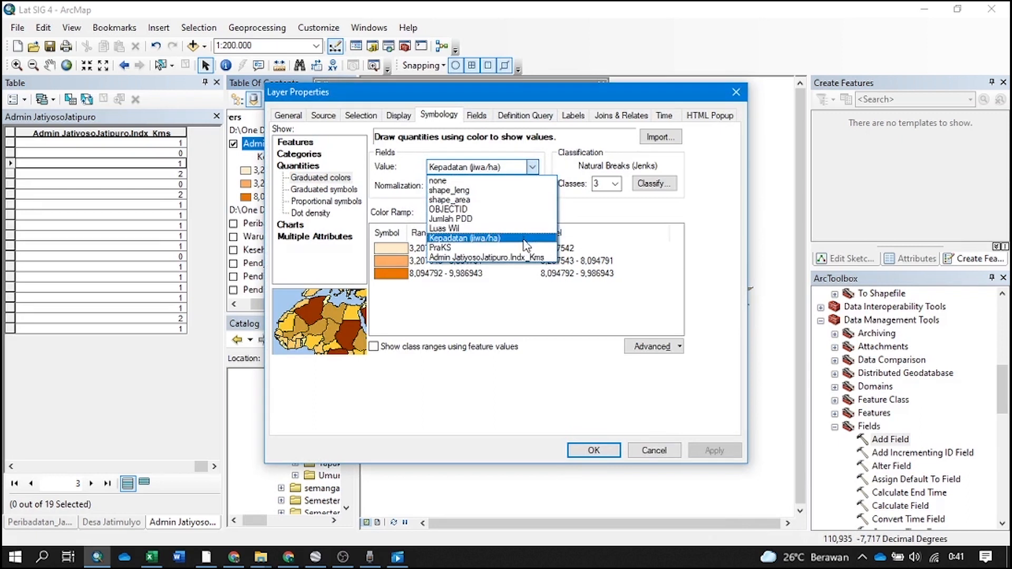
pyautogui.click(531, 258)
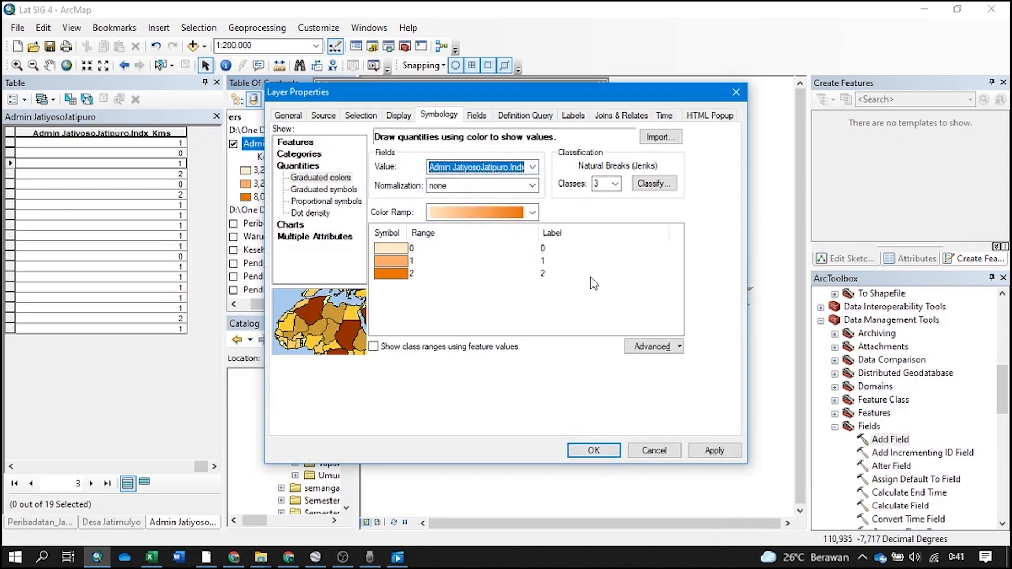
pyautogui.click(595, 451)
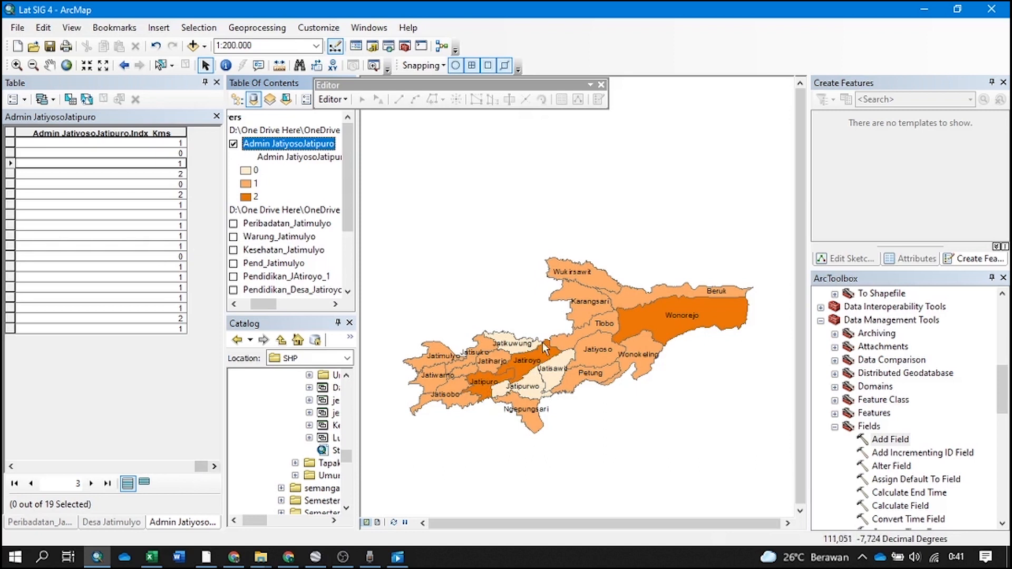
pyautogui.scroll(1, 652, 300)
pyautogui.scroll(-2, 653, 296)
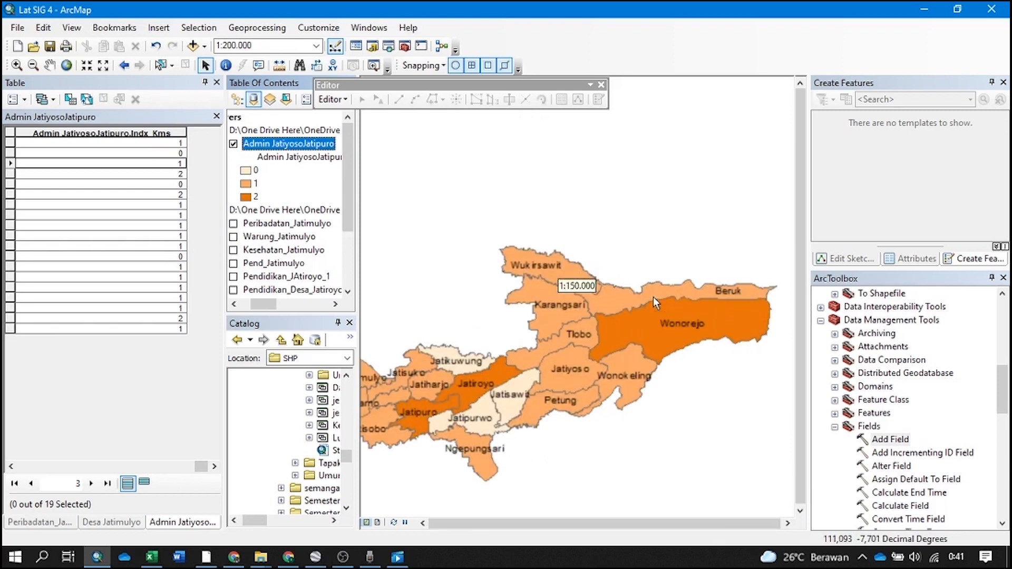